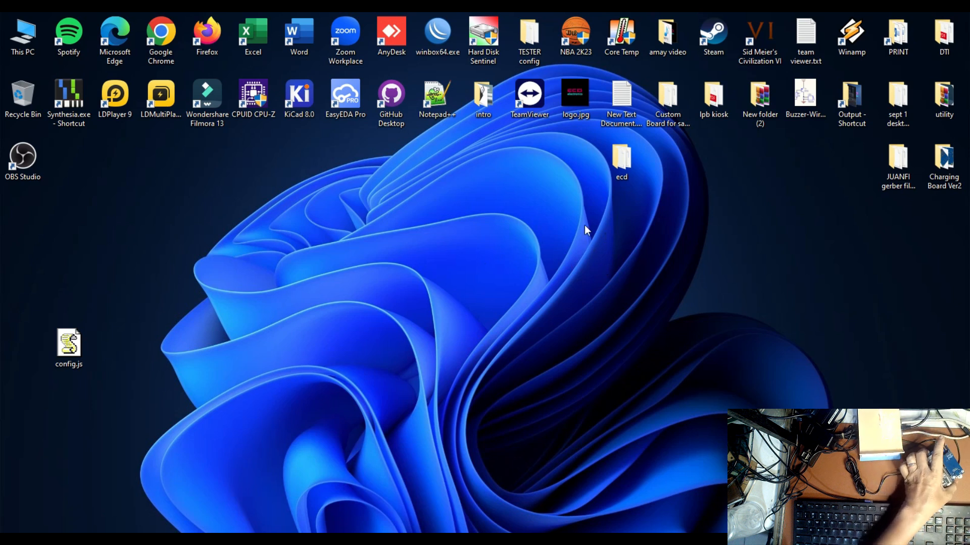
Launch start_flash.bat from the ESP32 folder under ecd > LanBased
{"action": "double_click", "coordinate": [618, 163]}
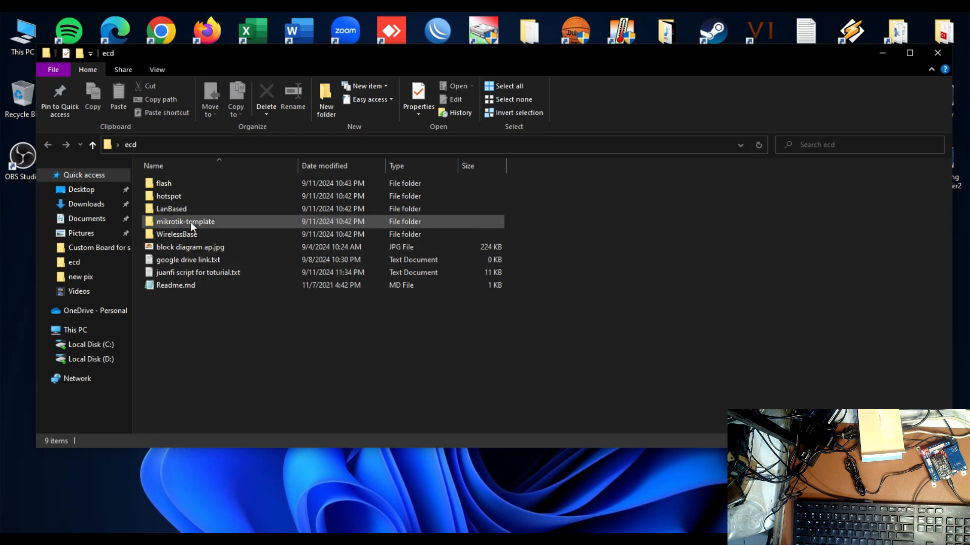
{"action": "mouse_move", "coordinate": [181, 209]}
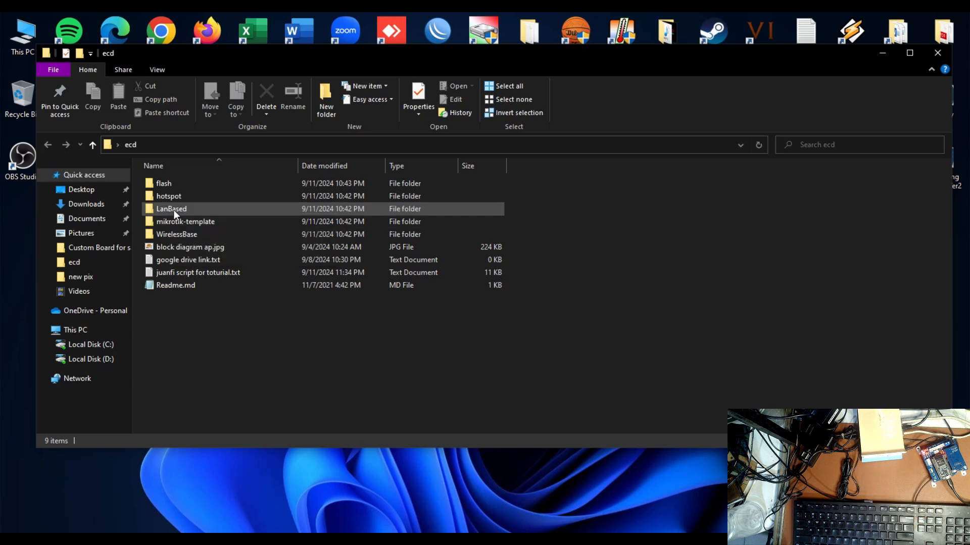
{"action": "double_click", "coordinate": [174, 209]}
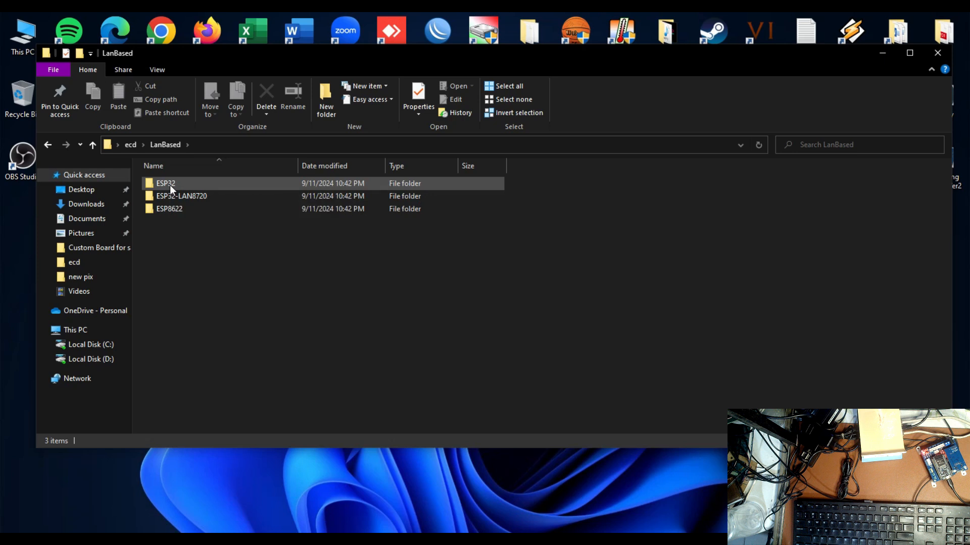
{"action": "double_click", "coordinate": [170, 185]}
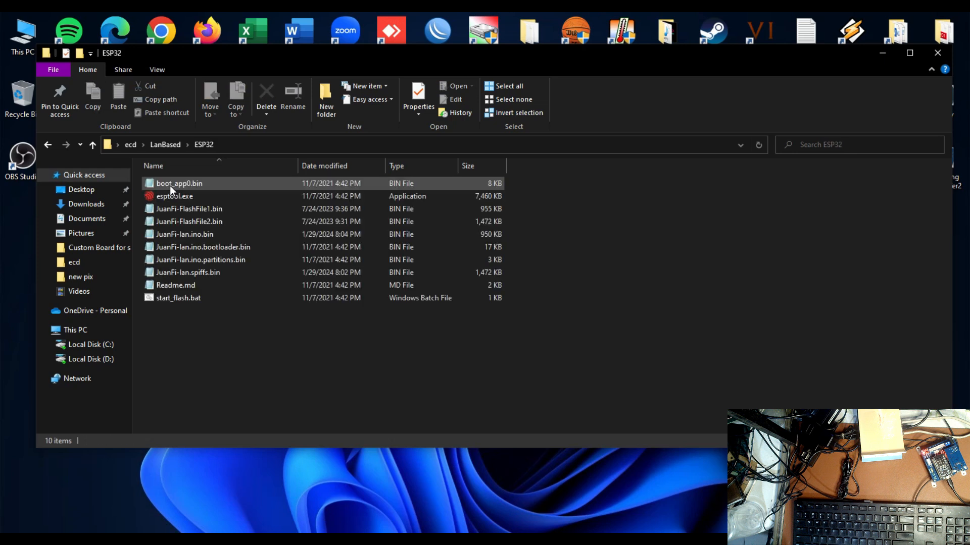
{"action": "double_click", "coordinate": [184, 302]}
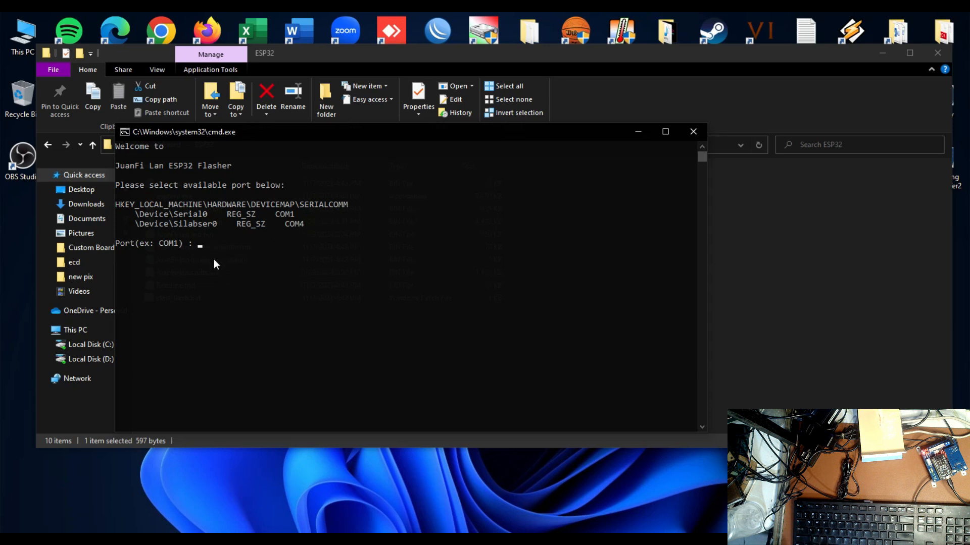
Start flashing the ESP32 through port COM4
{"action": "type", "text": "COM"}
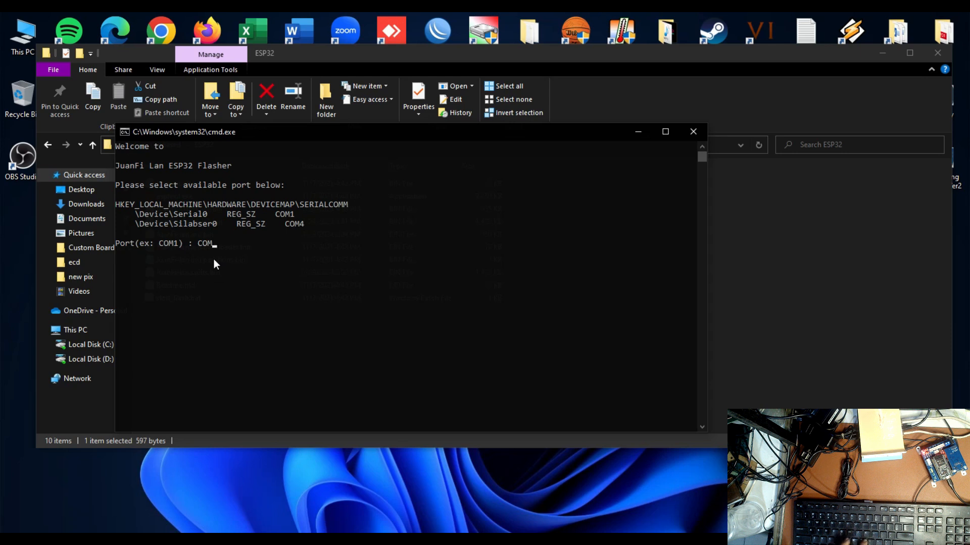
{"action": "type", "text": "4"}
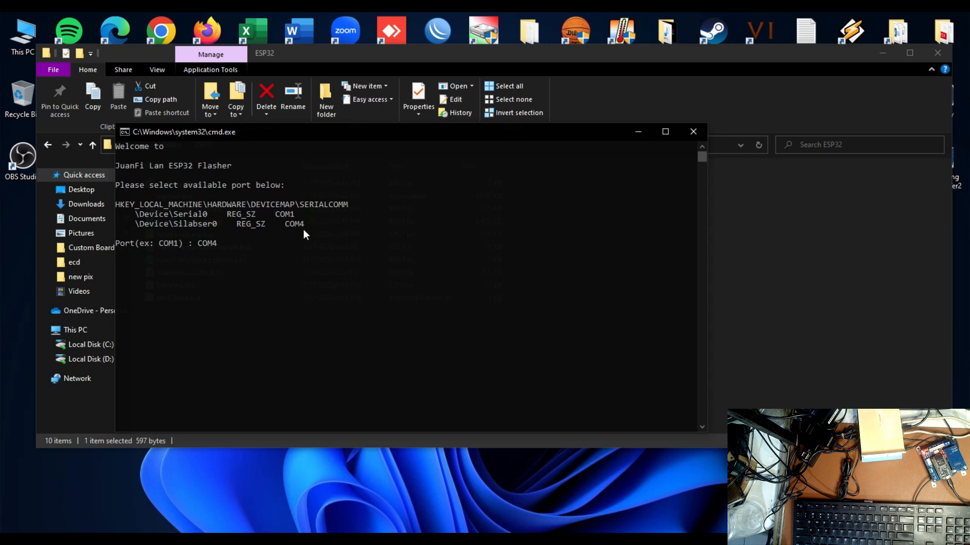
{"action": "key", "text": "Return"}
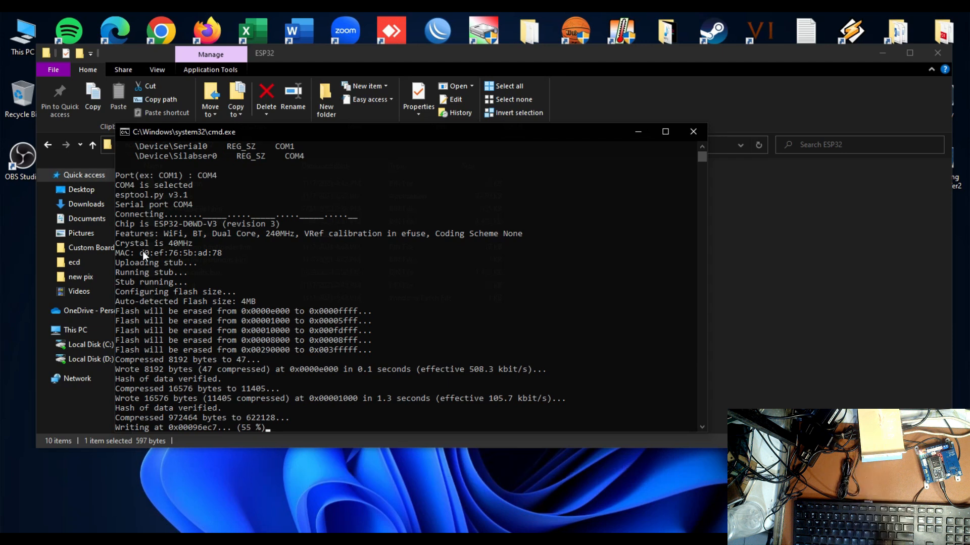
Copy the board's MAC address from the flasher output
{"action": "left_click_drag", "start_coordinate": [141, 251], "coordinate": [212, 253]}
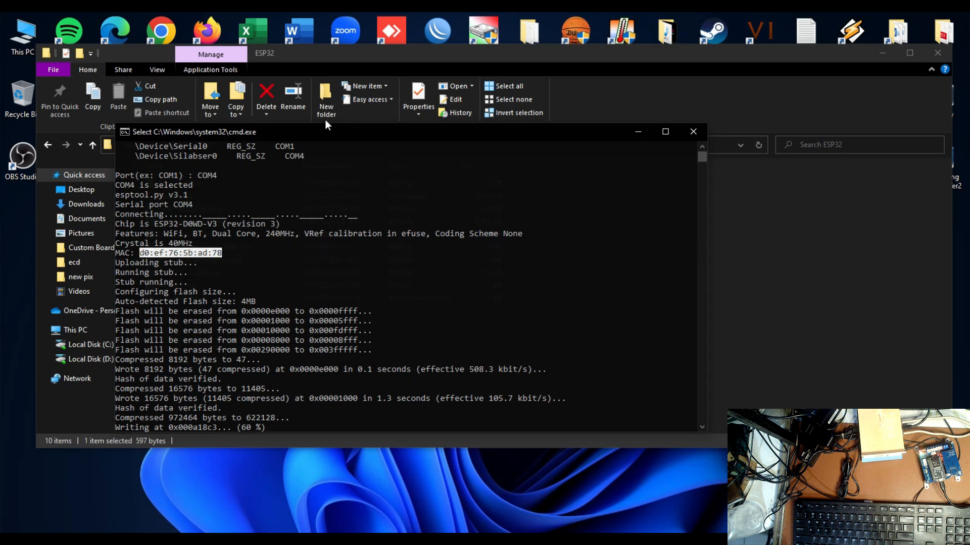
{"action": "left_click_drag", "start_coordinate": [324, 139], "coordinate": [484, 132]}
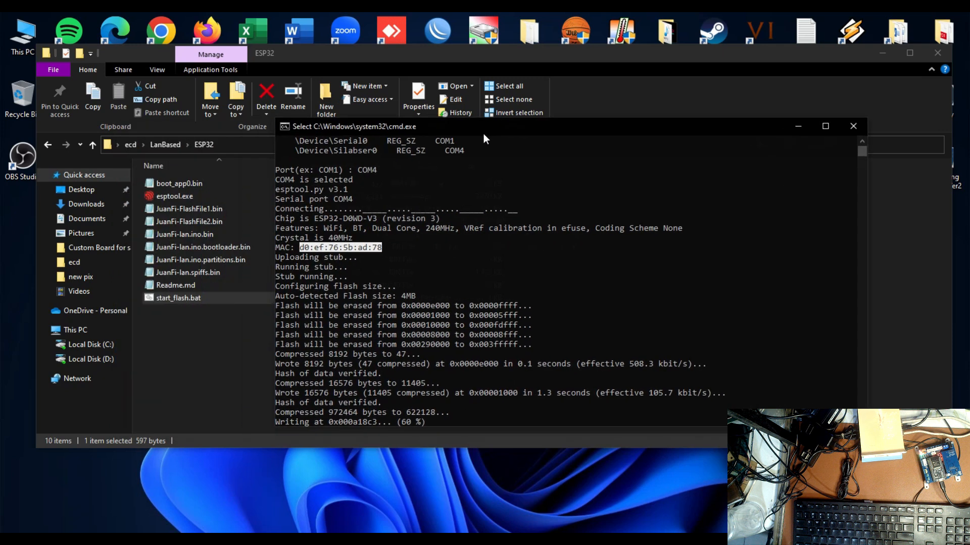
{"action": "right_click", "coordinate": [330, 245]}
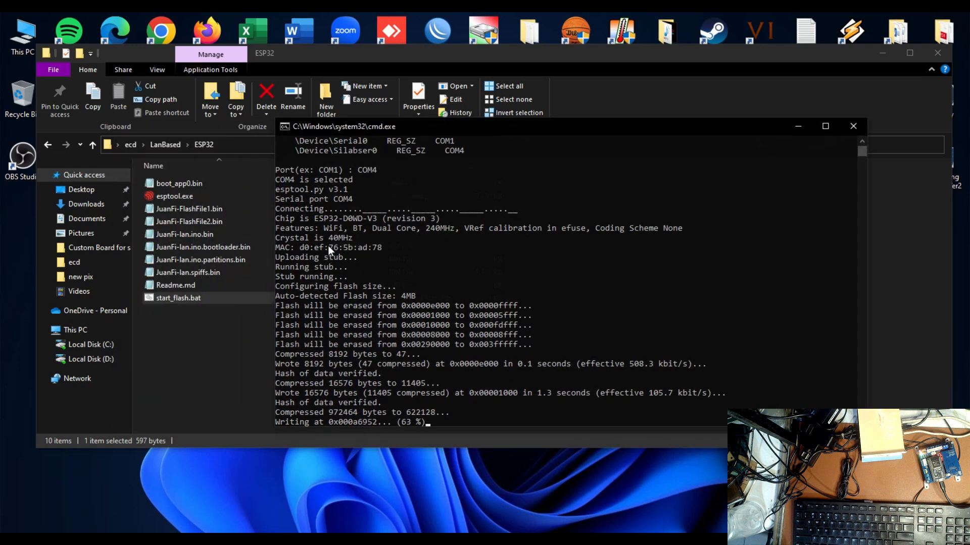
Create a new text document on the desktop, paste the MAC address into it and move its window clear of the flasher
{"action": "right_click", "coordinate": [107, 477]}
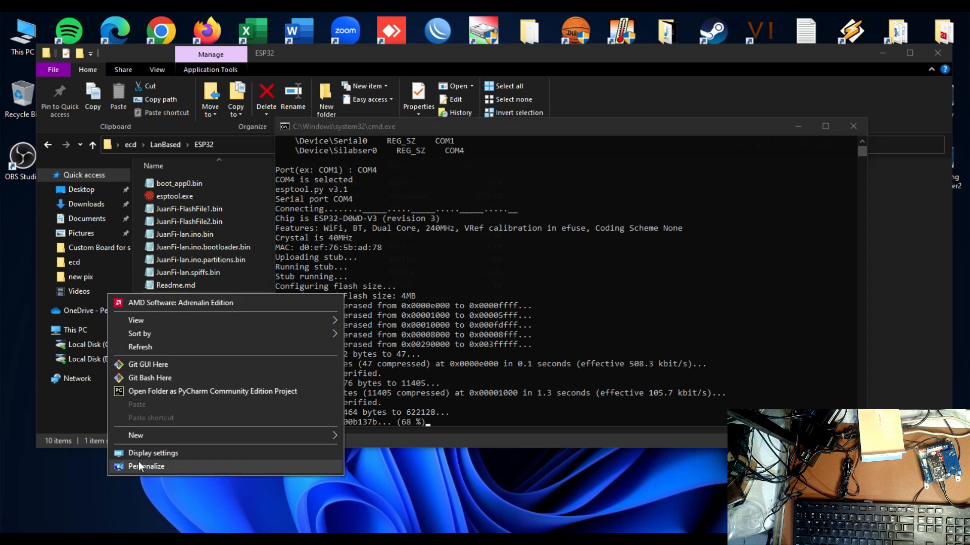
{"action": "mouse_move", "coordinate": [156, 438]}
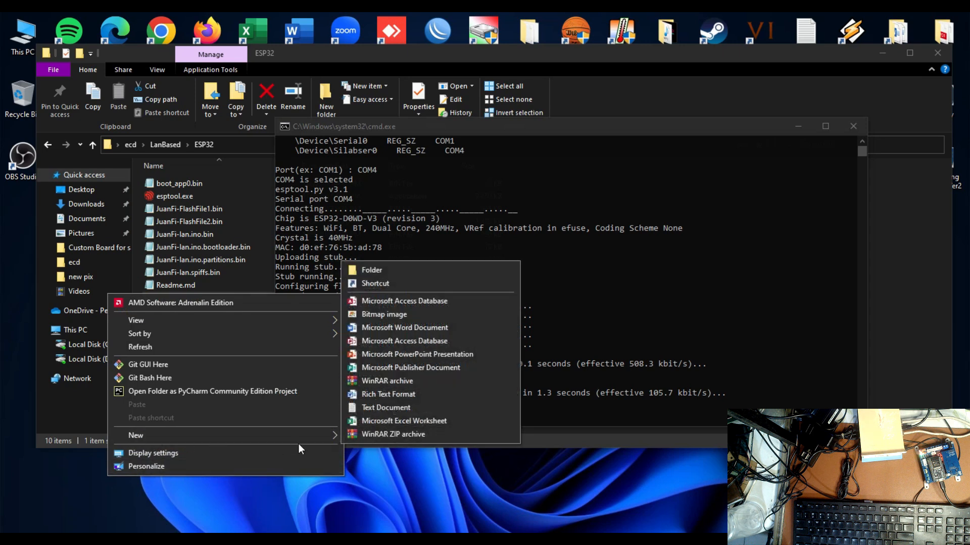
{"action": "left_click", "coordinate": [379, 410]}
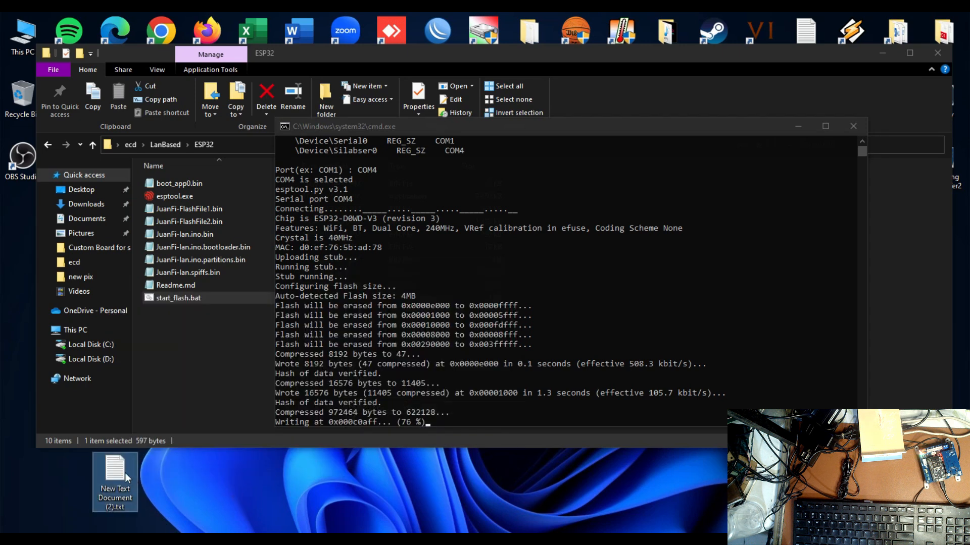
{"action": "double_click", "coordinate": [125, 473]}
{"action": "right_click", "coordinate": [181, 285]}
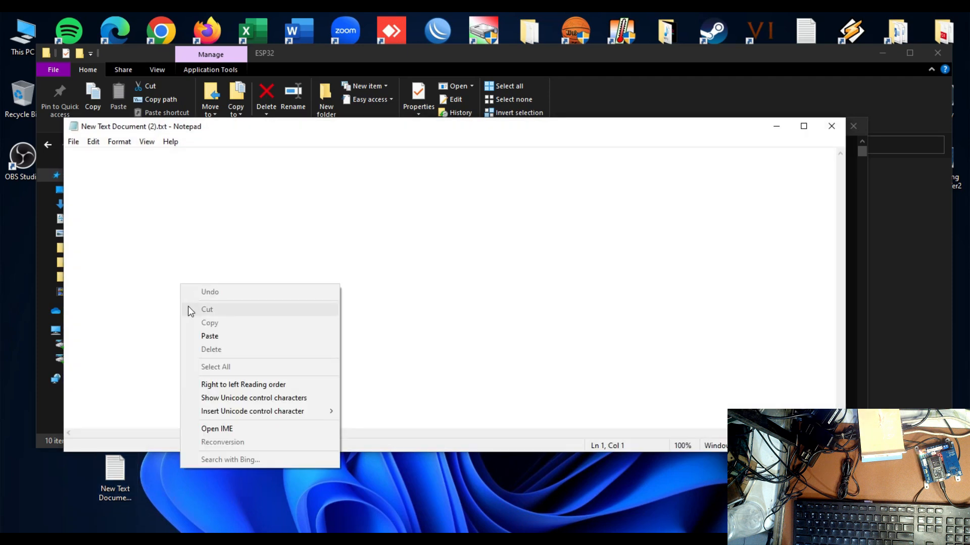
{"action": "left_click", "coordinate": [212, 336]}
{"action": "left_click_drag", "start_coordinate": [273, 134], "coordinate": [361, 447]}
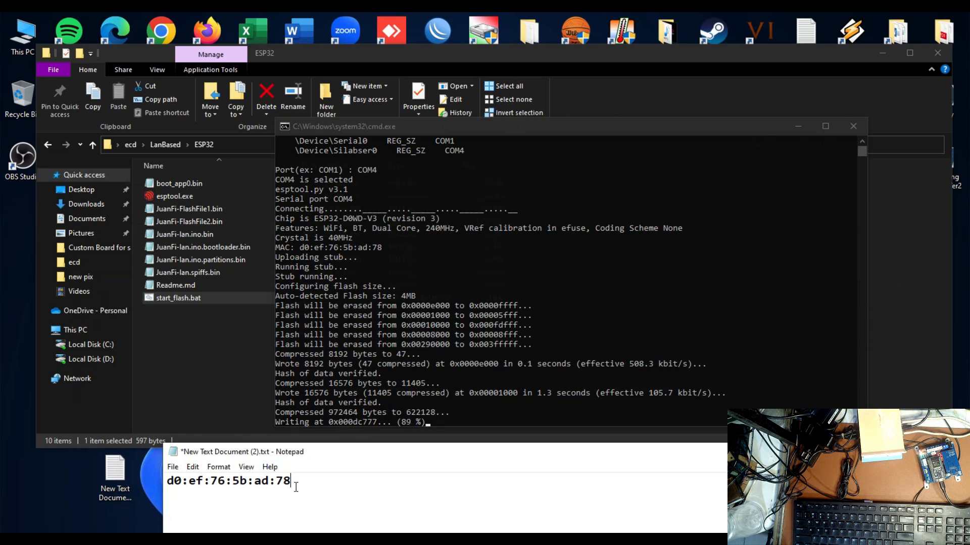
Label the MAC address "NODMCU" in the text document and save the file
{"action": "type", "text": "NODMCU"}
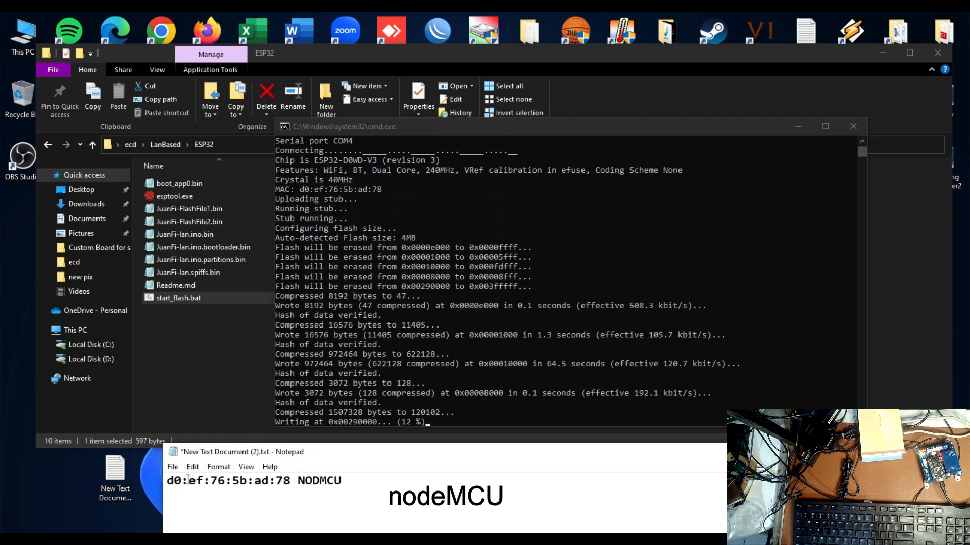
{"action": "left_click", "coordinate": [173, 467]}
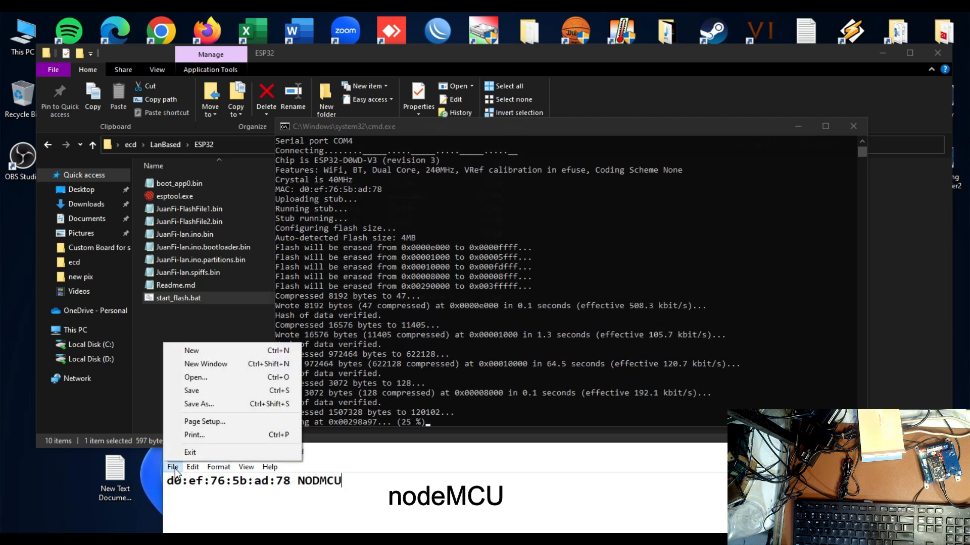
{"action": "left_click", "coordinate": [199, 392]}
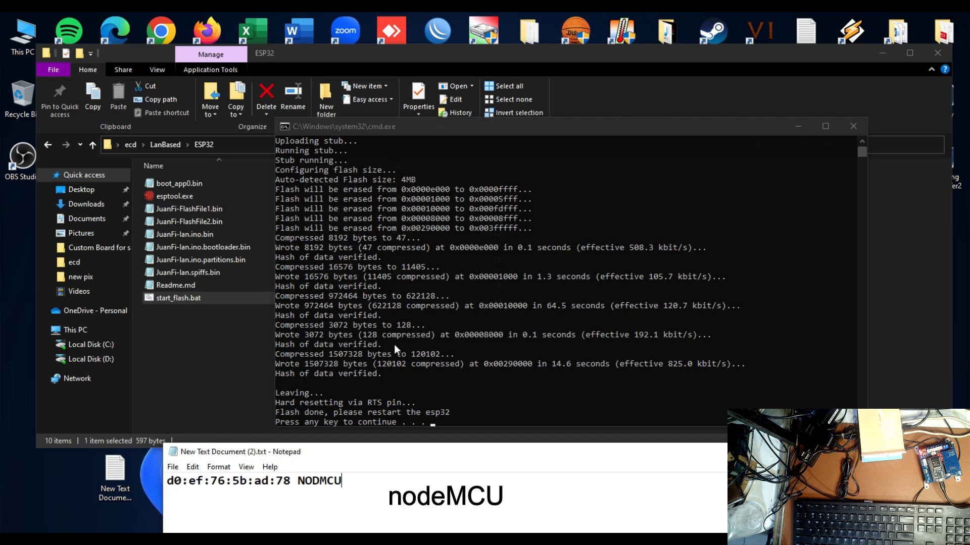
Dismiss the finished flasher, minimise the ESP32 folder window and bring the note fully into view on the desktop
{"action": "left_click", "coordinate": [560, 207]}
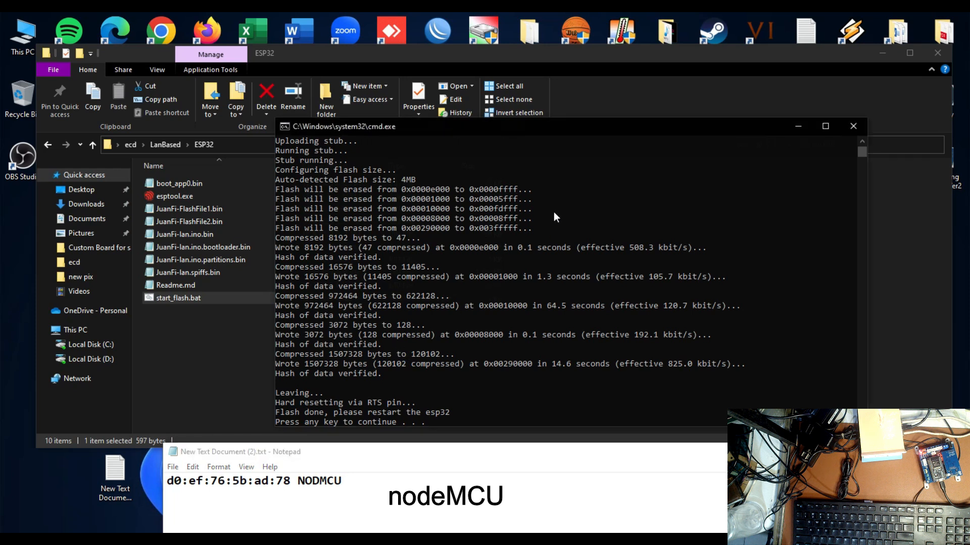
{"action": "key", "text": "Return"}
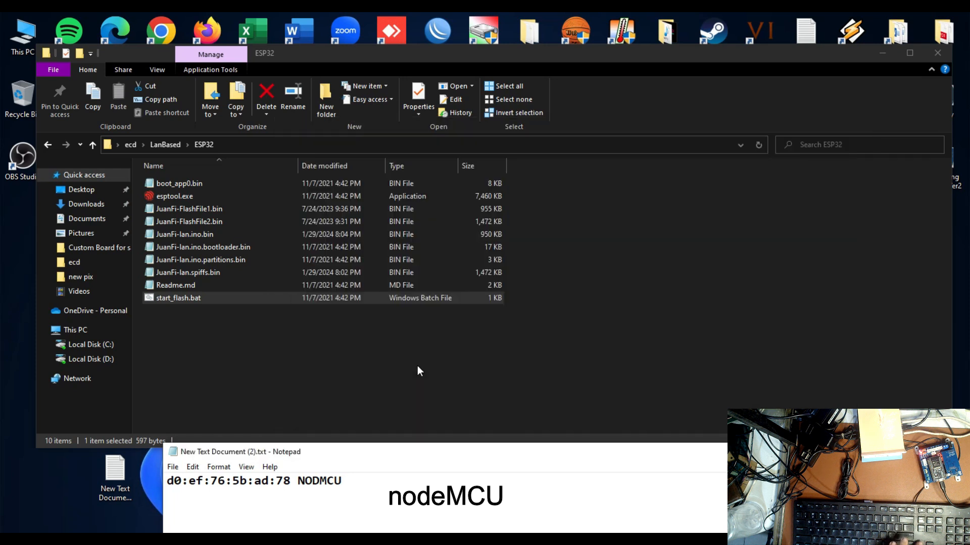
{"action": "left_click", "coordinate": [884, 55]}
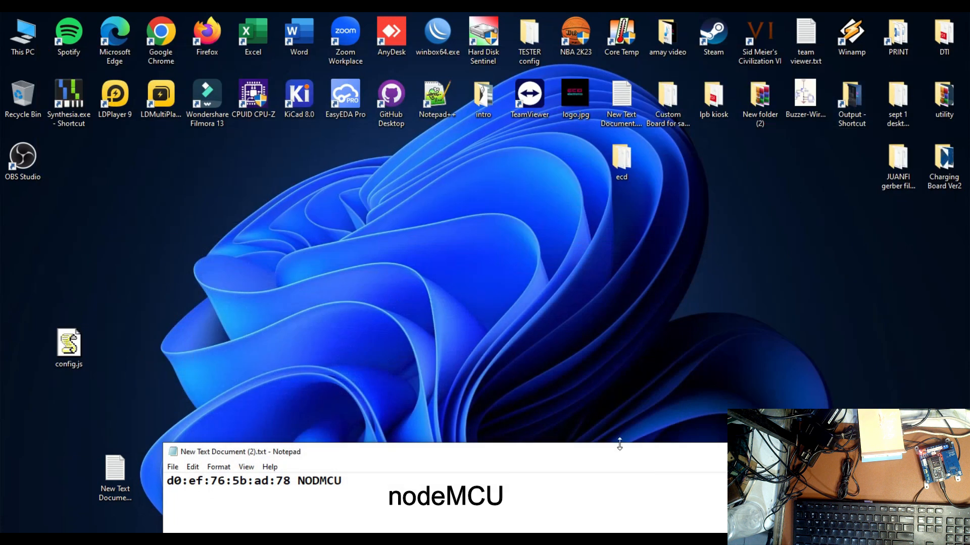
{"action": "left_click_drag", "start_coordinate": [619, 452], "coordinate": [469, 191]}
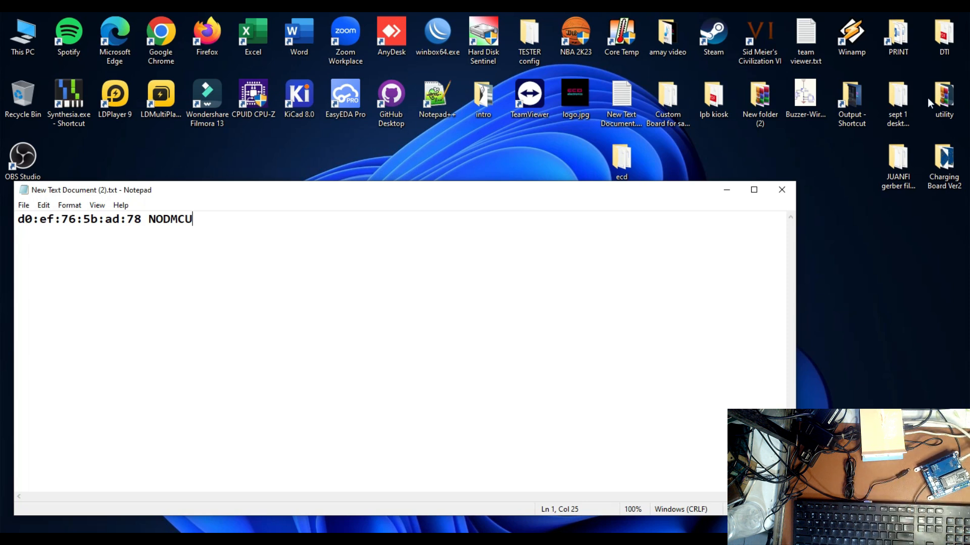
Switch to WinBox and connect to the neighbouring MikroTik RB941-2nD router by its MAC address
{"action": "double_click", "coordinate": [437, 35]}
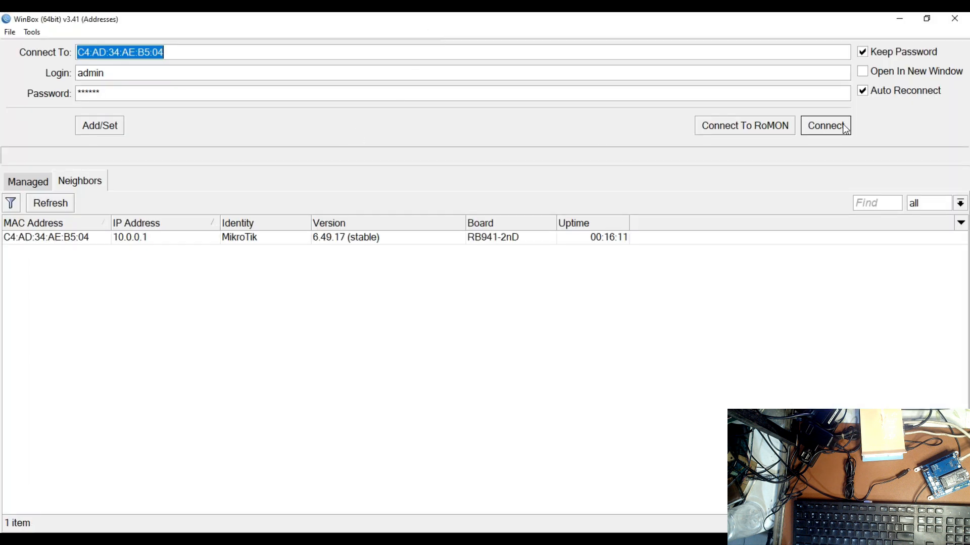
{"action": "left_click", "coordinate": [78, 239]}
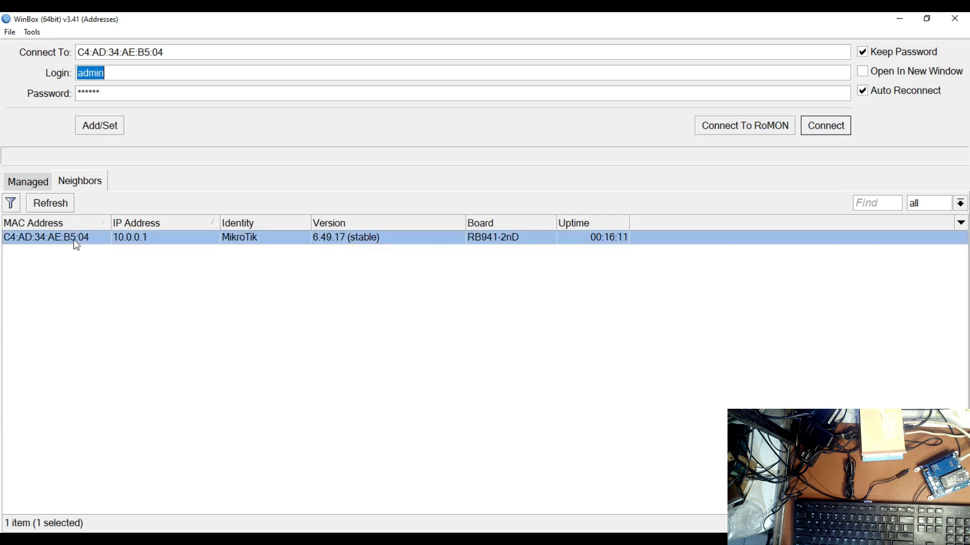
{"action": "left_click", "coordinate": [816, 131]}
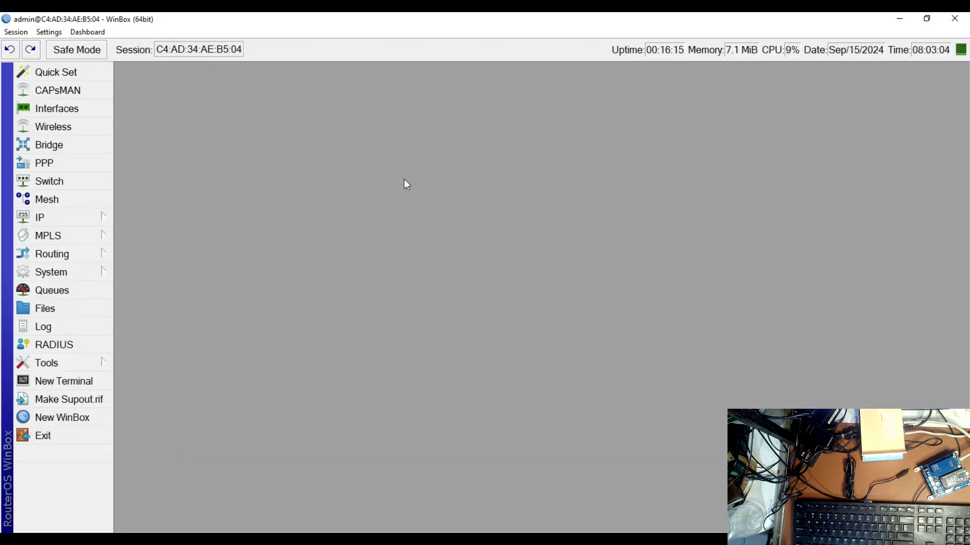
Open the router's DHCP server leases and select the first lease
{"action": "left_click", "coordinate": [82, 215]}
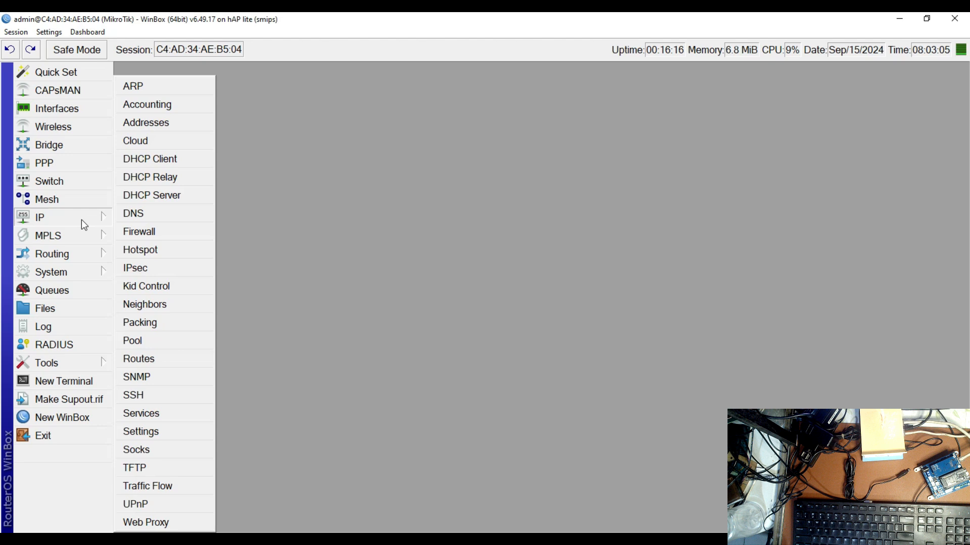
{"action": "left_click", "coordinate": [158, 199]}
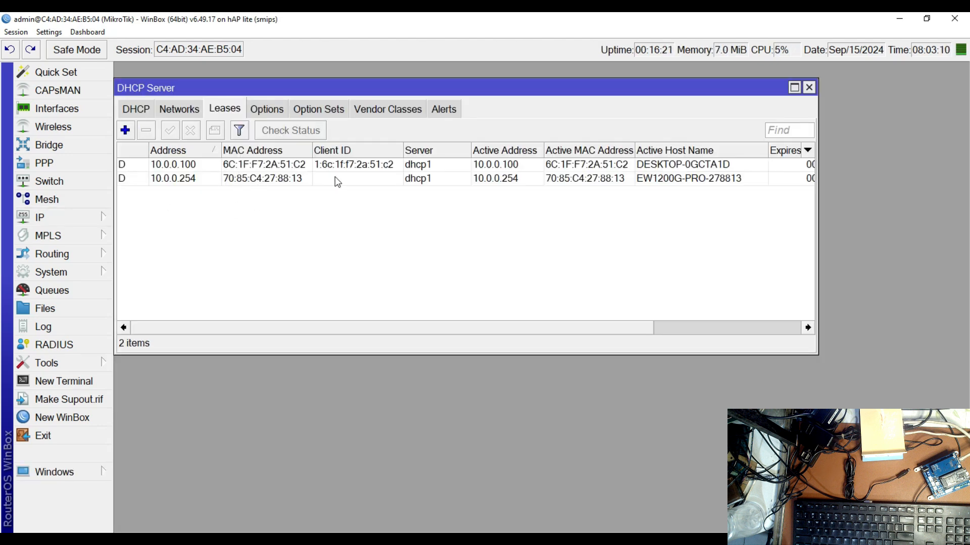
{"action": "left_click", "coordinate": [310, 167]}
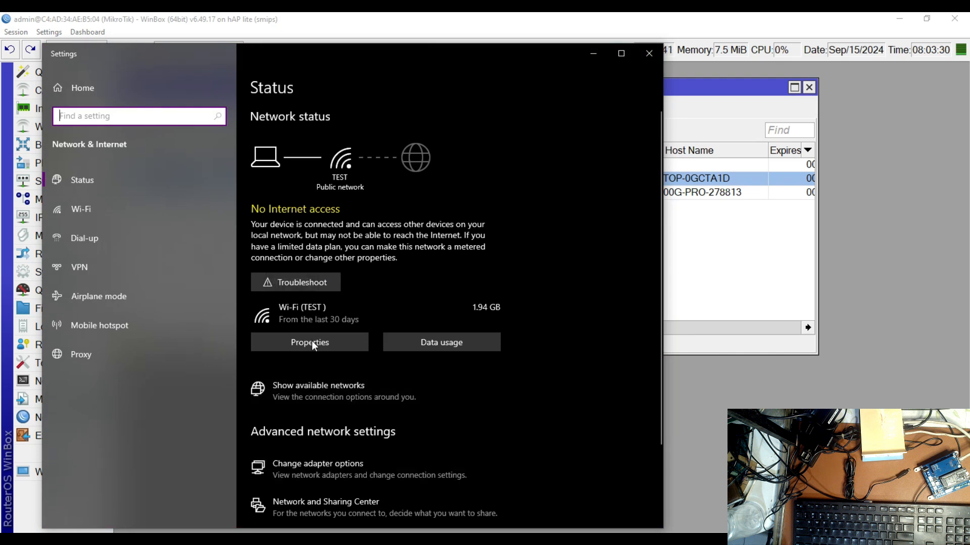
Enable the computer's Ethernet adapter in the Windows network connections and minimise that window
{"action": "left_click", "coordinate": [341, 475]}
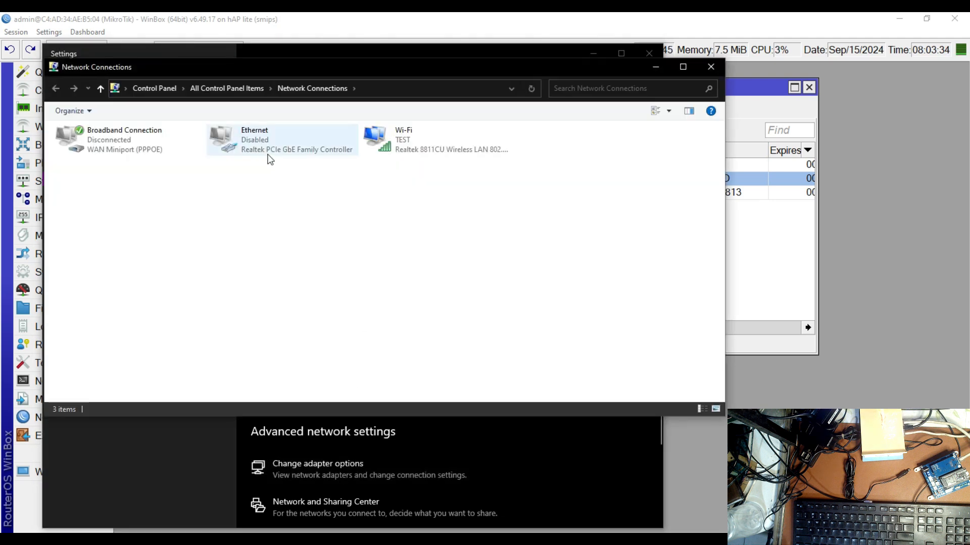
{"action": "right_click", "coordinate": [264, 135]}
{"action": "left_click", "coordinate": [296, 146]}
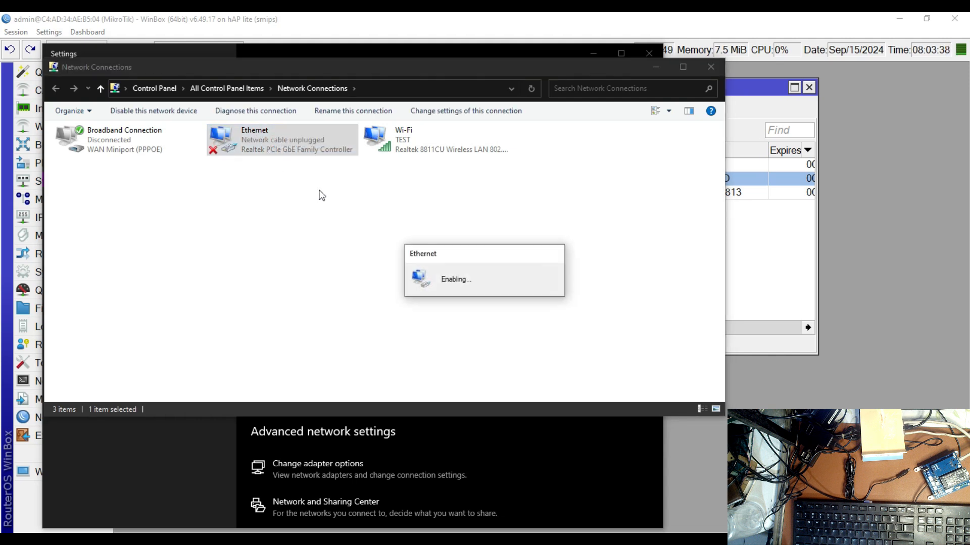
{"action": "right_click", "coordinate": [428, 150]}
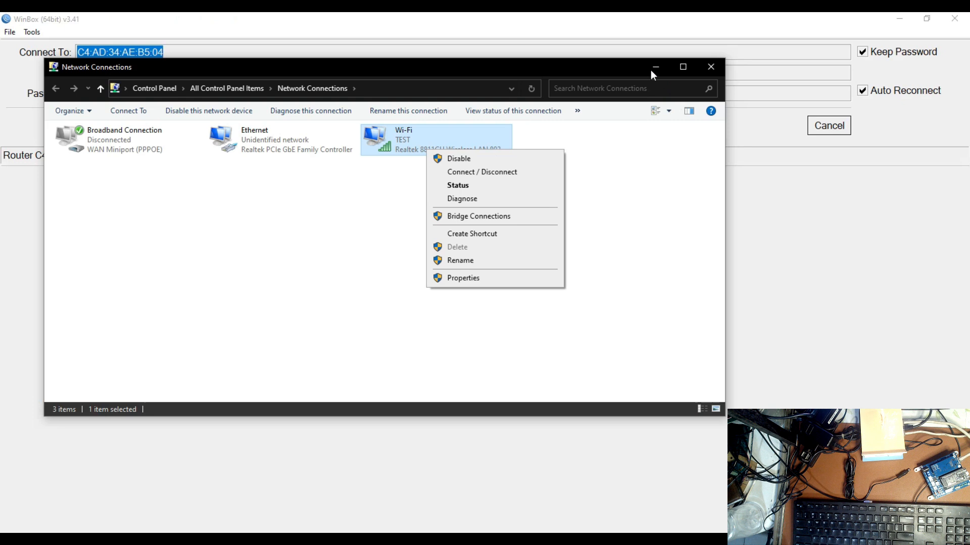
{"action": "left_click", "coordinate": [651, 70]}
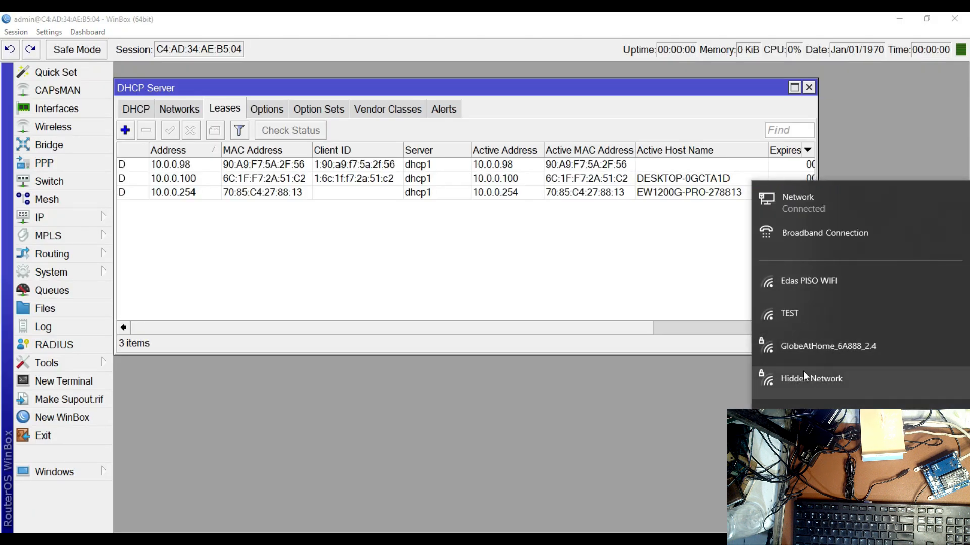
Return to the DHCP leases and widen the DHCP Server window to show the full Expires After column
{"action": "left_click", "coordinate": [558, 219]}
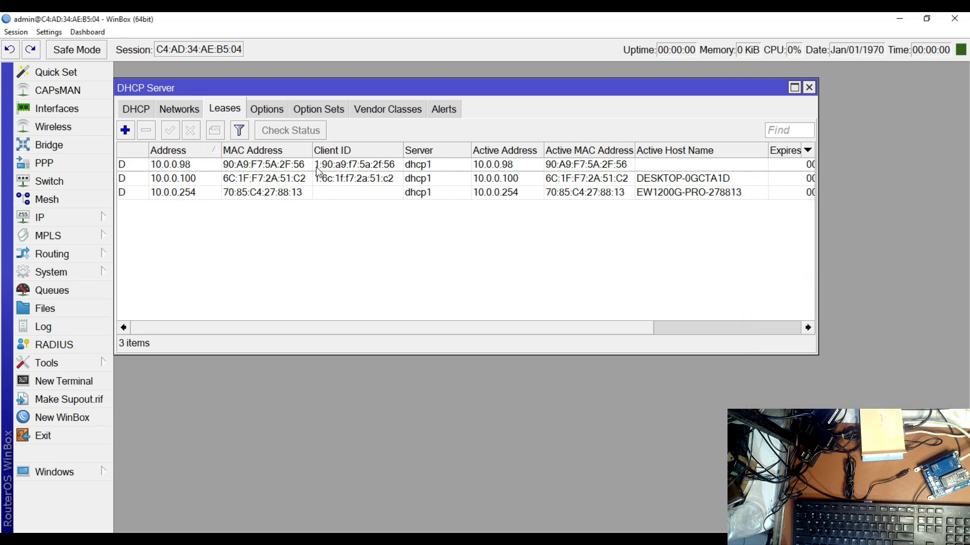
{"action": "left_click_drag", "start_coordinate": [815, 178], "coordinate": [876, 178]}
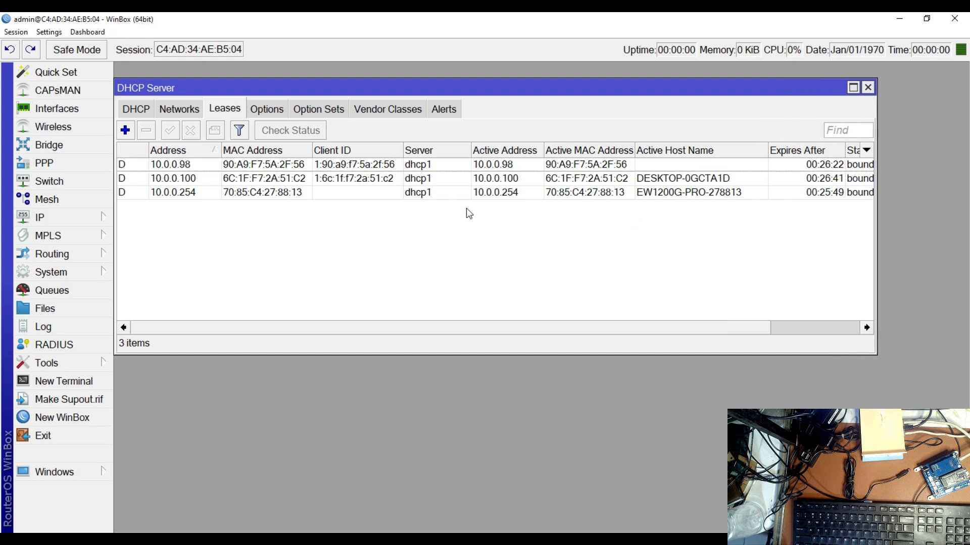
Check the MAC addresses of the three DHCP leases one by one
{"action": "left_click", "coordinate": [356, 166]}
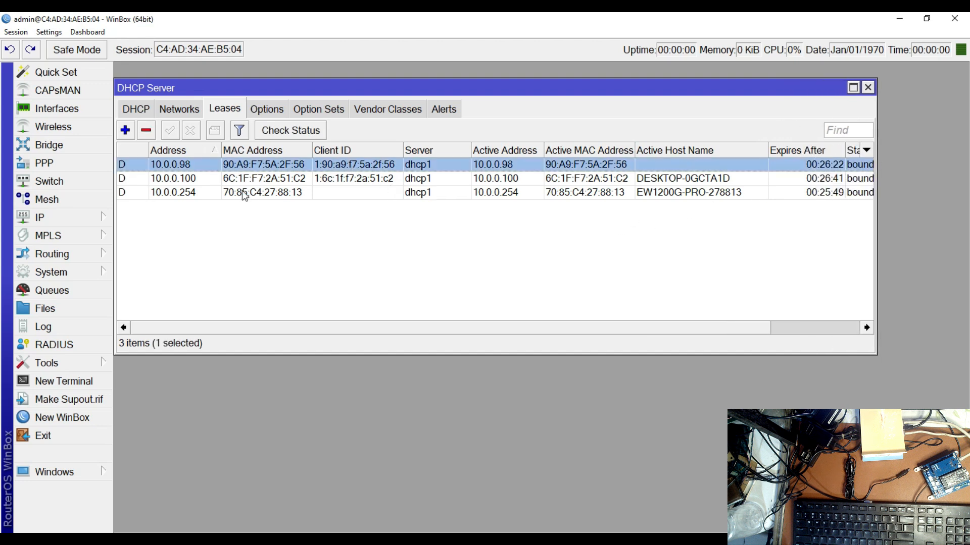
{"action": "left_click", "coordinate": [249, 195]}
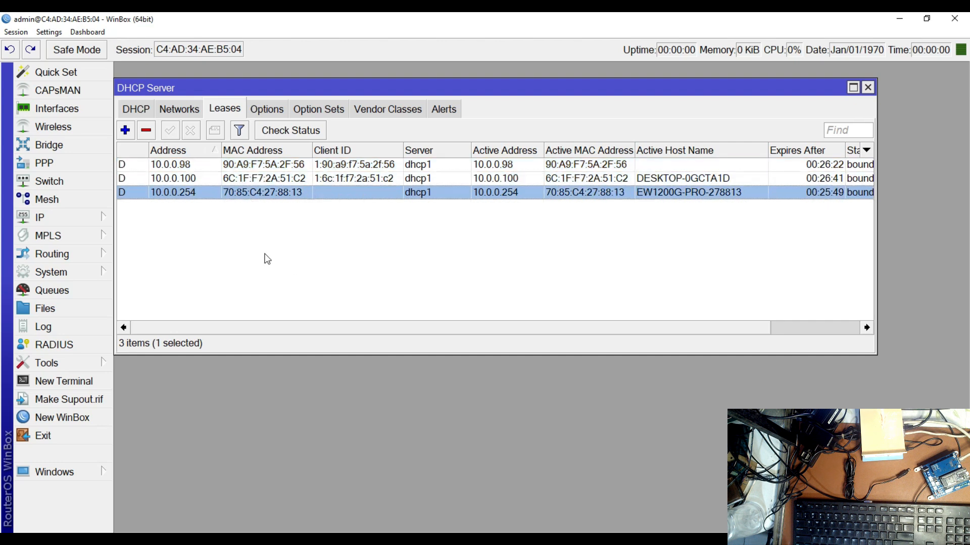
{"action": "left_click", "coordinate": [277, 180]}
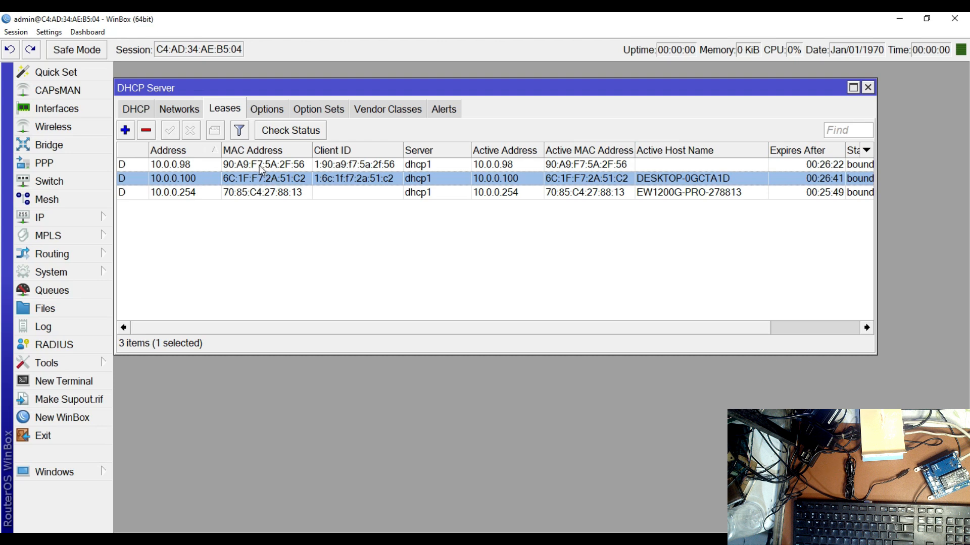
{"action": "left_click", "coordinate": [261, 167]}
{"action": "left_click", "coordinate": [263, 196]}
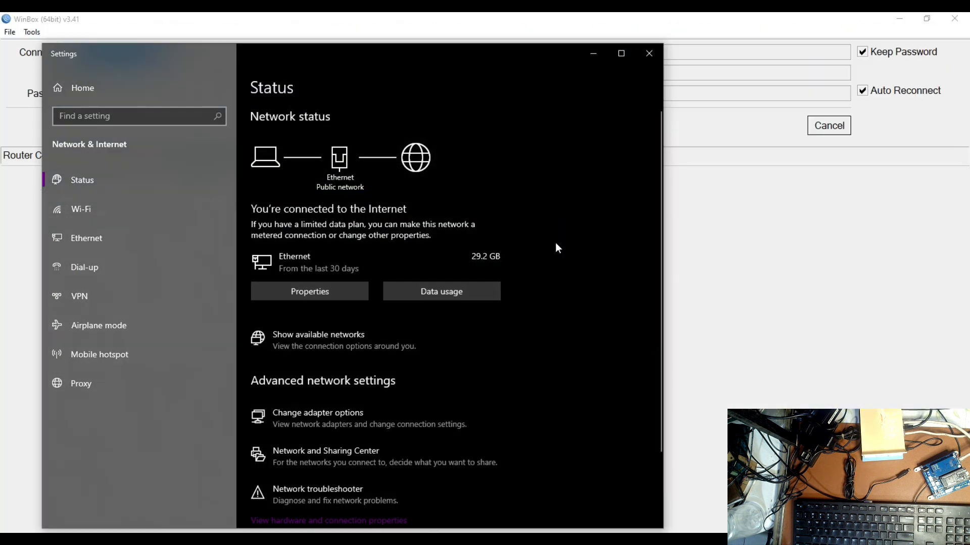
Minimise the network settings, cancel the pending reconnection and connect to the RB941-2nD router at C4:AD:34:AE:B5:03
{"action": "left_click", "coordinate": [595, 54]}
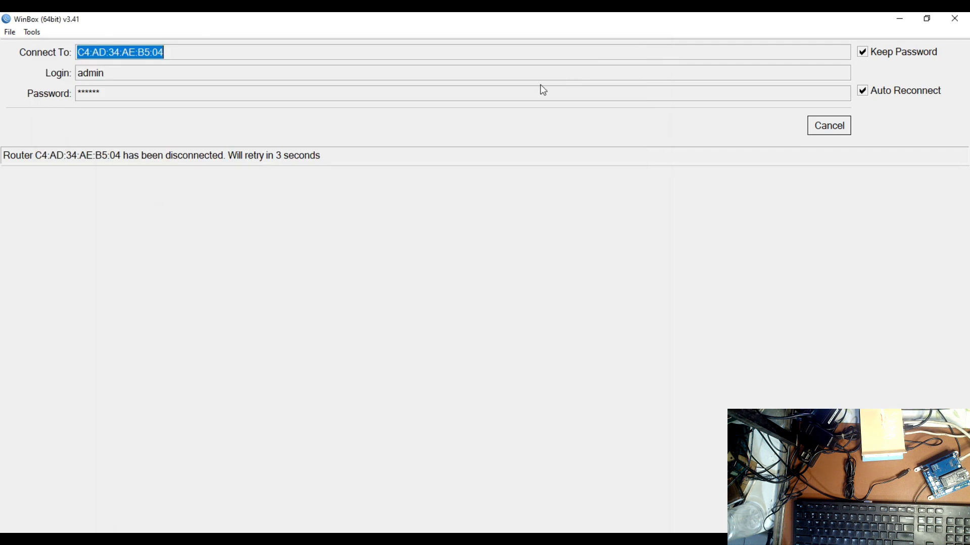
{"action": "left_click", "coordinate": [841, 132]}
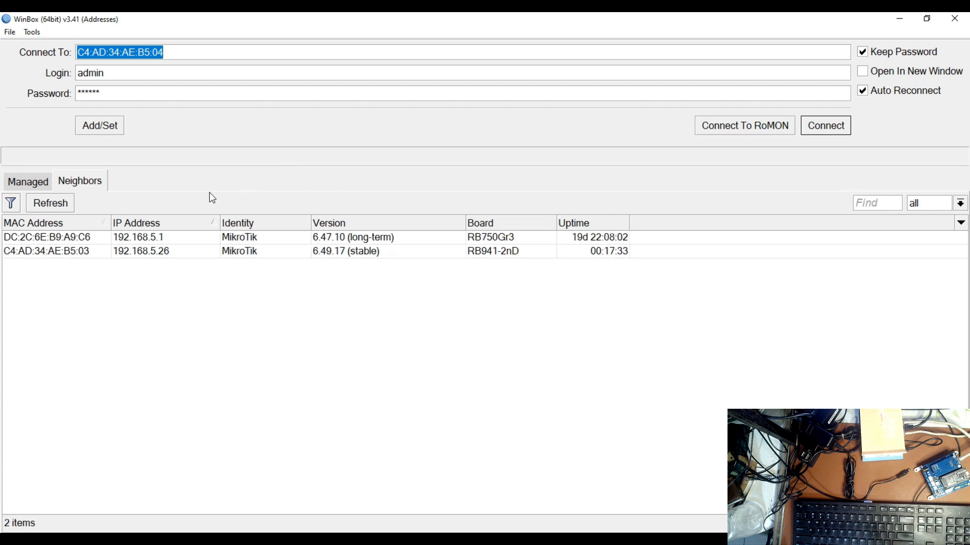
{"action": "left_click", "coordinate": [37, 255]}
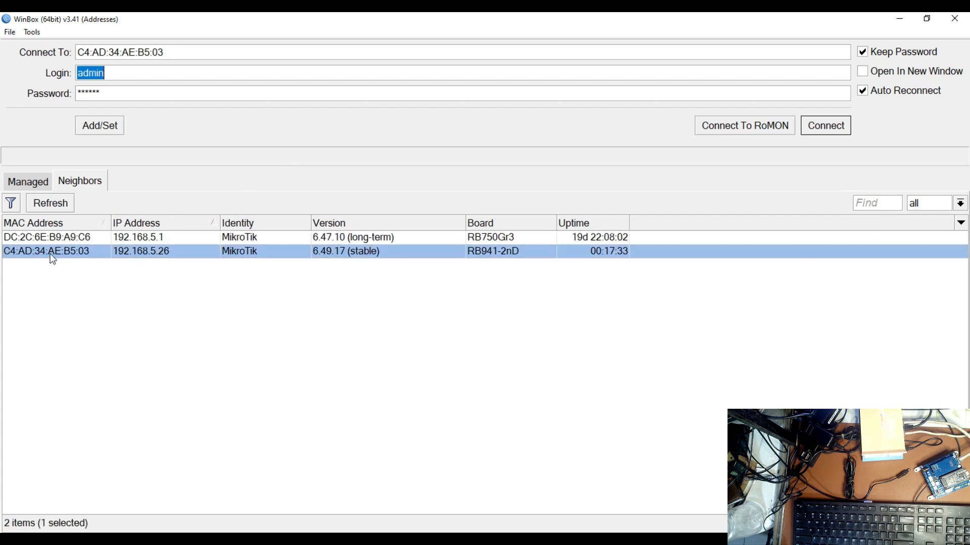
{"action": "left_click", "coordinate": [826, 128]}
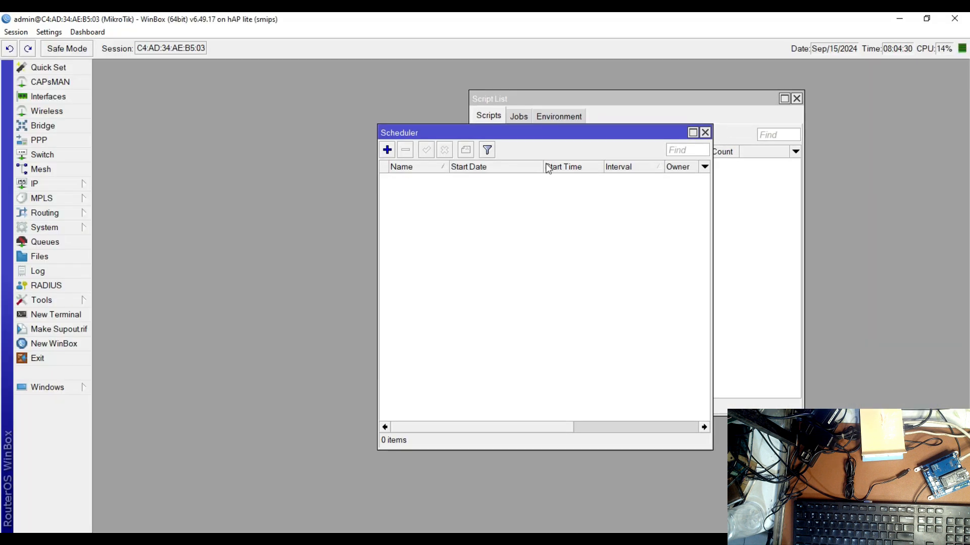
Close the Scheduler and Script List windows
{"action": "left_click_drag", "start_coordinate": [536, 135], "coordinate": [442, 138]}
{"action": "left_click", "coordinate": [611, 136]}
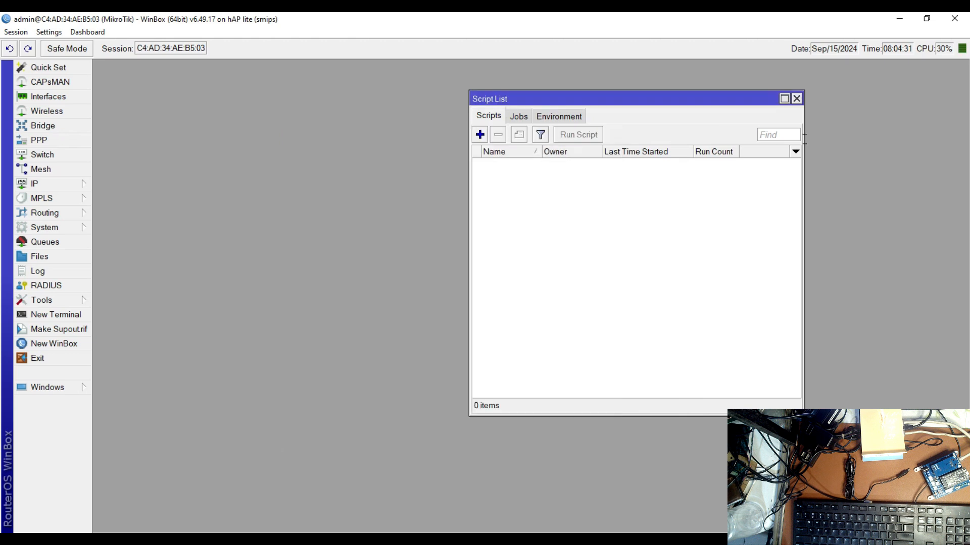
{"action": "left_click", "coordinate": [797, 99]}
Open the router's DHCP server leases and move the window up into the middle of the workspace
{"action": "left_click", "coordinate": [72, 185]}
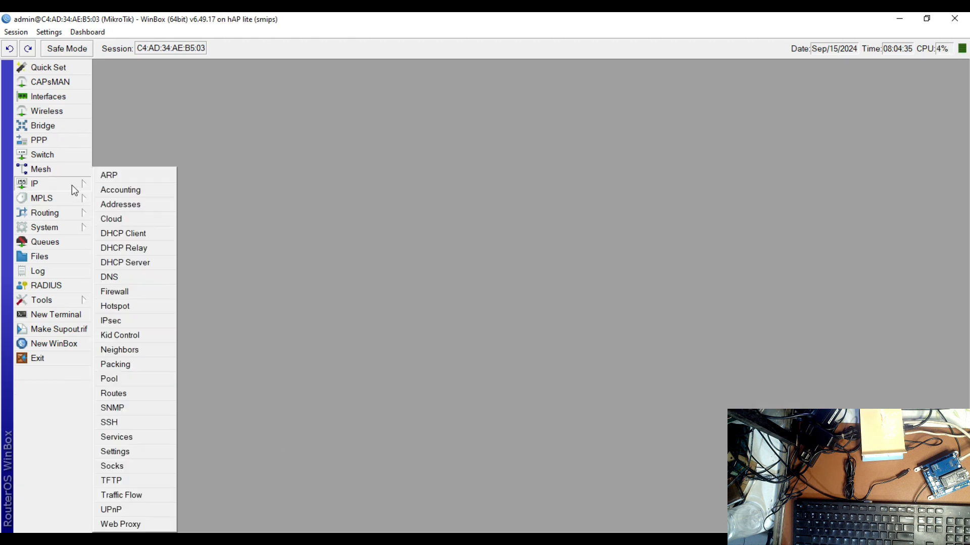
{"action": "left_click", "coordinate": [136, 263]}
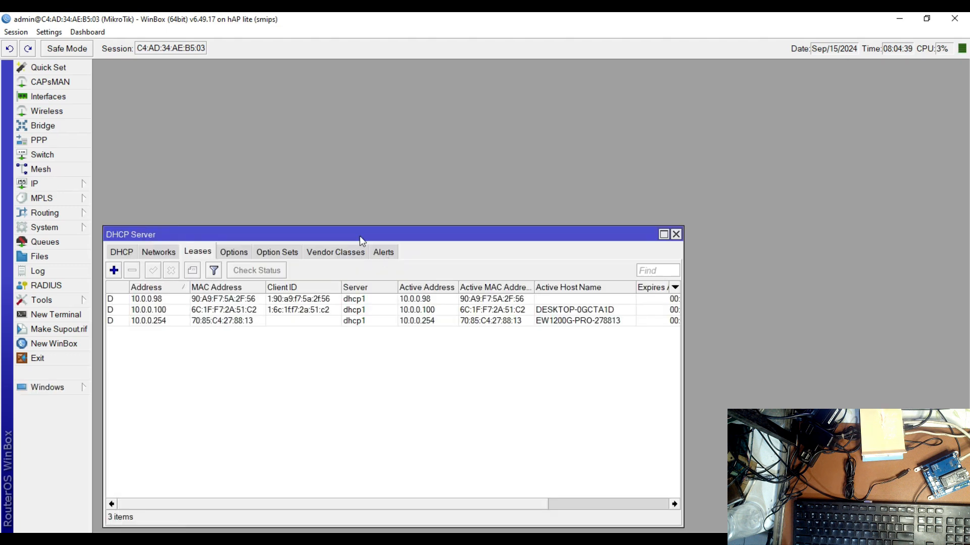
{"action": "left_click_drag", "start_coordinate": [359, 236], "coordinate": [462, 141]}
Enlarge the interface by two zoom levels and move the DHCP Server window up against the toolbar
{"action": "left_click", "coordinate": [49, 32]}
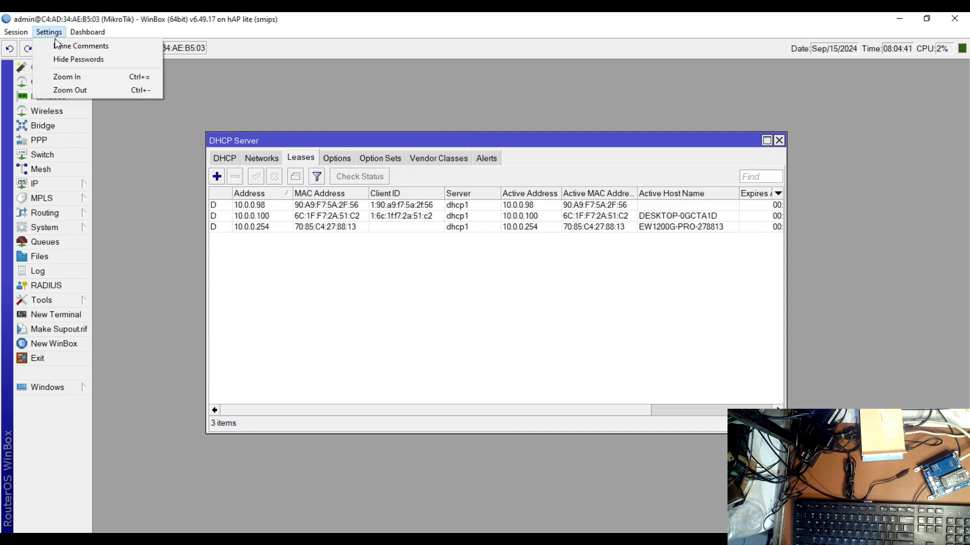
{"action": "left_click", "coordinate": [79, 82]}
{"action": "left_click", "coordinate": [49, 32]}
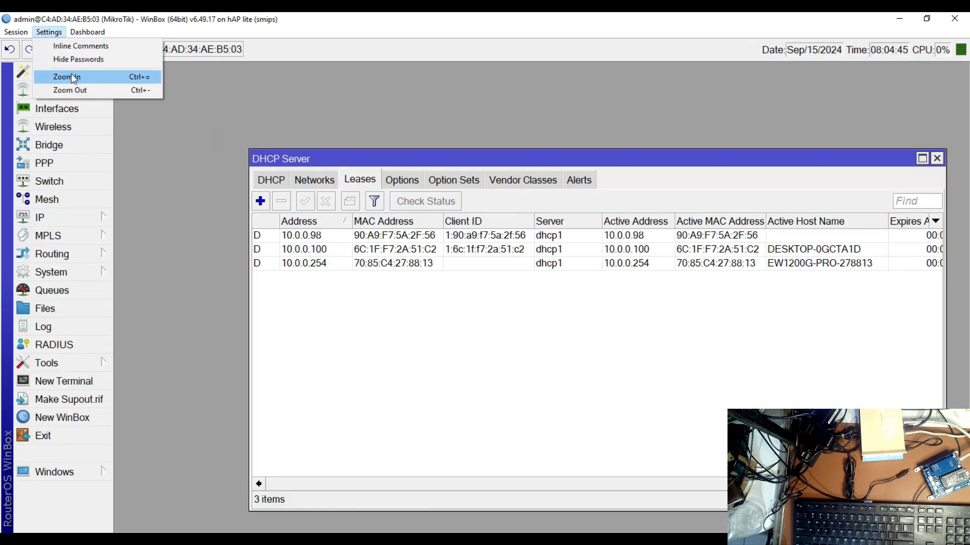
{"action": "left_click", "coordinate": [73, 76]}
{"action": "left_click_drag", "start_coordinate": [605, 199], "coordinate": [431, 78]}
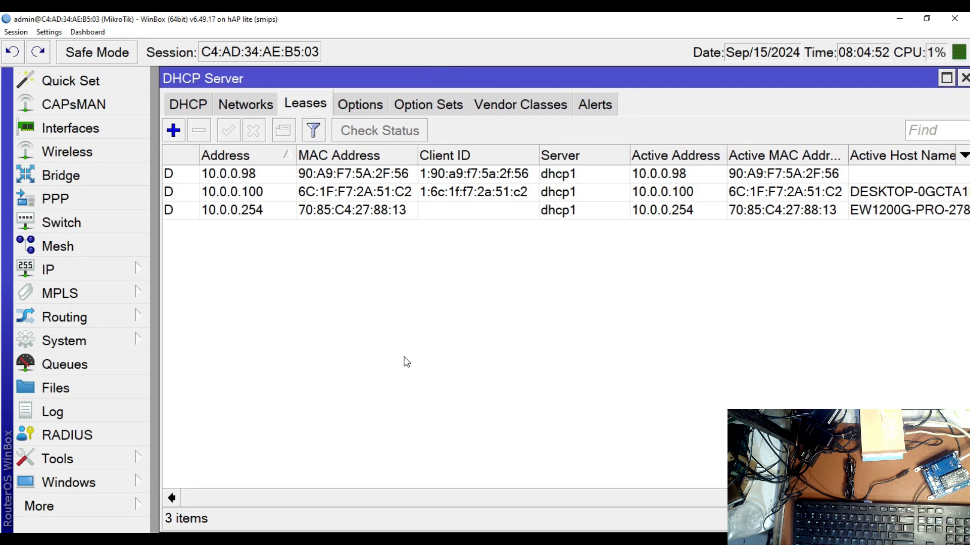
Open the router's log and place its window below the list of leases
{"action": "left_click", "coordinate": [96, 265]}
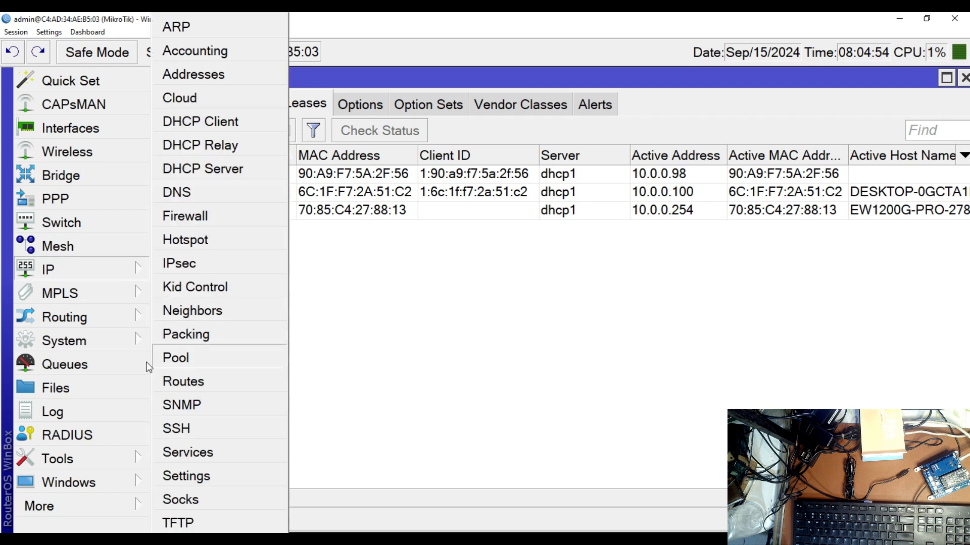
{"action": "left_click", "coordinate": [75, 412]}
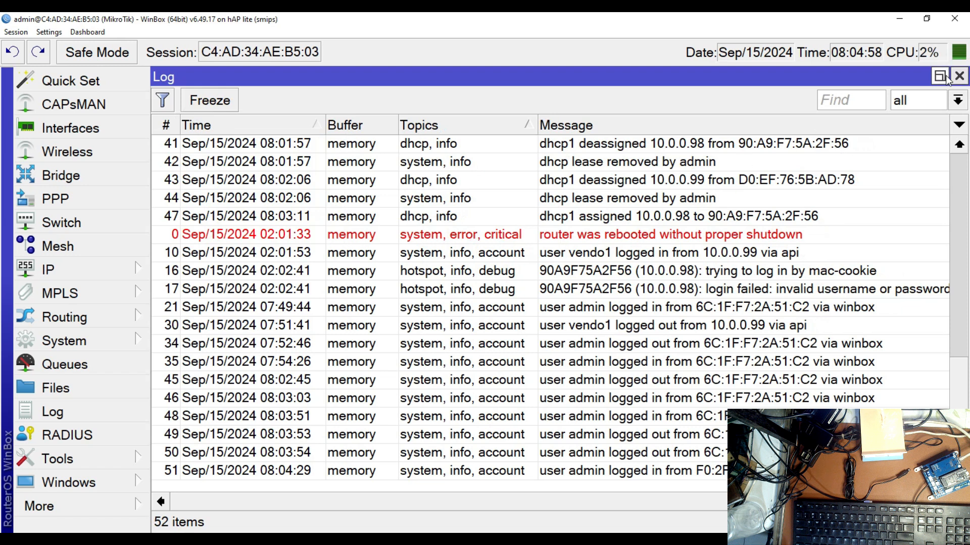
{"action": "left_click_drag", "start_coordinate": [226, 80], "coordinate": [217, 247]}
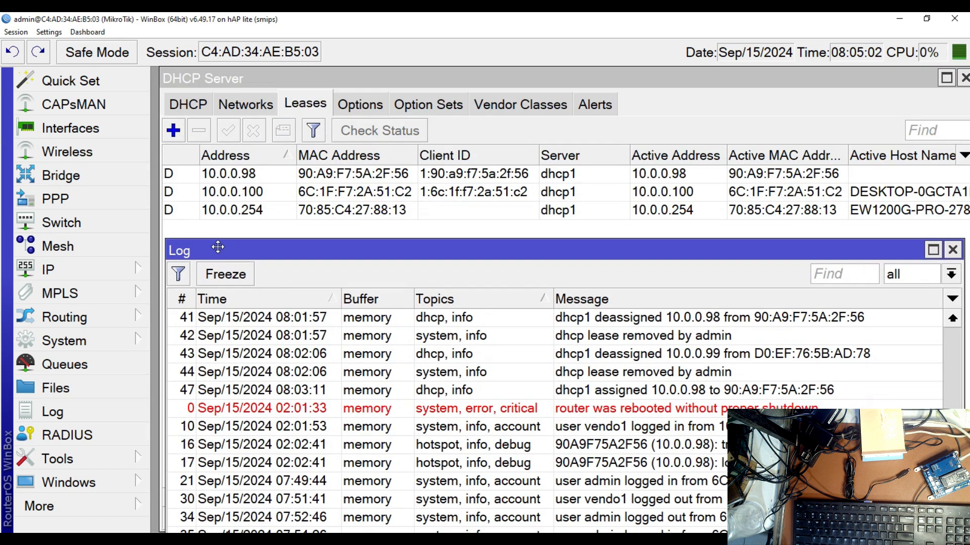
Reduce the interface zoom by one level and reposition the Log window just below the lease entries
{"action": "left_click", "coordinate": [47, 32]}
{"action": "left_click", "coordinate": [68, 90]}
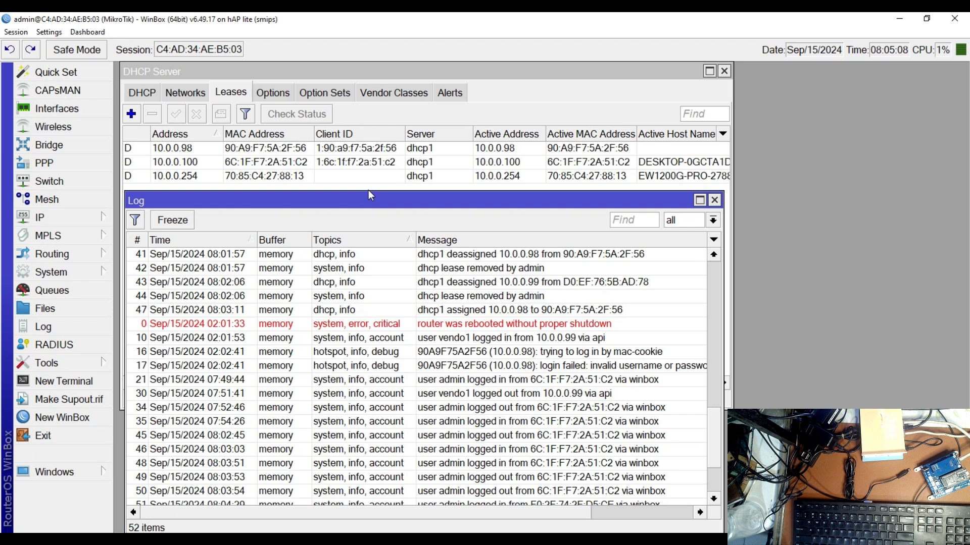
{"action": "left_click_drag", "start_coordinate": [369, 200], "coordinate": [390, 283]}
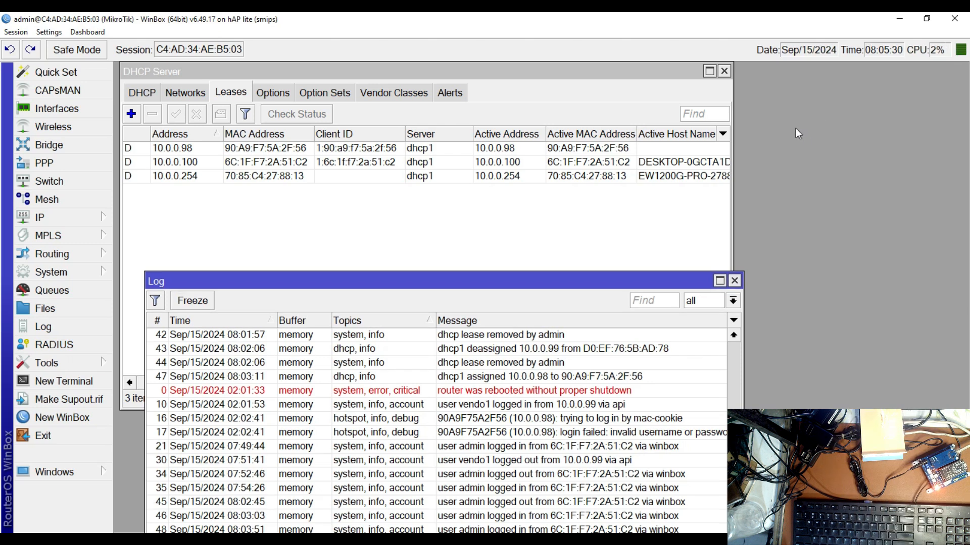
{"action": "left_click_drag", "start_coordinate": [584, 277], "coordinate": [628, 202]}
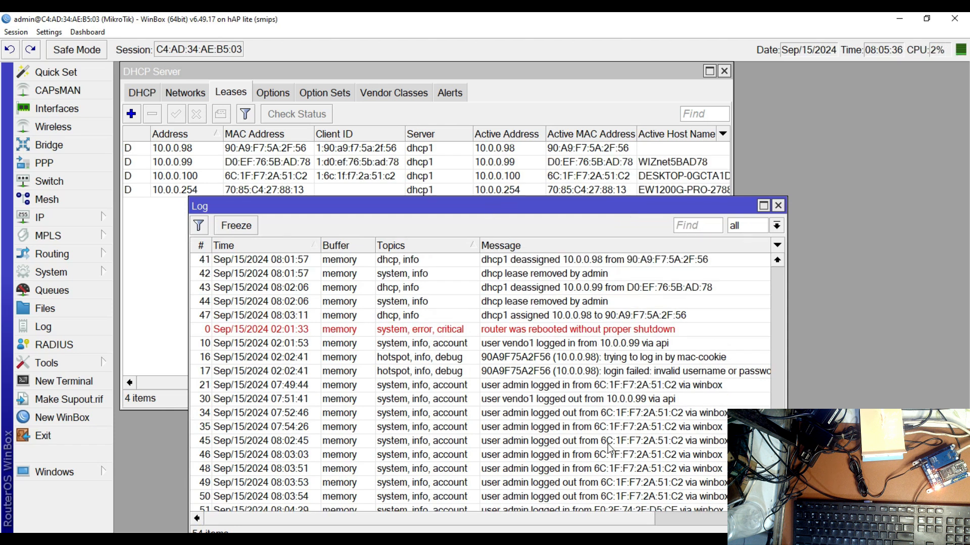
Examine the log entry about 10.0.0.99 being deassigned and move the Log window clear of the leases
{"action": "scroll", "coordinate": [609, 430], "scroll_direction": "down", "scroll_amount": 1}
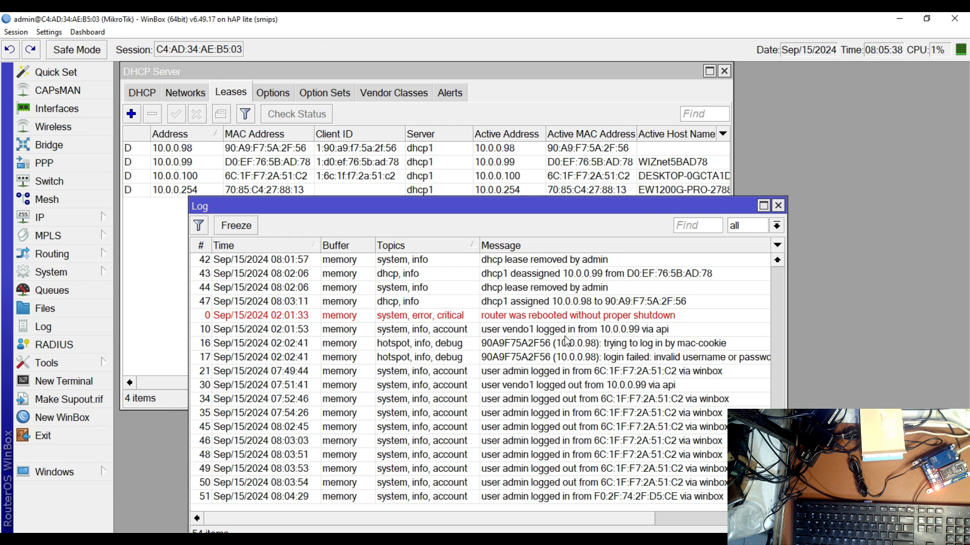
{"action": "left_click", "coordinate": [561, 277]}
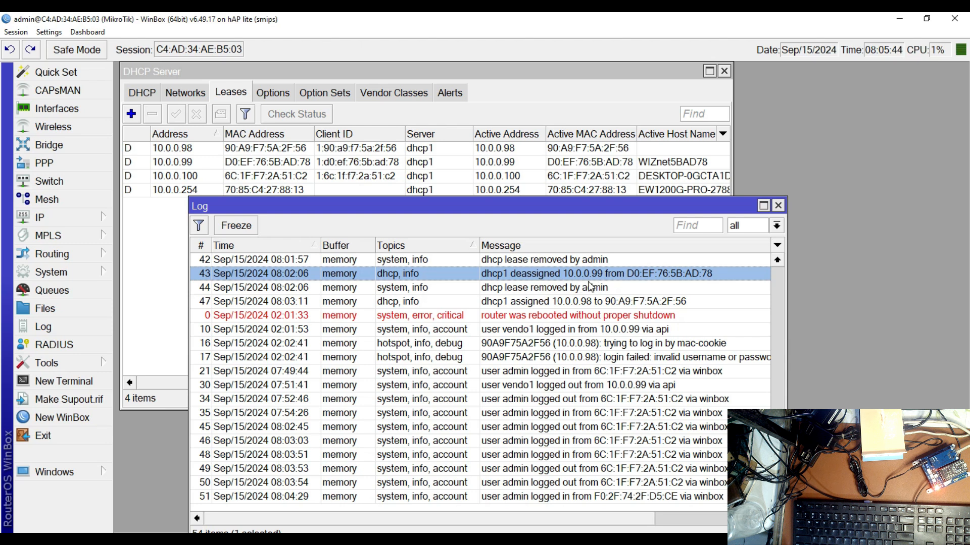
{"action": "left_click_drag", "start_coordinate": [505, 211], "coordinate": [501, 248]}
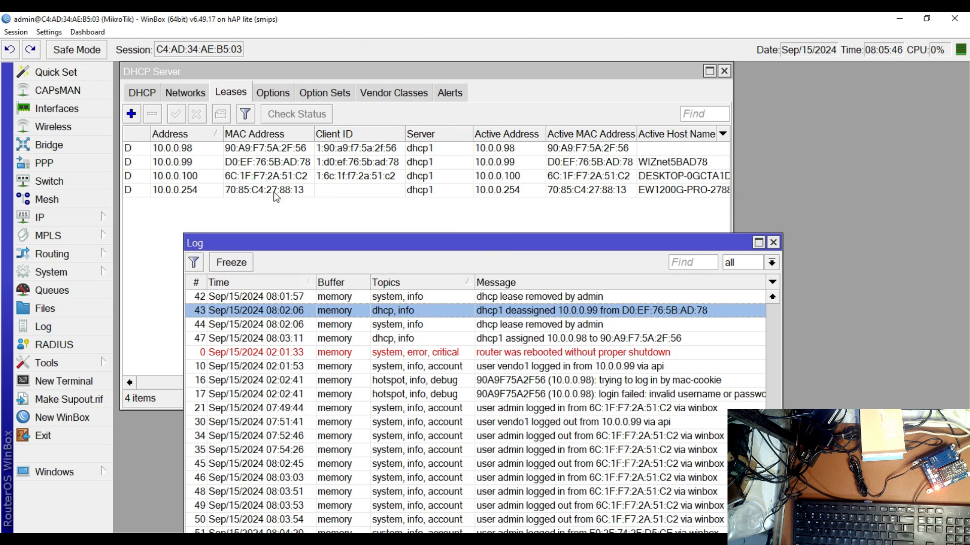
Compare the MAC address of the 10.0.0.99 lease with the one recorded in the Notepad note
{"action": "left_click", "coordinate": [232, 162]}
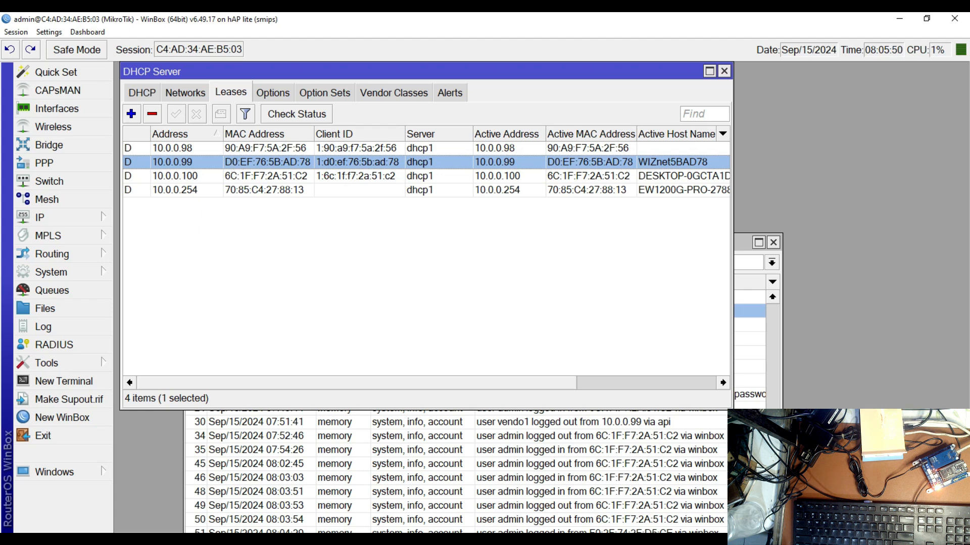
{"action": "key", "text": "alt+Tab"}
{"action": "left_click_drag", "start_coordinate": [236, 190], "coordinate": [380, 382]}
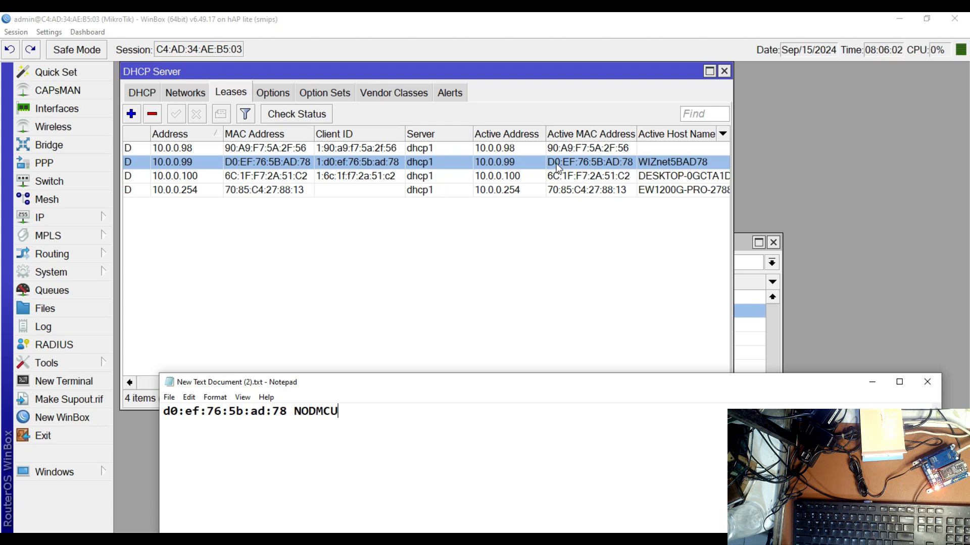
Make the 10.0.0.99 lease static and open its details, moving the DHCP Server and Log windows out of the way
{"action": "right_click", "coordinate": [273, 164]}
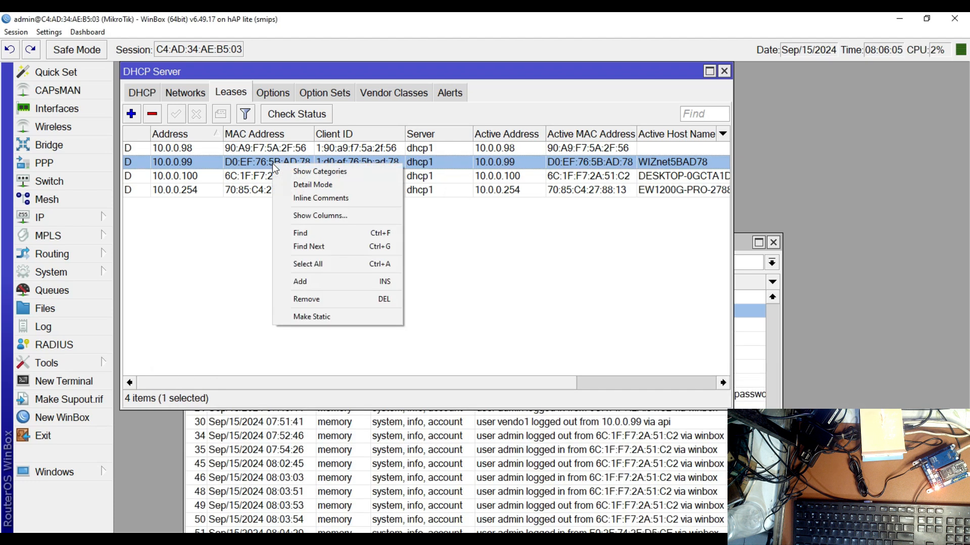
{"action": "left_click", "coordinate": [320, 317]}
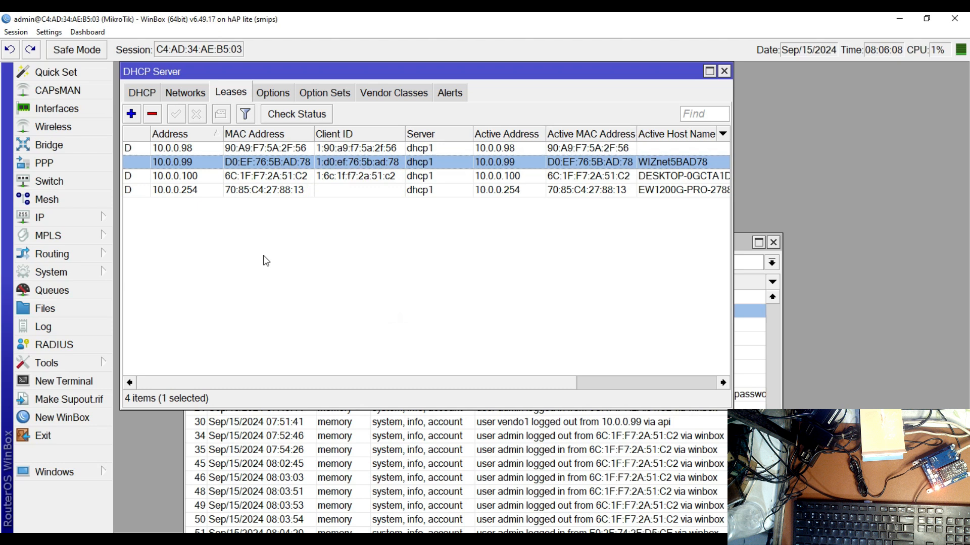
{"action": "left_click_drag", "start_coordinate": [573, 76], "coordinate": [597, 325]}
{"action": "left_click_drag", "start_coordinate": [720, 247], "coordinate": [871, 502]}
{"action": "double_click", "coordinate": [286, 412]}
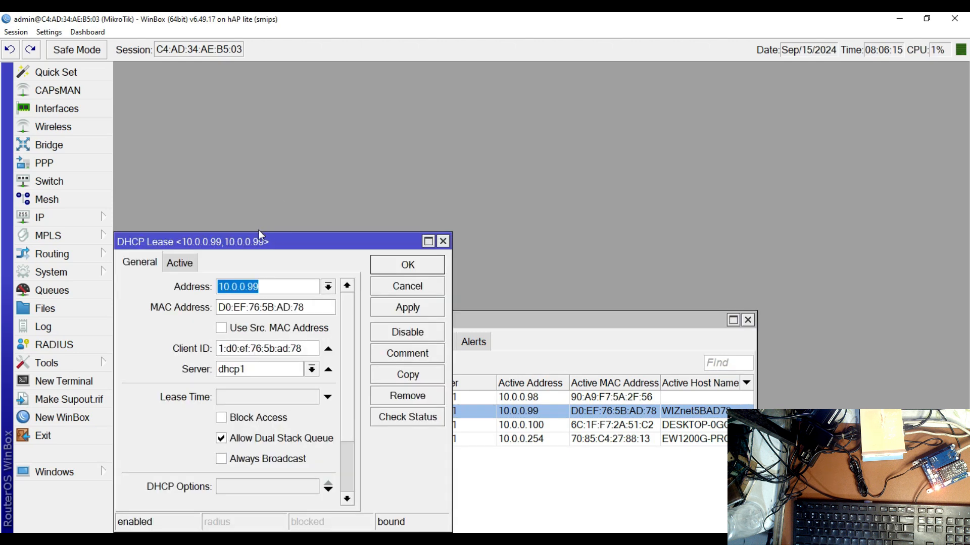
Open the Hotspot IP bindings and start a new binding
{"action": "left_click", "coordinate": [91, 220]}
{"action": "left_click", "coordinate": [145, 250]}
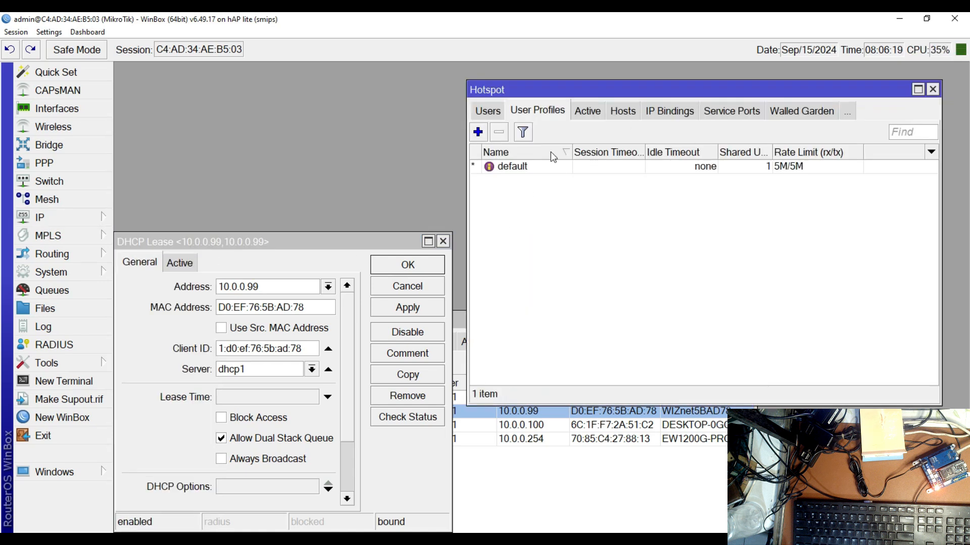
{"action": "left_click", "coordinate": [670, 112]}
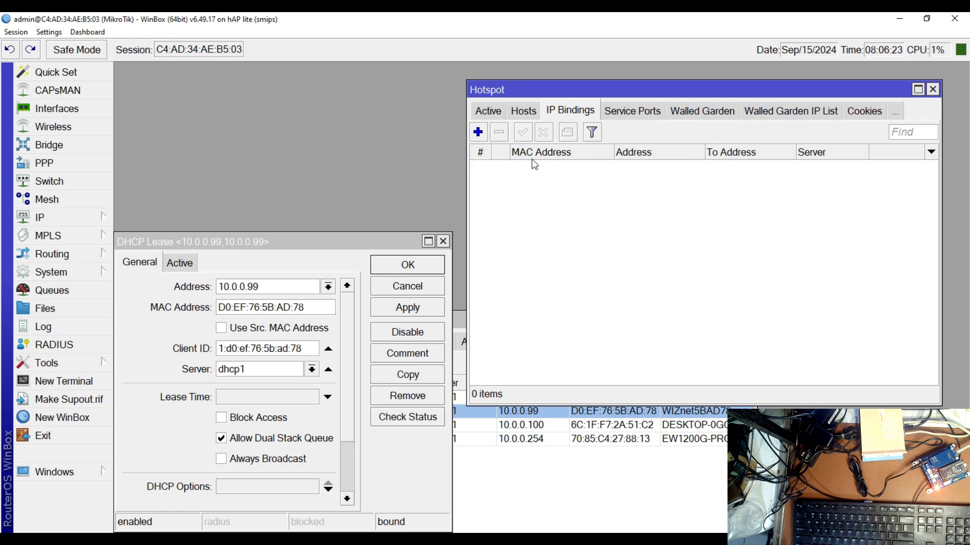
{"action": "left_click", "coordinate": [477, 132]}
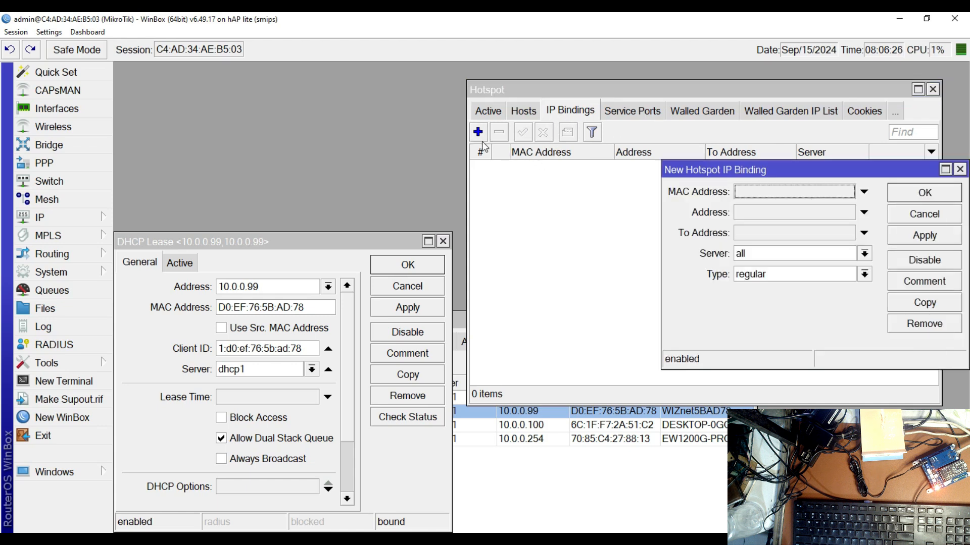
Copy the address 10.0.0.99 from the DHCP lease into the new hotspot binding's Address
{"action": "left_click", "coordinate": [244, 287]}
{"action": "double_click", "coordinate": [243, 287]}
{"action": "right_click", "coordinate": [243, 287]}
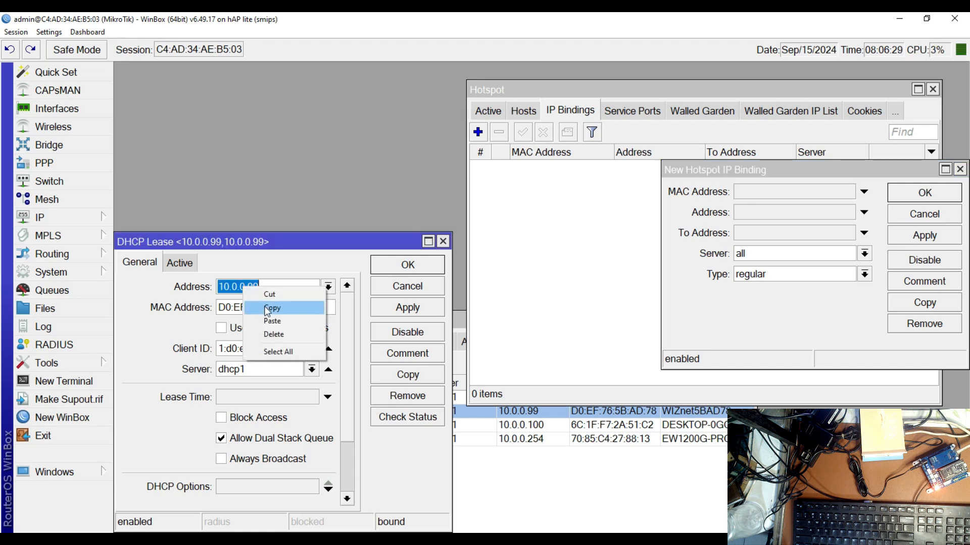
{"action": "left_click", "coordinate": [267, 308]}
{"action": "left_click", "coordinate": [753, 213]}
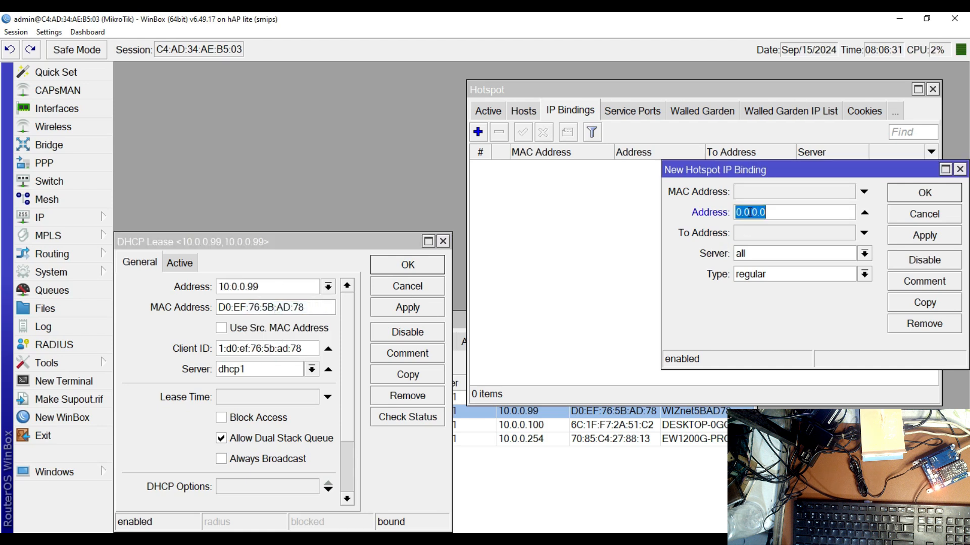
{"action": "right_click", "coordinate": [750, 212]}
{"action": "left_click", "coordinate": [775, 247]}
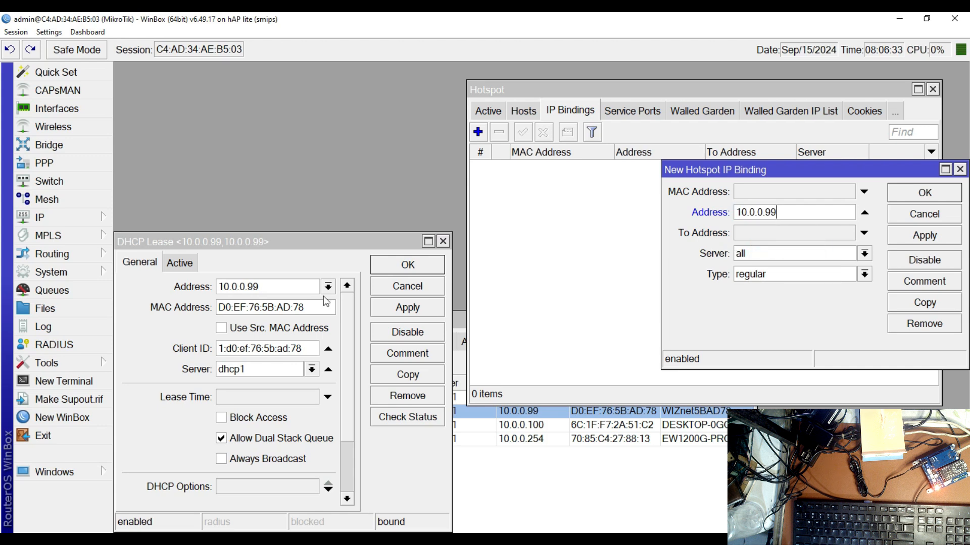
Copy the MAC address from the 10.0.0.99 DHCP lease into the new hotspot binding's MAC Address
{"action": "left_click", "coordinate": [299, 307]}
{"action": "double_click", "coordinate": [299, 307]}
{"action": "right_click", "coordinate": [301, 308]}
{"action": "left_click", "coordinate": [345, 327]}
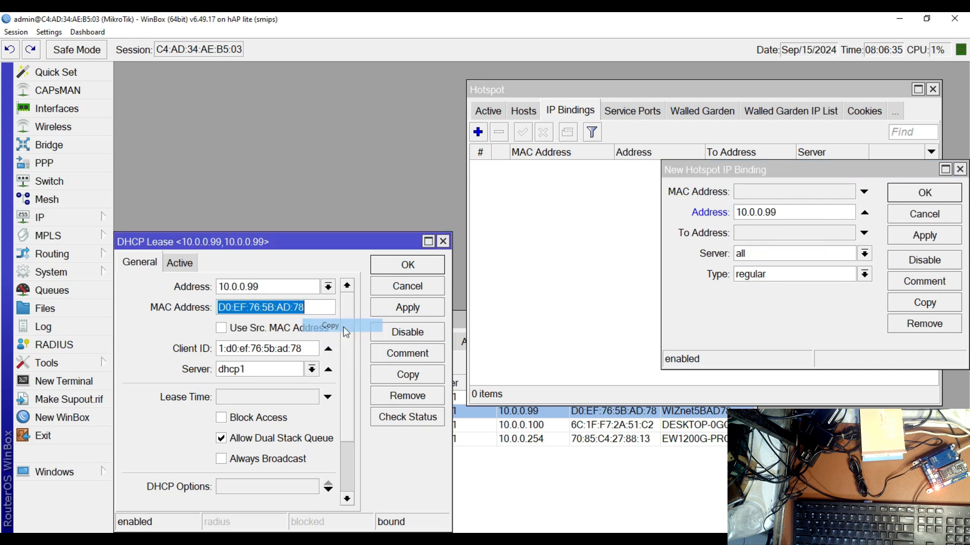
{"action": "left_click", "coordinate": [773, 189]}
{"action": "right_click", "coordinate": [773, 189]}
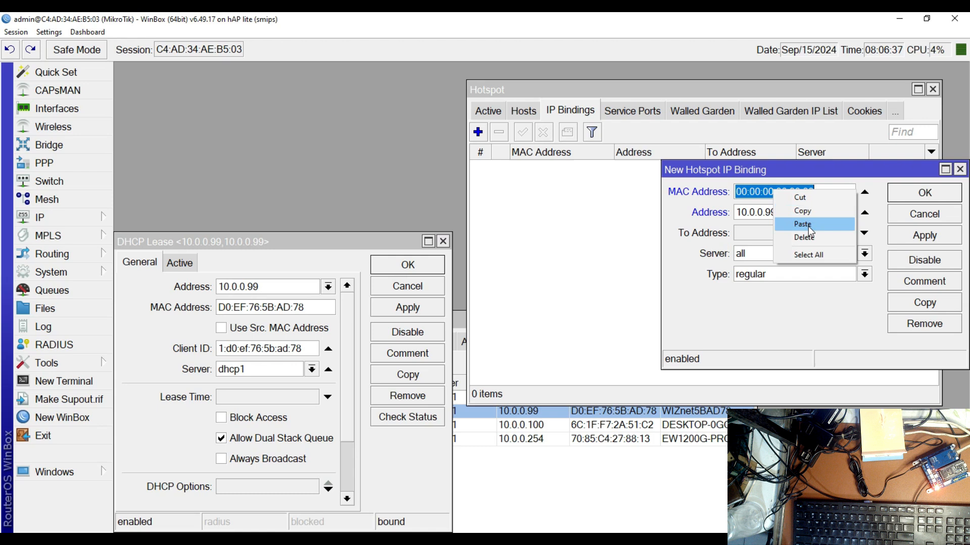
{"action": "left_click", "coordinate": [803, 224]}
Set the binding's server to hotspot1 and its type to bypassed, and save the binding
{"action": "left_click", "coordinate": [865, 254]}
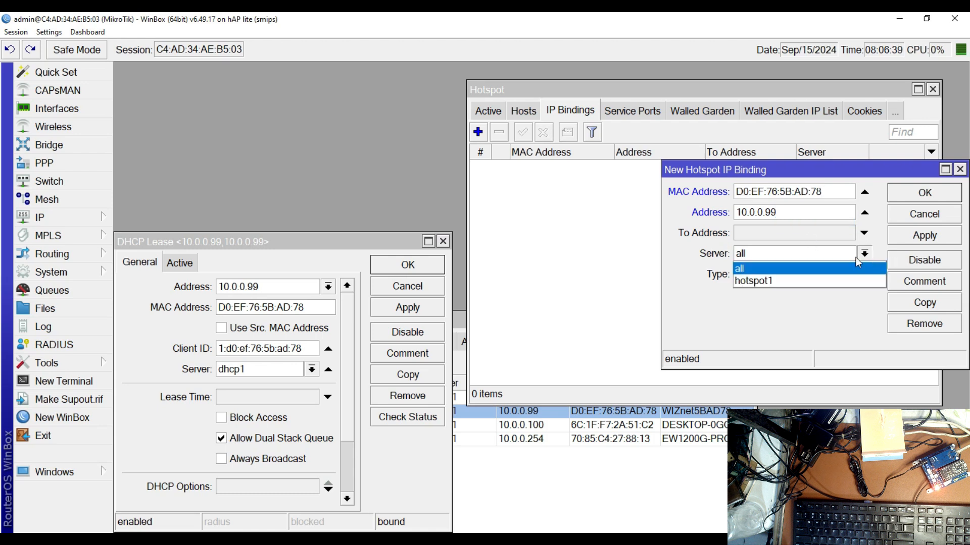
{"action": "left_click", "coordinate": [787, 283]}
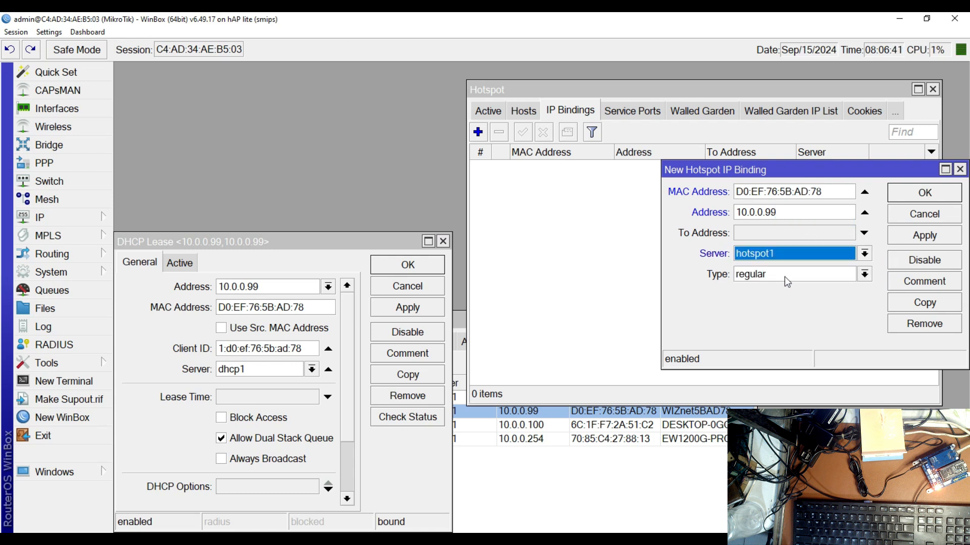
{"action": "left_click", "coordinate": [784, 275]}
{"action": "left_click", "coordinate": [772, 301]}
{"action": "left_click", "coordinate": [924, 235]}
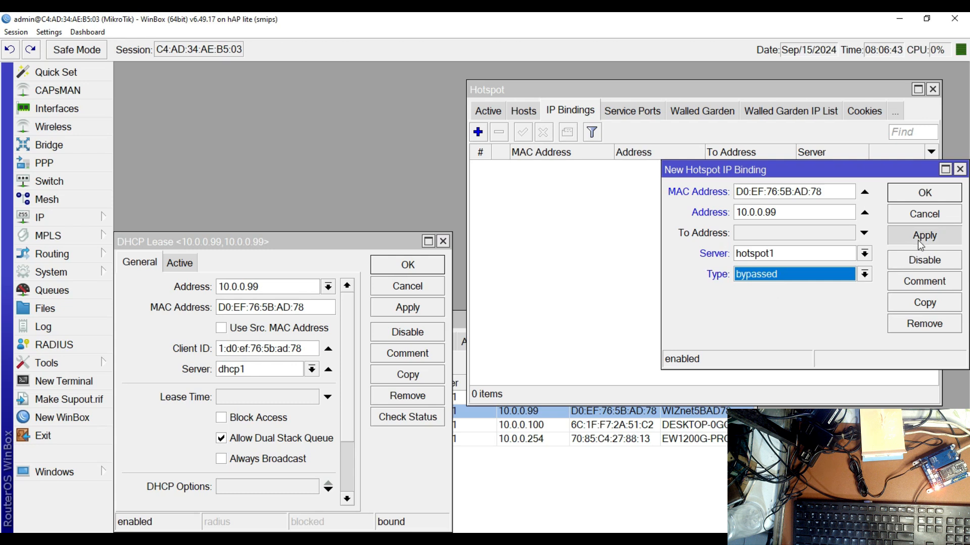
{"action": "left_click", "coordinate": [923, 194]}
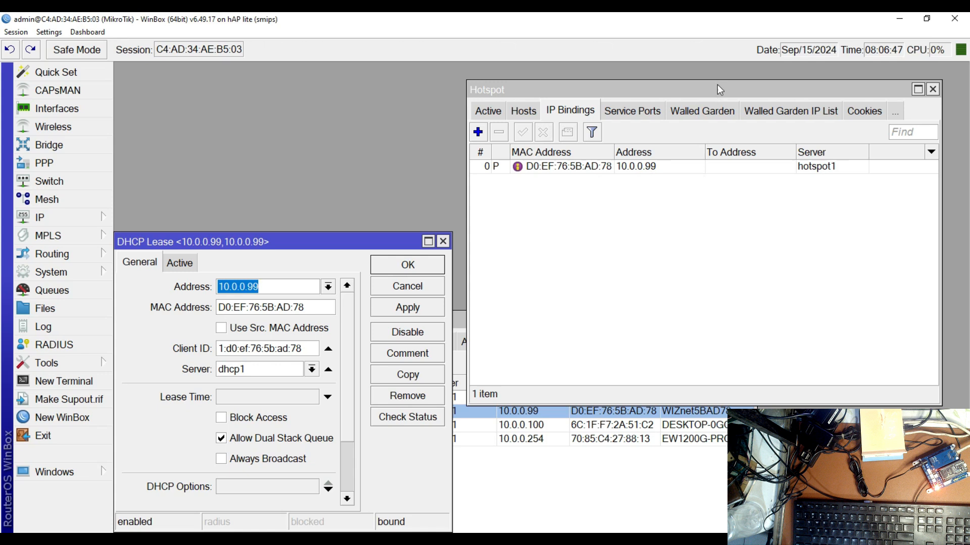
Minimize WinBox and open juanfi script for toturial.txt from the ecd folder on the desktop
{"action": "left_click_drag", "start_coordinate": [715, 88], "coordinate": [677, 85]}
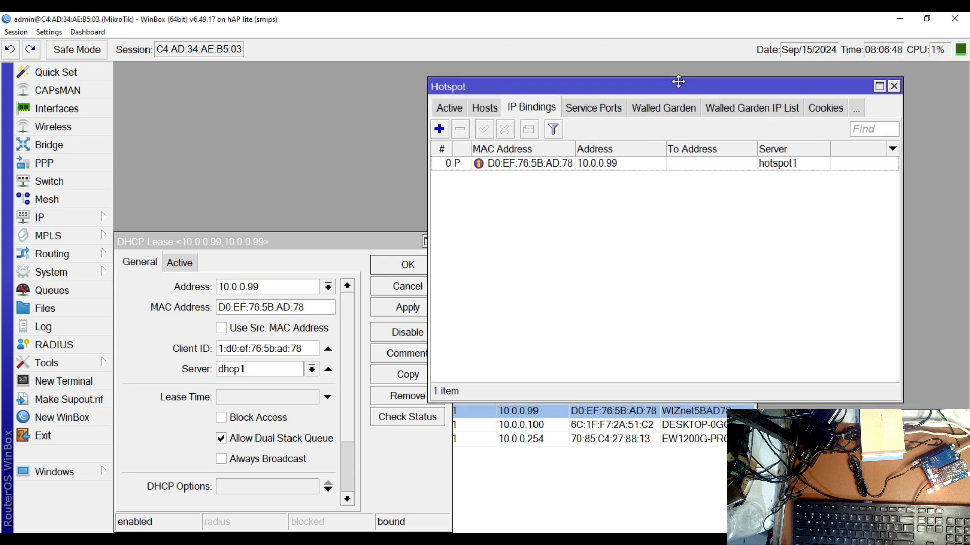
{"action": "left_click", "coordinate": [903, 24]}
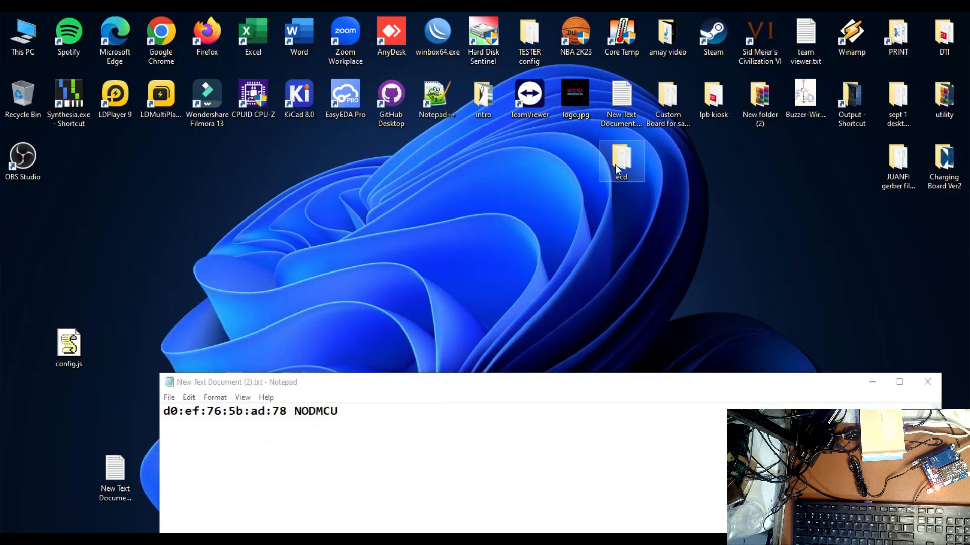
{"action": "double_click", "coordinate": [616, 170]}
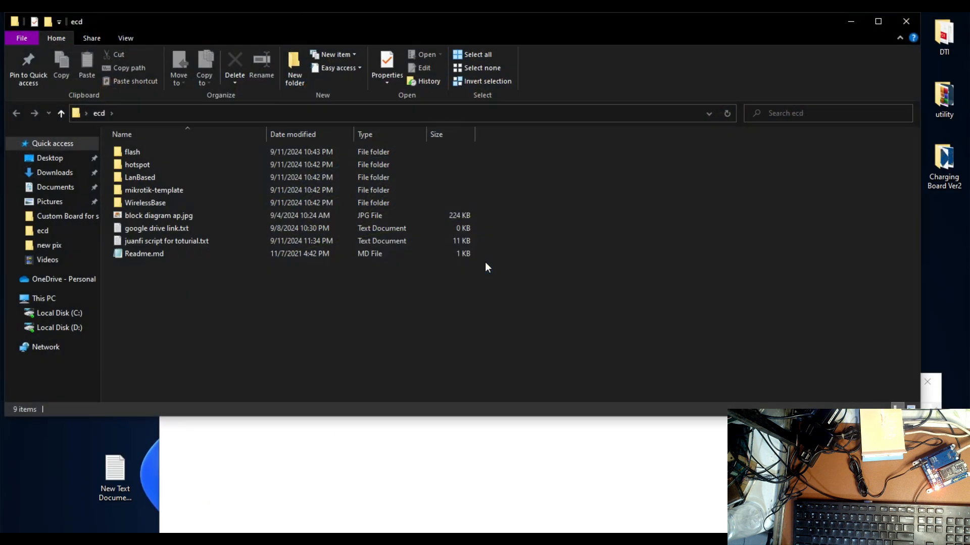
{"action": "double_click", "coordinate": [183, 241]}
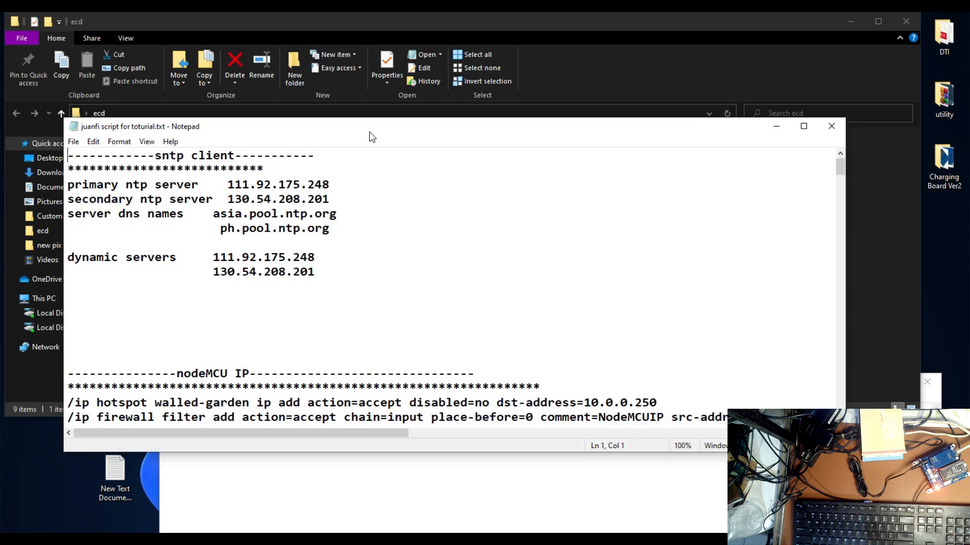
{"action": "left_click_drag", "start_coordinate": [370, 128], "coordinate": [429, 64]}
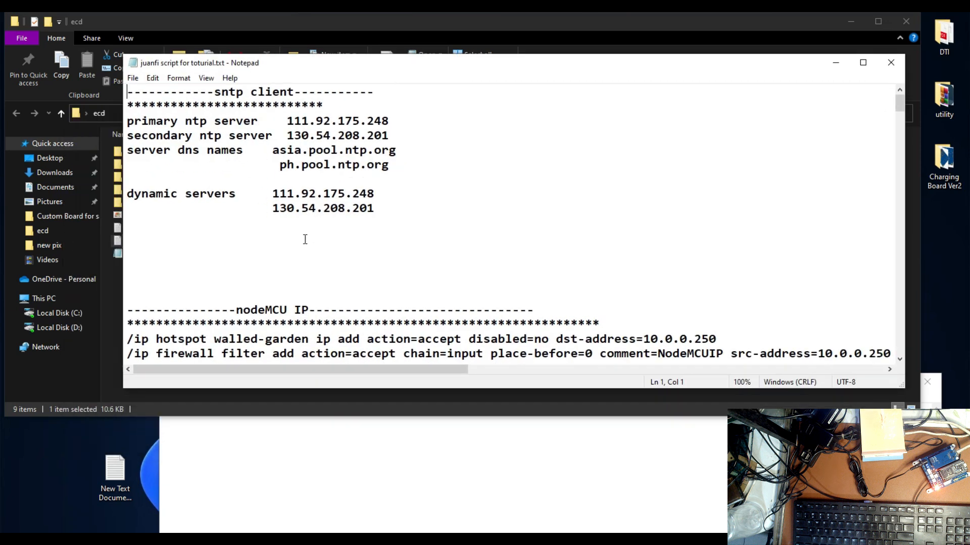
Change the dst-address and src-address in the script's two nodeMCU IP commands to 10.0.0.99
{"action": "scroll", "coordinate": [305, 239], "scroll_direction": "down", "scroll_amount": 2}
{"action": "scroll", "coordinate": [299, 226], "scroll_direction": "up", "scroll_amount": 2}
{"action": "scroll", "coordinate": [310, 241], "scroll_direction": "down", "scroll_amount": 2}
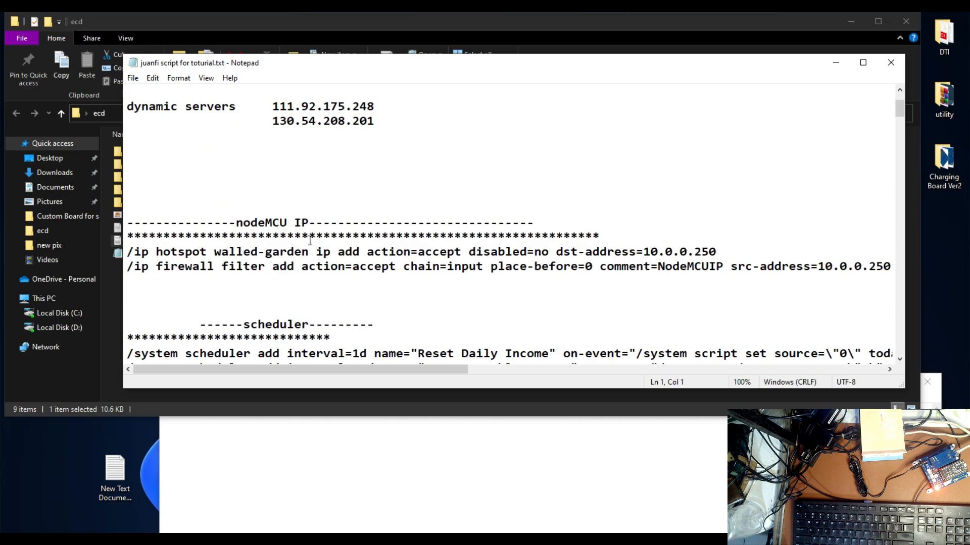
{"action": "scroll", "coordinate": [320, 202], "scroll_direction": "down", "scroll_amount": 1}
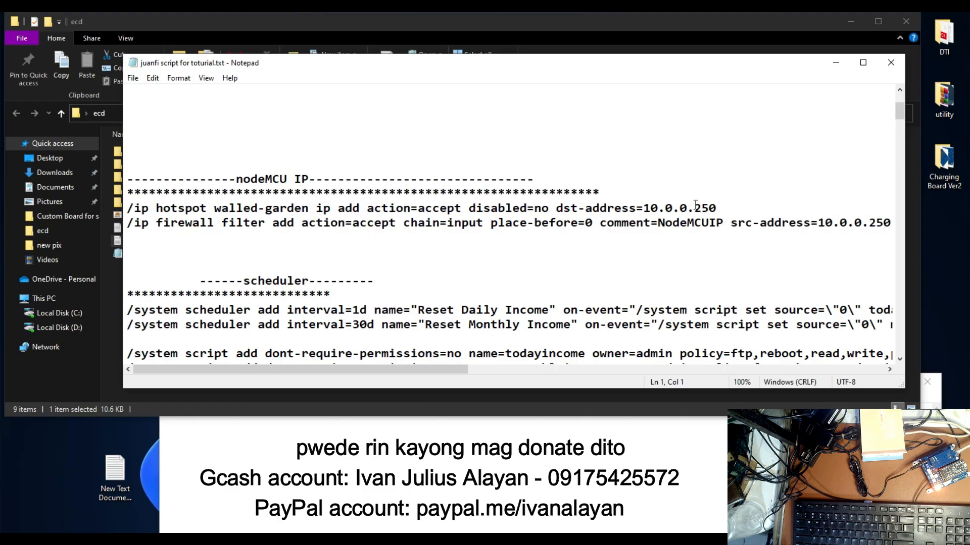
{"action": "left_click_drag", "start_coordinate": [694, 209], "coordinate": [717, 211]}
{"action": "type", "text": "99"}
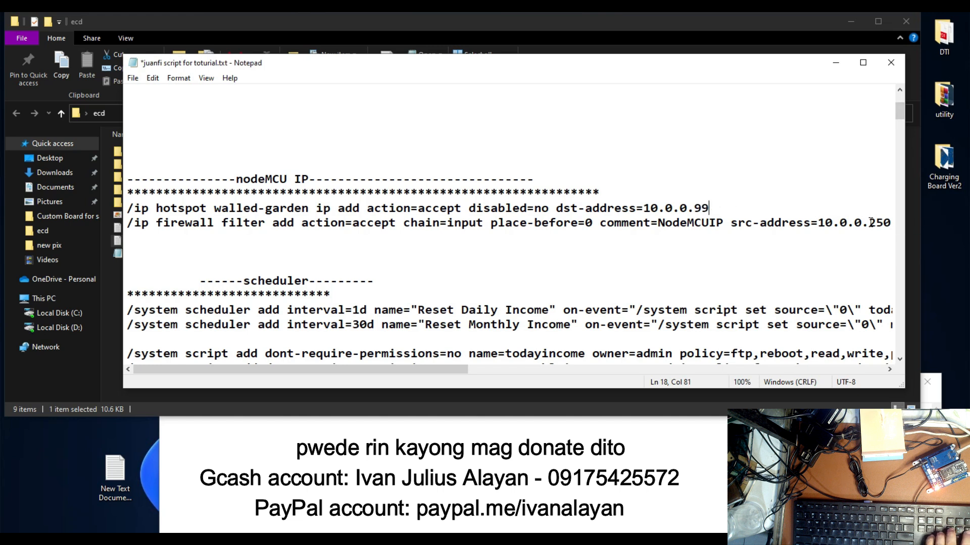
{"action": "left_click_drag", "start_coordinate": [871, 222], "coordinate": [891, 224]}
{"action": "type", "text": "99"}
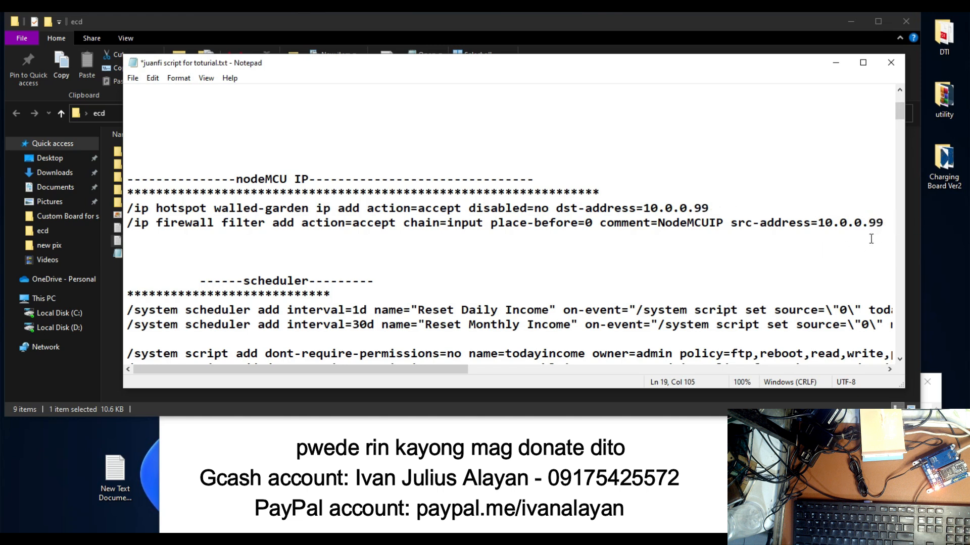
Copy the walled-garden and firewall filter commands from the nodeMCU IP section and minimize the MAC address note
{"action": "left_click_drag", "start_coordinate": [887, 223], "coordinate": [135, 212]}
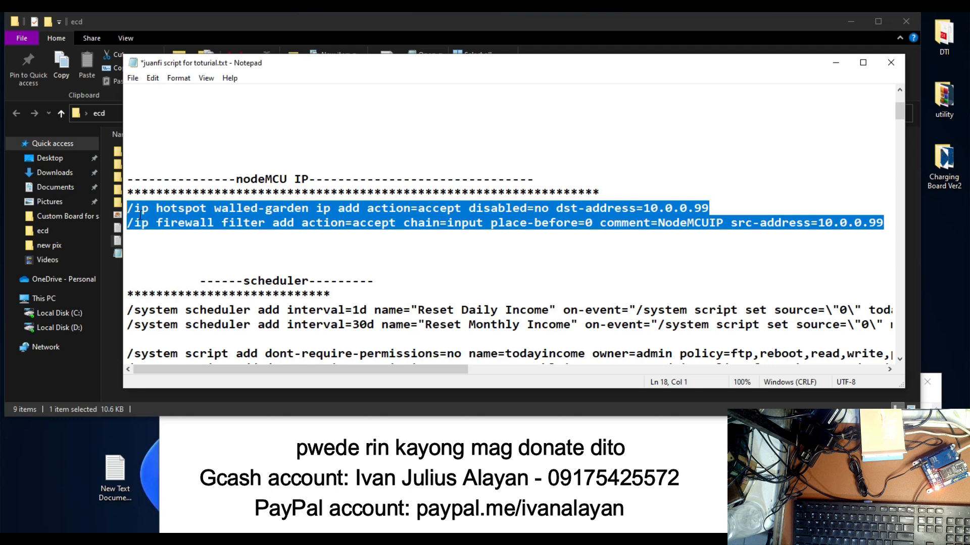
{"action": "right_click", "coordinate": [185, 216]}
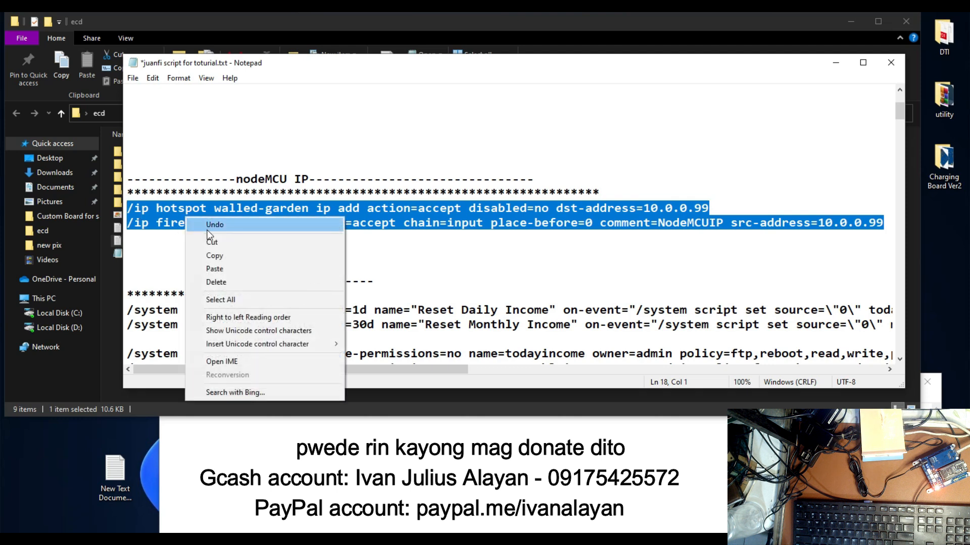
{"action": "left_click", "coordinate": [237, 255]}
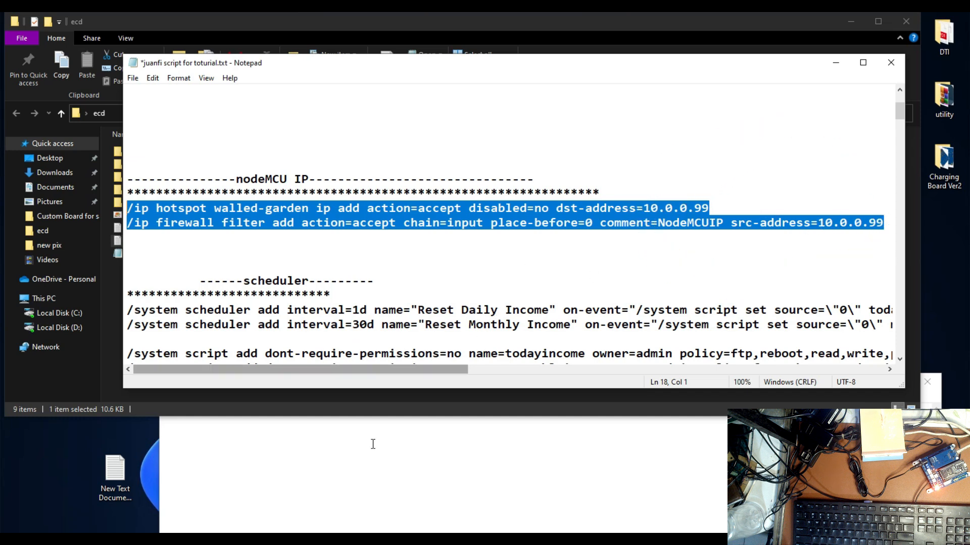
{"action": "left_click", "coordinate": [722, 439]}
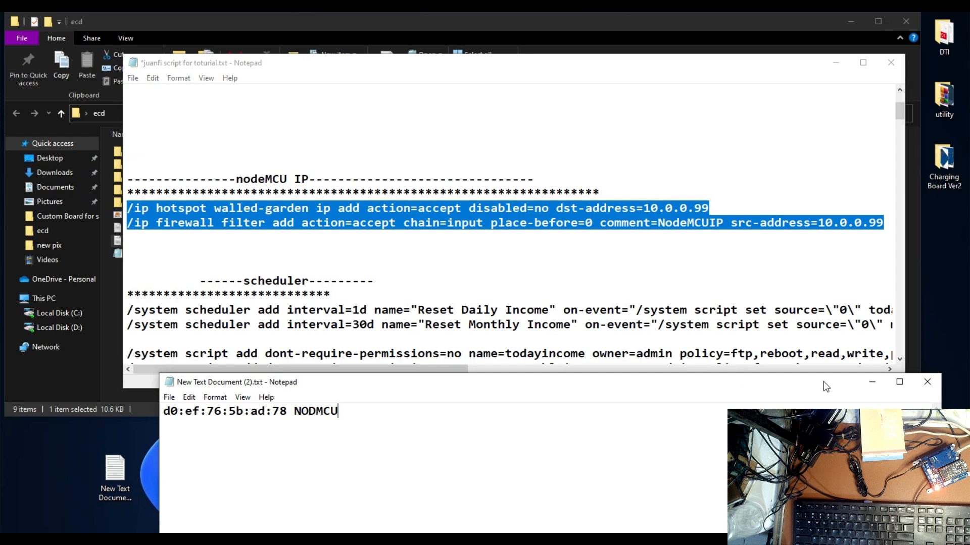
{"action": "left_click", "coordinate": [871, 383]}
Switch to WinBox and paste the two copied nodeMCU IP commands into a new terminal
{"action": "left_click", "coordinate": [461, 538]}
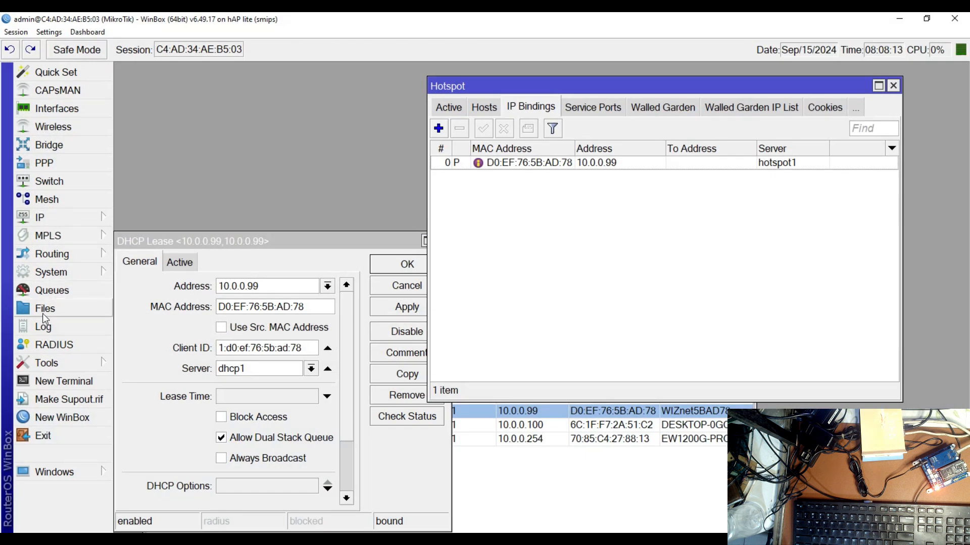
{"action": "left_click", "coordinate": [87, 382]}
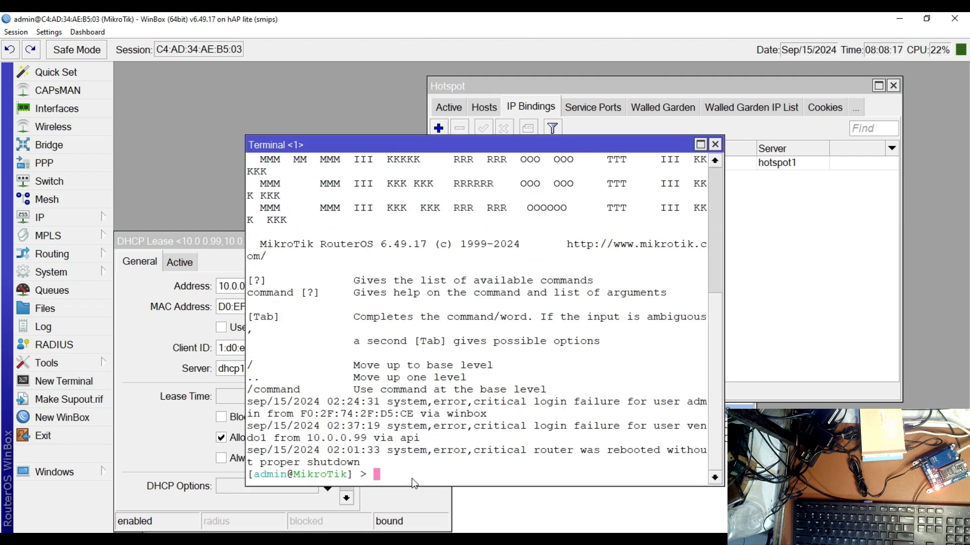
{"action": "key", "text": "ctrl+v"}
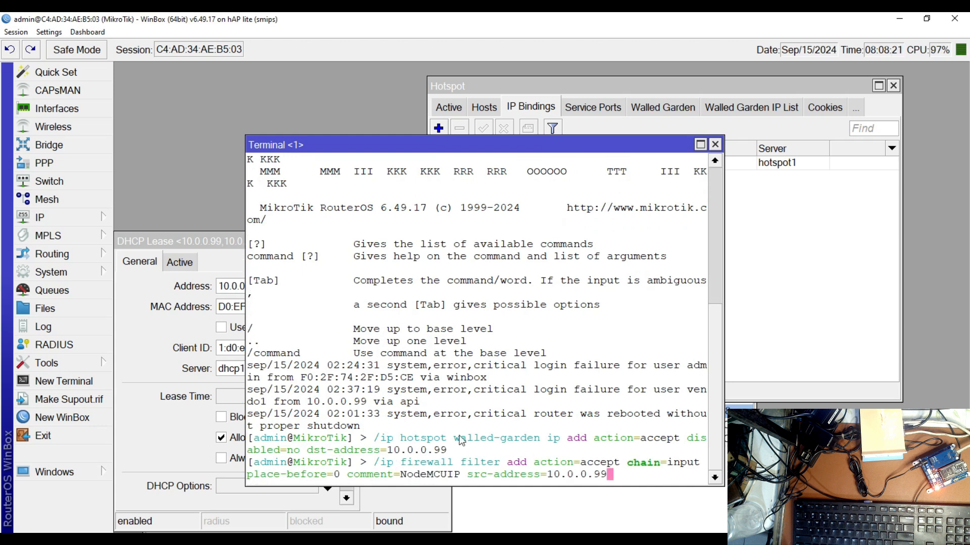
Check the destination address of the accept entry in the Walled Garden IP List and inspect the Walled Garden rules
{"action": "left_click_drag", "start_coordinate": [563, 145], "coordinate": [486, 250]}
{"action": "left_click", "coordinate": [742, 108]}
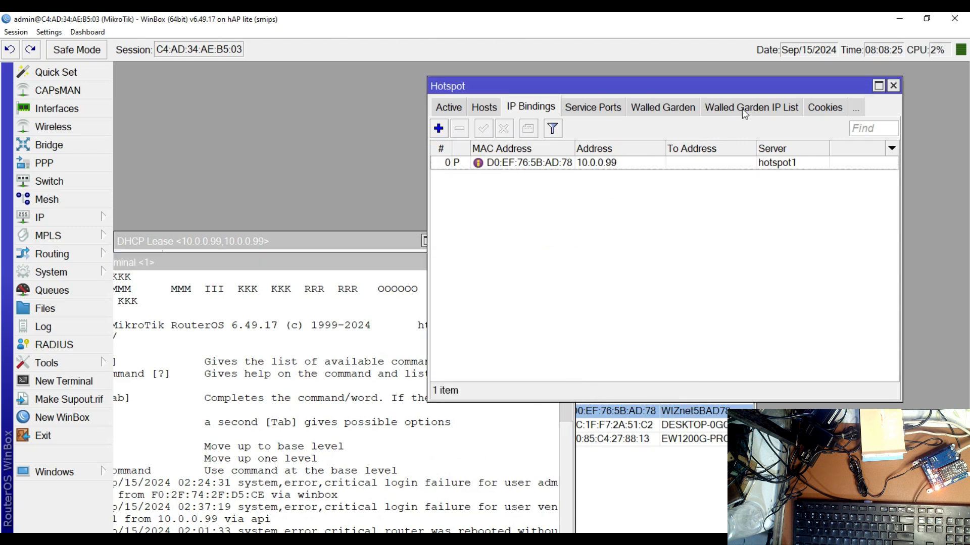
{"action": "double_click", "coordinate": [497, 164]}
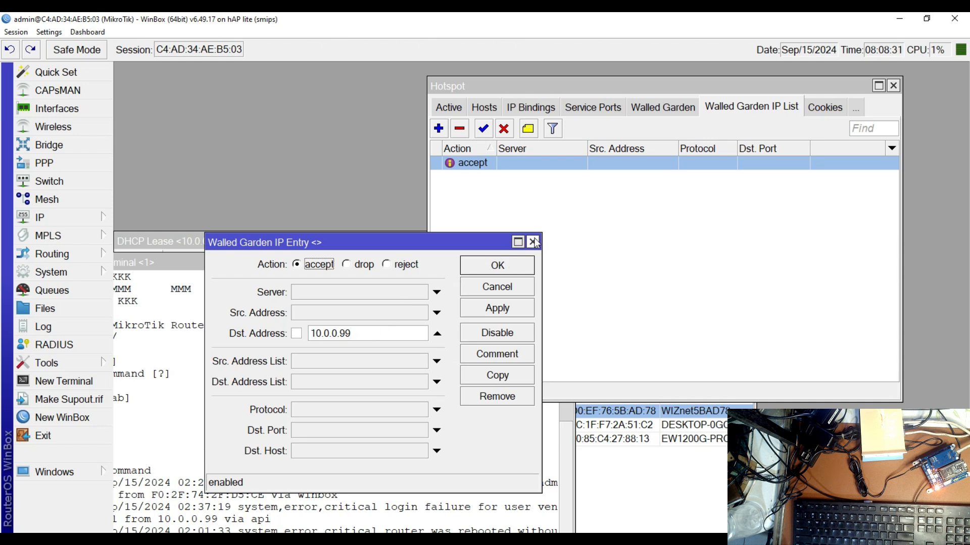
{"action": "left_click", "coordinate": [503, 266]}
{"action": "left_click", "coordinate": [677, 111]}
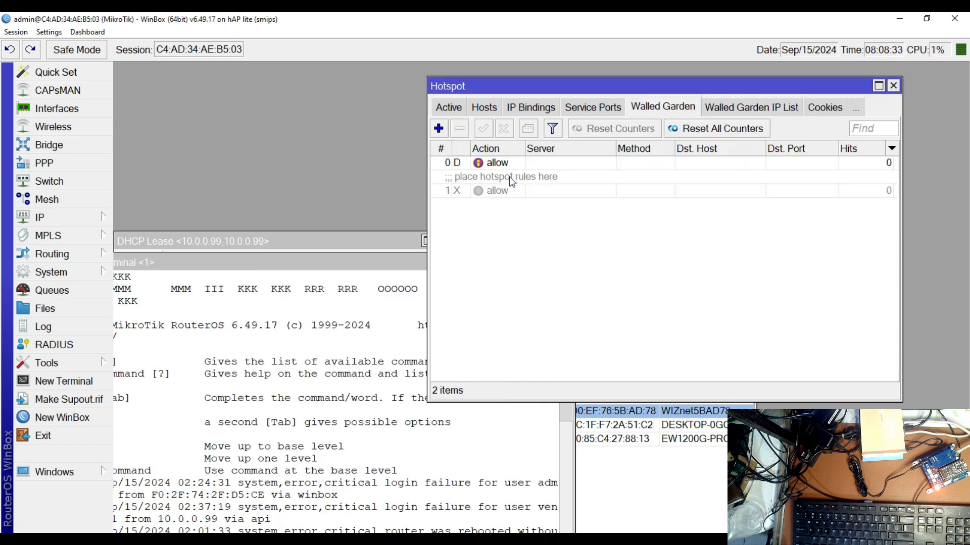
{"action": "double_click", "coordinate": [501, 163]}
{"action": "left_click", "coordinate": [706, 281]}
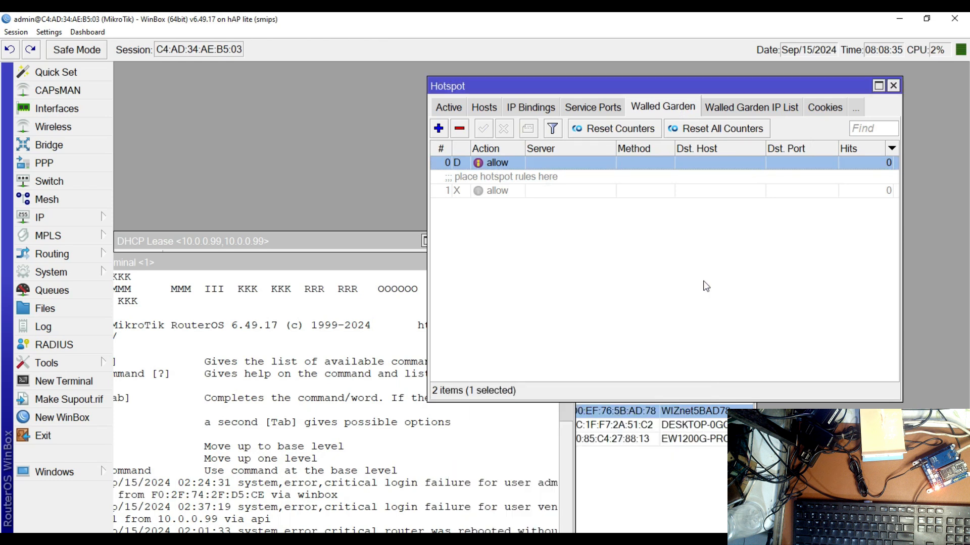
Look through the firewall's filter, NAT and mangle rules for the NodeMCUIP entry, and close the Firewall window
{"action": "left_click", "coordinate": [71, 220]}
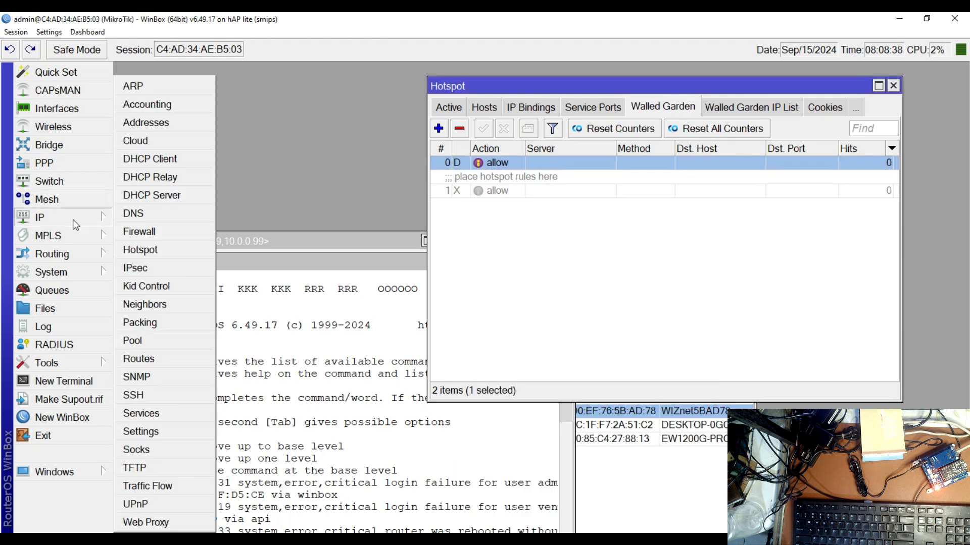
{"action": "left_click", "coordinate": [133, 232]}
{"action": "left_click", "coordinate": [139, 90]}
{"action": "left_click", "coordinate": [184, 92]}
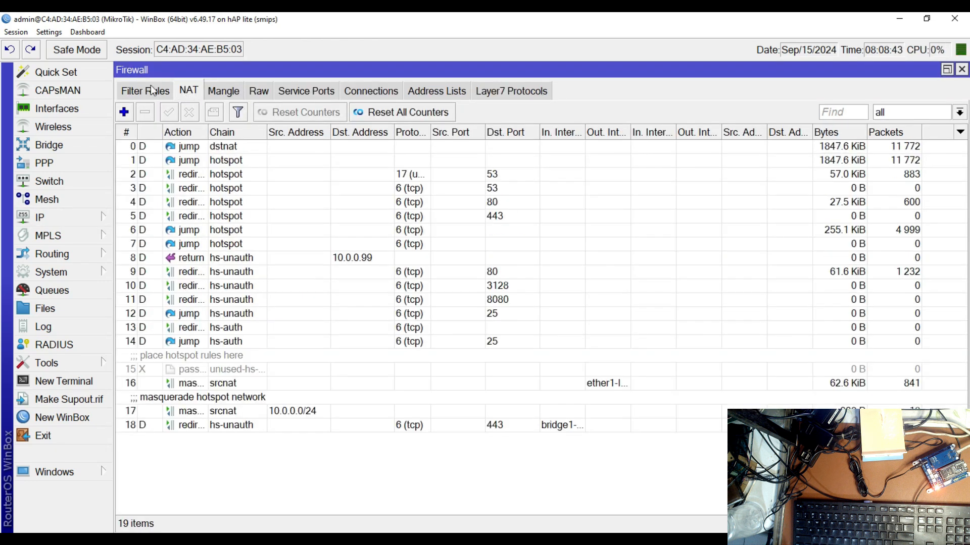
{"action": "left_click", "coordinate": [153, 91]}
{"action": "left_click", "coordinate": [187, 94]}
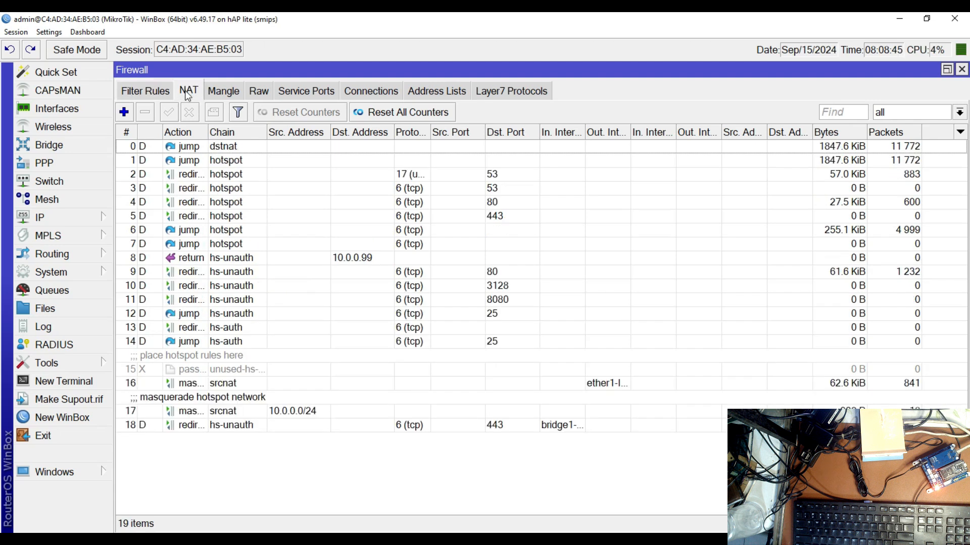
{"action": "left_click", "coordinate": [226, 96]}
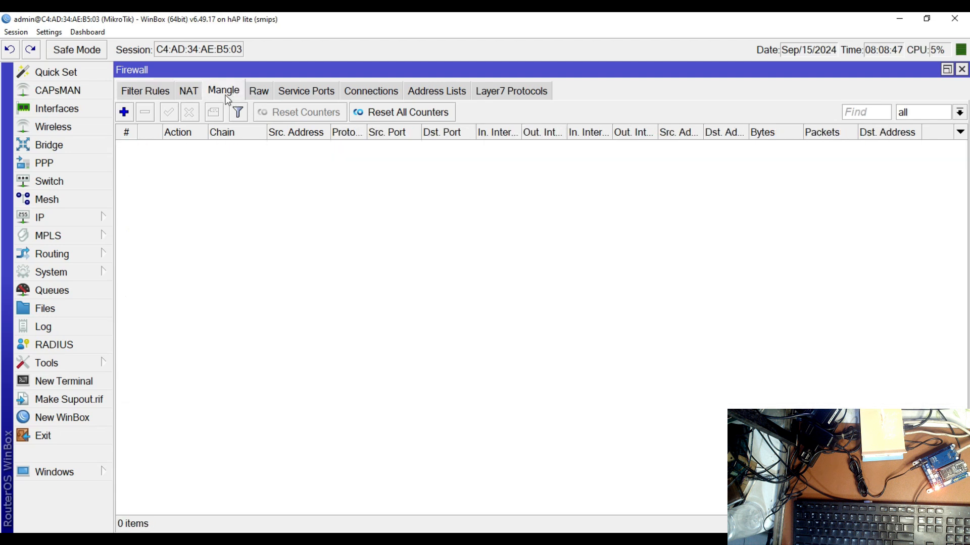
{"action": "left_click", "coordinate": [138, 93]}
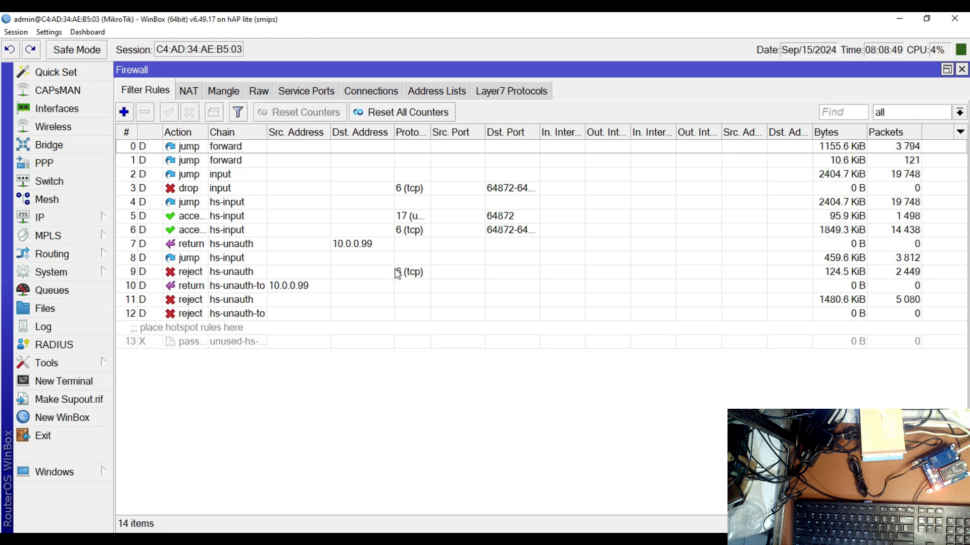
{"action": "left_click", "coordinate": [961, 70]}
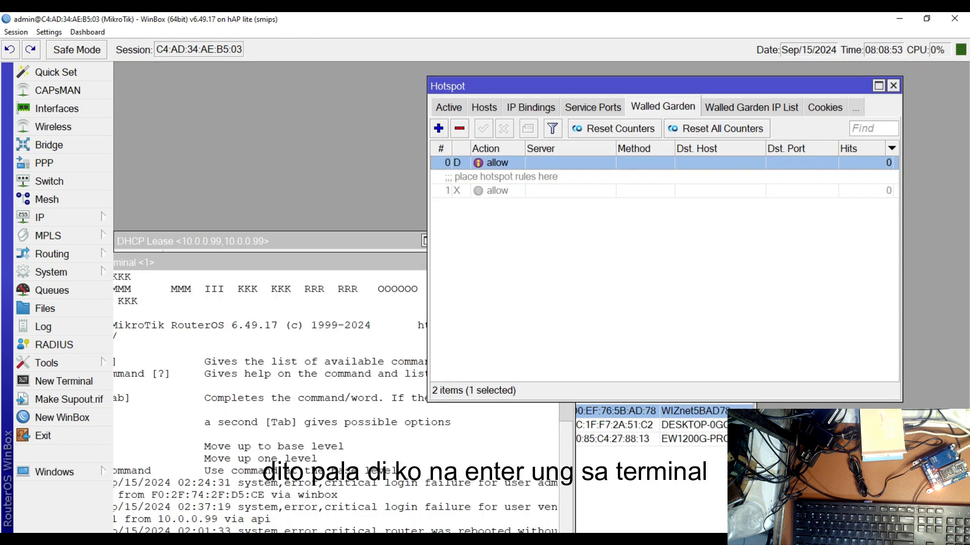
Review the nodeMCU IP commands in the Notepad script and return to WinBox
{"action": "left_click", "coordinate": [417, 496]}
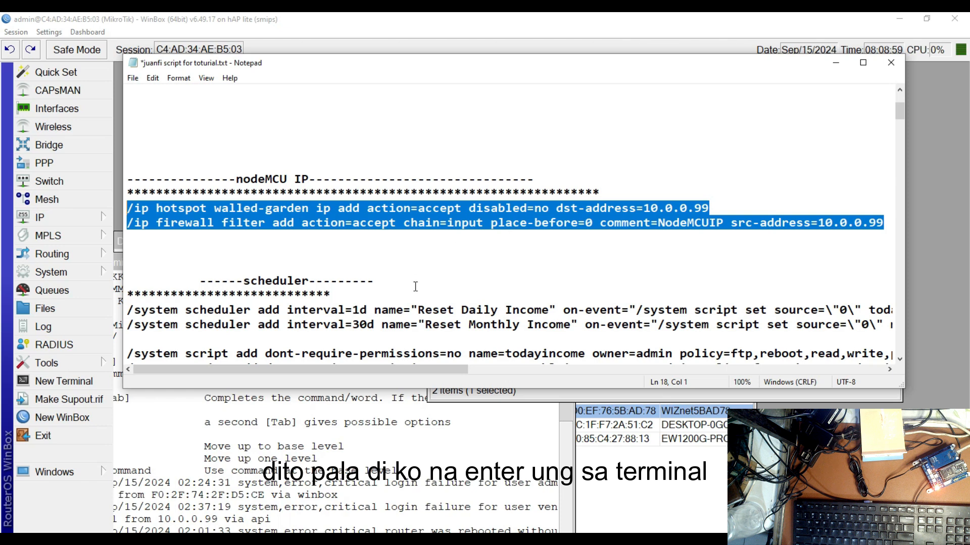
{"action": "left_click", "coordinate": [117, 106]}
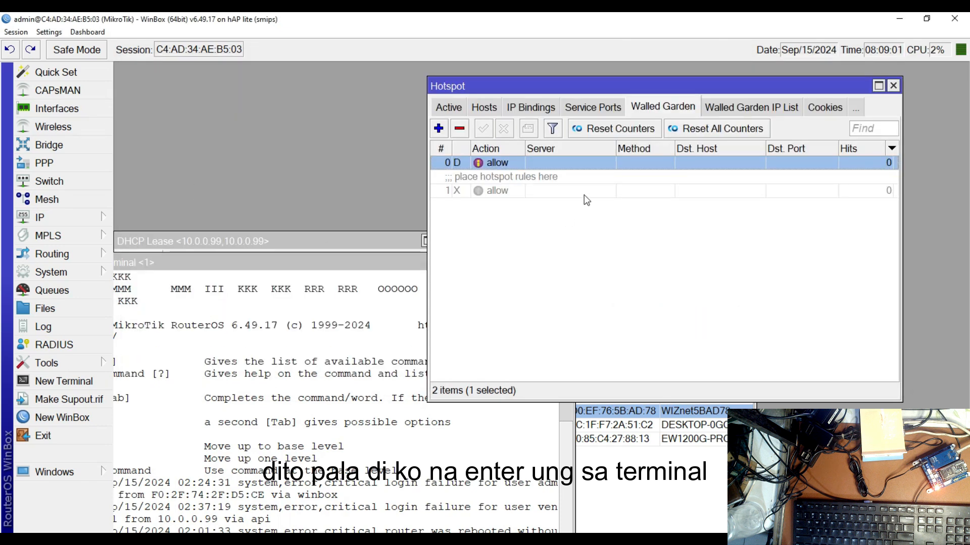
Close the Hotspot window and rearrange the terminal and DHCP lease windows so both are readable
{"action": "left_click", "coordinate": [893, 86]}
{"action": "left_click_drag", "start_coordinate": [448, 259], "coordinate": [747, 118]}
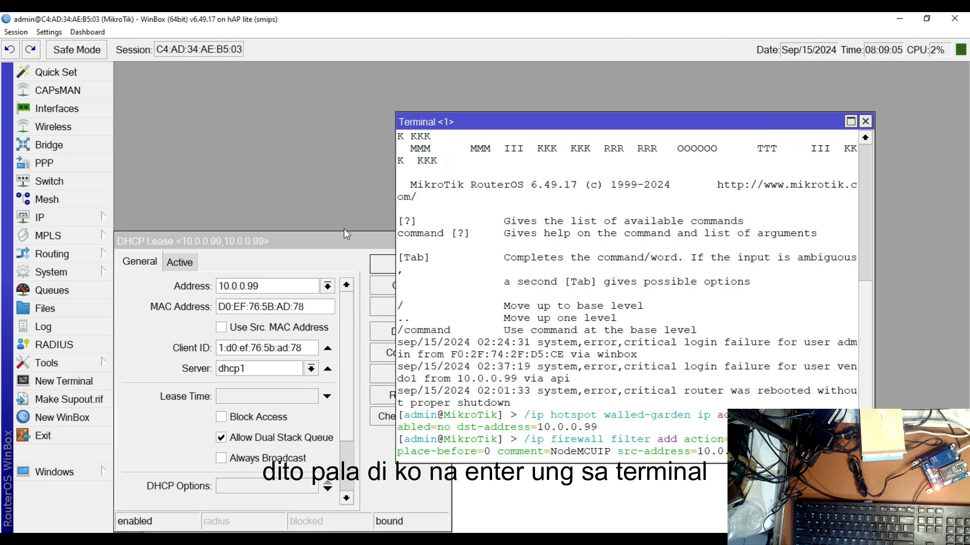
{"action": "left_click_drag", "start_coordinate": [352, 243], "coordinate": [470, 172]}
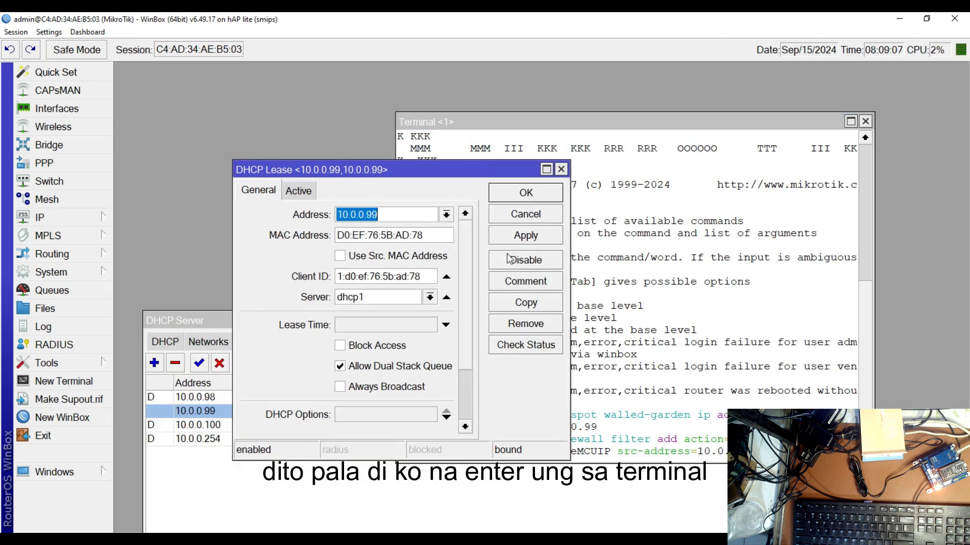
Recheck the firewall's filter, NAT and mangle lists for the NodeMCUIP rule and close the Firewall window again
{"action": "left_click", "coordinate": [70, 218]}
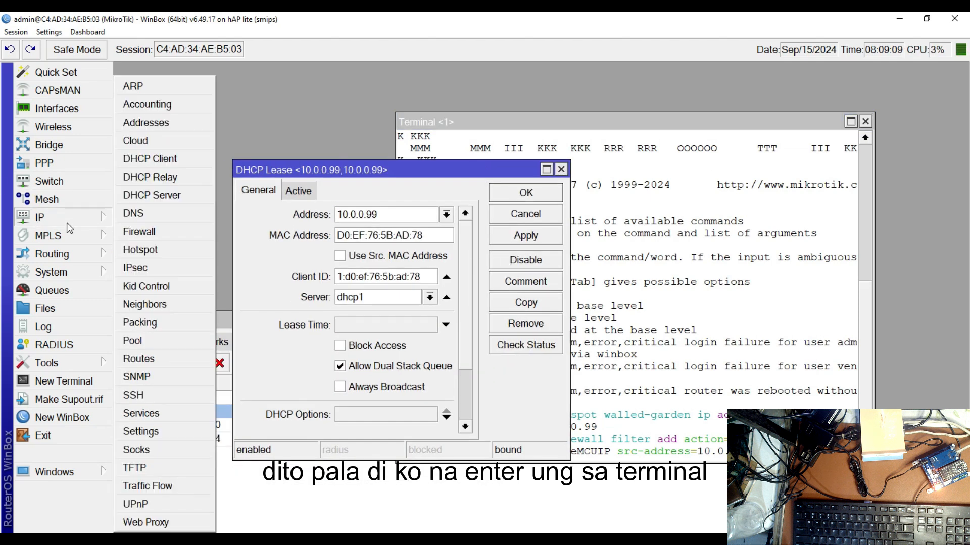
{"action": "left_click", "coordinate": [147, 234]}
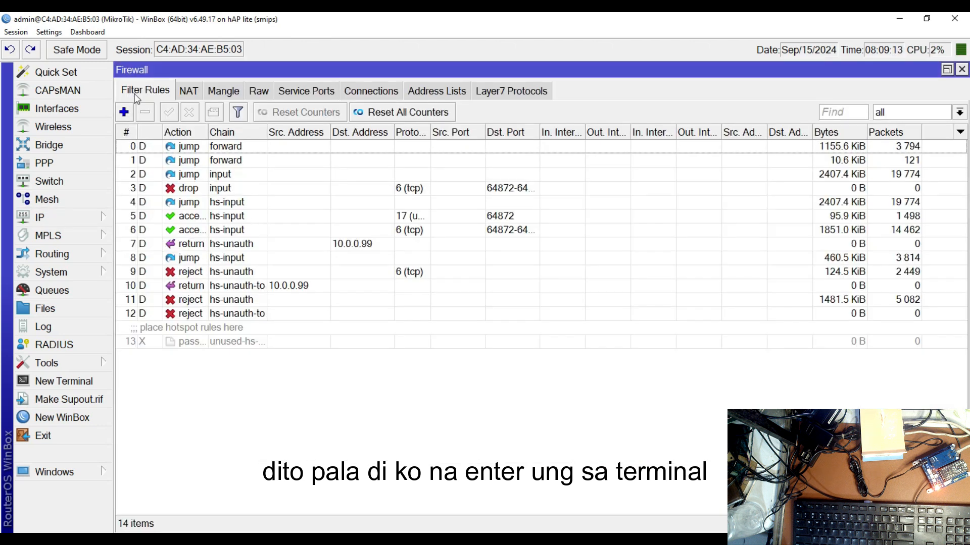
{"action": "left_click", "coordinate": [188, 93]}
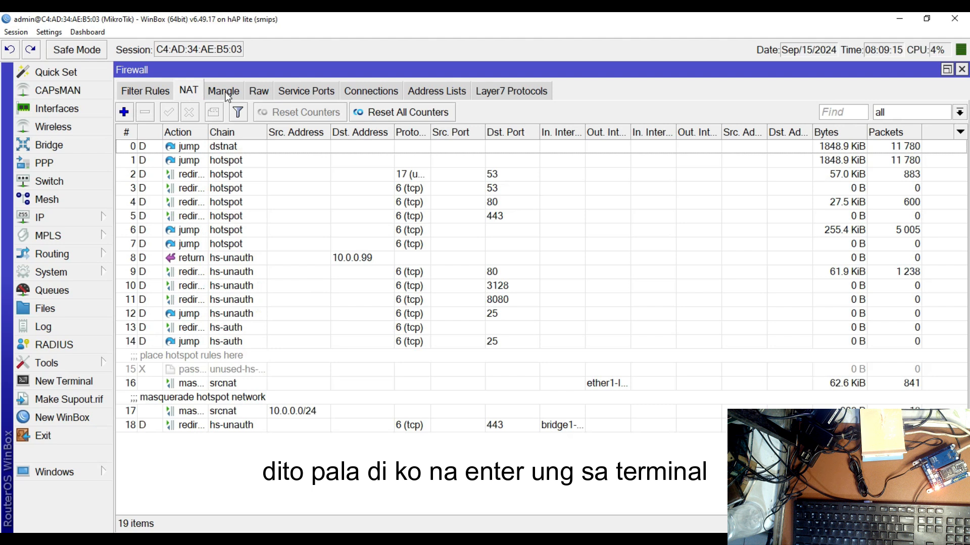
{"action": "left_click", "coordinate": [228, 96]}
{"action": "left_click", "coordinate": [147, 95]}
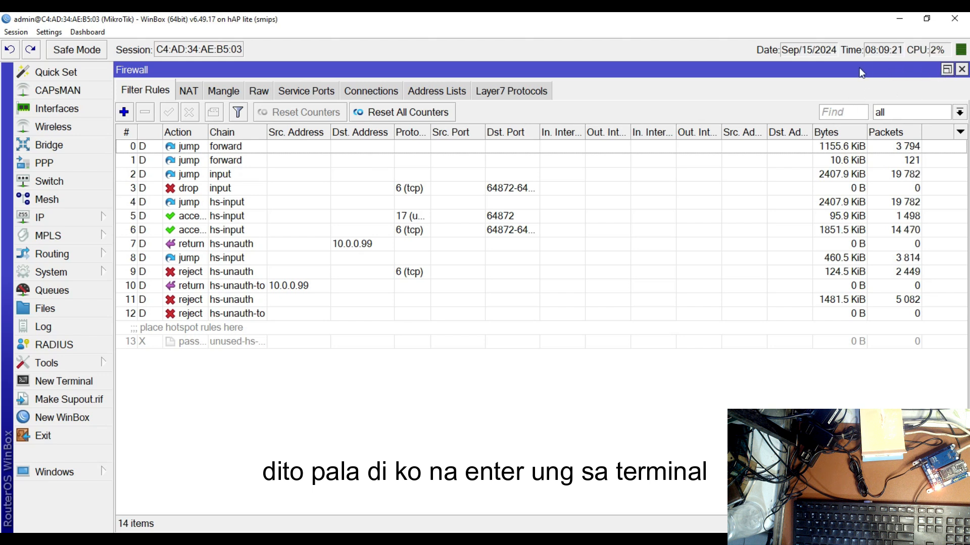
{"action": "left_click", "coordinate": [961, 69]}
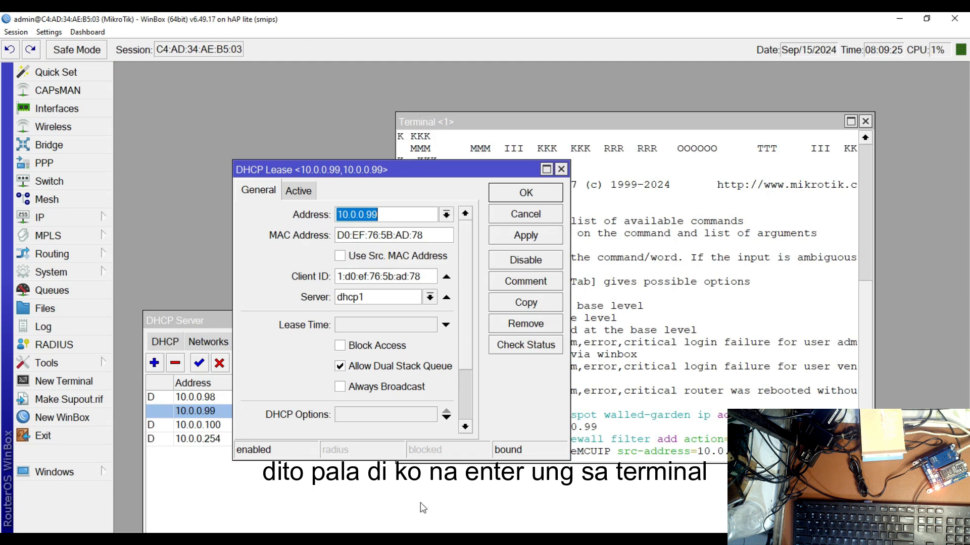
Run the pending terminal command that adds the NodeMCUIP accept rule on the input chain for source address 10.0.0.99
{"action": "left_click", "coordinate": [684, 406]}
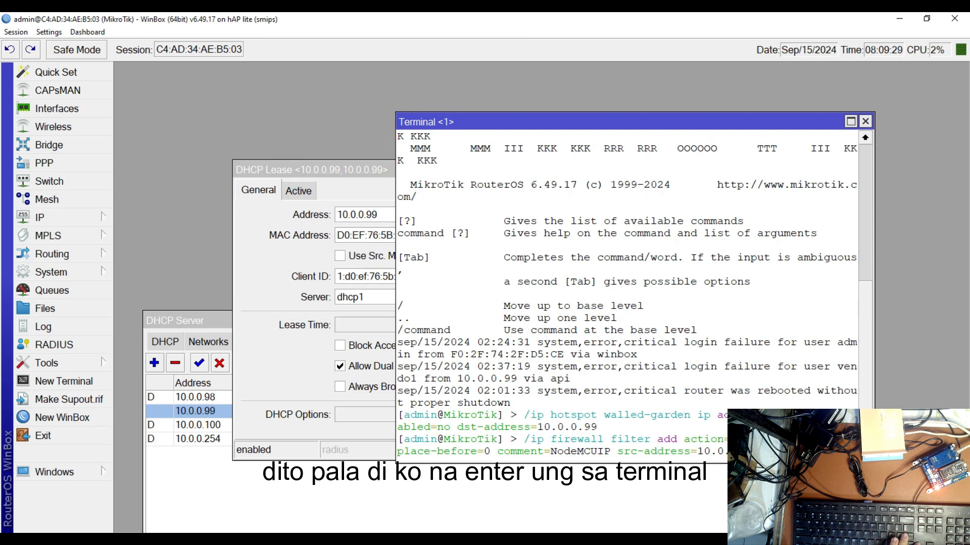
{"action": "left_click_drag", "start_coordinate": [620, 127], "coordinate": [511, 89]}
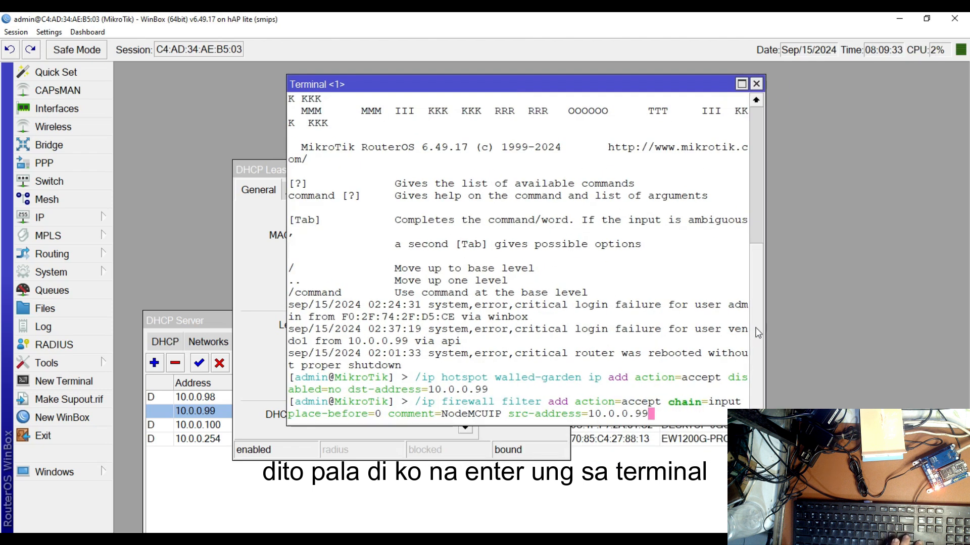
{"action": "key", "text": "Return"}
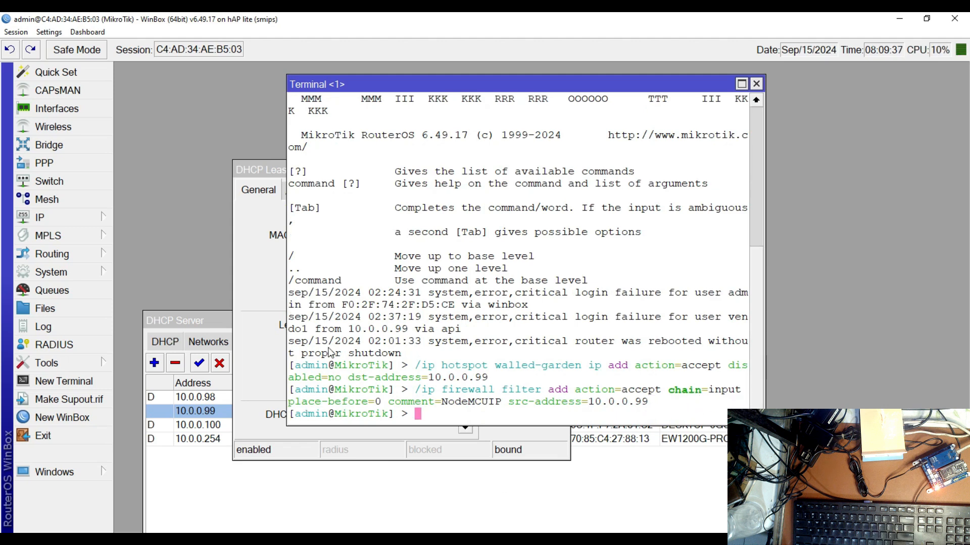
Open the firewall filter rules and inspect the NodeMCUIP accept rule
{"action": "left_click", "coordinate": [45, 215]}
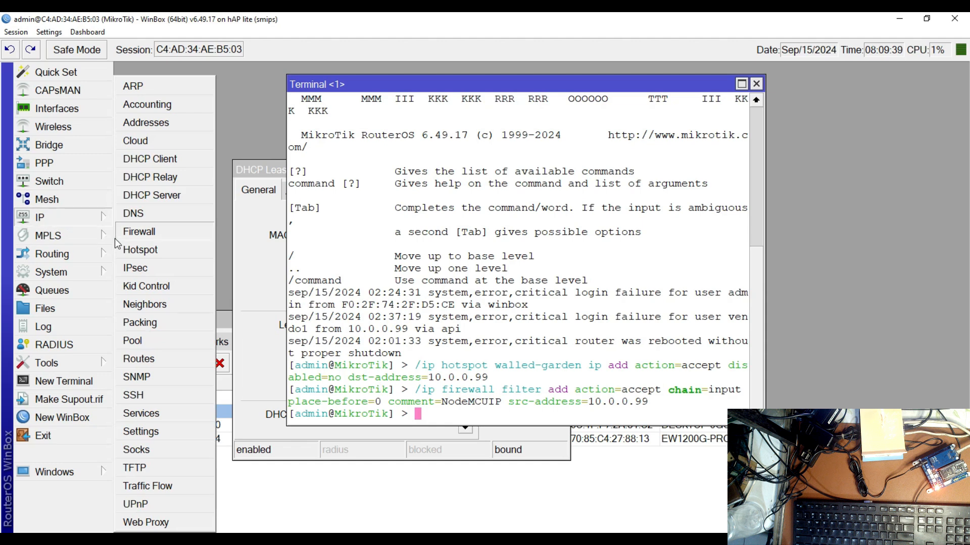
{"action": "left_click", "coordinate": [132, 232]}
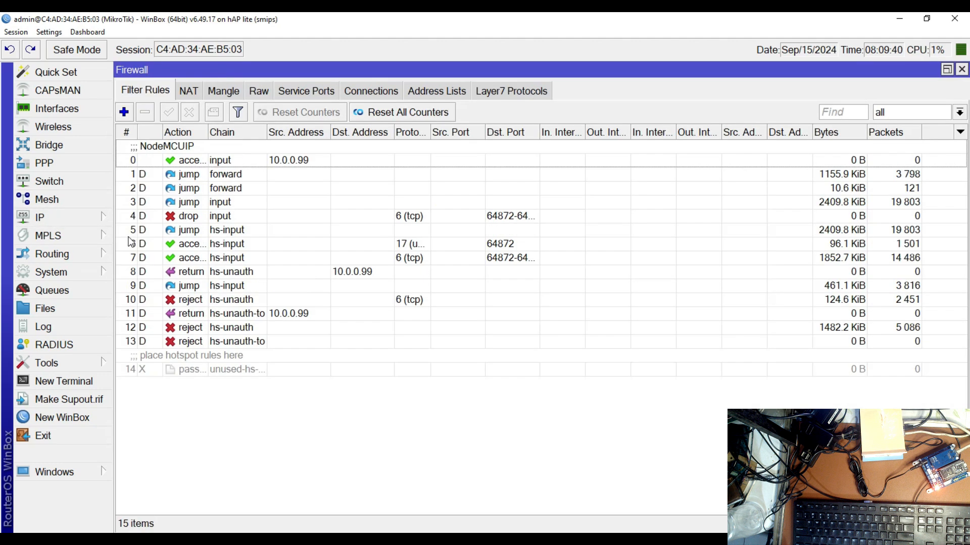
{"action": "left_click", "coordinate": [185, 151]}
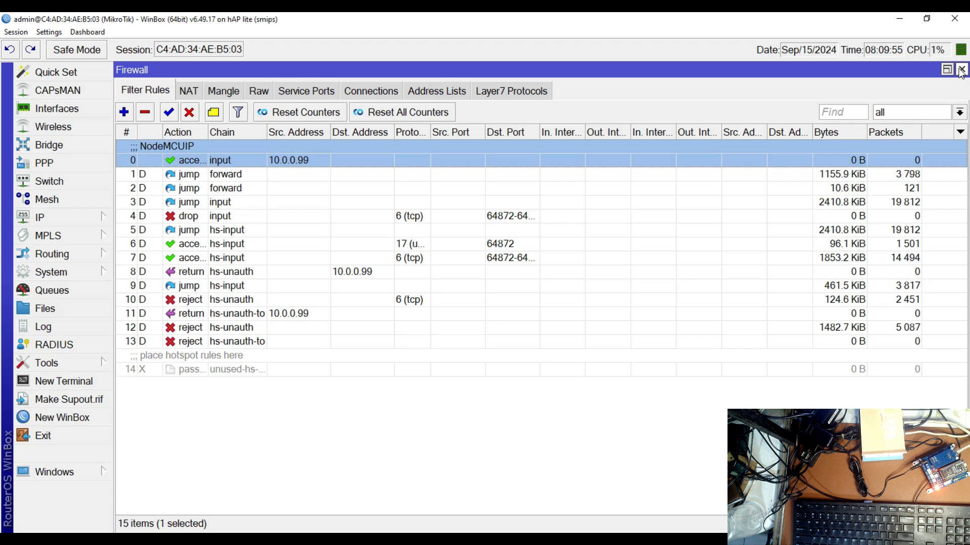
Switch to the Notepad script and copy all four scheduler section commands, from Reset Daily Income through the monthlyincome script
{"action": "left_click", "coordinate": [368, 540]}
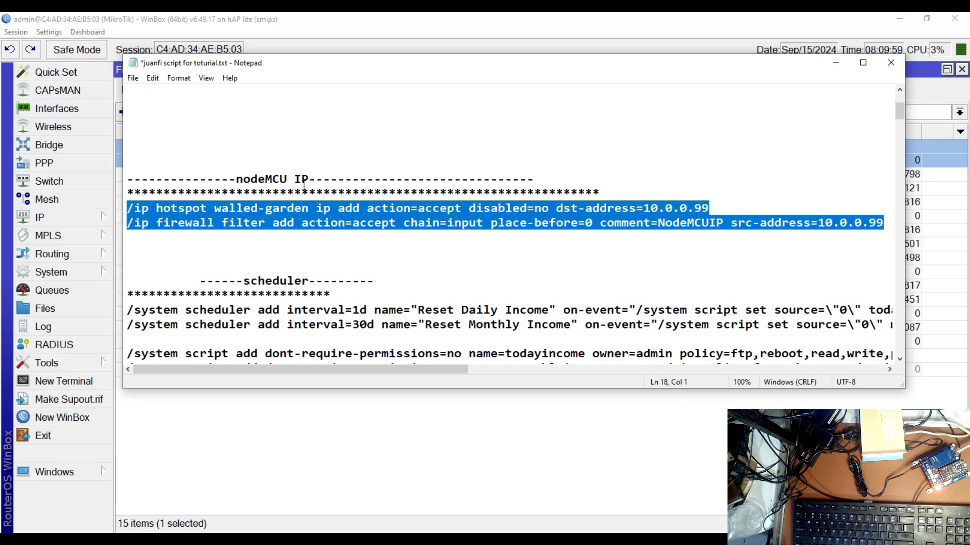
{"action": "left_click", "coordinate": [393, 467]}
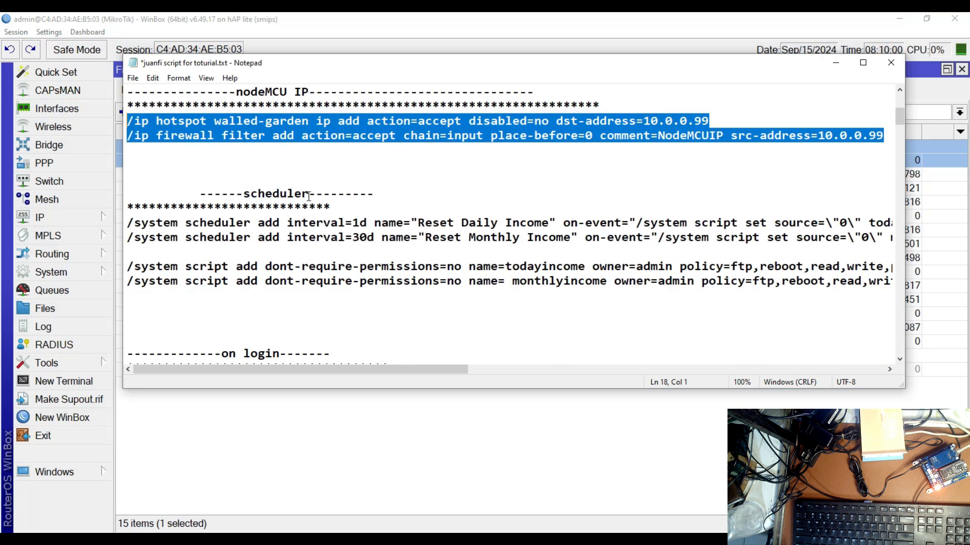
{"action": "left_click", "coordinate": [128, 223]}
{"action": "left_click_drag", "start_coordinate": [127, 224], "coordinate": [735, 291]}
{"action": "left_click_drag", "start_coordinate": [906, 303], "coordinate": [808, 280]}
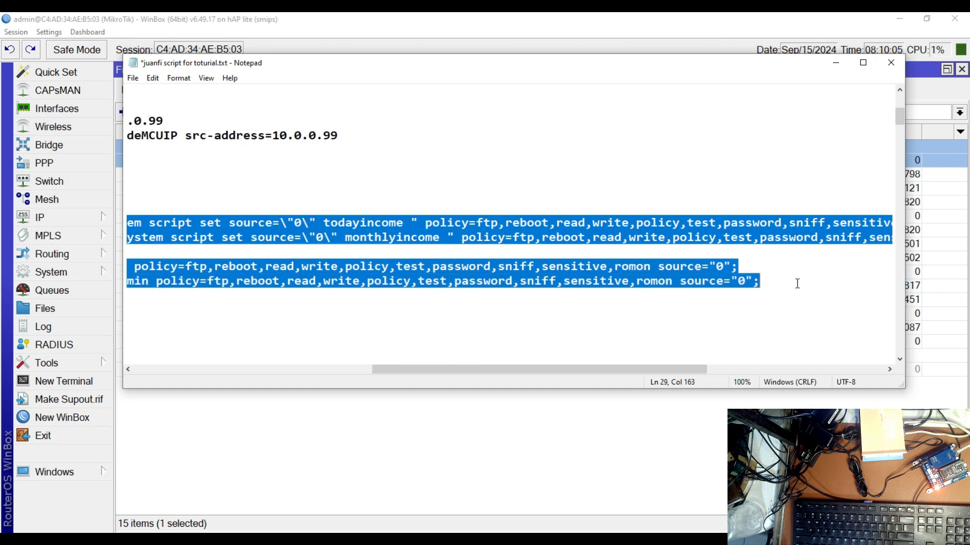
{"action": "left_click_drag", "start_coordinate": [698, 369], "coordinate": [404, 339]}
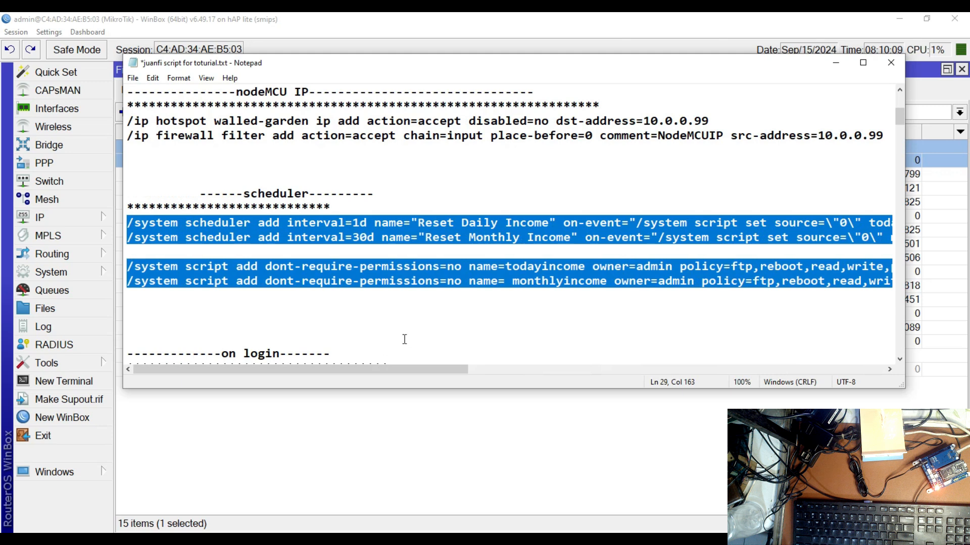
{"action": "right_click", "coordinate": [470, 238]}
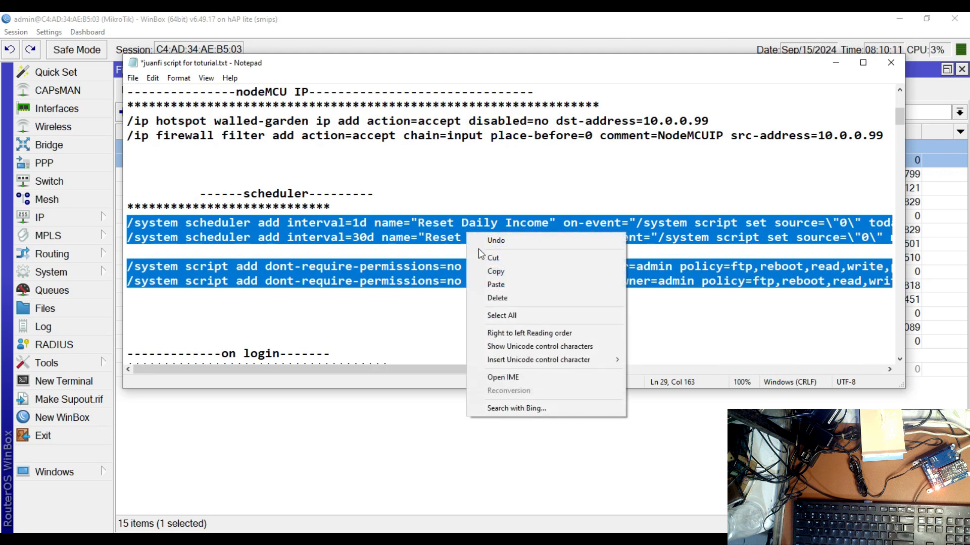
{"action": "left_click", "coordinate": [504, 274]}
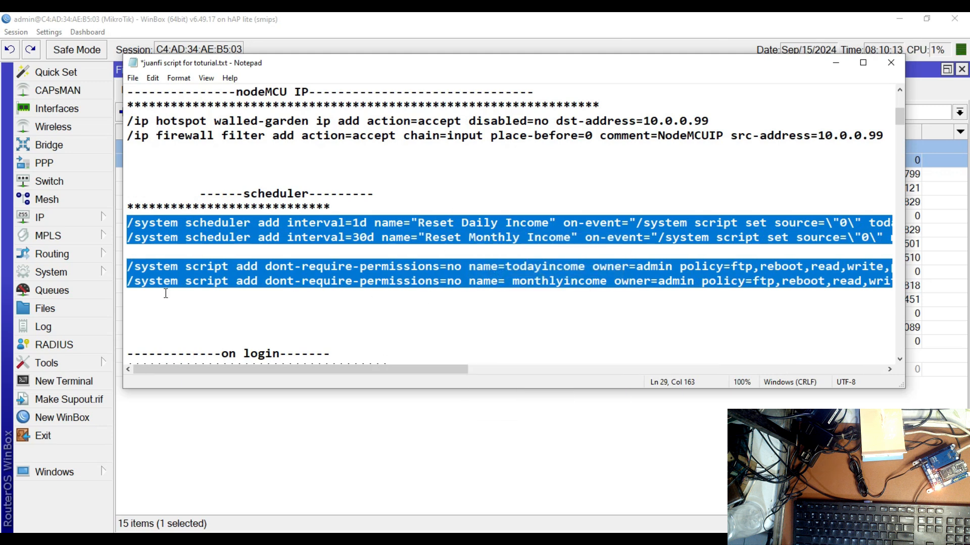
Switch to WinBox, paste the copied scheduler and income script commands into a new terminal and run them all
{"action": "left_click", "coordinate": [61, 381]}
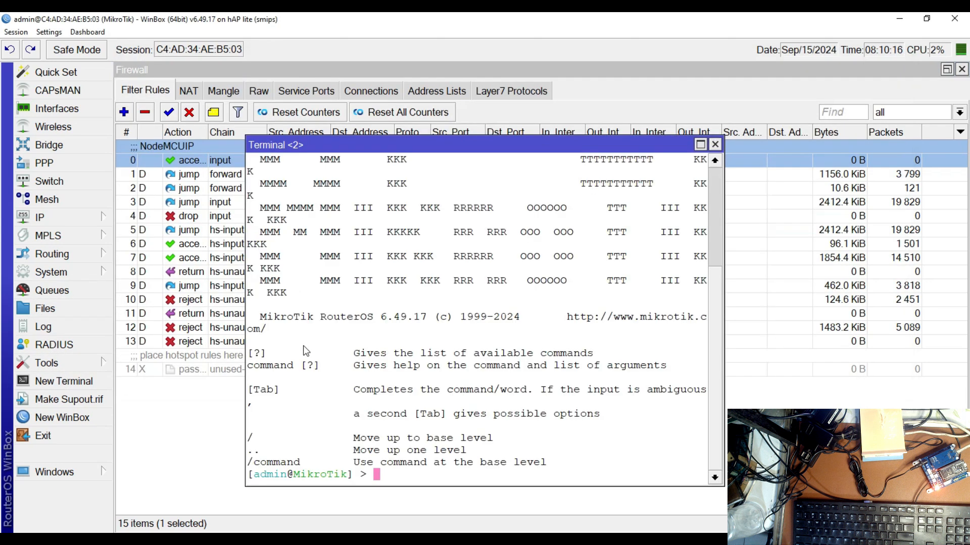
{"action": "right_click", "coordinate": [404, 475]}
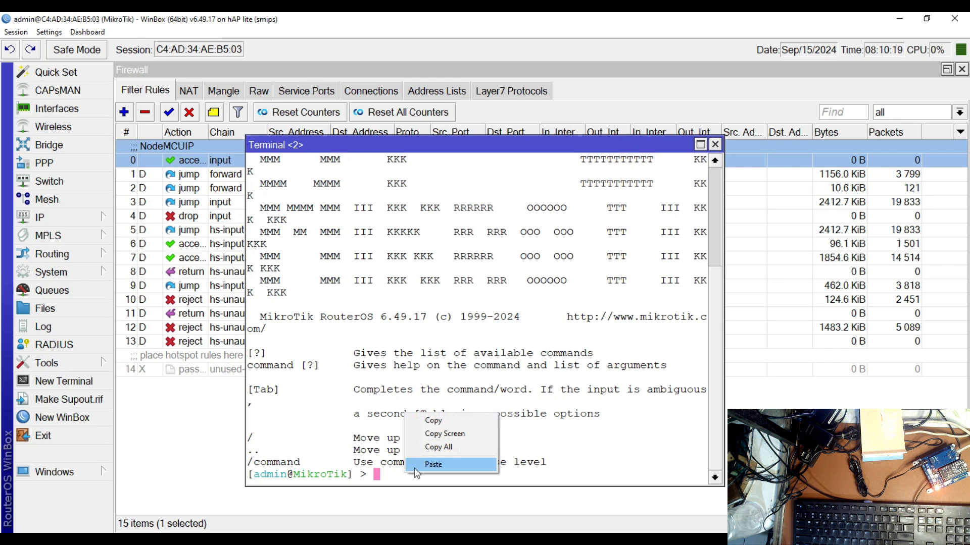
{"action": "left_click", "coordinate": [420, 464]}
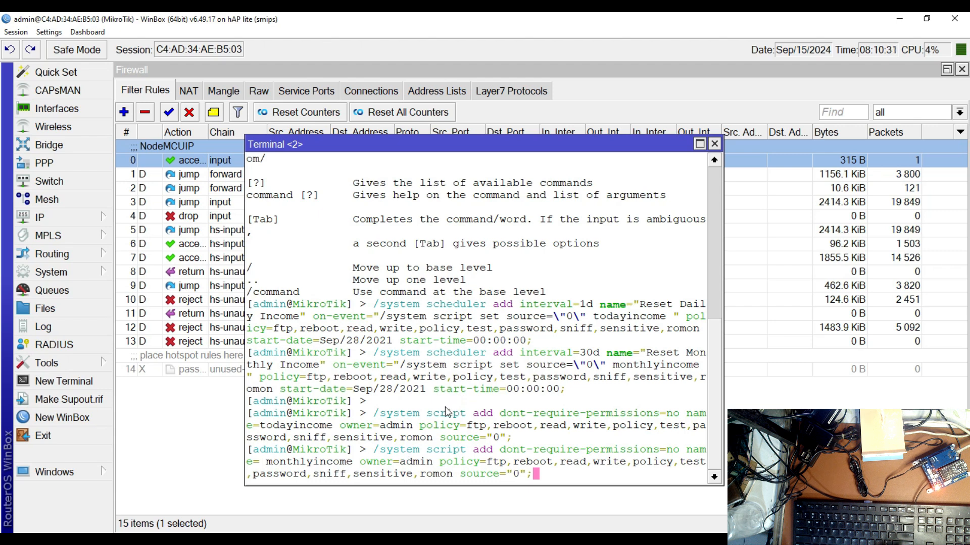
{"action": "key", "text": "Return"}
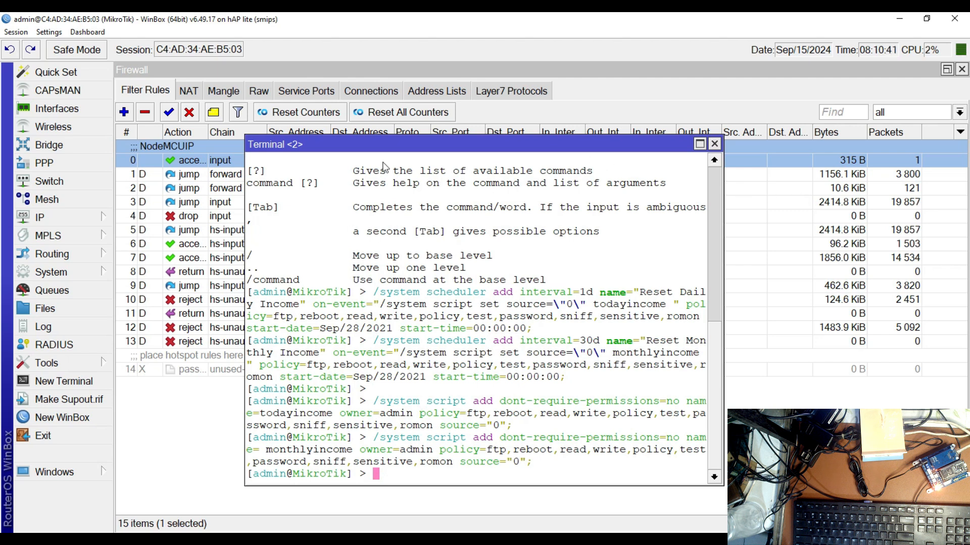
Check the Script List for the todayincome and monthlyincome scripts, and open the Scheduler to check the daily and monthly reset entries
{"action": "left_click", "coordinate": [56, 273]}
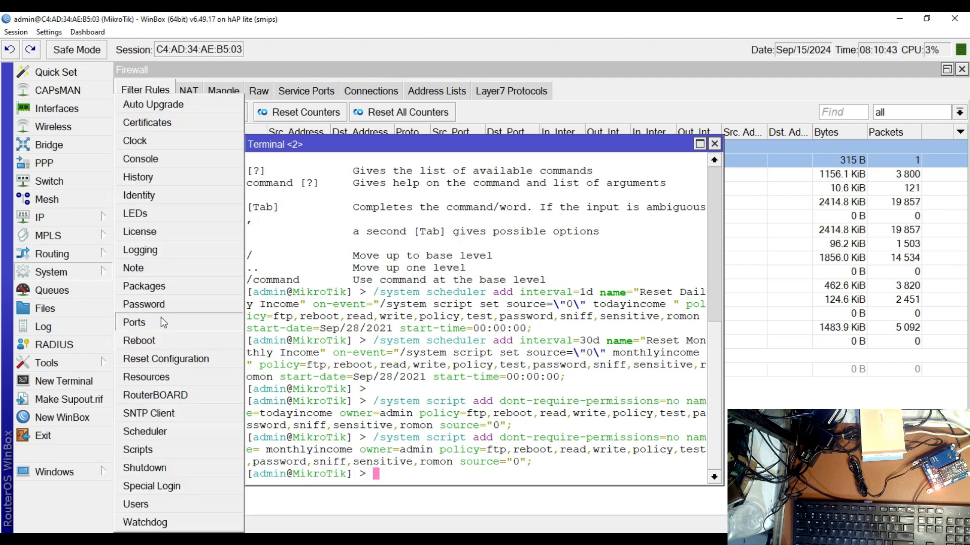
{"action": "left_click", "coordinate": [145, 449]}
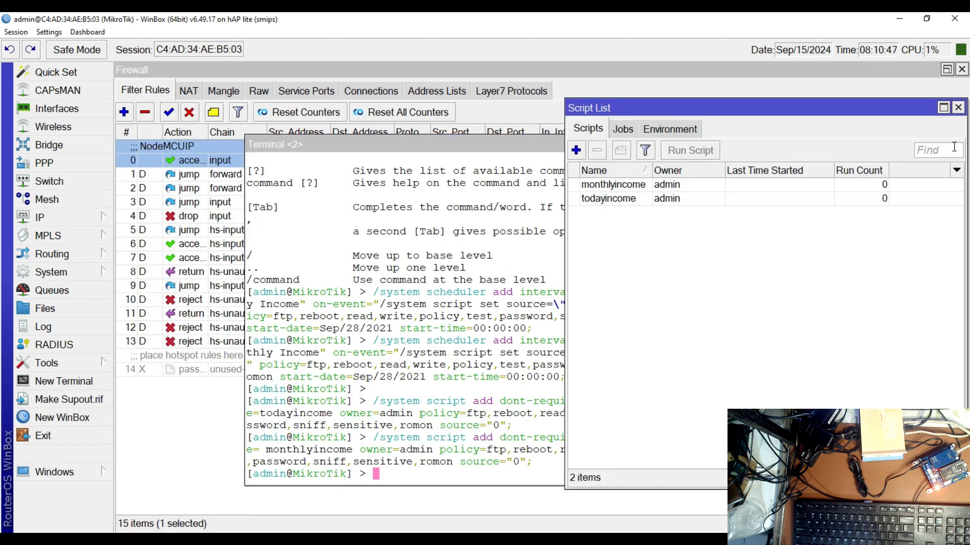
{"action": "left_click", "coordinate": [957, 107]}
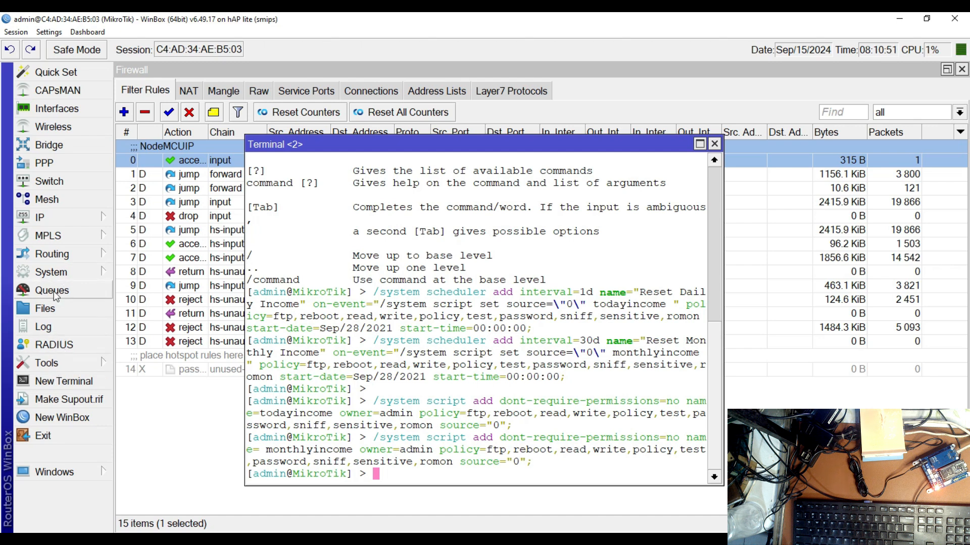
{"action": "left_click", "coordinate": [51, 271]}
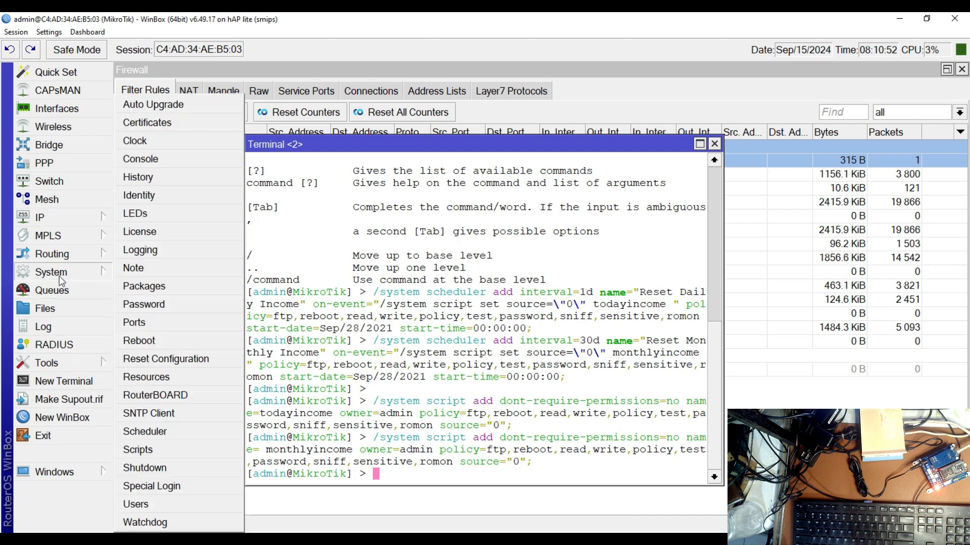
{"action": "left_click", "coordinate": [145, 431]}
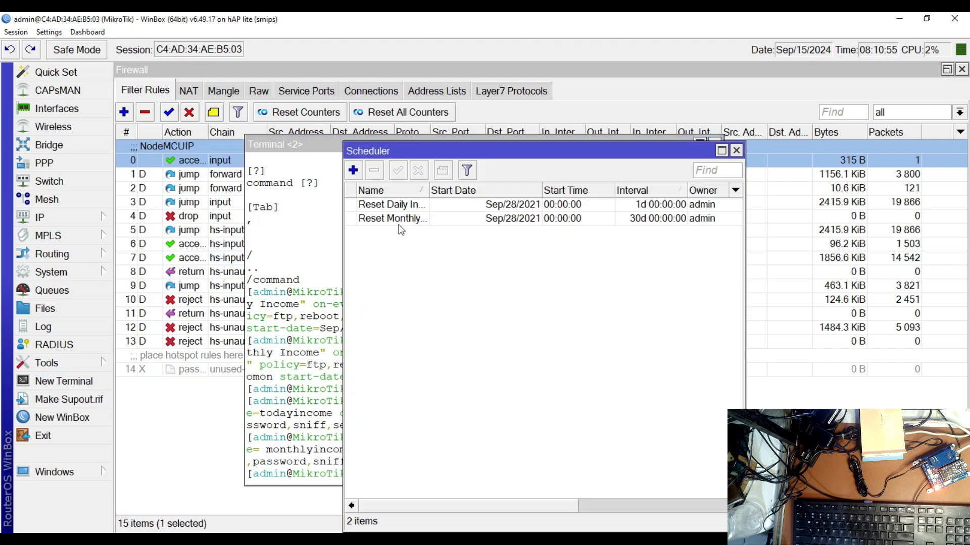
Review the Script List once more, and close the Script List and Scheduler windows
{"action": "left_click", "coordinate": [55, 217]}
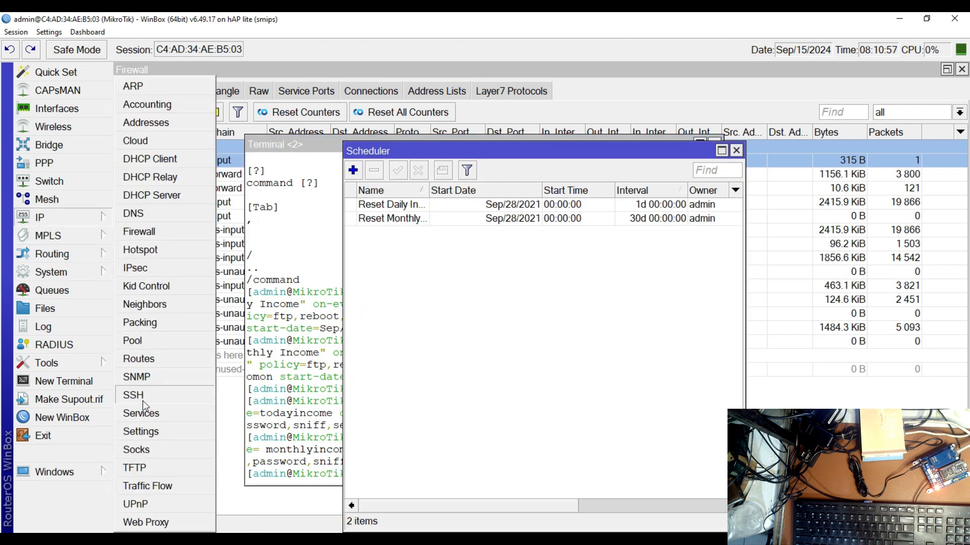
{"action": "left_click", "coordinate": [58, 217]}
{"action": "left_click", "coordinate": [52, 272]}
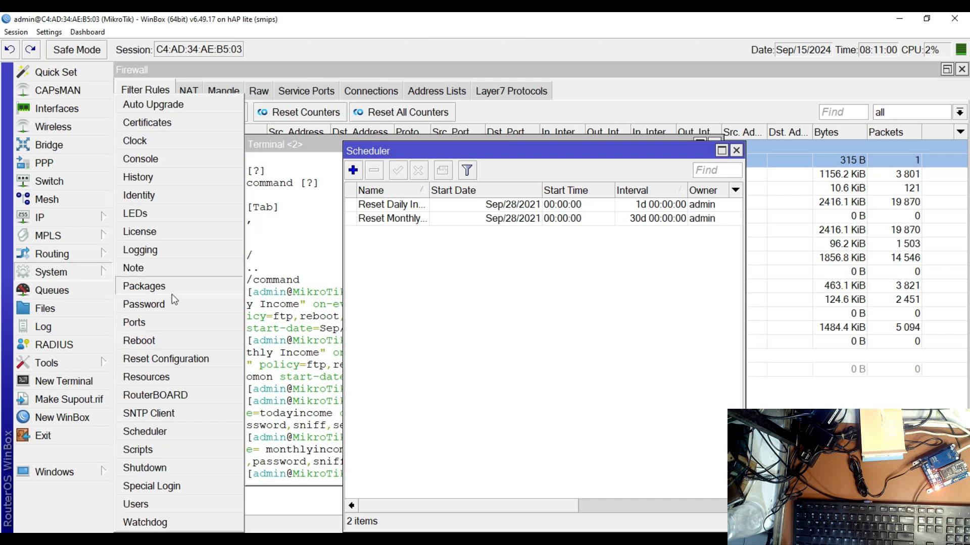
{"action": "left_click", "coordinate": [157, 448]}
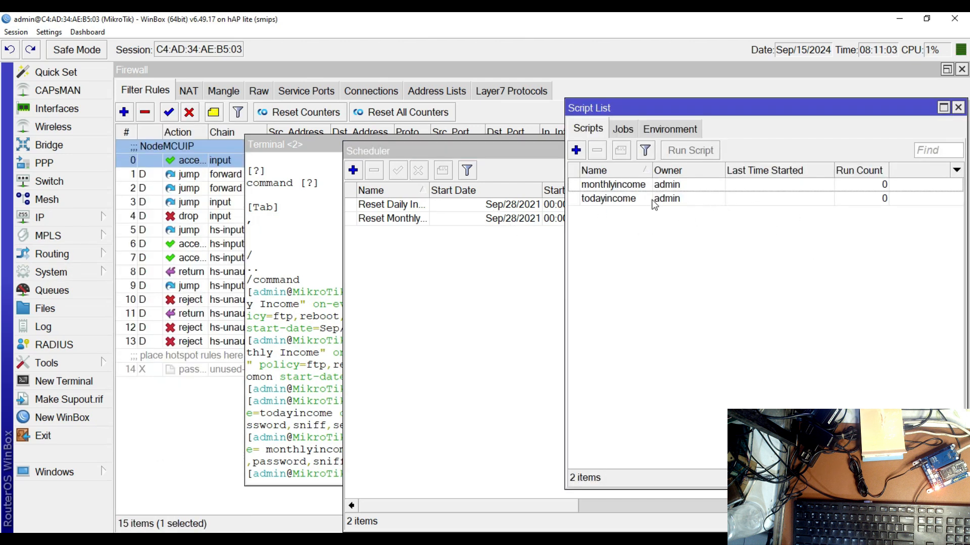
{"action": "left_click", "coordinate": [958, 108]}
{"action": "left_click", "coordinate": [737, 151]}
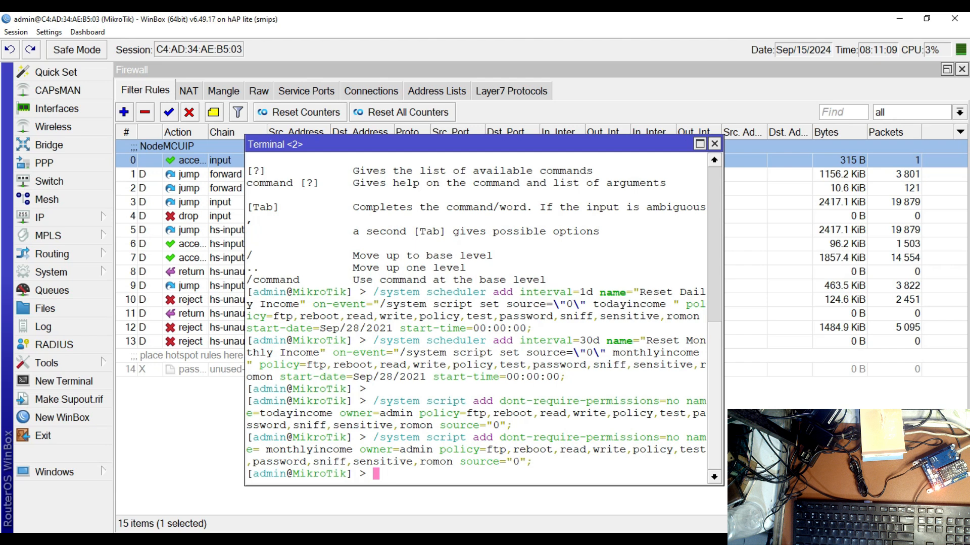
Switch to the Notepad script and copy the whole on login section, from the telegram notification setting through the Random Mac block
{"action": "left_click", "coordinate": [492, 525]}
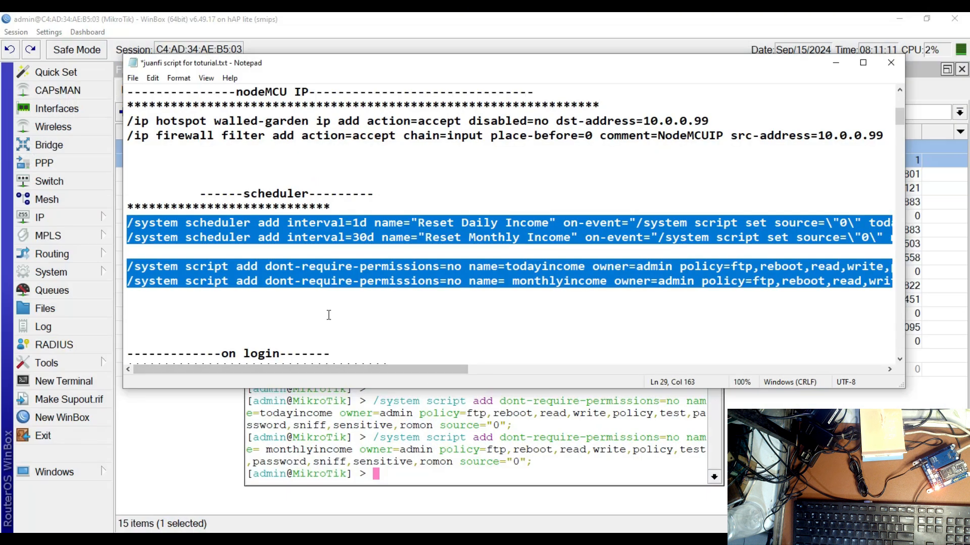
{"action": "scroll", "coordinate": [348, 194], "scroll_direction": "down", "scroll_amount": 1}
{"action": "scroll", "coordinate": [351, 196], "scroll_direction": "down", "scroll_amount": 4}
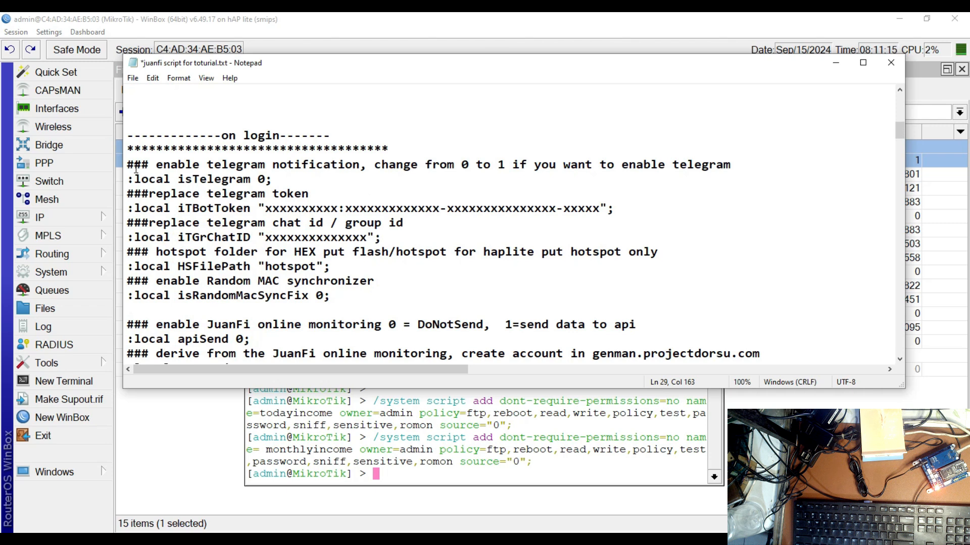
{"action": "left_click_drag", "start_coordinate": [127, 163], "coordinate": [320, 343]}
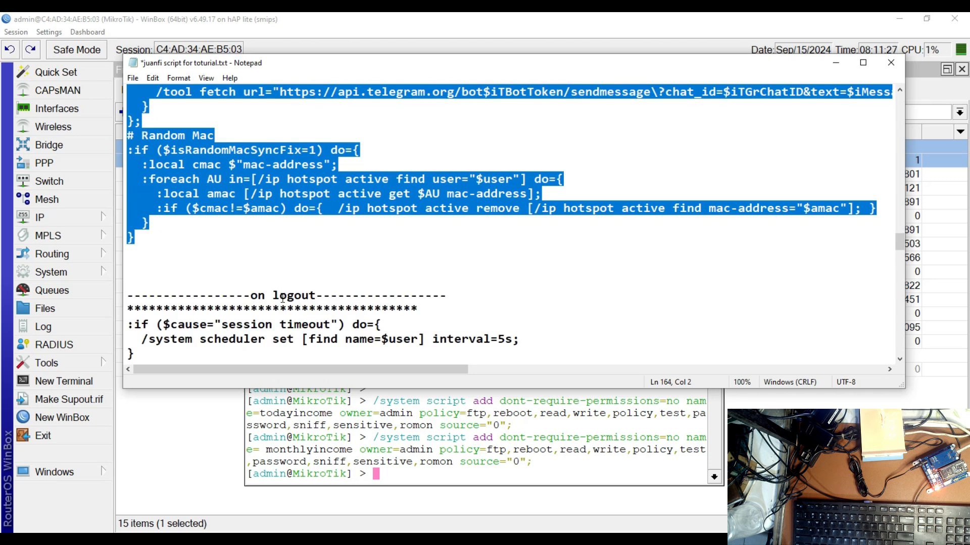
{"action": "right_click", "coordinate": [282, 185]}
{"action": "left_click", "coordinate": [308, 225]}
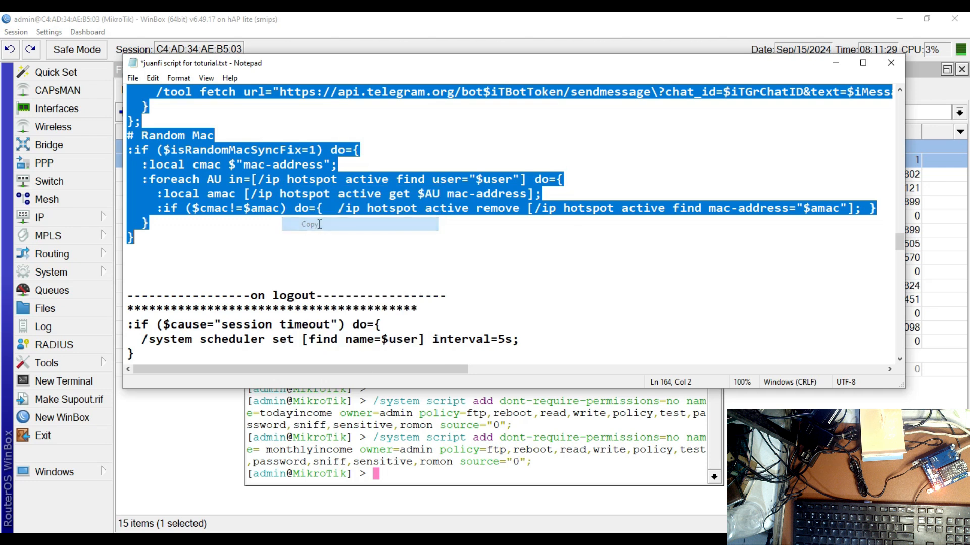
Return to WinBox and close the Terminal, Firewall, DHCP Lease and DHCP Server windows
{"action": "left_click", "coordinate": [836, 62]}
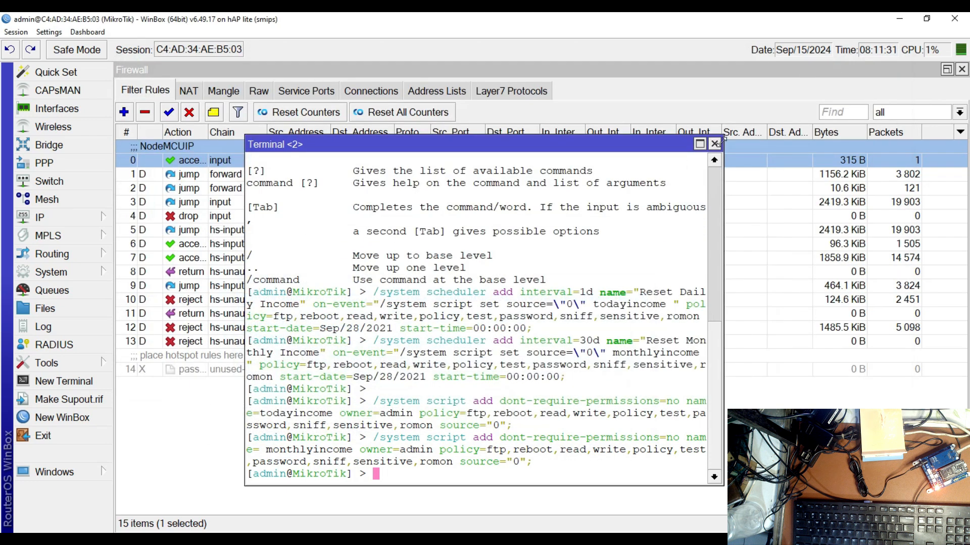
{"action": "left_click", "coordinate": [721, 148]}
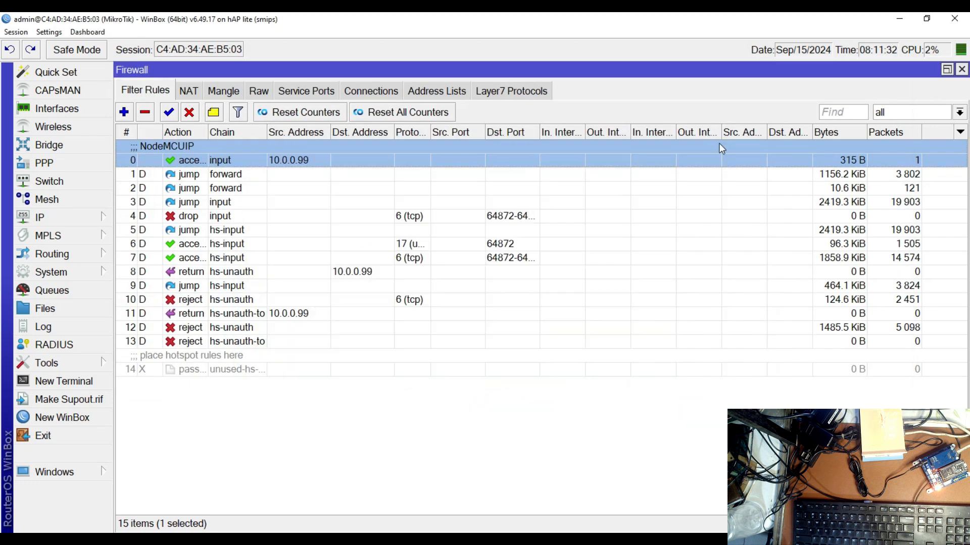
{"action": "left_click", "coordinate": [961, 69]}
{"action": "left_click", "coordinate": [756, 84]}
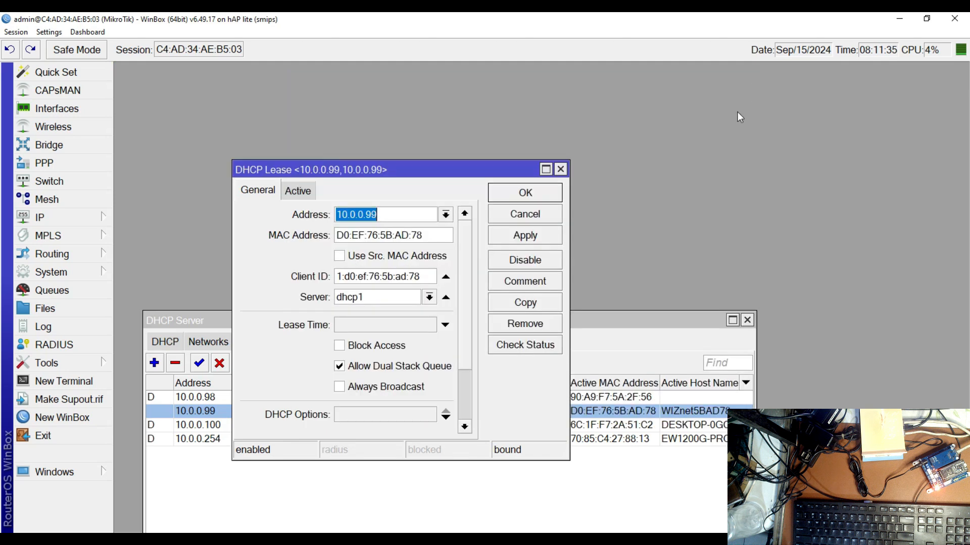
{"action": "left_click", "coordinate": [560, 169]}
{"action": "left_click", "coordinate": [748, 324]}
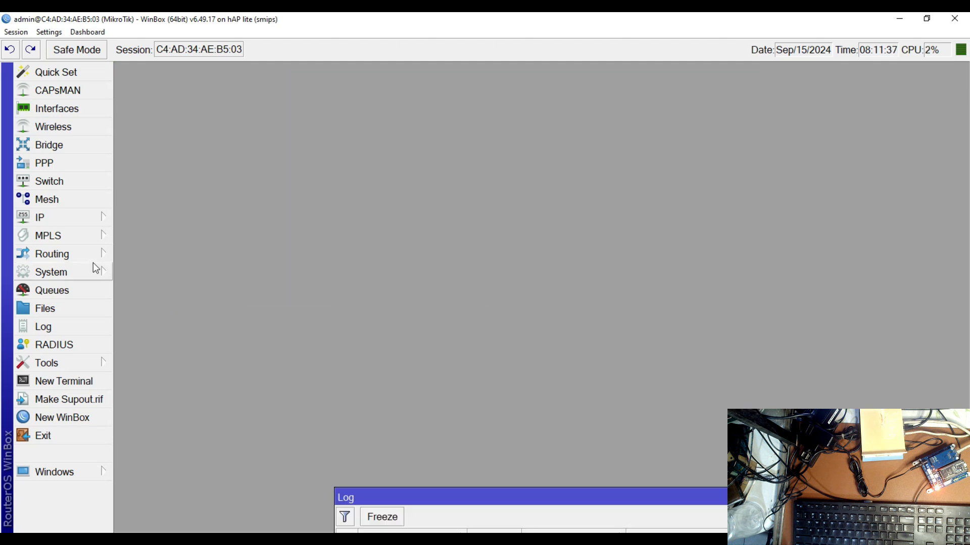
Open the IP Hotspot settings and open the default user profile for editing
{"action": "left_click", "coordinate": [60, 217]}
{"action": "left_click", "coordinate": [149, 251]}
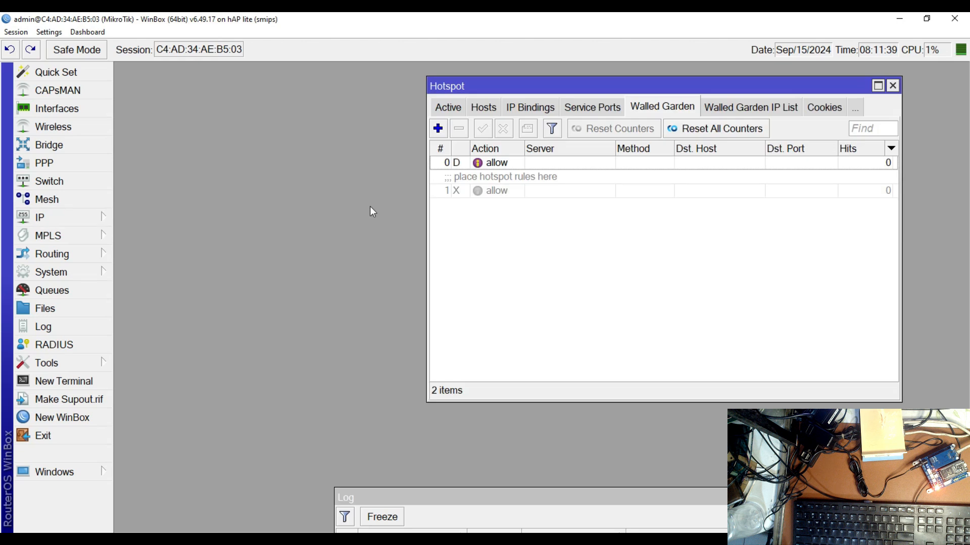
{"action": "left_click", "coordinate": [458, 110]}
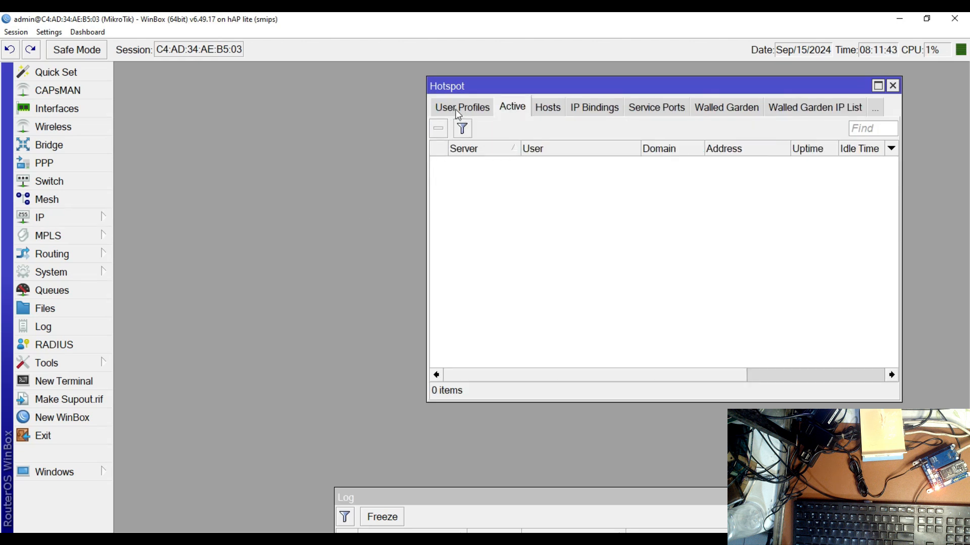
{"action": "left_click", "coordinate": [458, 112]}
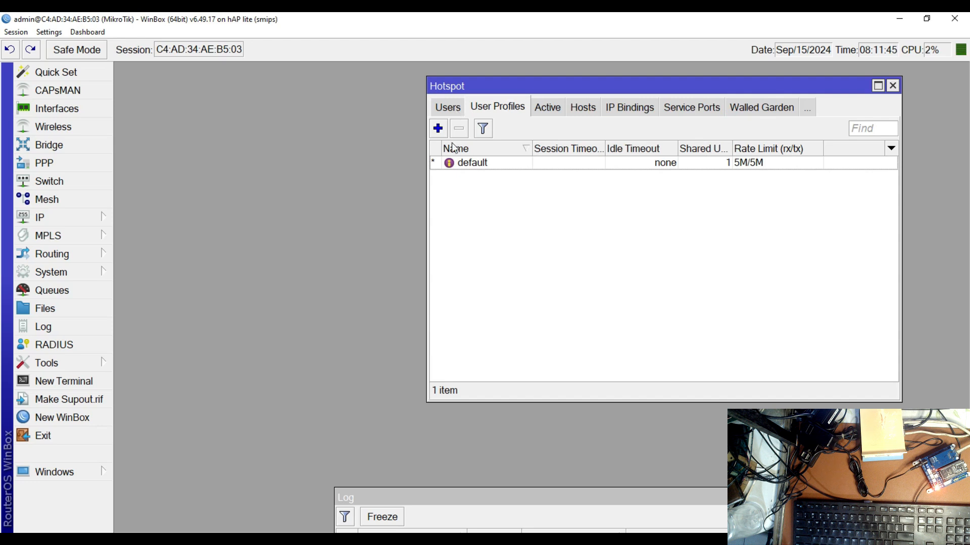
{"action": "left_click", "coordinate": [488, 169]}
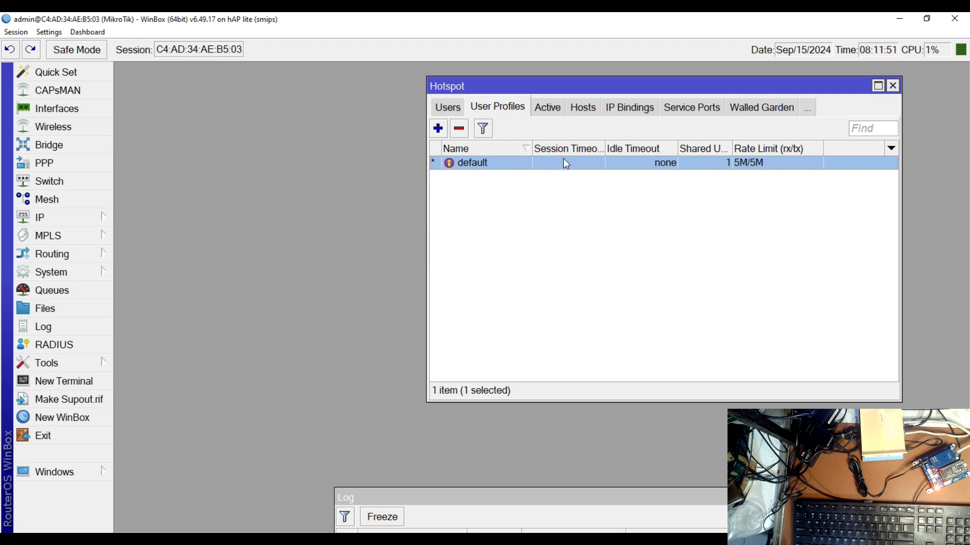
{"action": "double_click", "coordinate": [543, 166]}
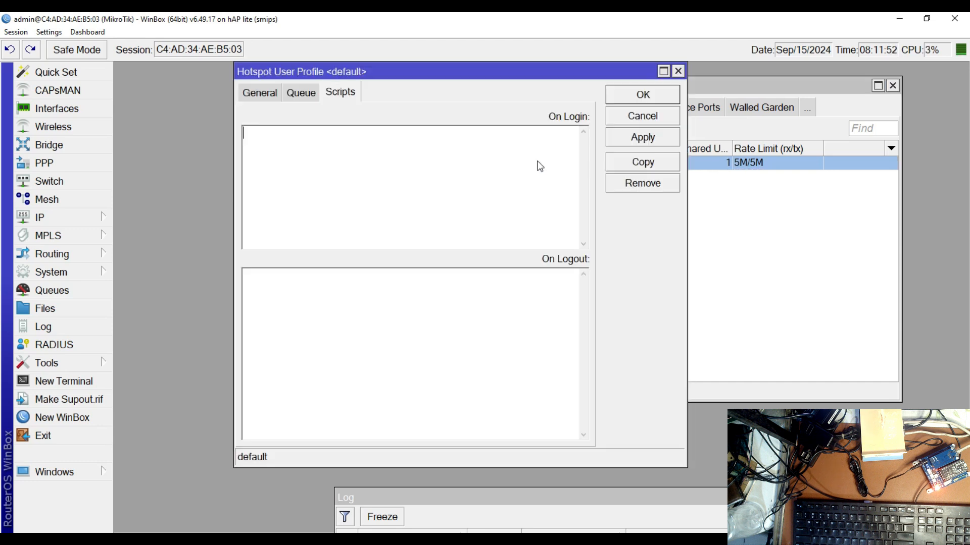
Paste the copied script into the default profile's On Login script and apply the change
{"action": "left_click", "coordinate": [262, 93]}
{"action": "left_click", "coordinate": [294, 95]}
{"action": "left_click", "coordinate": [340, 94]}
{"action": "right_click", "coordinate": [403, 178]}
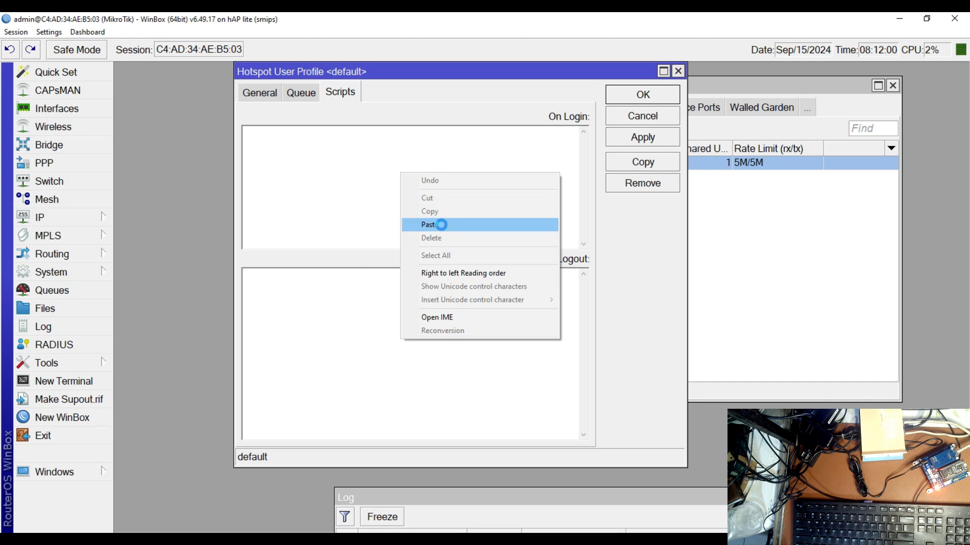
{"action": "left_click", "coordinate": [441, 225]}
{"action": "left_click", "coordinate": [648, 140]}
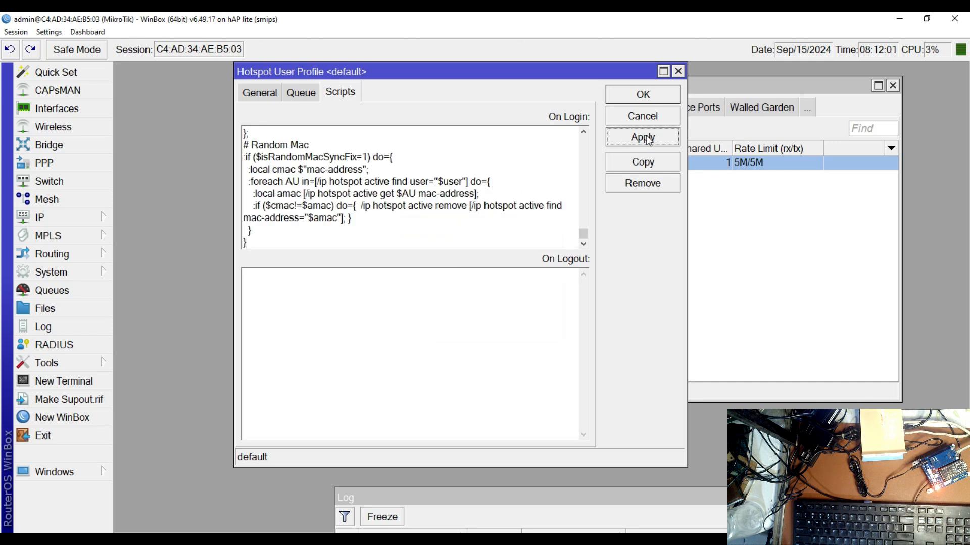
{"action": "scroll", "coordinate": [487, 195], "scroll_direction": "up", "scroll_amount": 3}
Switch back to the Notepad script and copy the three-line on logout script for the session timeout condition
{"action": "left_click", "coordinate": [411, 298]}
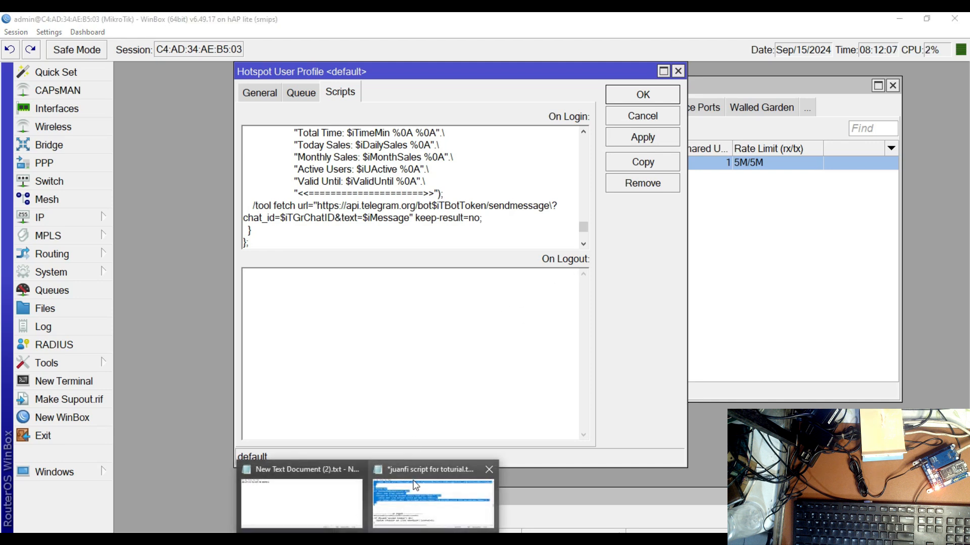
{"action": "left_click", "coordinate": [433, 498]}
{"action": "scroll", "coordinate": [141, 308], "scroll_direction": "down", "scroll_amount": 1}
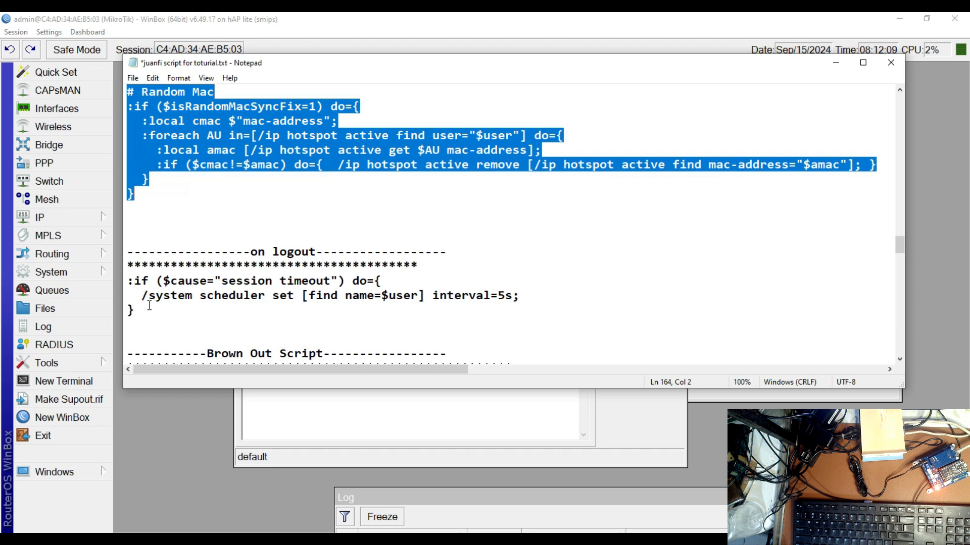
{"action": "left_click", "coordinate": [128, 281]}
{"action": "left_click_drag", "start_coordinate": [127, 281], "coordinate": [134, 310]}
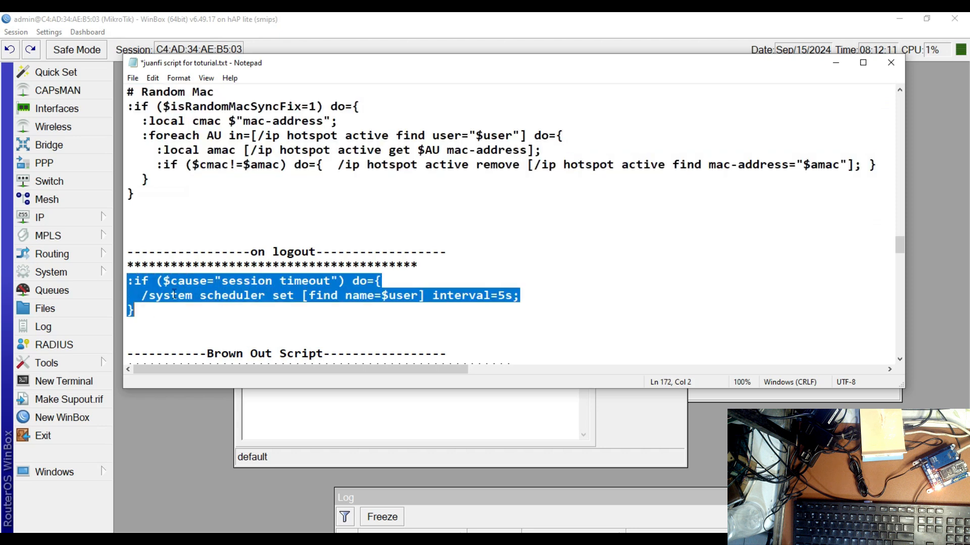
{"action": "right_click", "coordinate": [186, 287]}
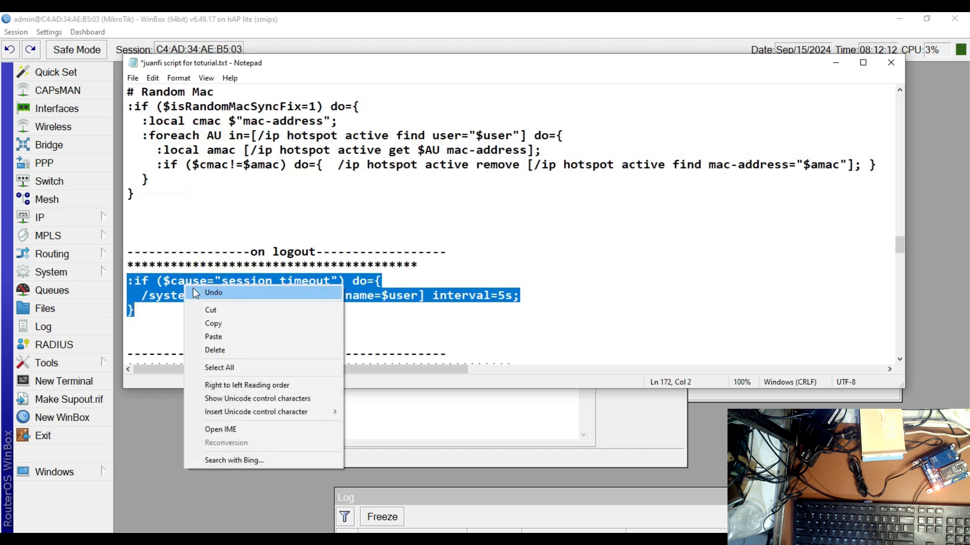
{"action": "left_click", "coordinate": [227, 326]}
Paste the copied session timeout script into the default profile's On Logout script in WinBox and apply it
{"action": "left_click", "coordinate": [385, 437]}
{"action": "right_click", "coordinate": [392, 362]}
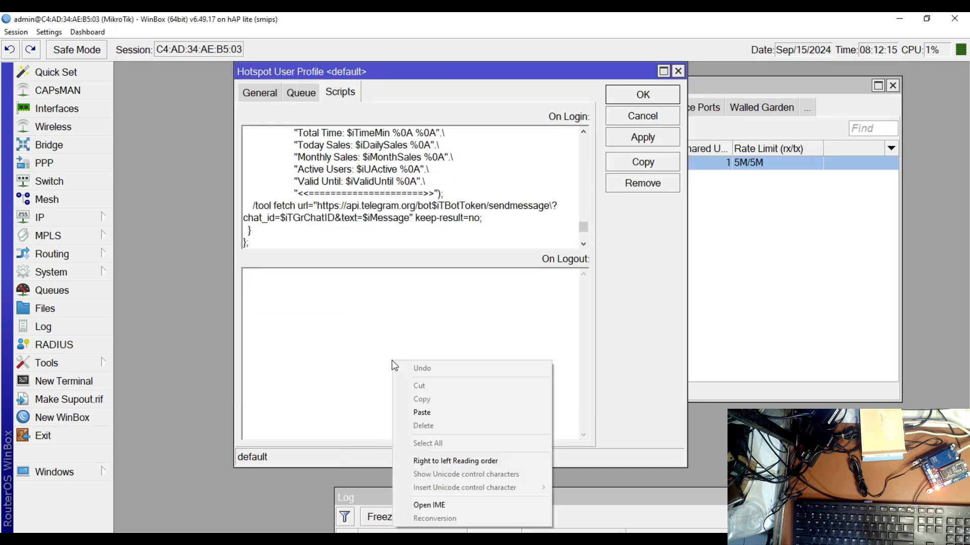
{"action": "left_click", "coordinate": [424, 410]}
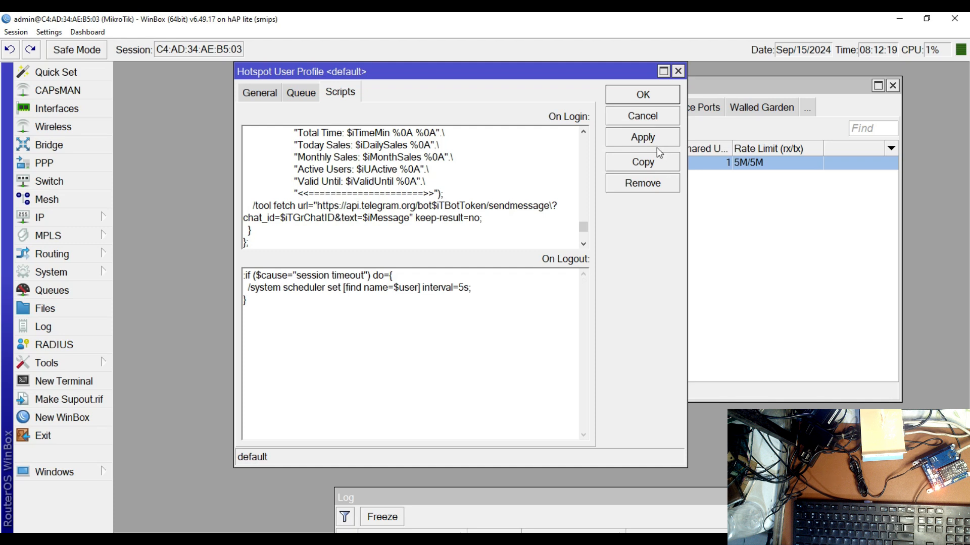
{"action": "left_click", "coordinate": [639, 145]}
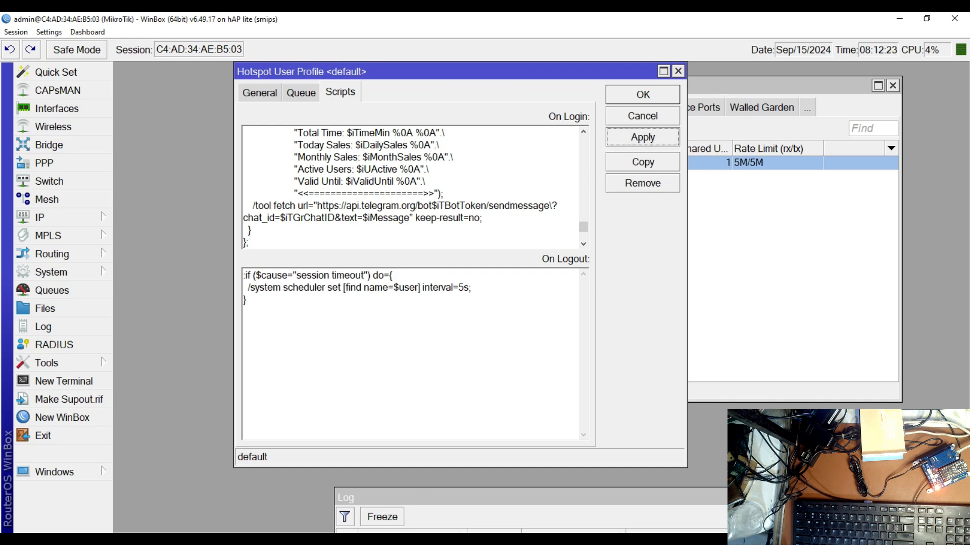
In the Notepad script's Brown Out Script section, copy the line /sys sch set [find where name=$user] comment="";
{"action": "left_click", "coordinate": [408, 493]}
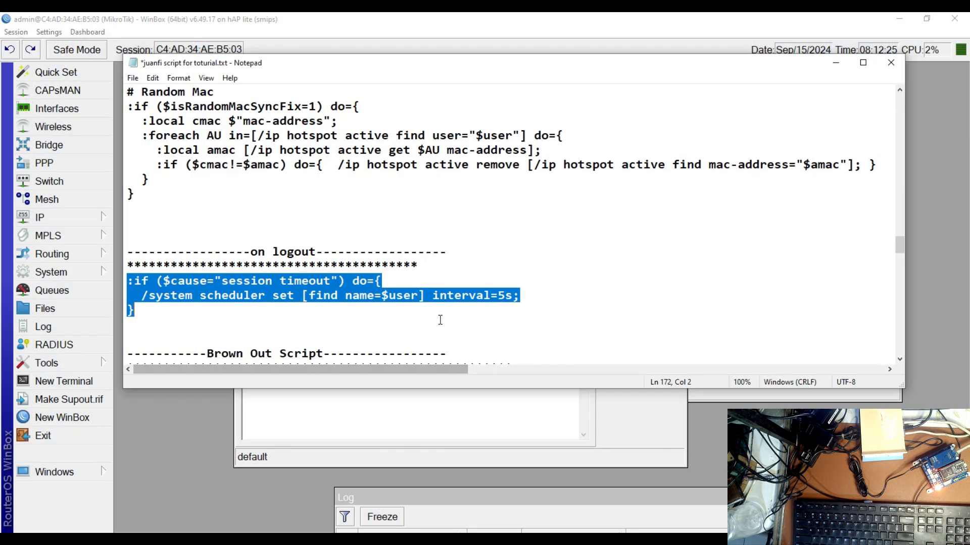
{"action": "scroll", "coordinate": [440, 320], "scroll_direction": "down", "scroll_amount": 5}
{"action": "scroll", "coordinate": [422, 275], "scroll_direction": "down", "scroll_amount": 1}
{"action": "scroll", "coordinate": [425, 273], "scroll_direction": "up", "scroll_amount": 1}
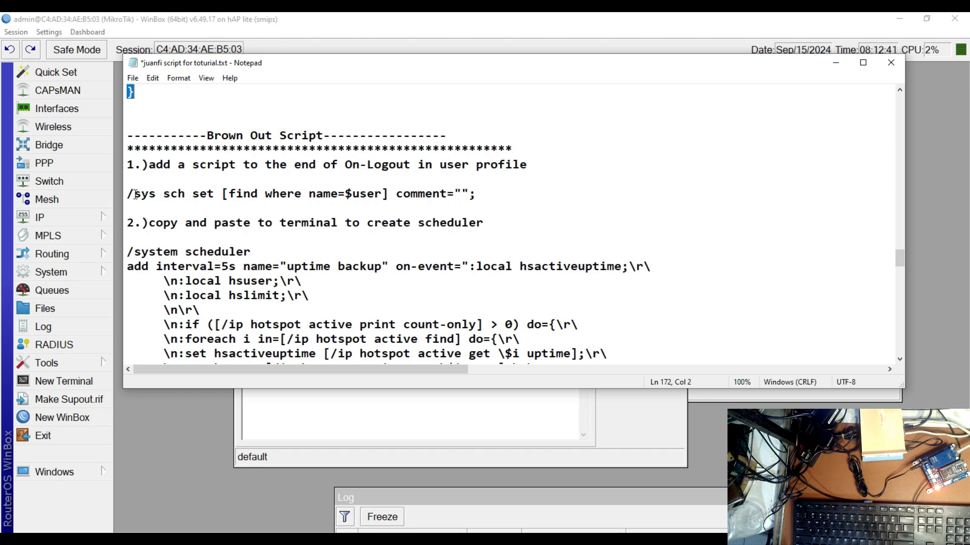
{"action": "left_click_drag", "start_coordinate": [127, 193], "coordinate": [322, 203]}
{"action": "left_click_drag", "start_coordinate": [446, 203], "coordinate": [476, 197]}
{"action": "right_click", "coordinate": [457, 195]}
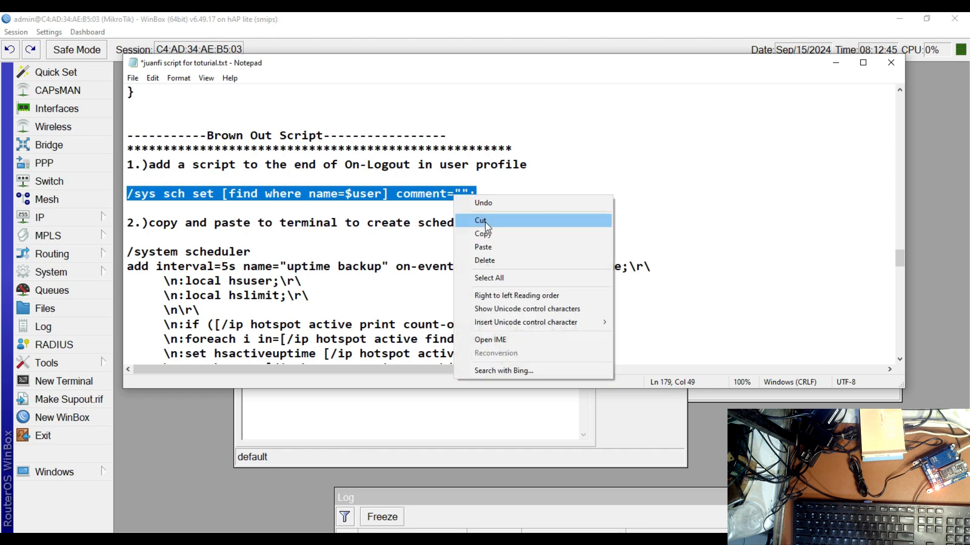
{"action": "left_click", "coordinate": [493, 235]}
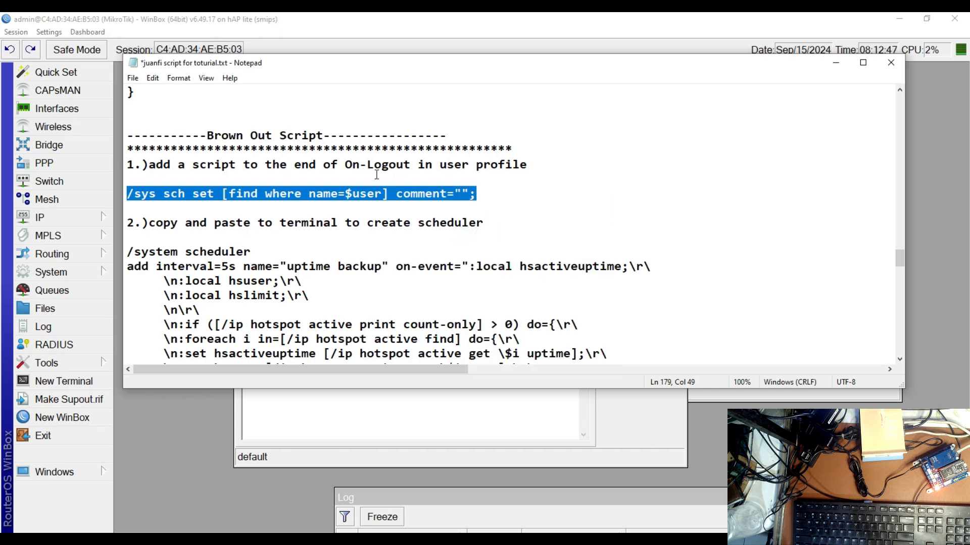
Append the copied /sys sch set line to the end of the default profile's On Logout script, apply it and close the profile
{"action": "left_click", "coordinate": [391, 410]}
{"action": "left_click", "coordinate": [261, 324]}
{"action": "key", "text": "ctrl+v"}
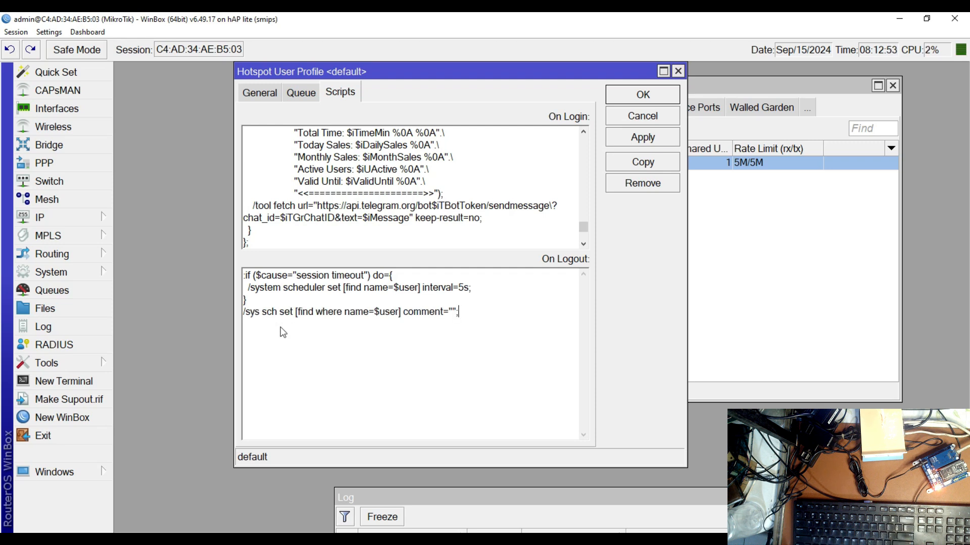
{"action": "left_click", "coordinate": [634, 143]}
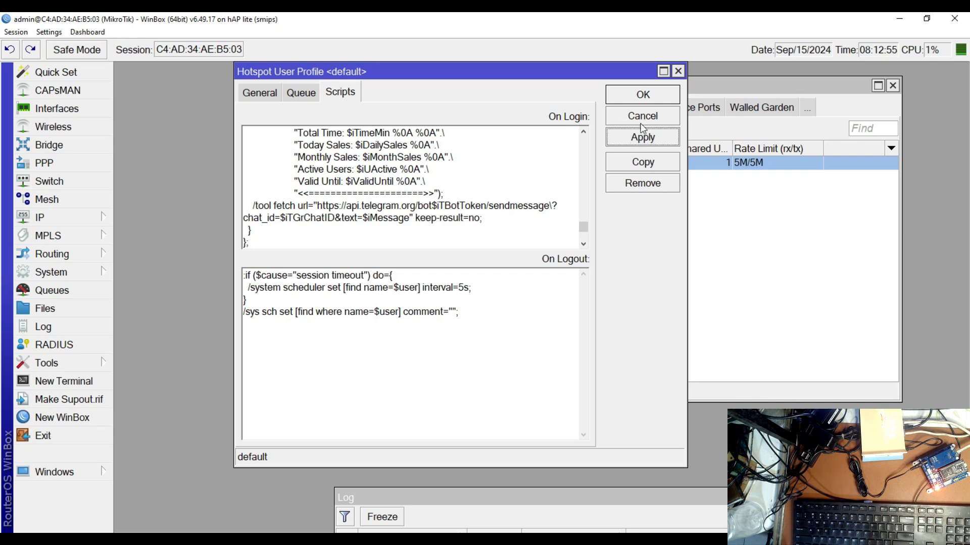
{"action": "left_click", "coordinate": [640, 99]}
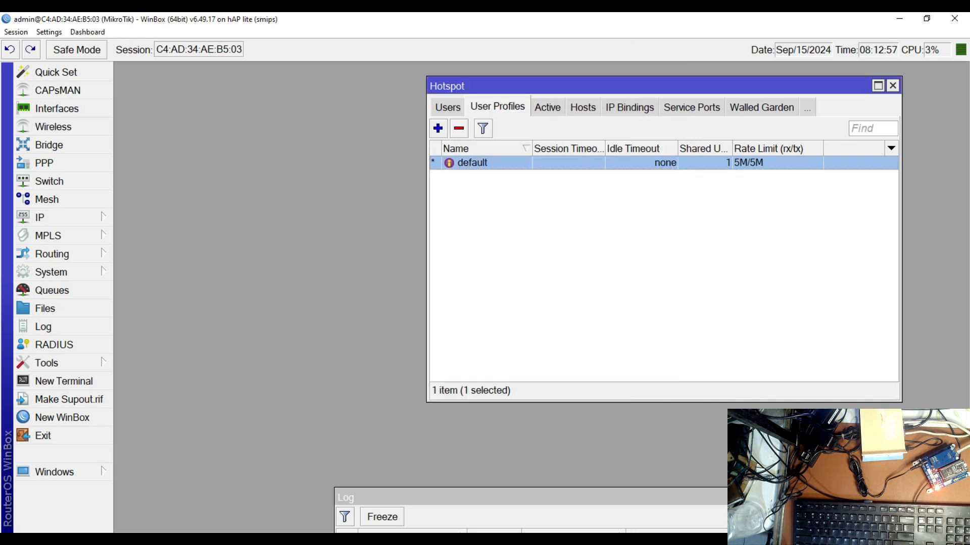
Switch to the Notepad script and copy the Brown Out scheduler command for "uptime backup", from /system scheduler through start-time=startup
{"action": "mouse_move", "coordinate": [396, 530]}
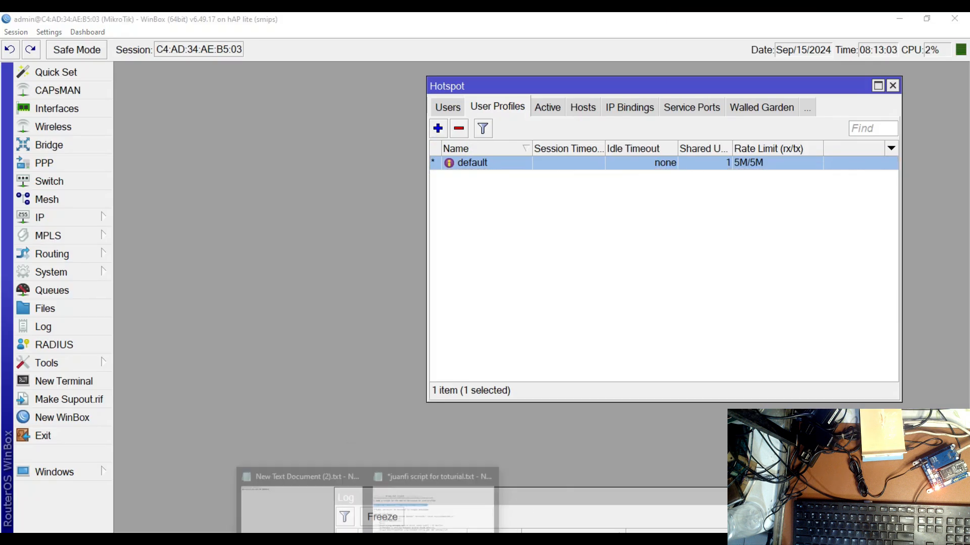
{"action": "left_click", "coordinate": [410, 520]}
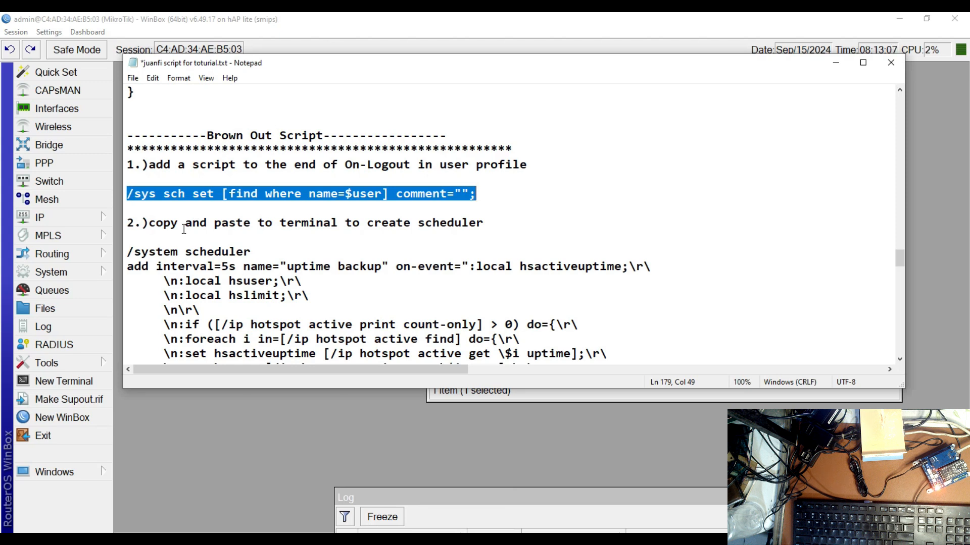
{"action": "scroll", "coordinate": [172, 261], "scroll_direction": "down", "scroll_amount": 1}
{"action": "scroll", "coordinate": [189, 233], "scroll_direction": "down", "scroll_amount": 1}
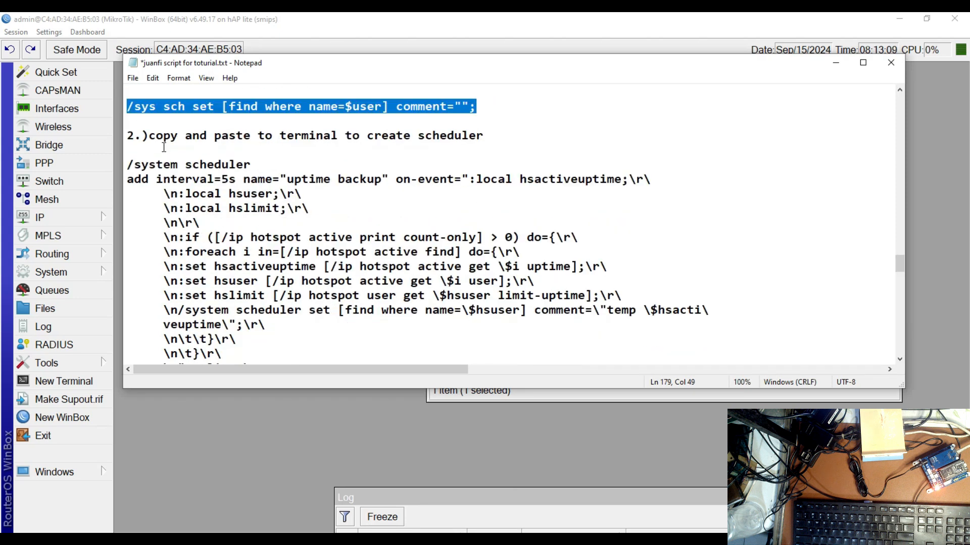
{"action": "left_click_drag", "start_coordinate": [128, 164], "coordinate": [329, 265]}
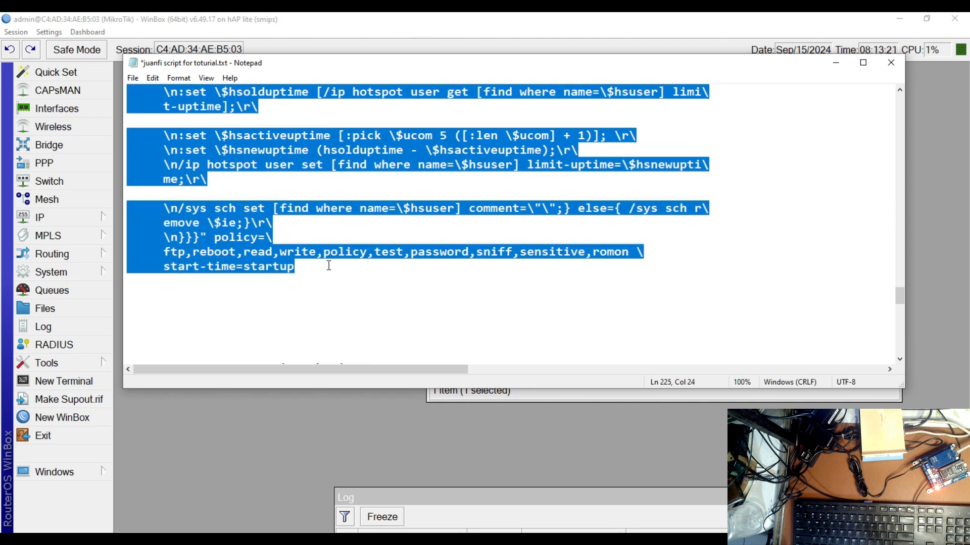
{"action": "right_click", "coordinate": [227, 250]}
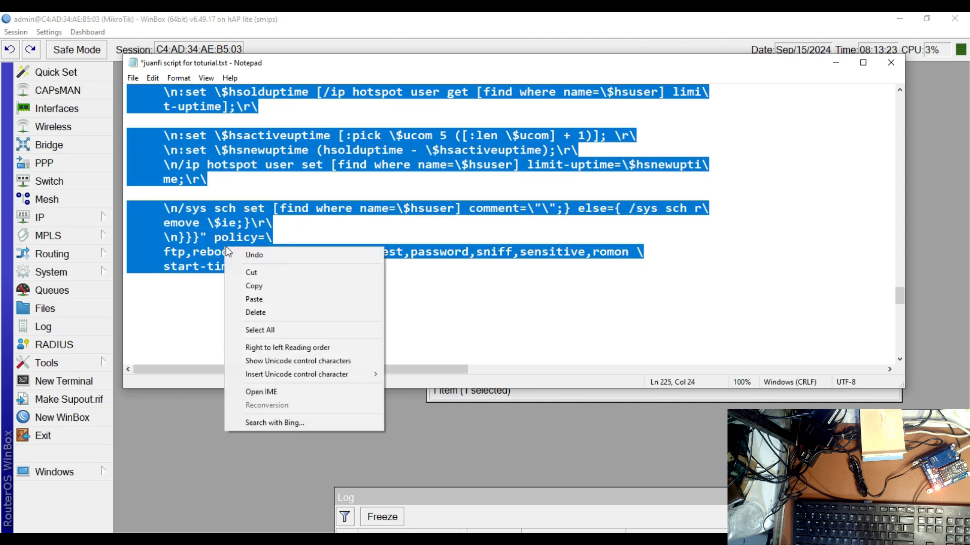
{"action": "left_click", "coordinate": [254, 286]}
{"action": "scroll", "coordinate": [268, 283], "scroll_direction": "down", "scroll_amount": 3}
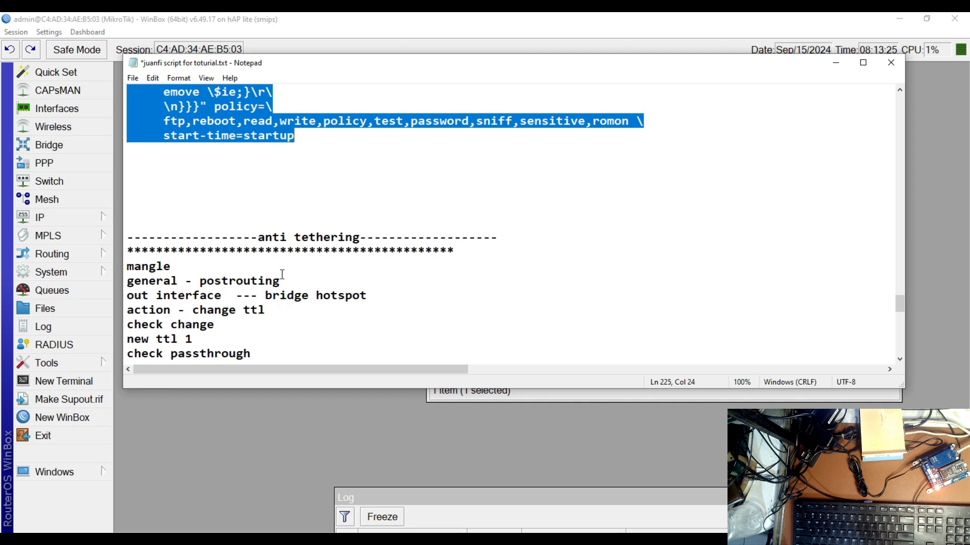
Switch back to WinBox, run the copied Brown Out scheduler command in a new terminal, and close the terminal
{"action": "scroll", "coordinate": [278, 255], "scroll_direction": "up", "scroll_amount": 7}
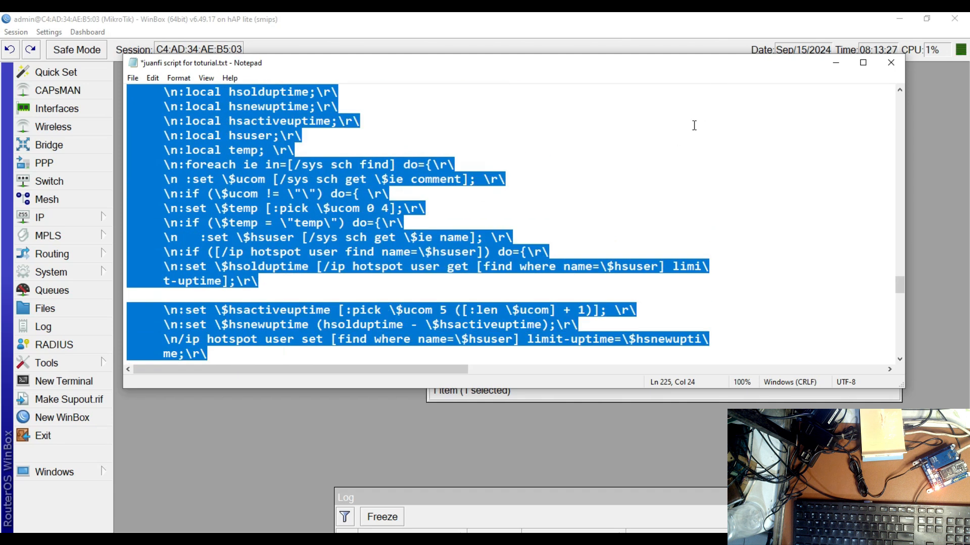
{"action": "left_click", "coordinate": [836, 65]}
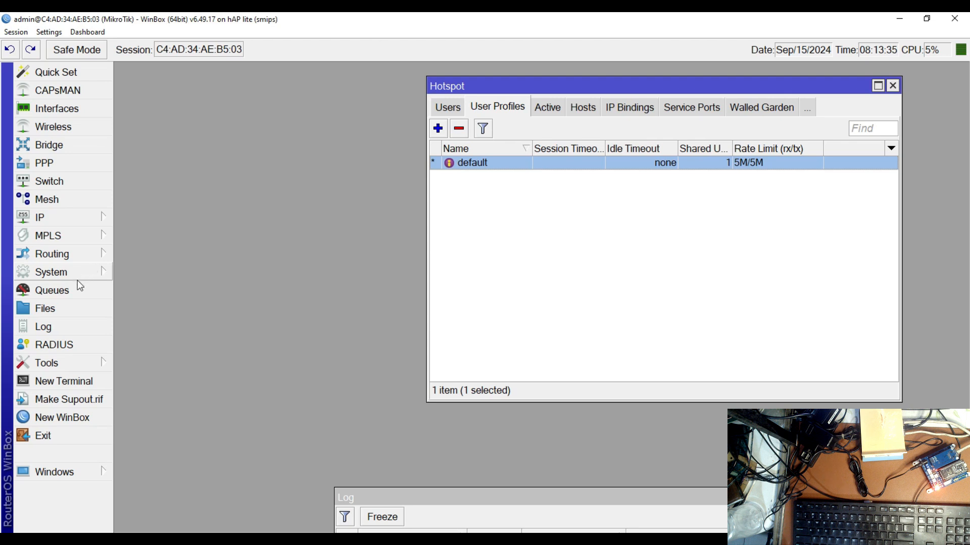
{"action": "left_click", "coordinate": [63, 382]}
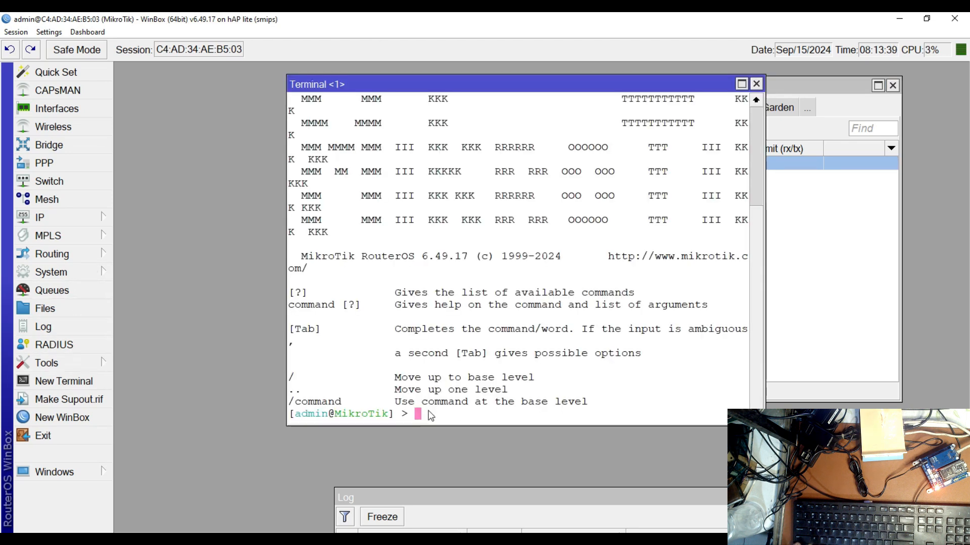
{"action": "key", "text": "ctrl+v"}
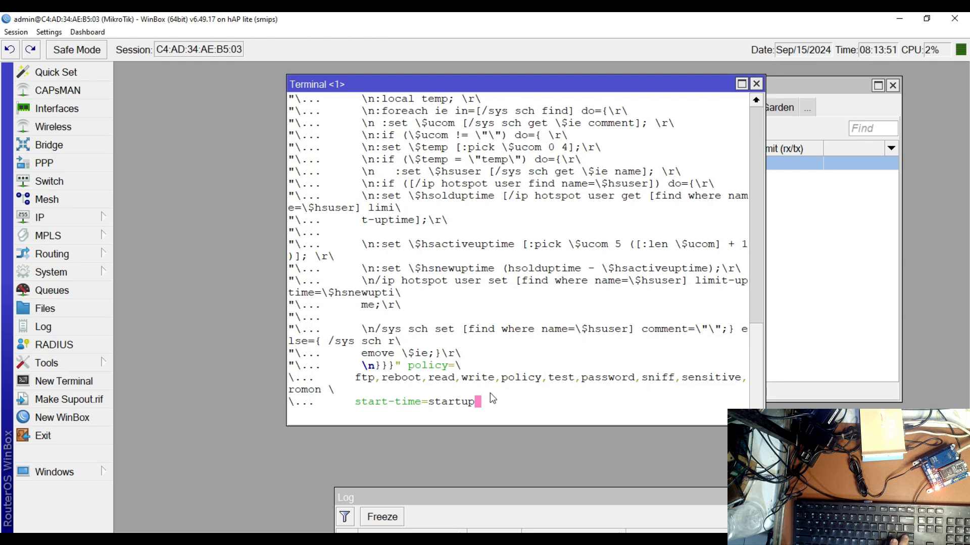
{"action": "key", "text": "Return"}
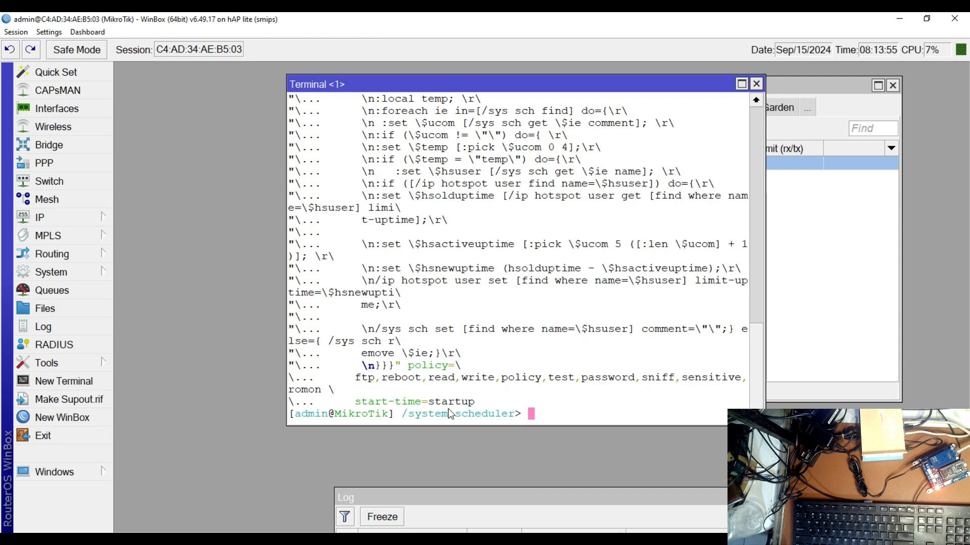
{"action": "key", "text": "Return"}
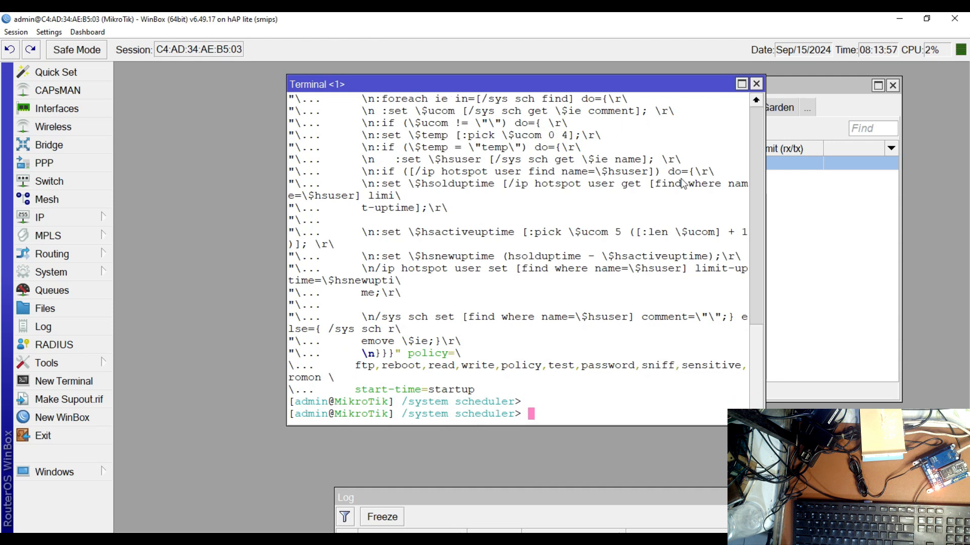
{"action": "left_click", "coordinate": [756, 84]}
Open the script list and the scheduler list, and check the uptime backup and uptime restore entries
{"action": "left_click", "coordinate": [65, 274]}
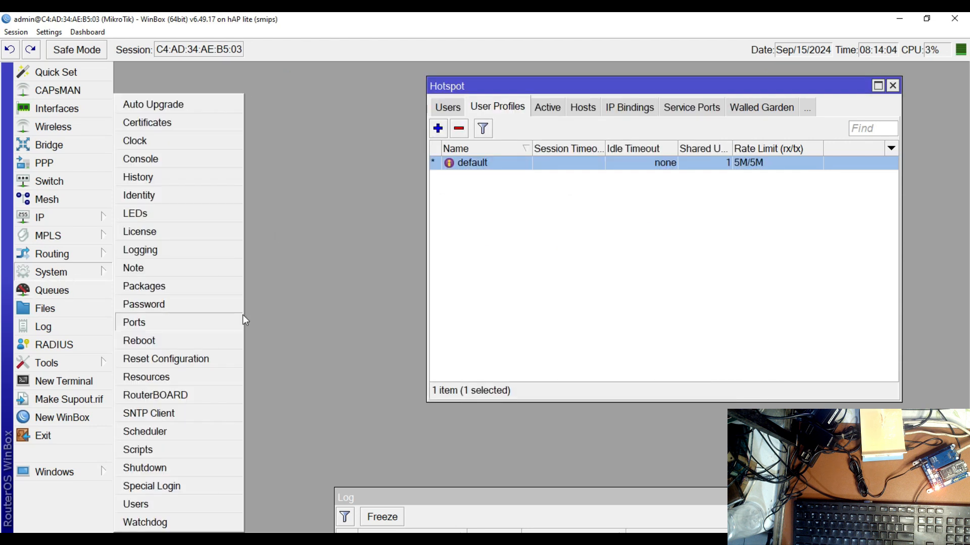
{"action": "left_click", "coordinate": [145, 450]}
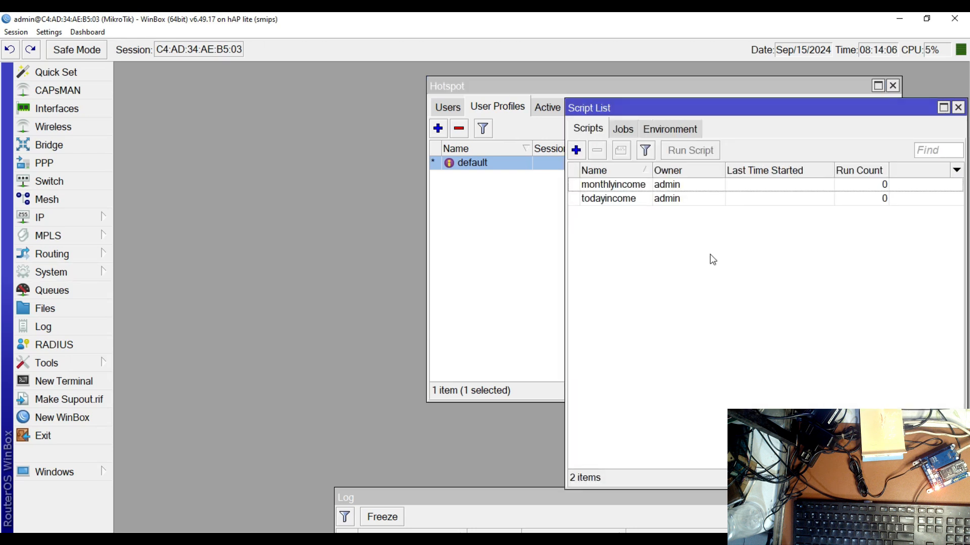
{"action": "left_click", "coordinate": [50, 219]}
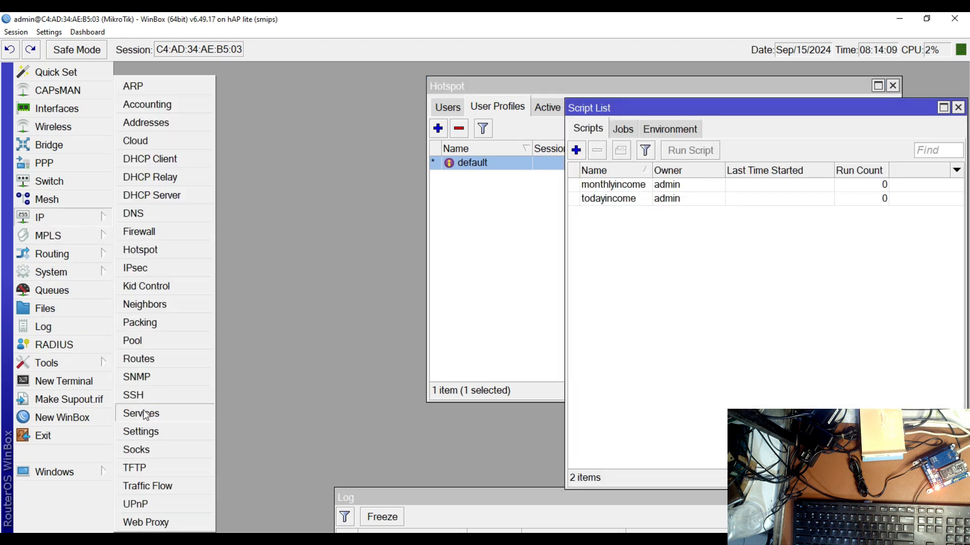
{"action": "left_click", "coordinate": [72, 276]}
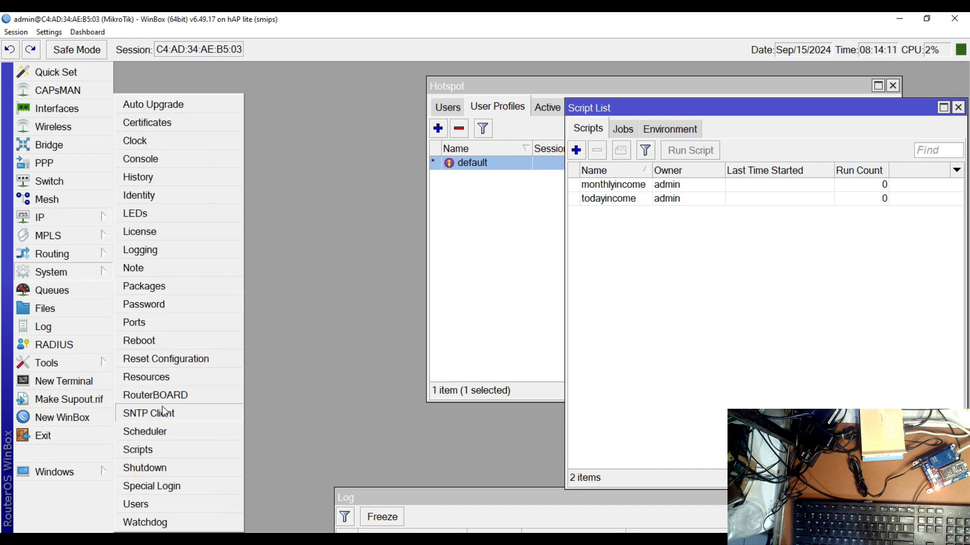
{"action": "left_click", "coordinate": [158, 433]}
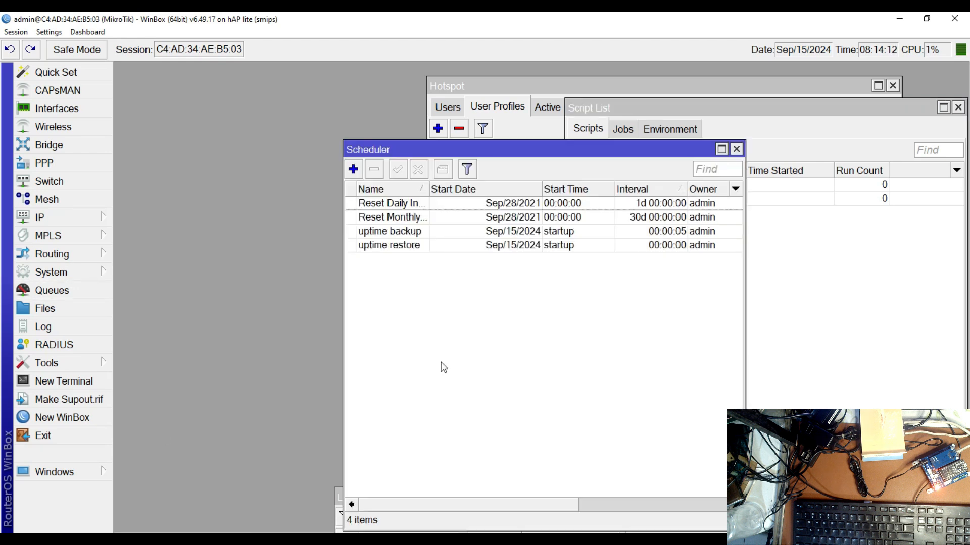
{"action": "left_click", "coordinate": [387, 233]}
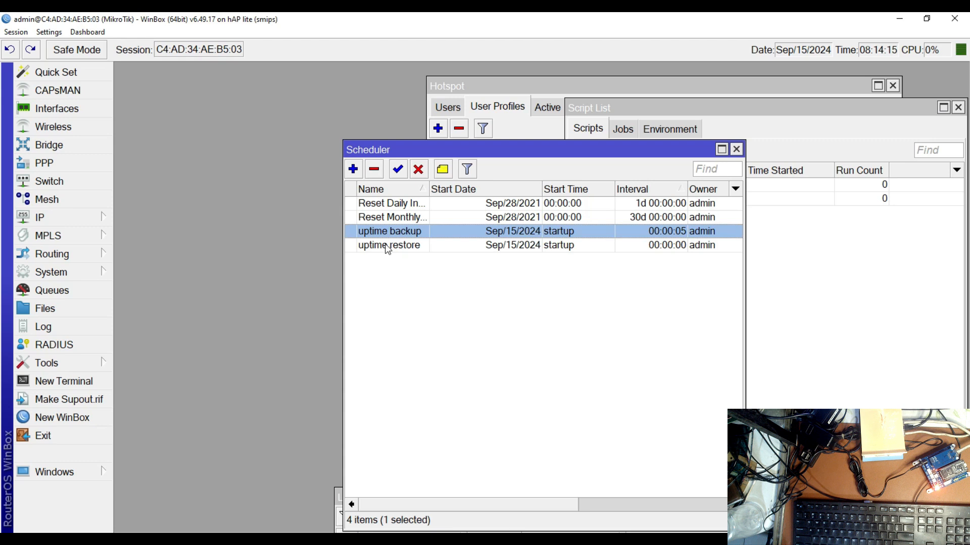
{"action": "left_click", "coordinate": [386, 247]}
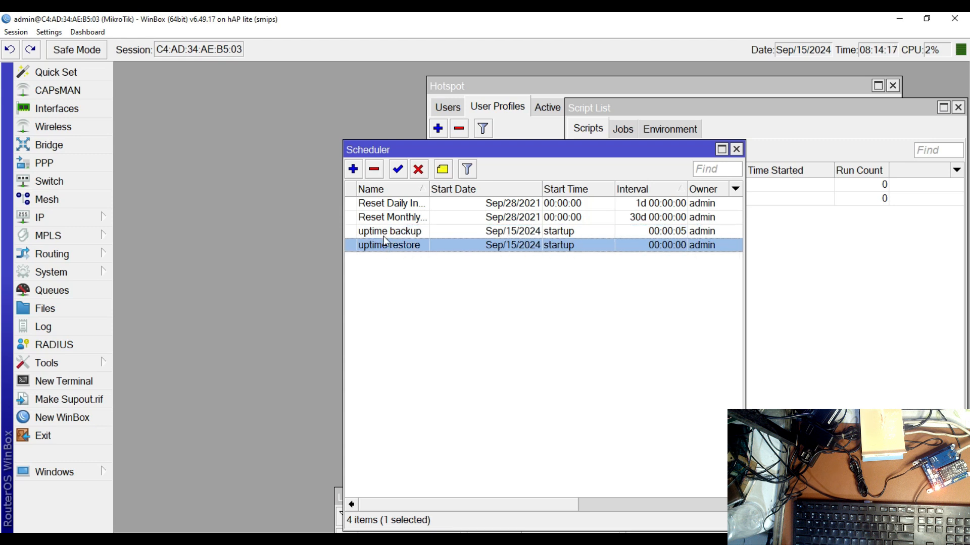
{"action": "left_click", "coordinate": [383, 235]}
{"action": "left_click", "coordinate": [386, 250]}
{"action": "left_click", "coordinate": [384, 237]}
{"action": "left_click", "coordinate": [386, 250]}
{"action": "left_click", "coordinate": [385, 233]}
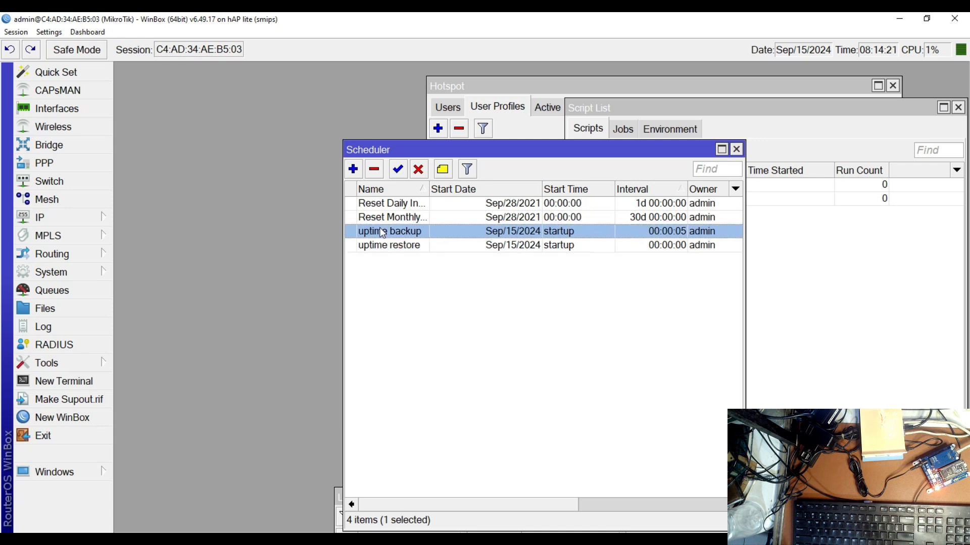
Rearrange the Scheduler and Hotspot windows and bring the Script List window to the front
{"action": "left_click_drag", "start_coordinate": [618, 155], "coordinate": [487, 298]}
{"action": "left_click", "coordinate": [488, 234]}
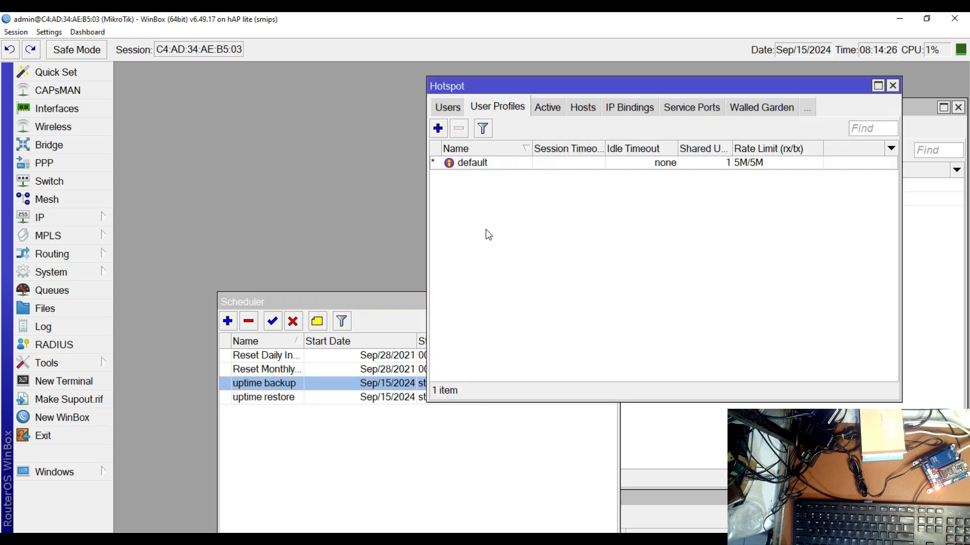
{"action": "left_click_drag", "start_coordinate": [675, 83], "coordinate": [554, 69]}
{"action": "left_click", "coordinate": [782, 261]}
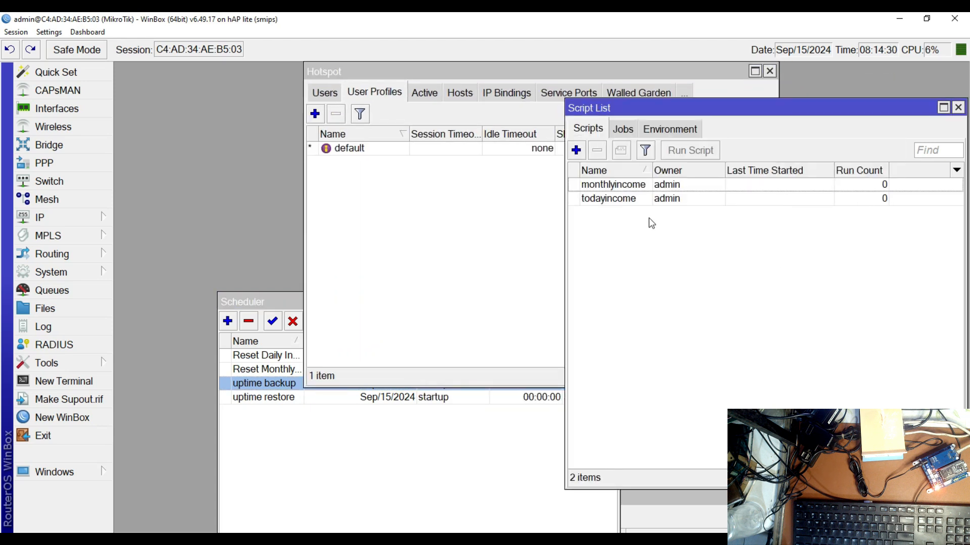
Open the router's system user list and start a new user entry
{"action": "left_click", "coordinate": [65, 217]}
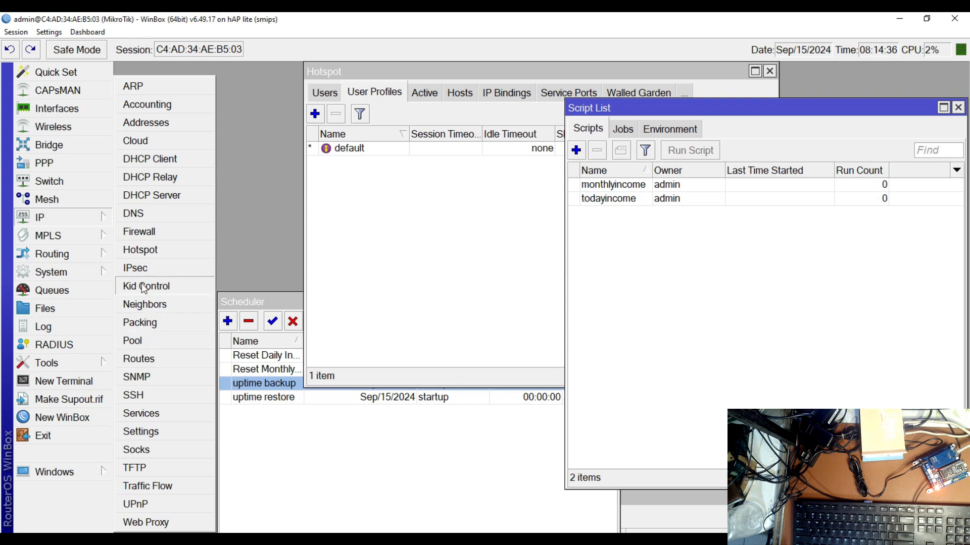
{"action": "left_click", "coordinate": [84, 277]}
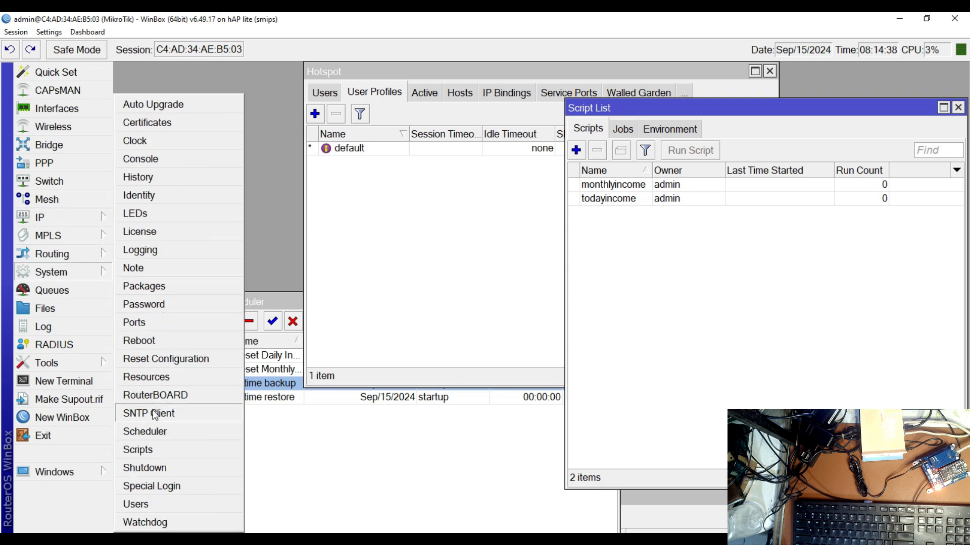
{"action": "left_click", "coordinate": [151, 504]}
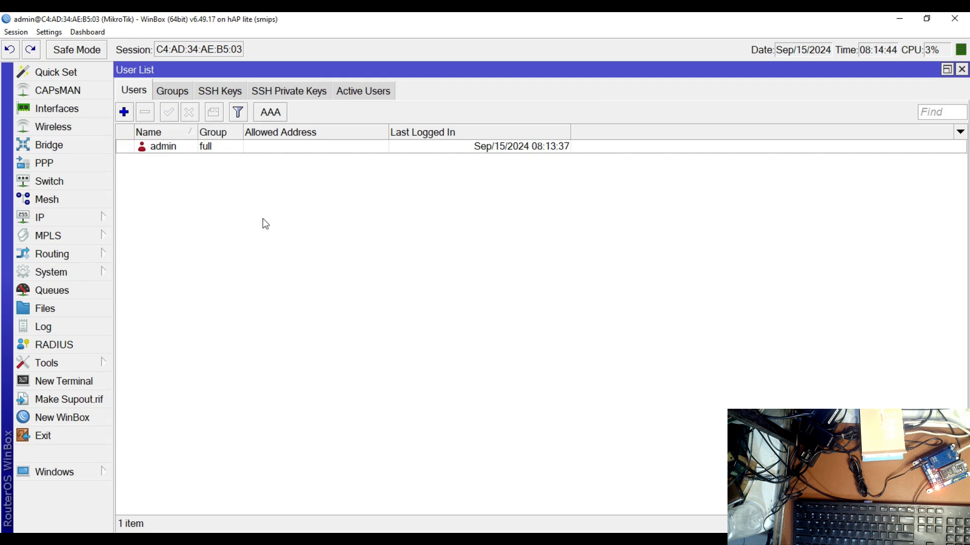
{"action": "left_click", "coordinate": [68, 274]}
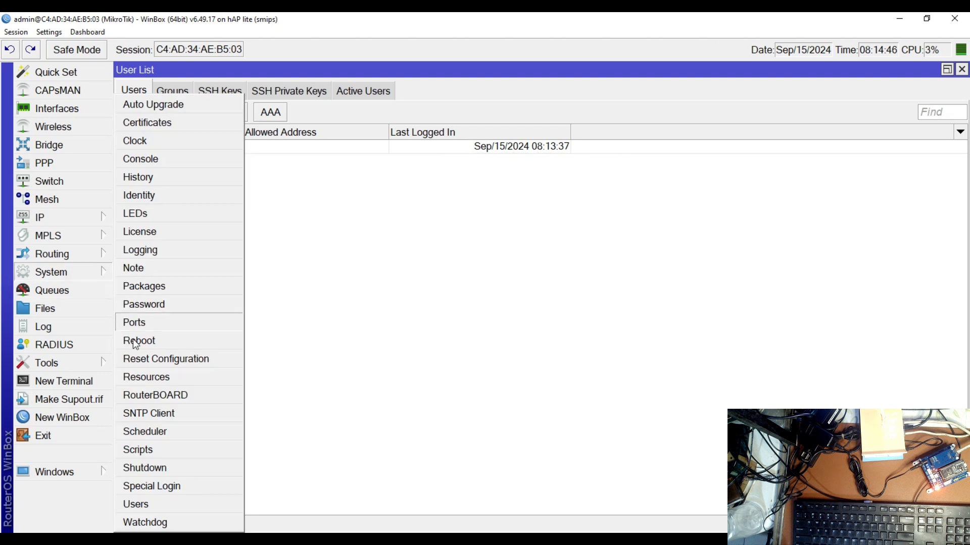
{"action": "left_click", "coordinate": [154, 506]}
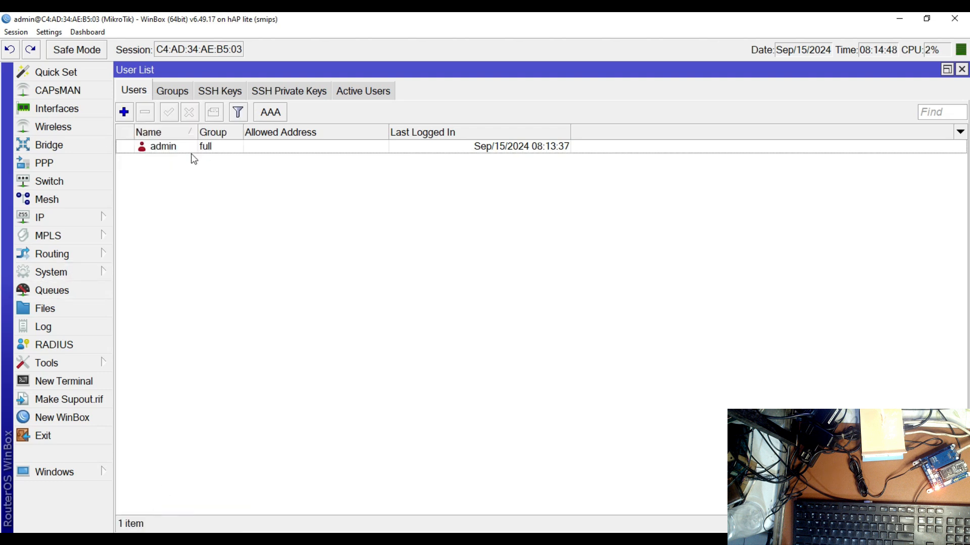
{"action": "left_click", "coordinate": [173, 151]}
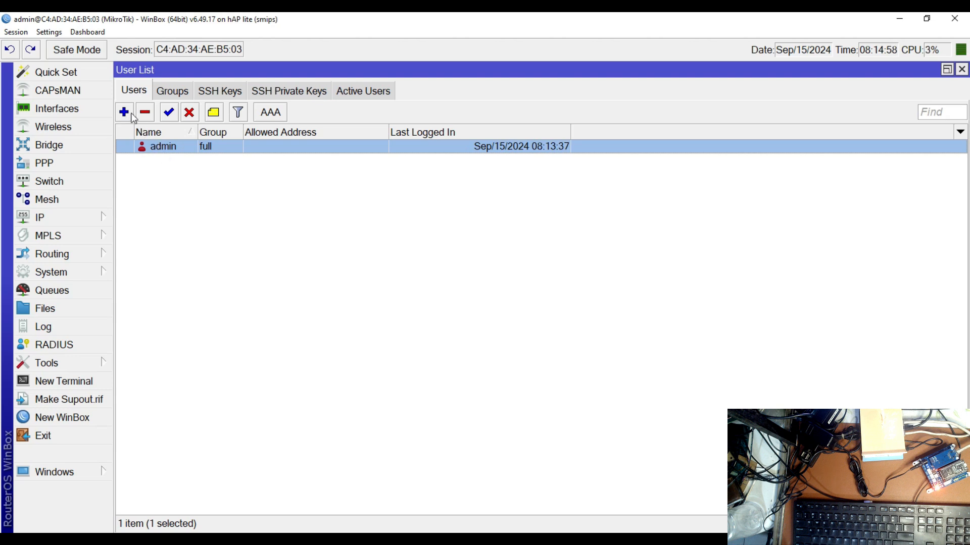
{"action": "left_click", "coordinate": [125, 113]}
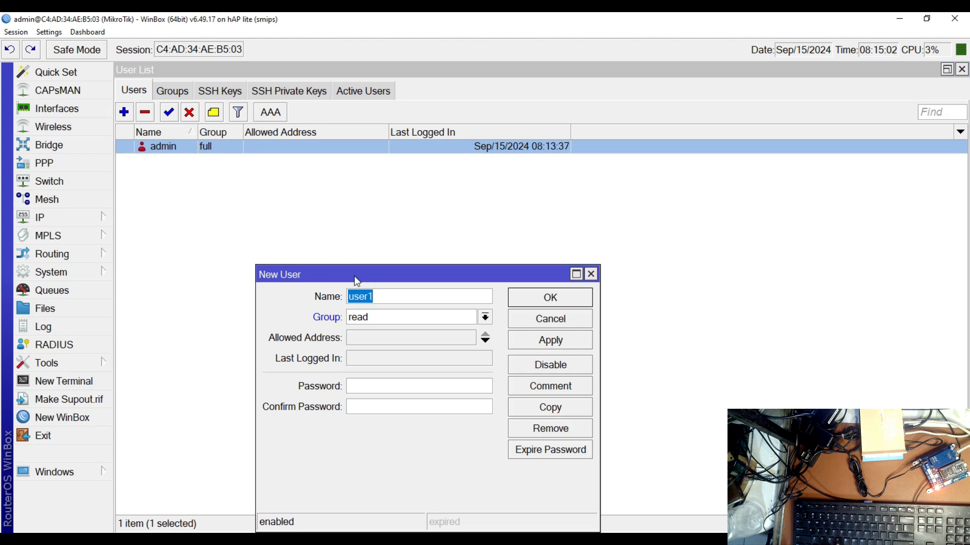
Name the new user vendo1 and assign it to the full group
{"action": "type", "text": "VEN"}
{"action": "key", "text": "BackSpace"}
{"action": "key", "text": "BackSpace"}
{"action": "key", "text": "BackSpace"}
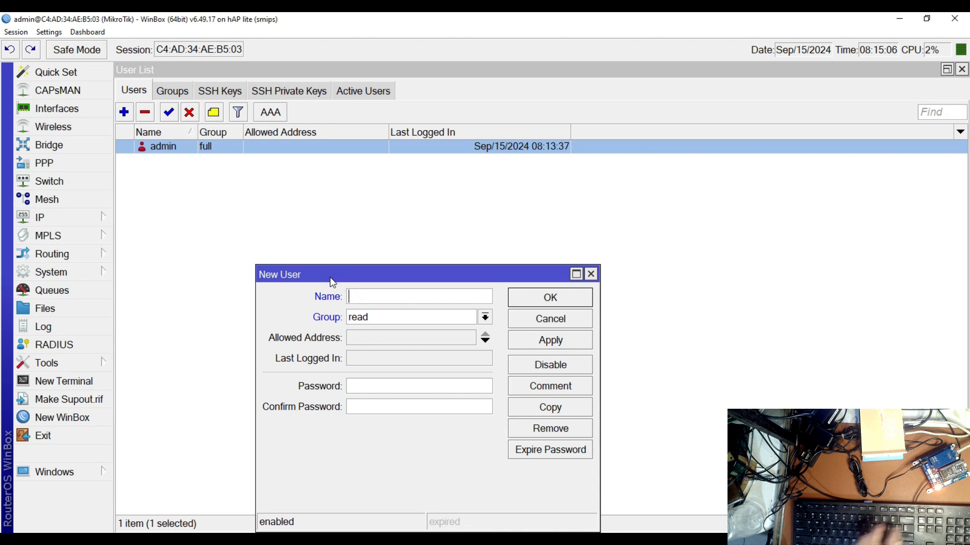
{"action": "type", "text": "ve"}
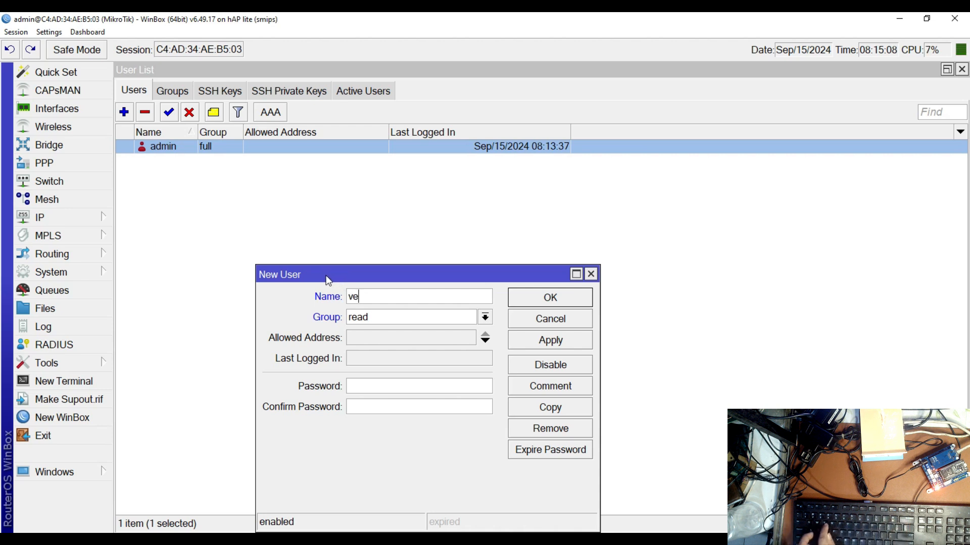
{"action": "type", "text": "ndo1"}
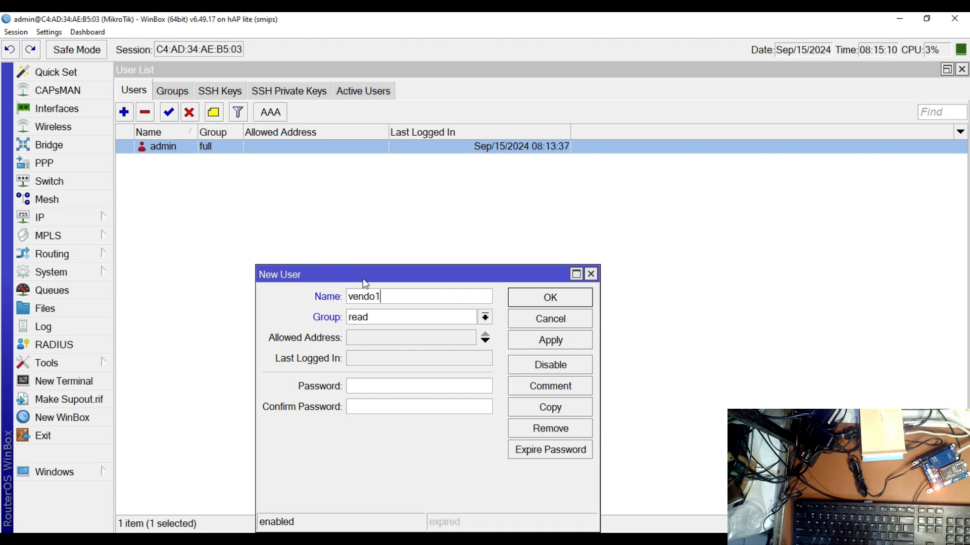
{"action": "left_click", "coordinate": [383, 319]}
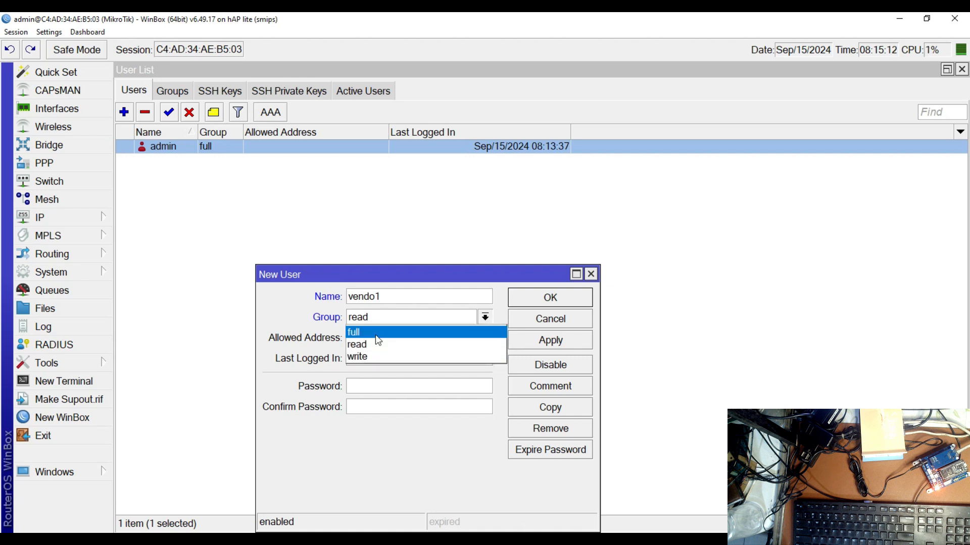
{"action": "left_click", "coordinate": [374, 332]}
Enter the account password for vendo1 in the password and confirmation fields, and save the user
{"action": "left_click", "coordinate": [368, 385]}
{"action": "type", "text": "******"}
{"action": "left_click", "coordinate": [371, 403]}
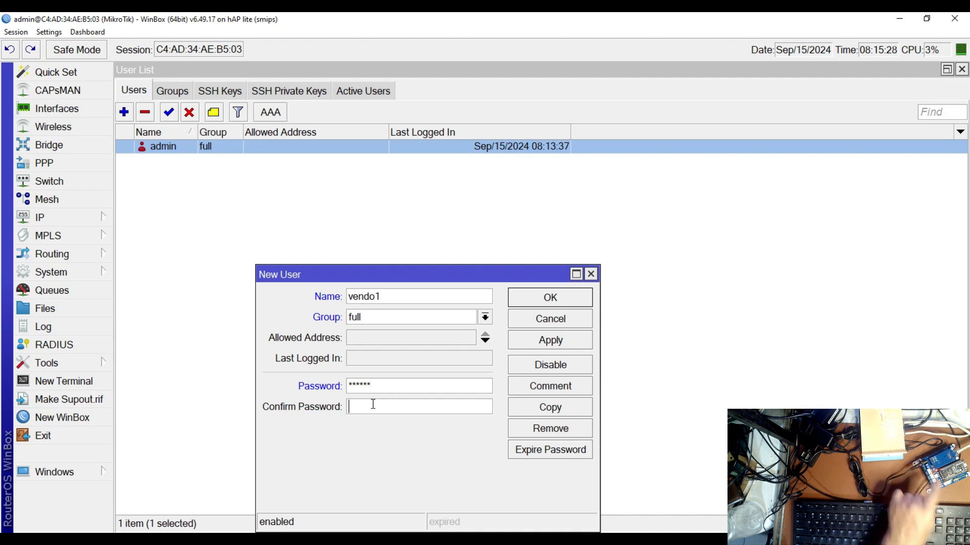
{"action": "type", "text": "****"}
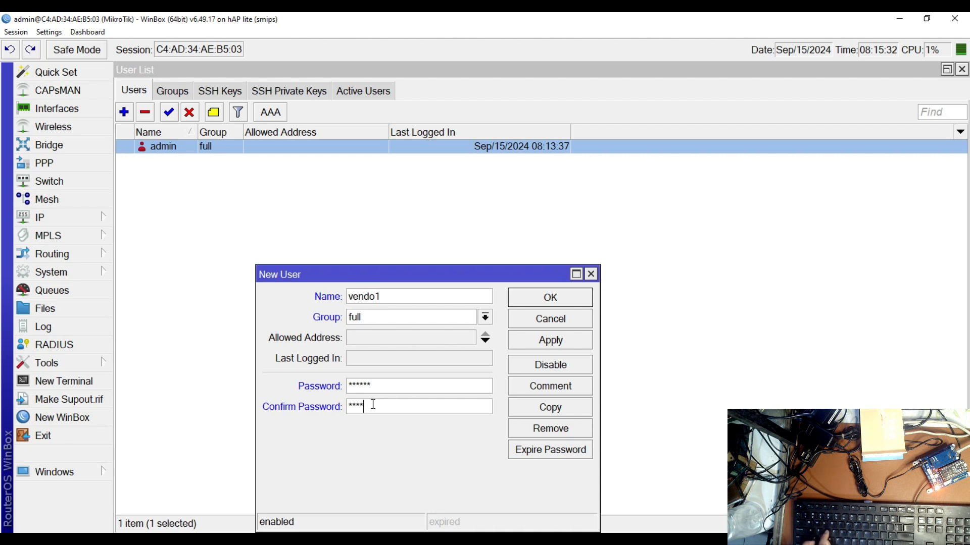
{"action": "left_click_drag", "start_coordinate": [376, 408], "coordinate": [287, 408]}
{"action": "type", "text": "******"}
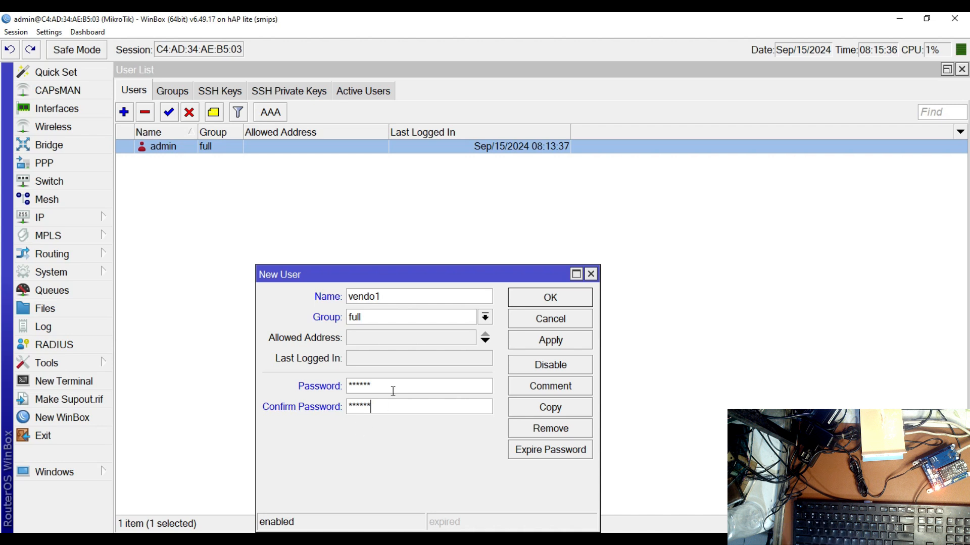
{"action": "left_click_drag", "start_coordinate": [386, 386], "coordinate": [348, 384]}
{"action": "type", "text": "****"}
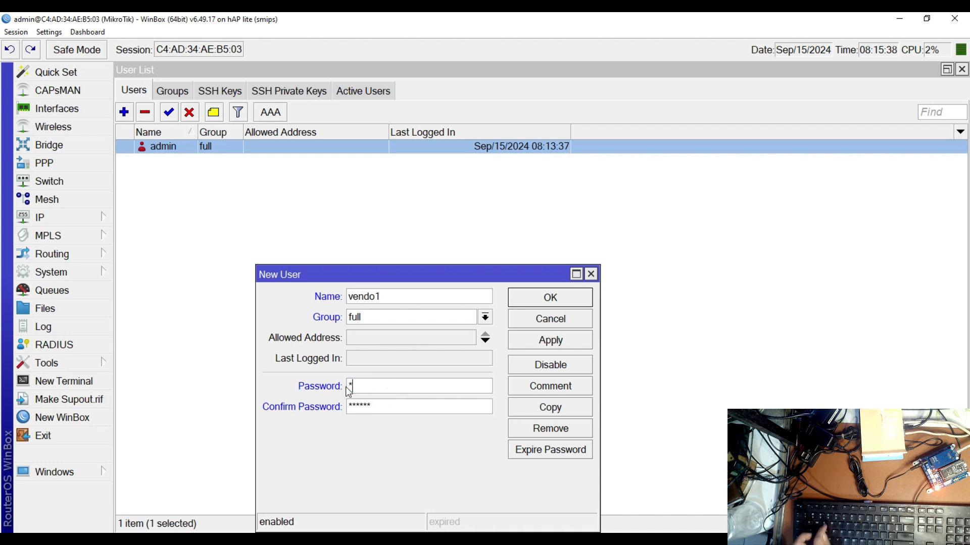
{"action": "type", "text": "**"}
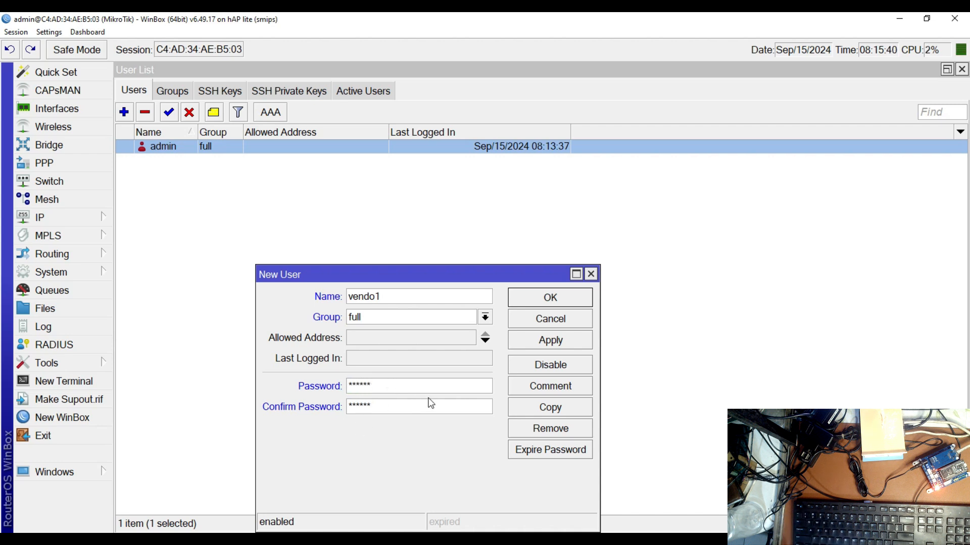
{"action": "left_click", "coordinate": [567, 345]}
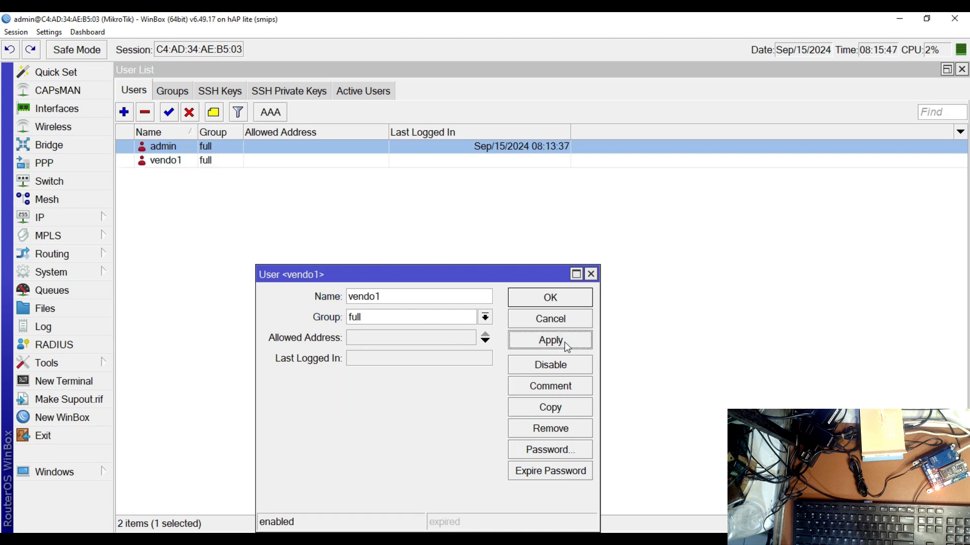
{"action": "left_click", "coordinate": [552, 298]}
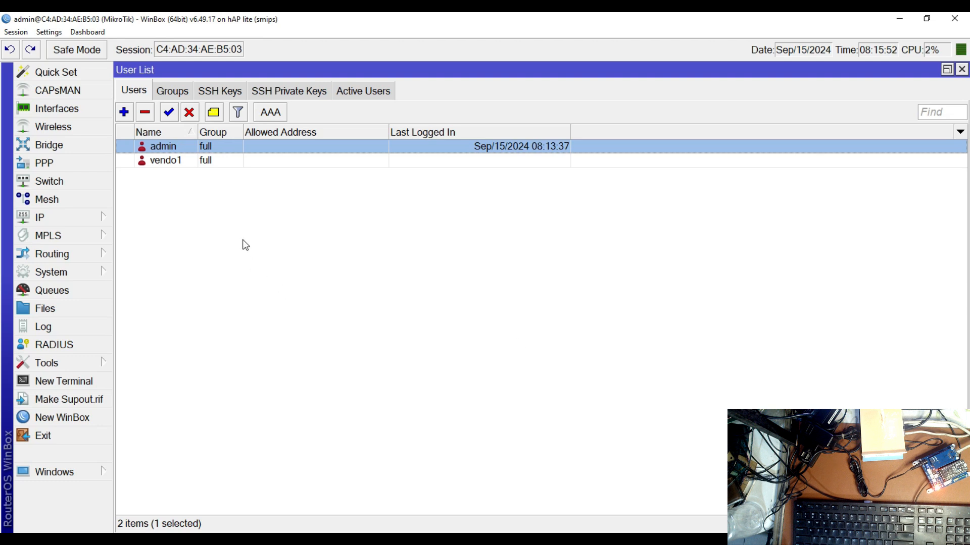
Close the user list and reposition the Script List window over the Hotspot window
{"action": "left_click", "coordinate": [186, 165]}
{"action": "left_click", "coordinate": [176, 148]}
{"action": "left_click", "coordinate": [962, 69]}
{"action": "left_click_drag", "start_coordinate": [900, 111], "coordinate": [715, 150]}
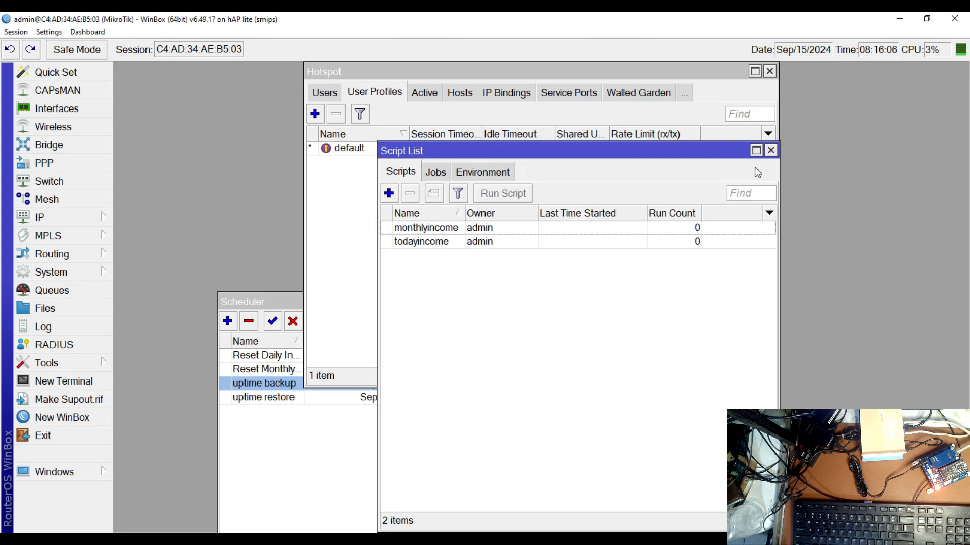
Close the Script List, Hotspot and Scheduler windows
{"action": "left_click", "coordinate": [773, 147]}
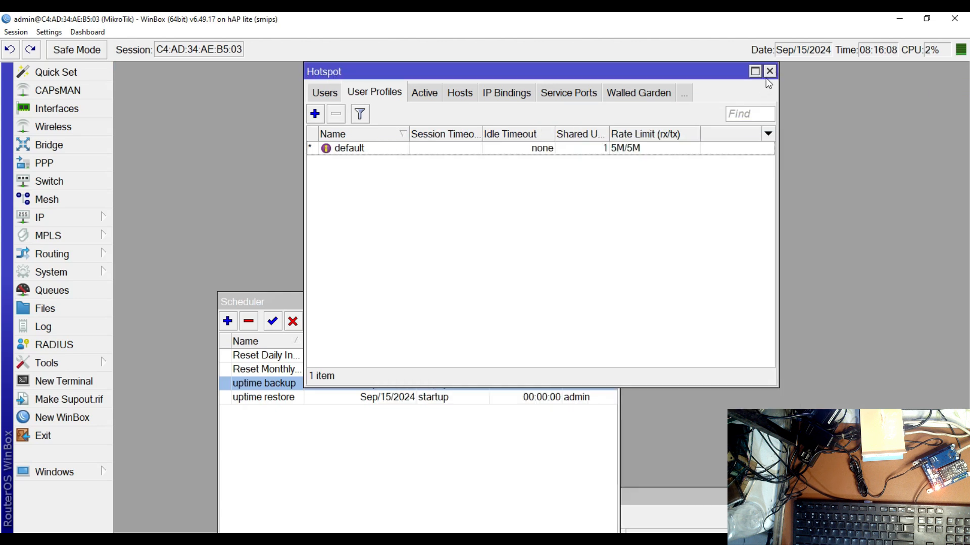
{"action": "left_click", "coordinate": [770, 71]}
{"action": "left_click", "coordinate": [610, 302]}
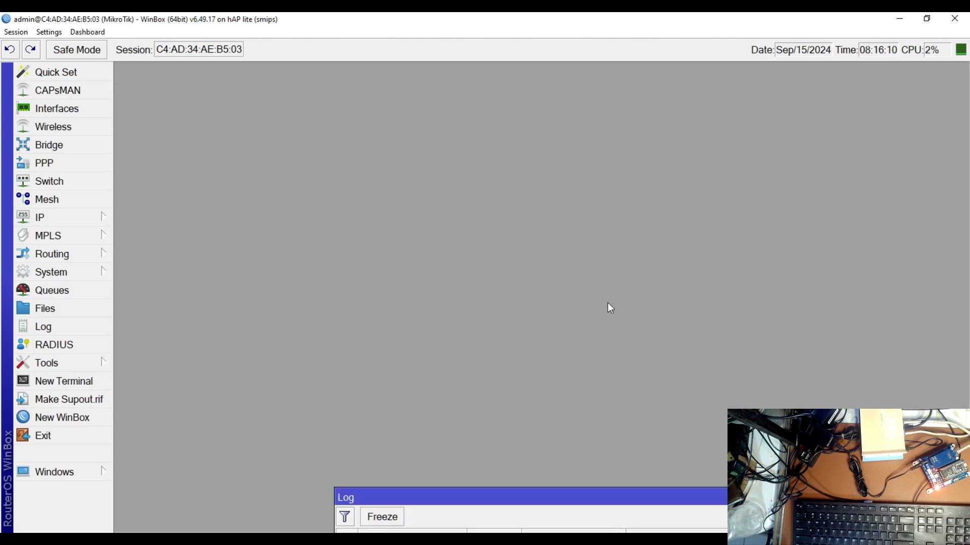
Examine the hotspot folder in the router's file list, and close the list
{"action": "left_click", "coordinate": [74, 307]}
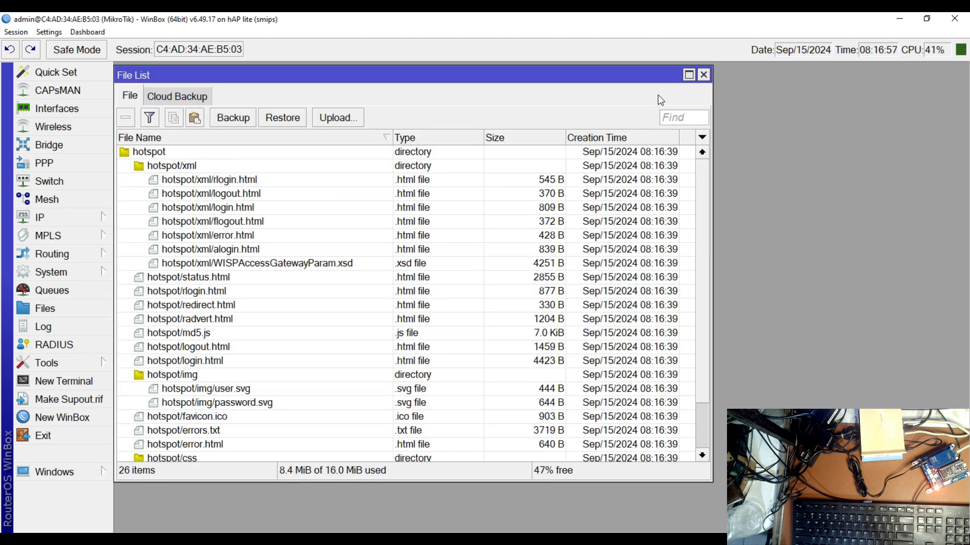
{"action": "left_click", "coordinate": [704, 75]}
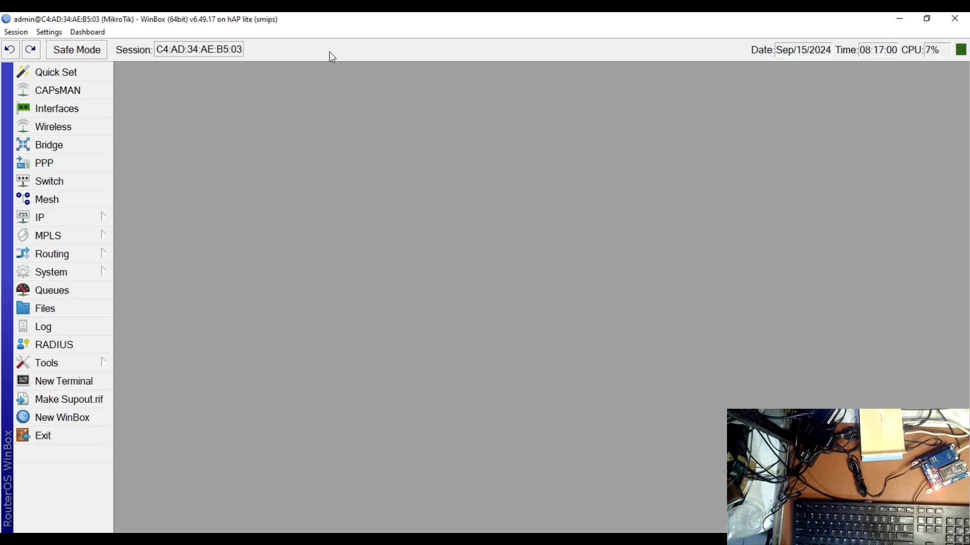
Minimize the router session and switch to Google Chrome from the desktop
{"action": "left_click", "coordinate": [900, 21]}
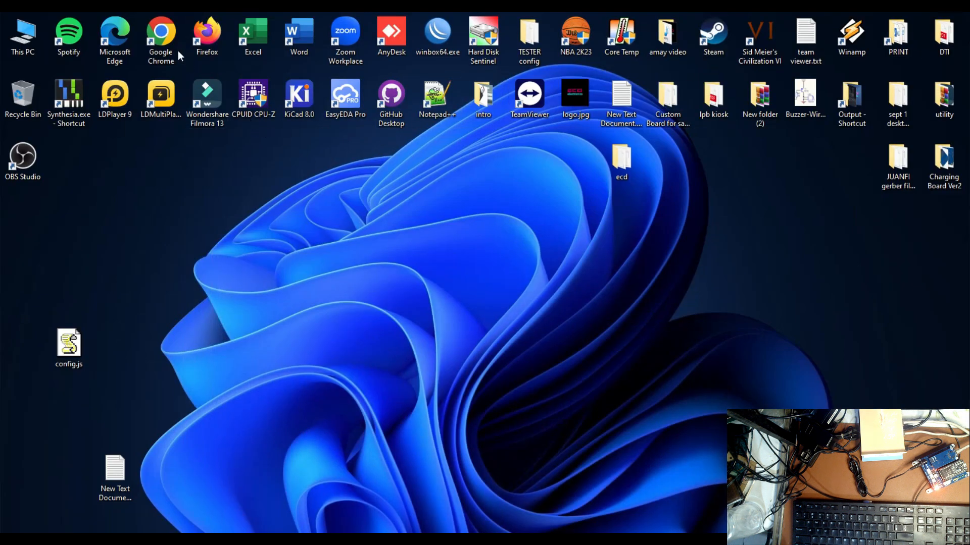
{"action": "double_click", "coordinate": [164, 51]}
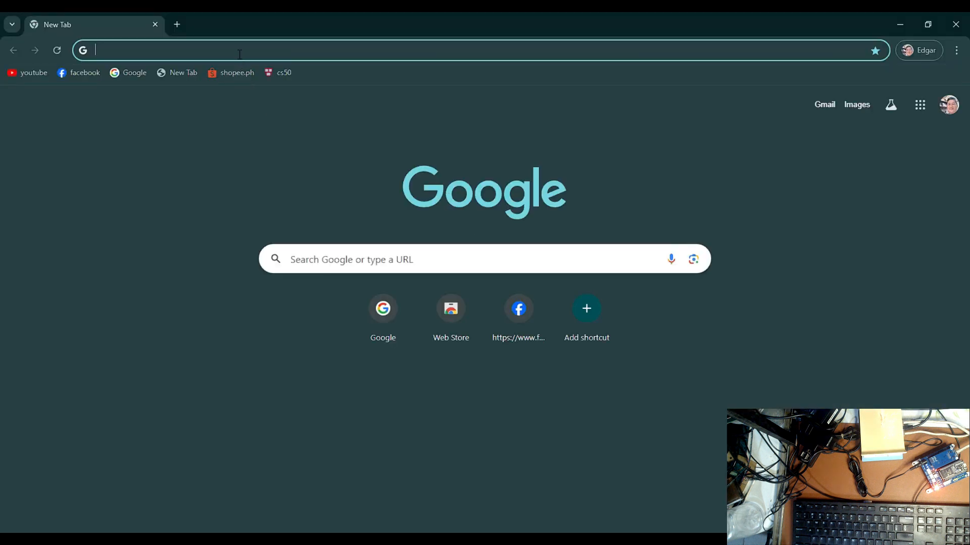
{"action": "left_click", "coordinate": [240, 54]}
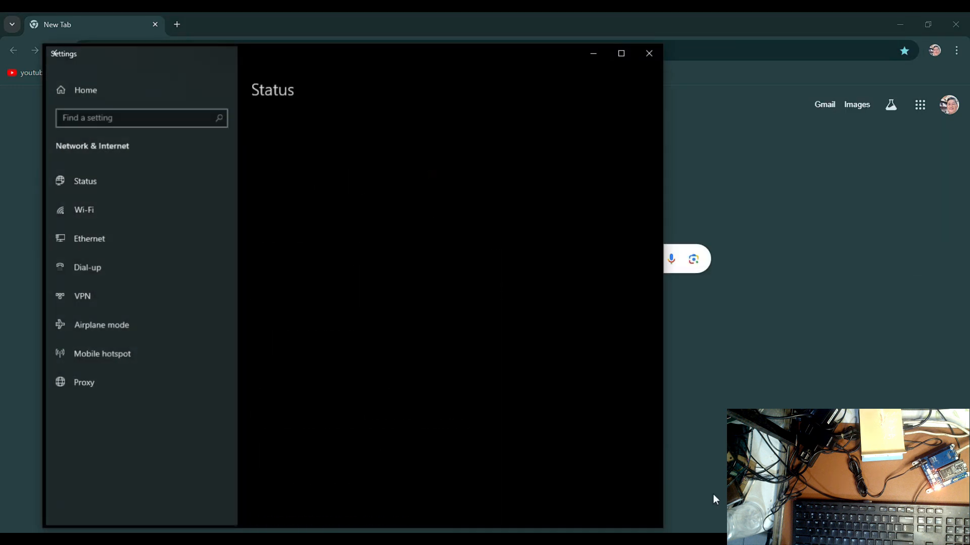
Disable the PC's Ethernet adapter in the network connections, close the settings and check the TEST Wi-Fi connection
{"action": "left_click", "coordinate": [357, 427]}
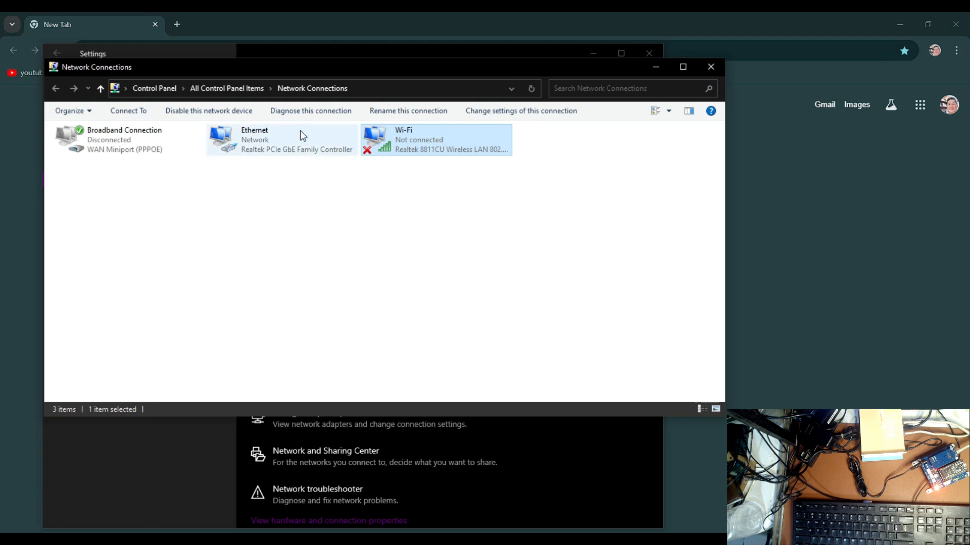
{"action": "right_click", "coordinate": [280, 135]}
{"action": "key", "text": "Escape"}
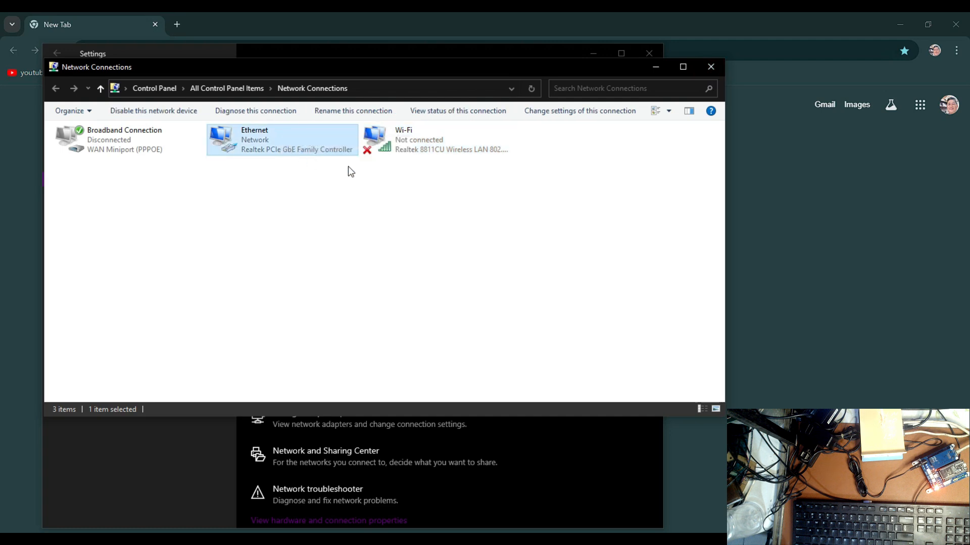
{"action": "left_click", "coordinate": [714, 69]}
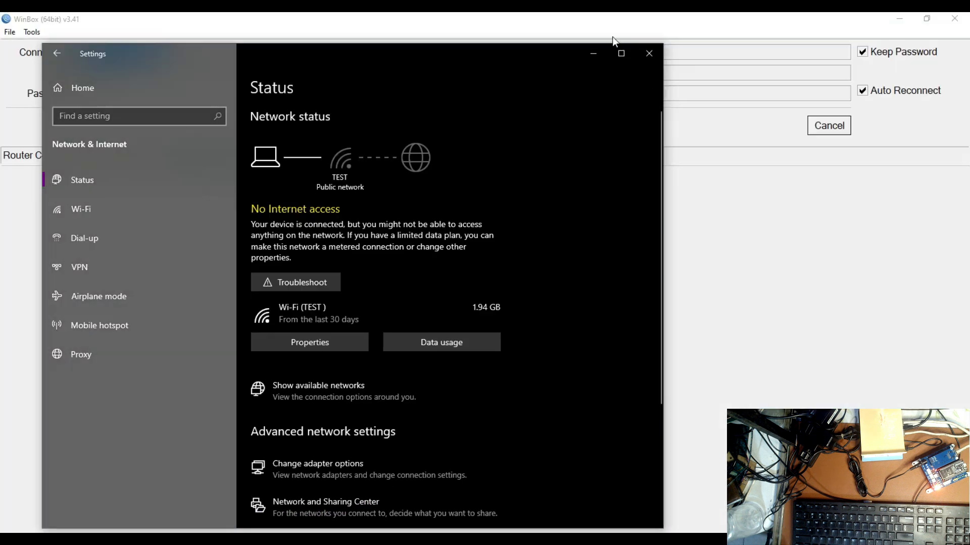
{"action": "left_click", "coordinate": [649, 54]}
{"action": "left_click", "coordinate": [873, 542]}
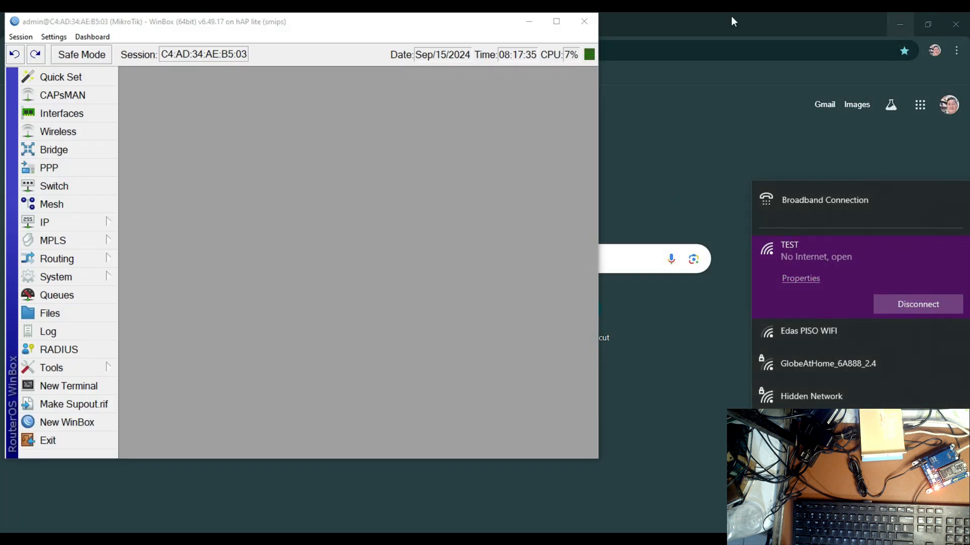
Return to Chrome and load the router's hotspot login page at 10.0.0.1
{"action": "left_click", "coordinate": [528, 22]}
{"action": "left_click", "coordinate": [267, 51]}
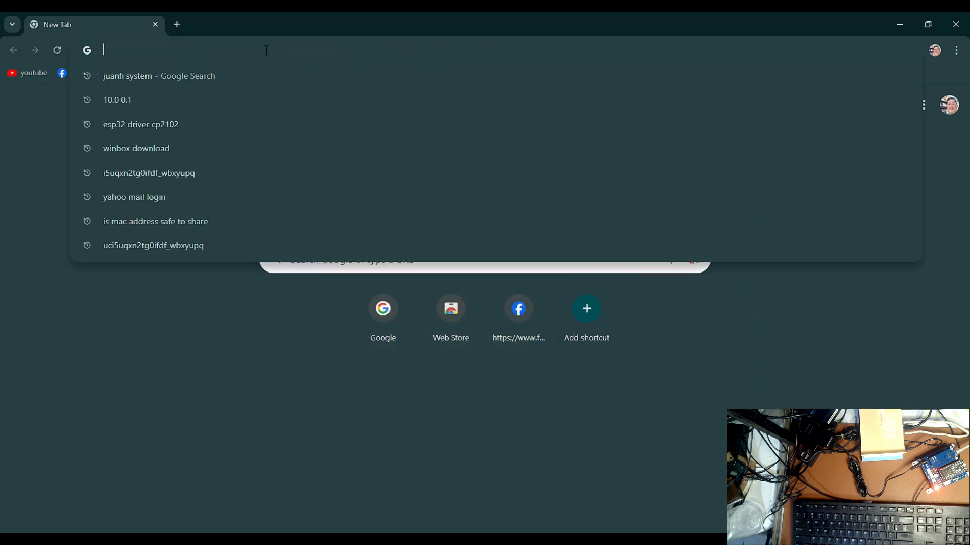
{"action": "type", "text": "10.0.0"}
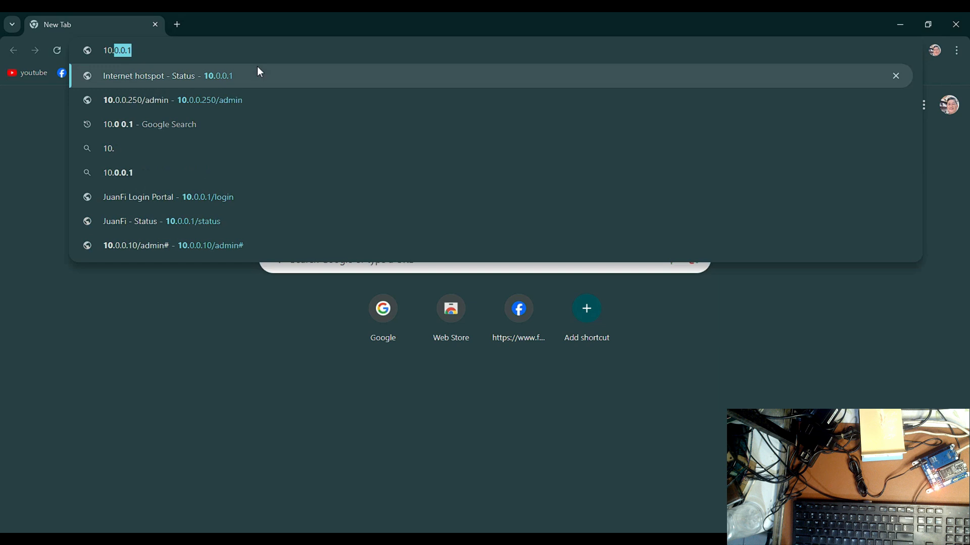
{"action": "type", "text": ".1"}
{"action": "key", "text": "Return"}
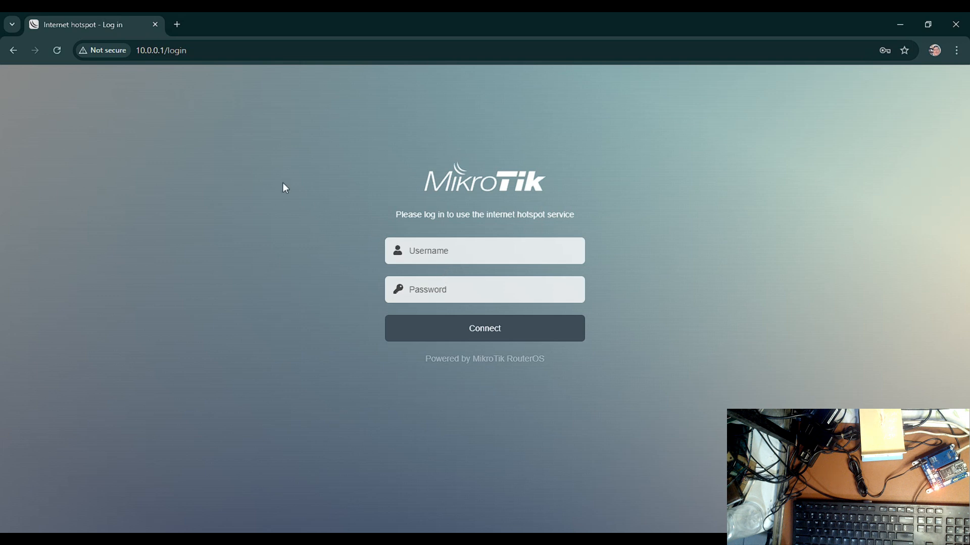
Open the JuanFi admin page at 10.0.0.99/admin in a new browser tab
{"action": "left_click", "coordinate": [177, 24]}
{"action": "left_click", "coordinate": [221, 51]}
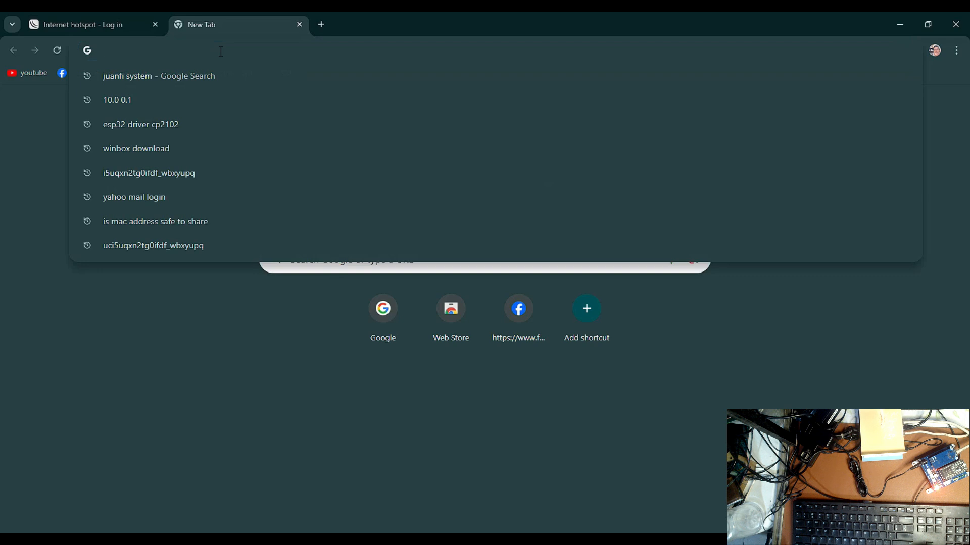
{"action": "type", "text": "10.0.0"}
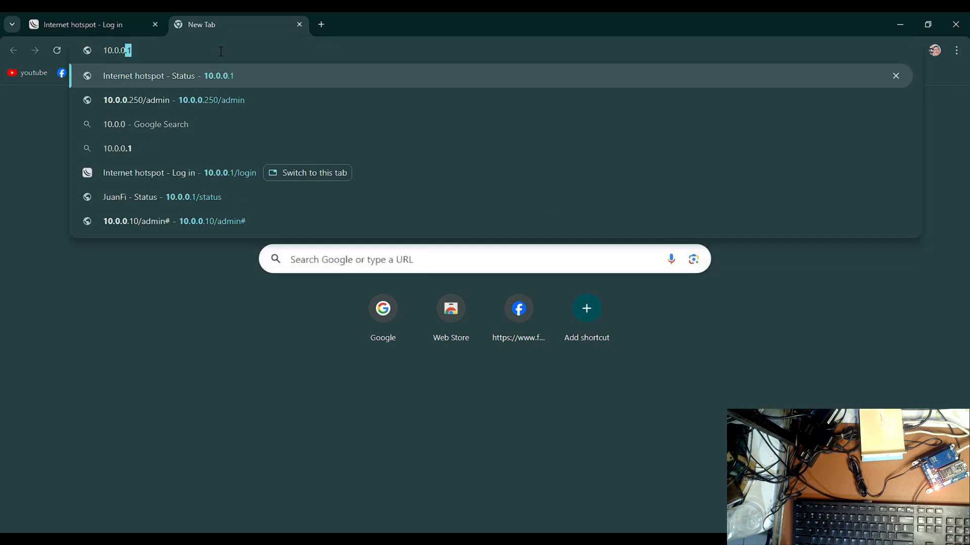
{"action": "type", "text": ".99"}
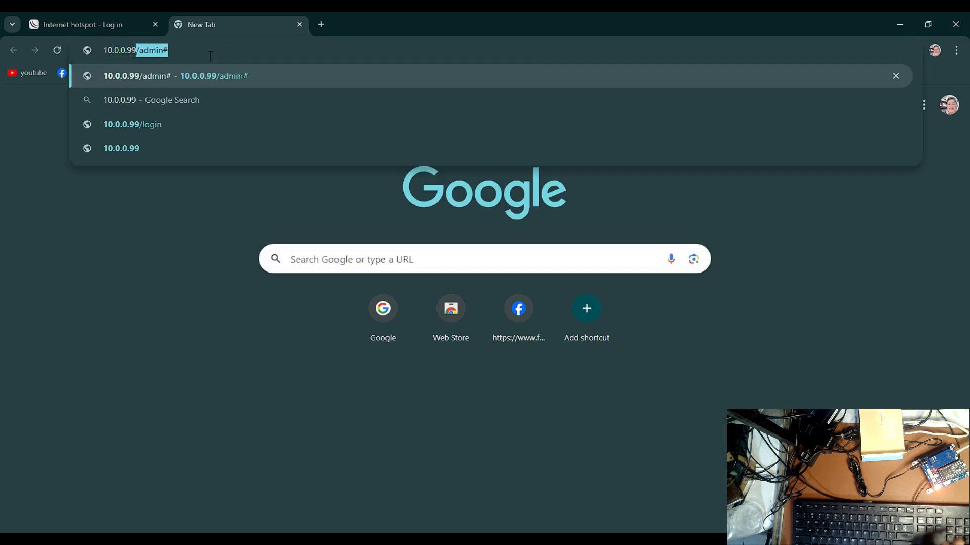
{"action": "type", "text": "/admin"}
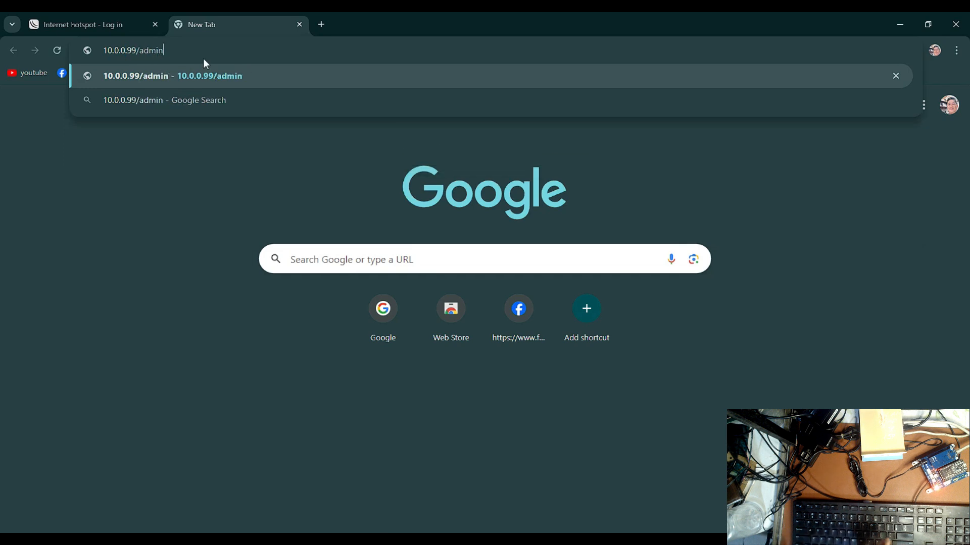
{"action": "key", "text": "Return"}
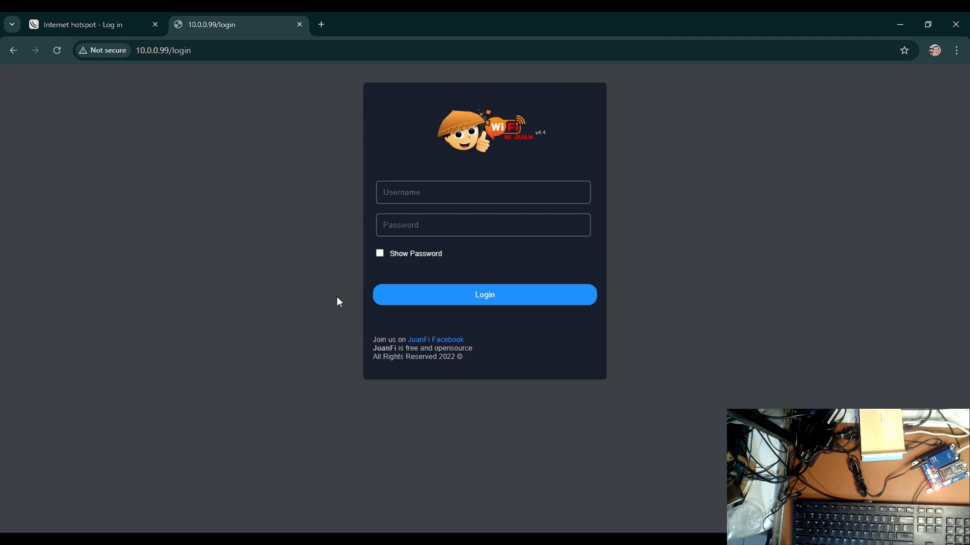
Log in to the JuanFi console with username admin and the account password, with Show Password enabled
{"action": "left_click", "coordinate": [400, 256]}
{"action": "left_click", "coordinate": [396, 192]}
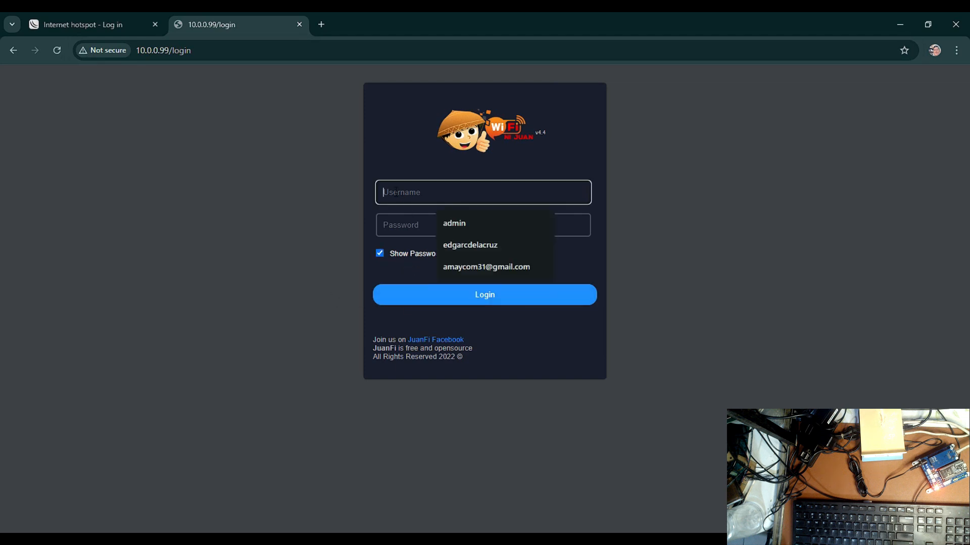
{"action": "left_click", "coordinate": [442, 222]}
{"action": "left_click", "coordinate": [434, 230]}
{"action": "type", "text": "admin"}
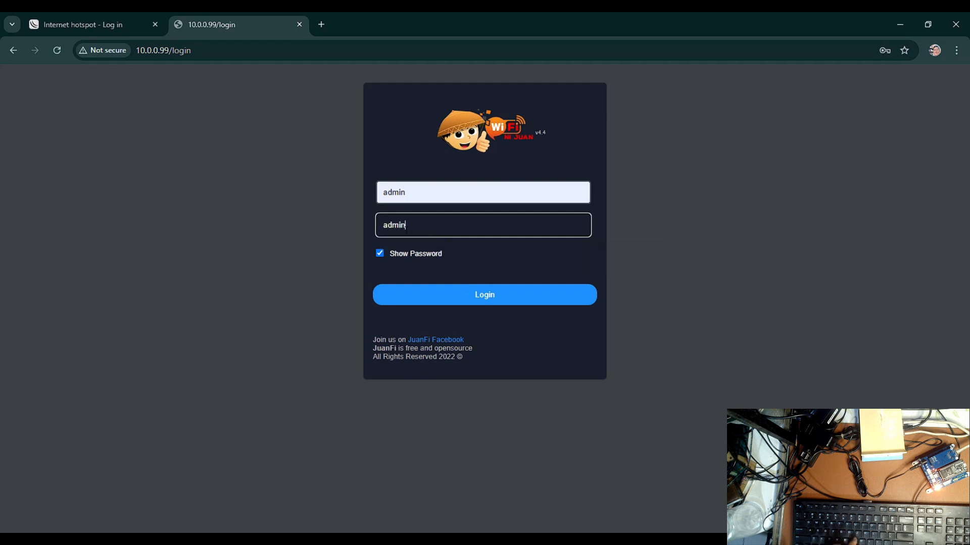
{"action": "left_click", "coordinate": [479, 294]}
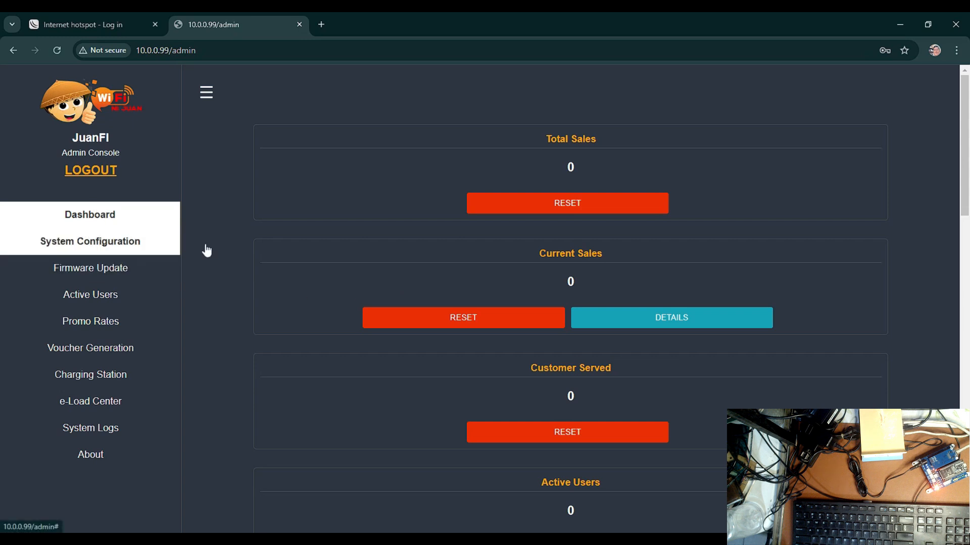
Check the Internet and Mikrotik status on the dashboard, and open the System Configuration page
{"action": "scroll", "coordinate": [618, 293], "scroll_direction": "down", "scroll_amount": 5}
{"action": "scroll", "coordinate": [621, 306], "scroll_direction": "down", "scroll_amount": 10}
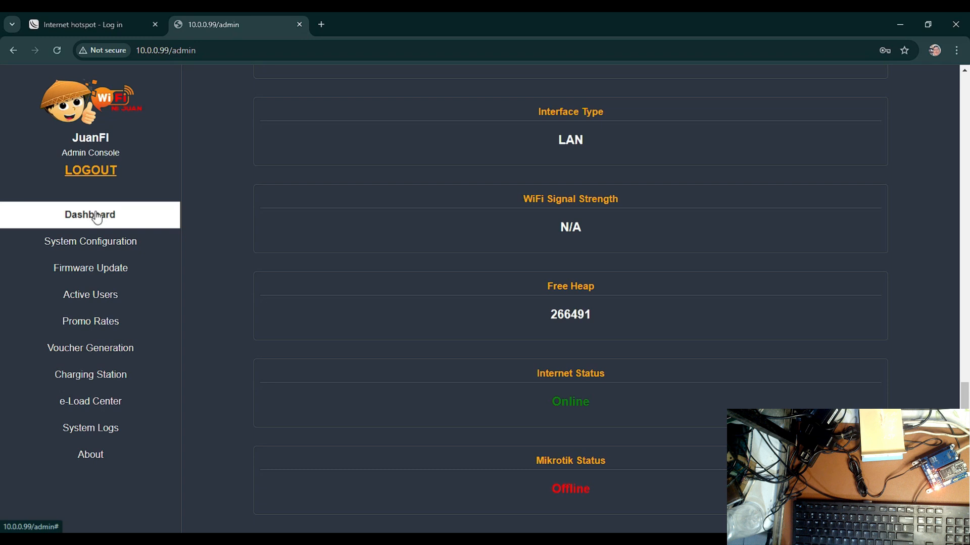
{"action": "left_click", "coordinate": [103, 250]}
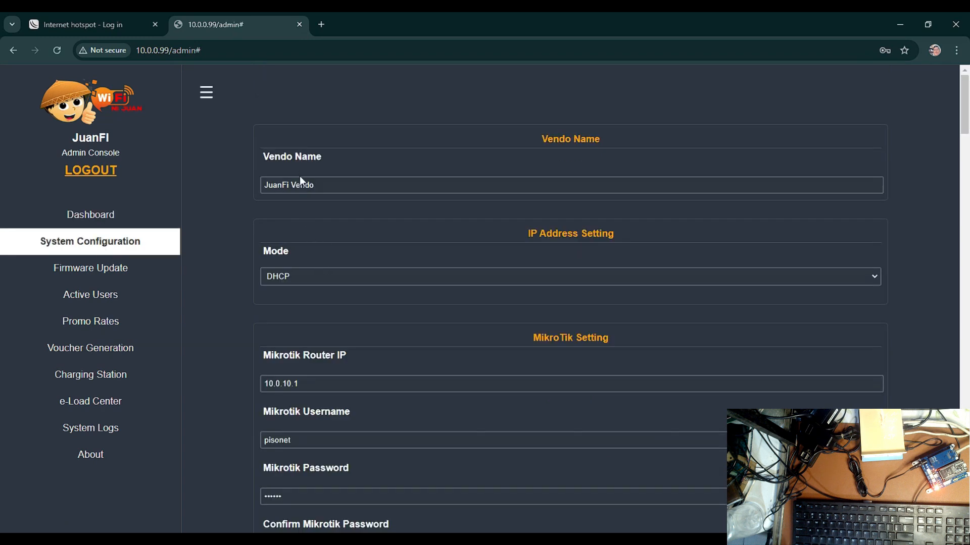
Set the Mikrotik Router IP in the MikroTik settings to 10.0.0.1
{"action": "scroll", "coordinate": [290, 194], "scroll_direction": "down", "scroll_amount": 1}
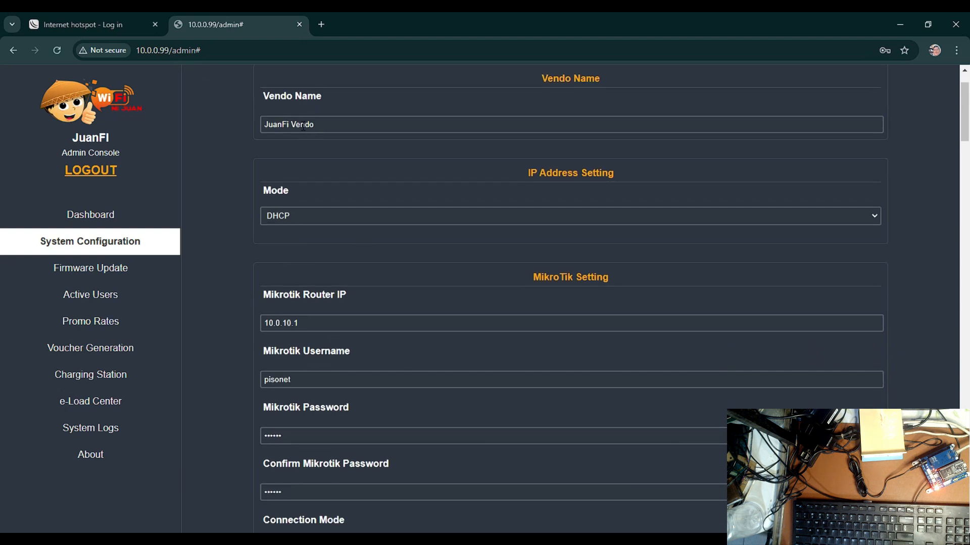
{"action": "scroll", "coordinate": [326, 222], "scroll_direction": "down", "scroll_amount": 2}
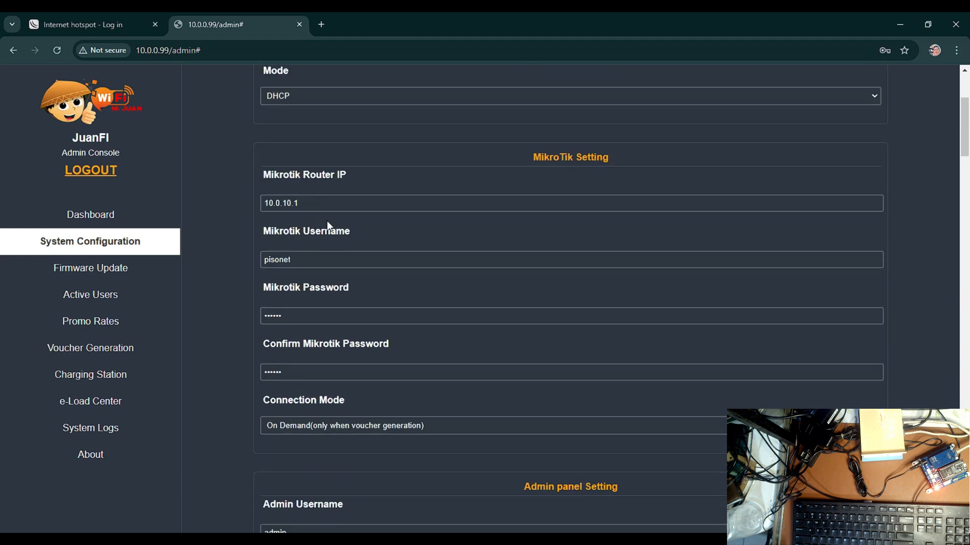
{"action": "scroll", "coordinate": [314, 227], "scroll_direction": "up", "scroll_amount": 2}
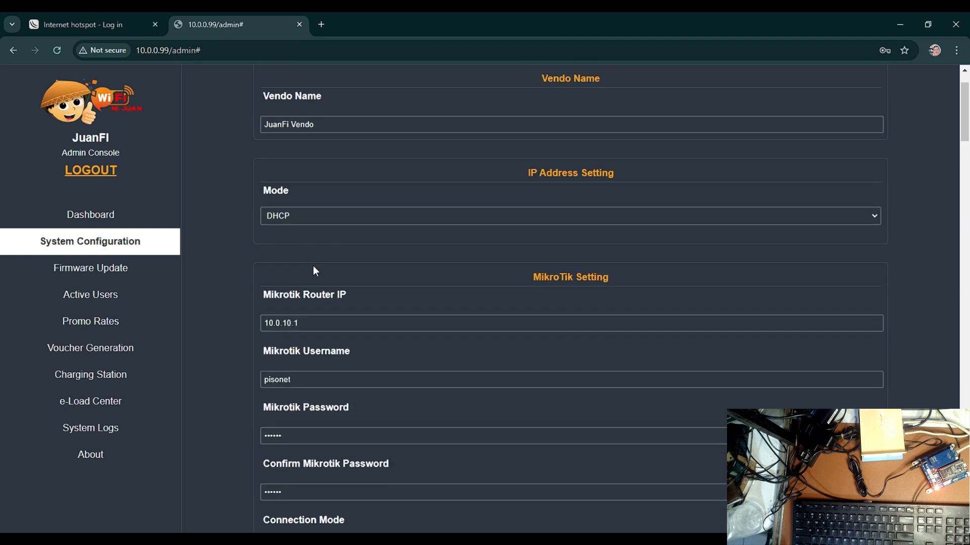
{"action": "left_click", "coordinate": [313, 327]}
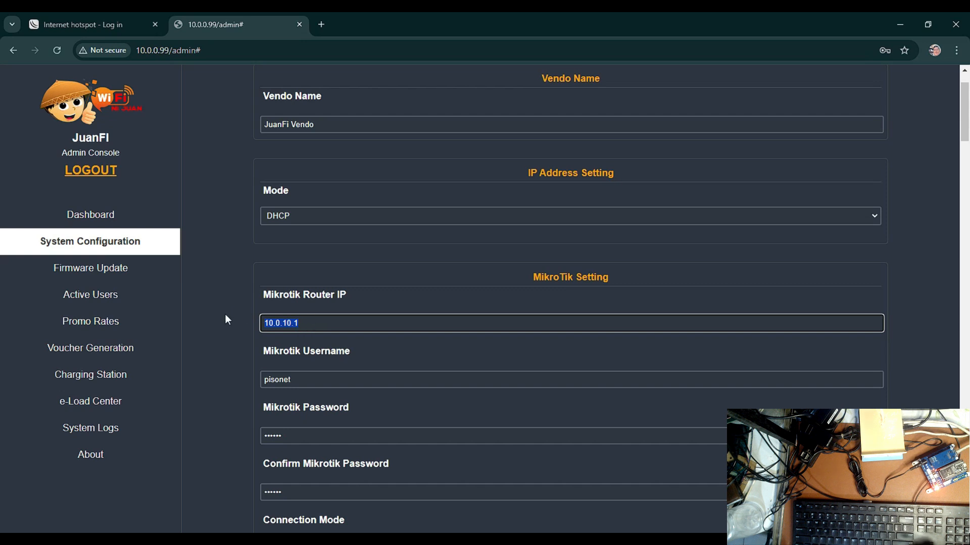
{"action": "type", "text": "10"}
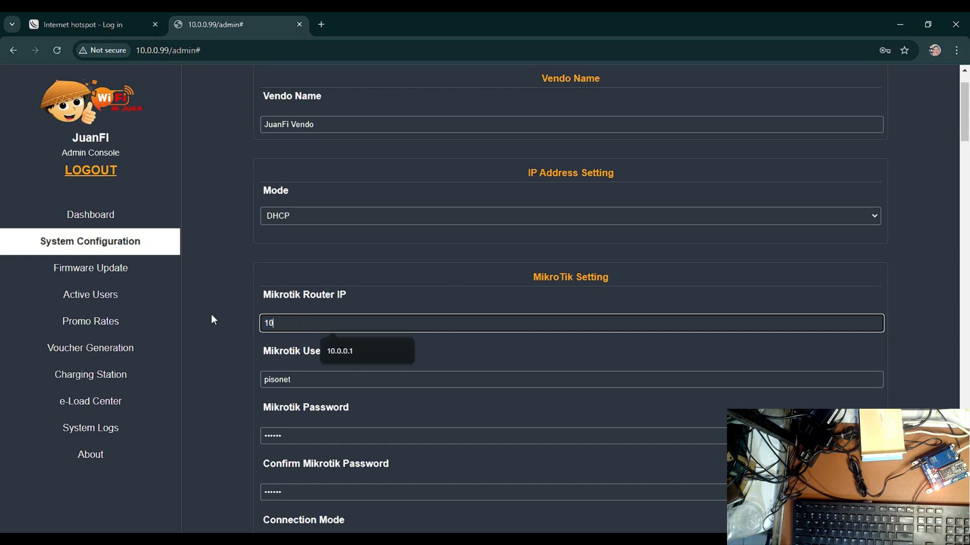
{"action": "left_click", "coordinate": [353, 355]}
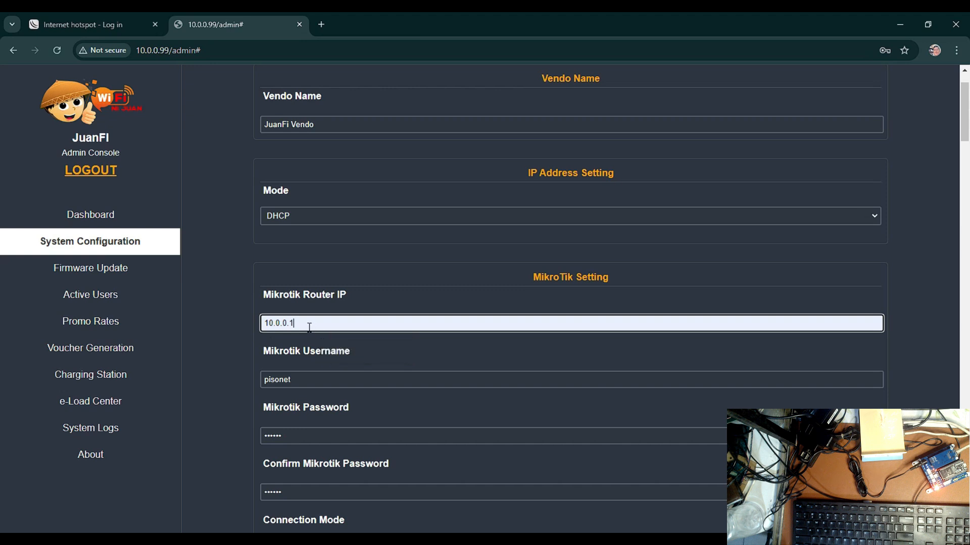
Set the Mikrotik Username in the MikroTik settings to vendo1
{"action": "scroll", "coordinate": [311, 327], "scroll_direction": "down", "scroll_amount": 2}
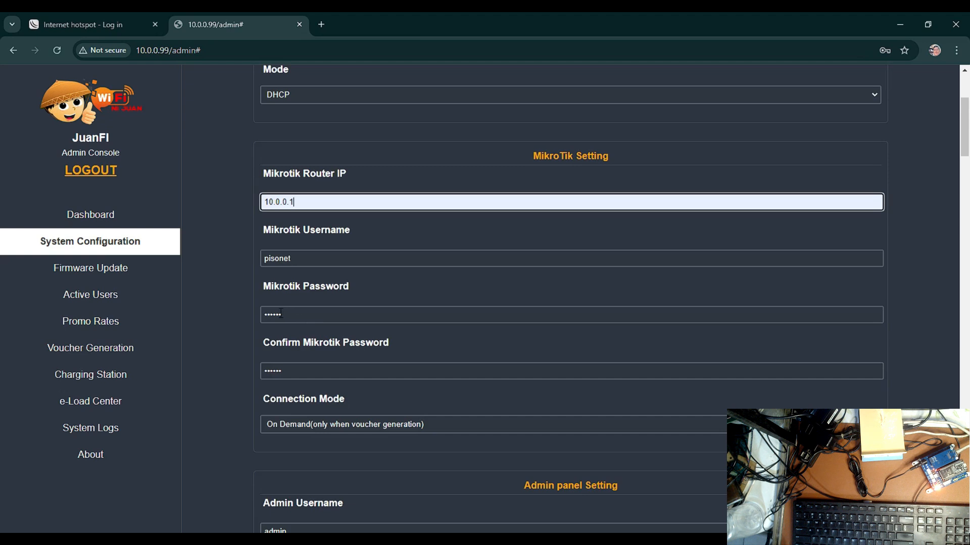
{"action": "left_click_drag", "start_coordinate": [299, 256], "coordinate": [253, 251]}
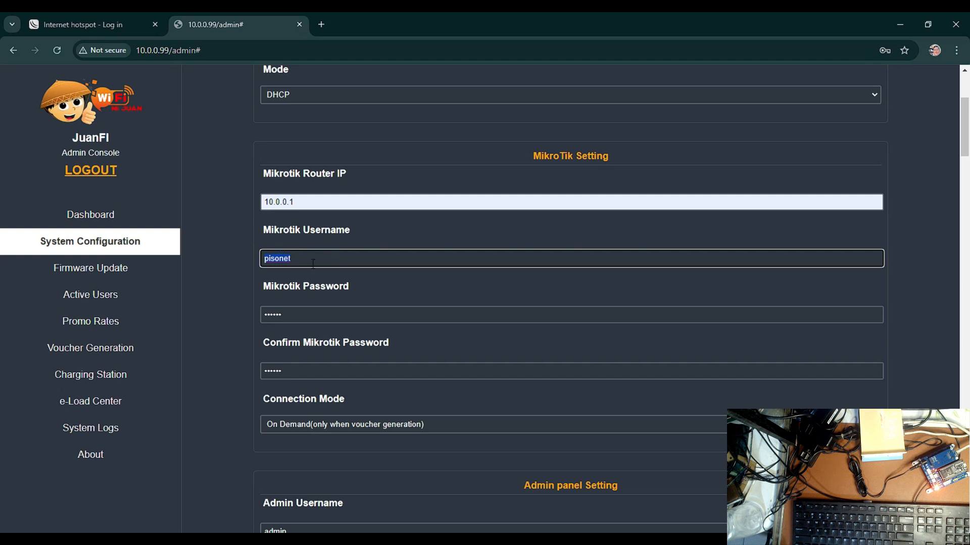
{"action": "type", "text": "ven"}
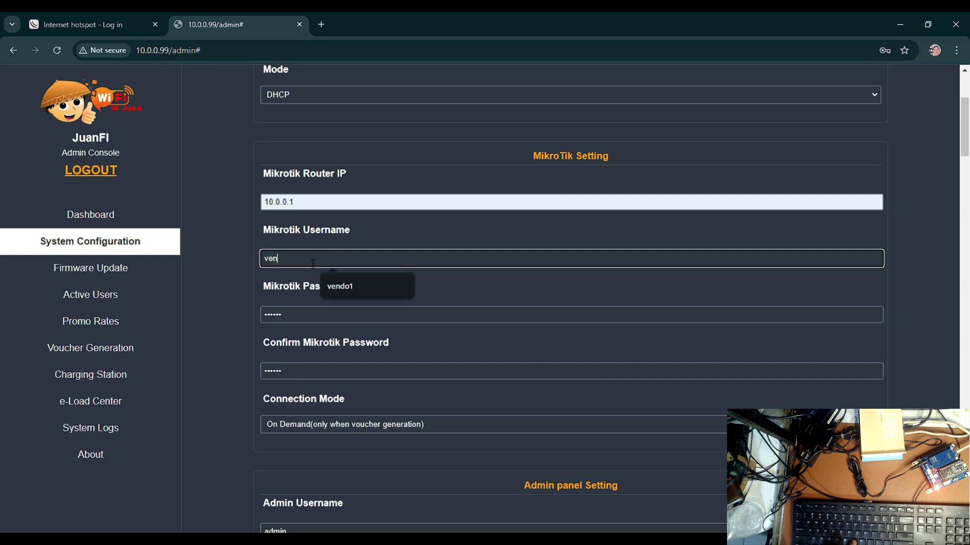
{"action": "type", "text": "do1"}
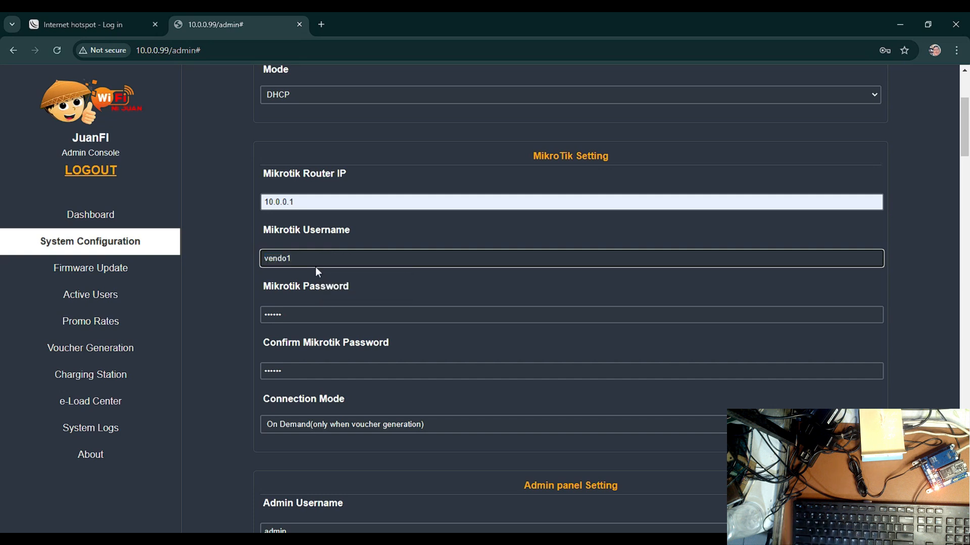
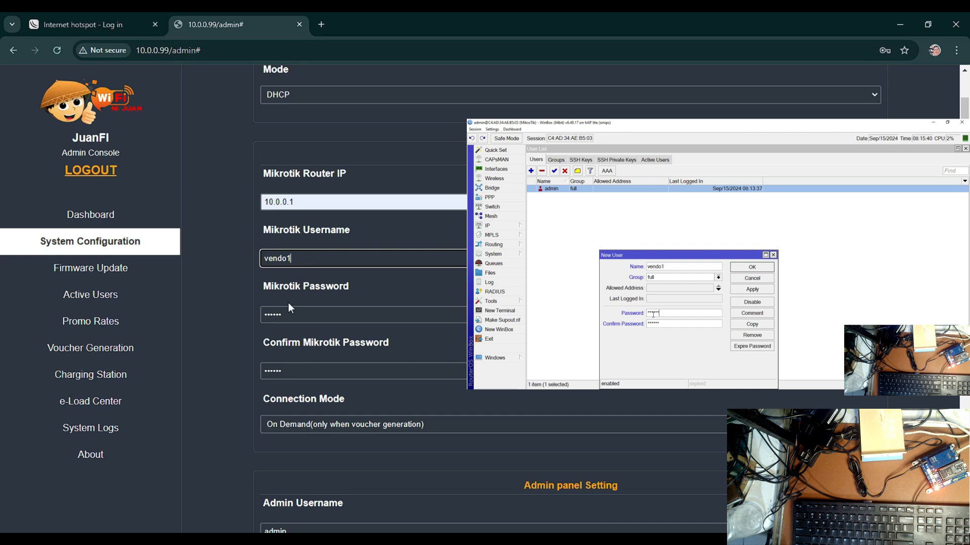
Enter the router user's password in the Mikrotik Password and Confirm Mikrotik Password fields
{"action": "key", "text": "Tab"}
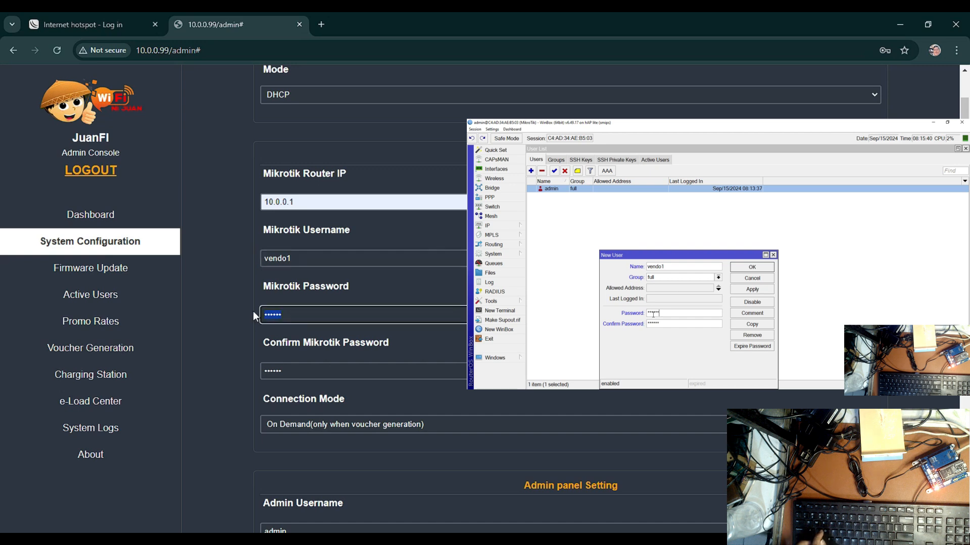
{"action": "type", "text": "••••••"}
{"action": "key", "text": "Tab"}
{"action": "type", "text": "••••••"}
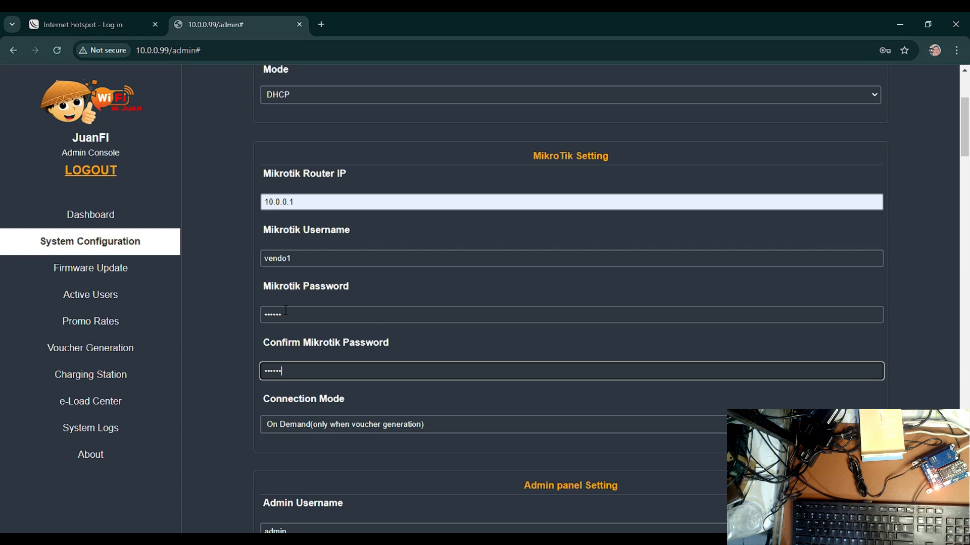
Set the MikroTik Connection Mode to Keep Alive(always connected)
{"action": "scroll", "coordinate": [279, 314], "scroll_direction": "down", "scroll_amount": 2}
{"action": "left_click", "coordinate": [384, 299]}
{"action": "left_click", "coordinate": [356, 319]}
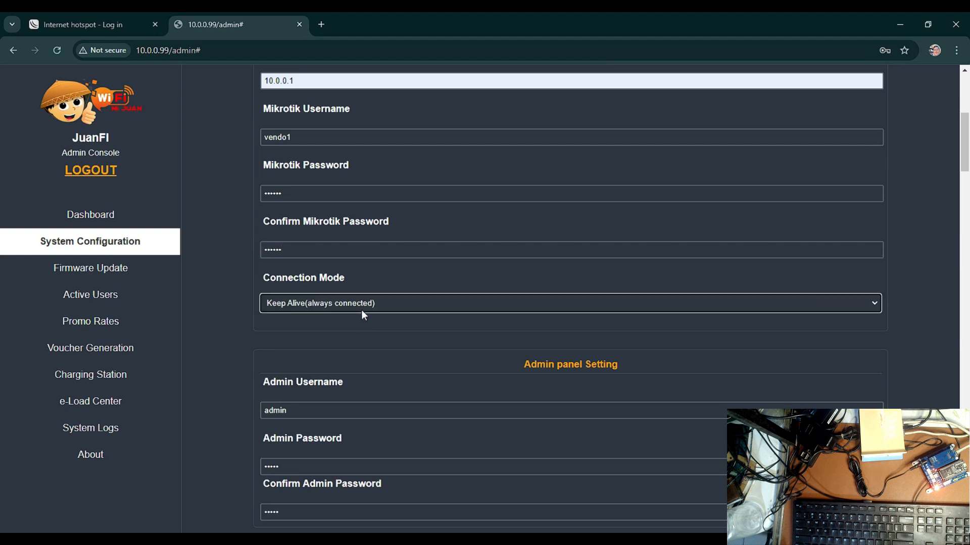
Enter a new admin password in the Admin Password and Confirm Admin Password fields
{"action": "scroll", "coordinate": [351, 316], "scroll_direction": "down", "scroll_amount": 5}
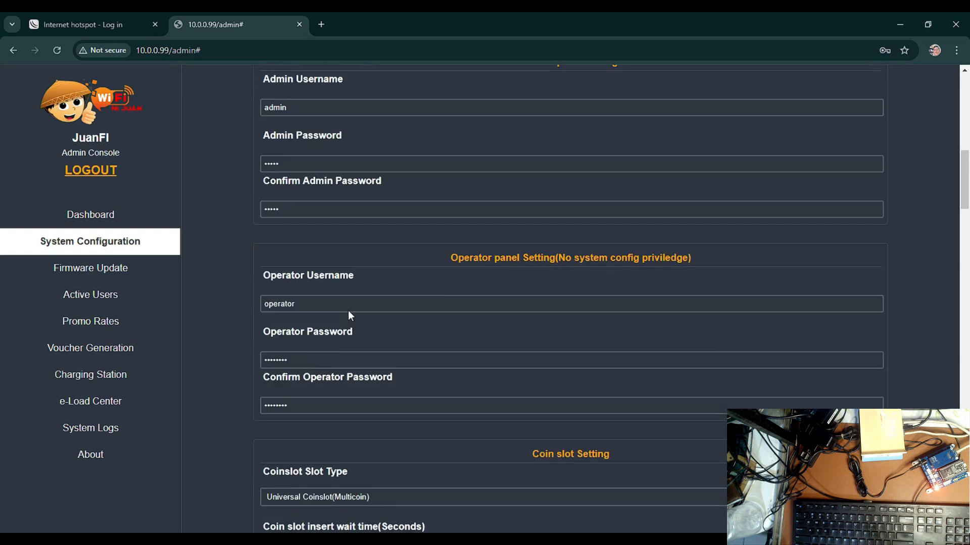
{"action": "scroll", "coordinate": [297, 300], "scroll_direction": "up", "scroll_amount": 1}
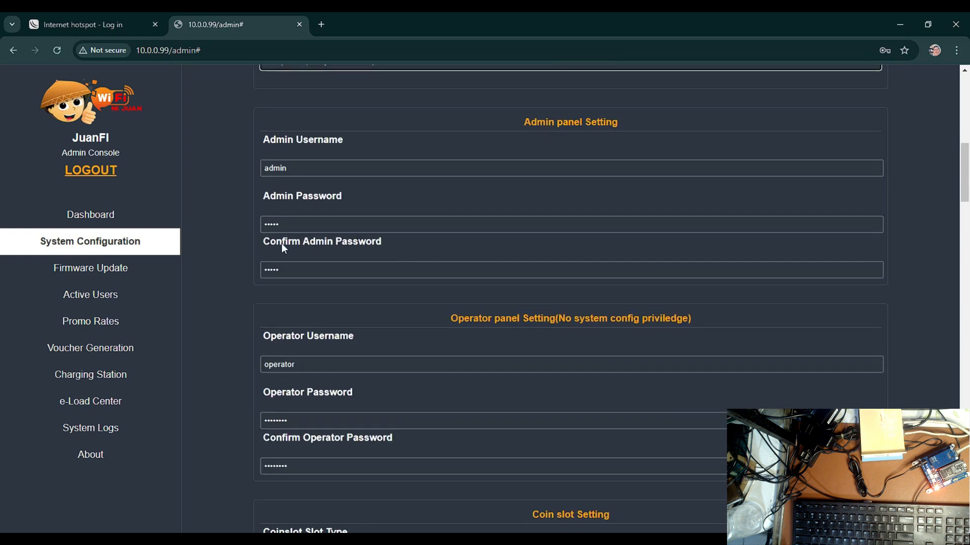
{"action": "double_click", "coordinate": [286, 223]}
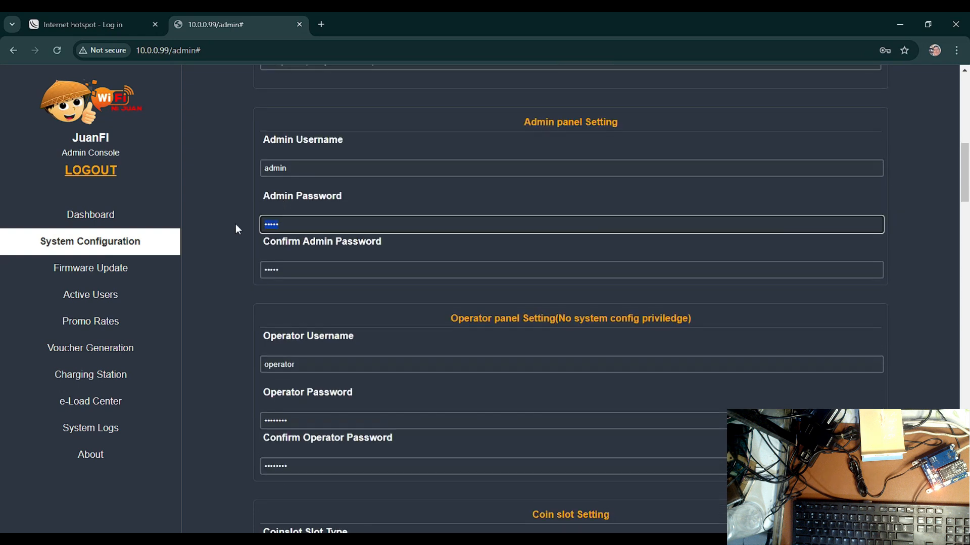
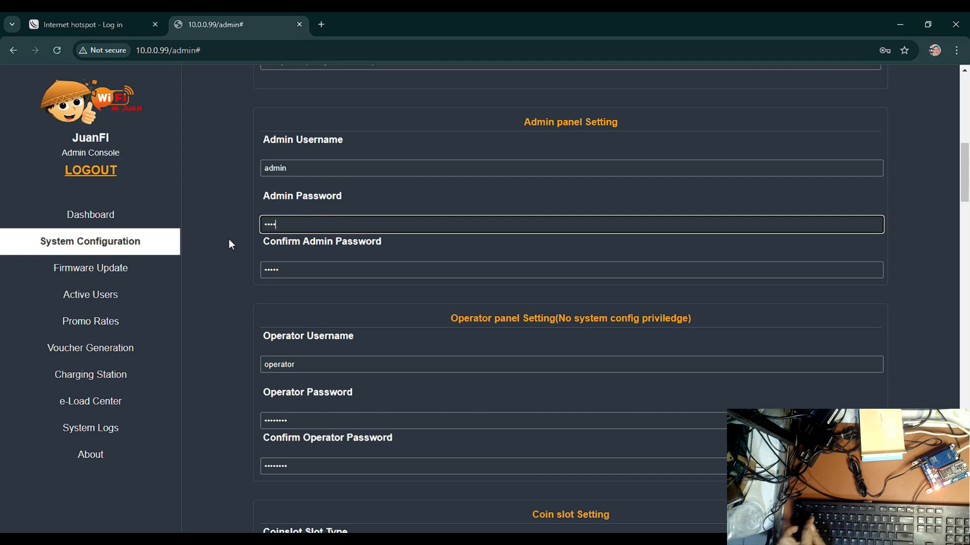
{"action": "left_click", "coordinate": [289, 269]}
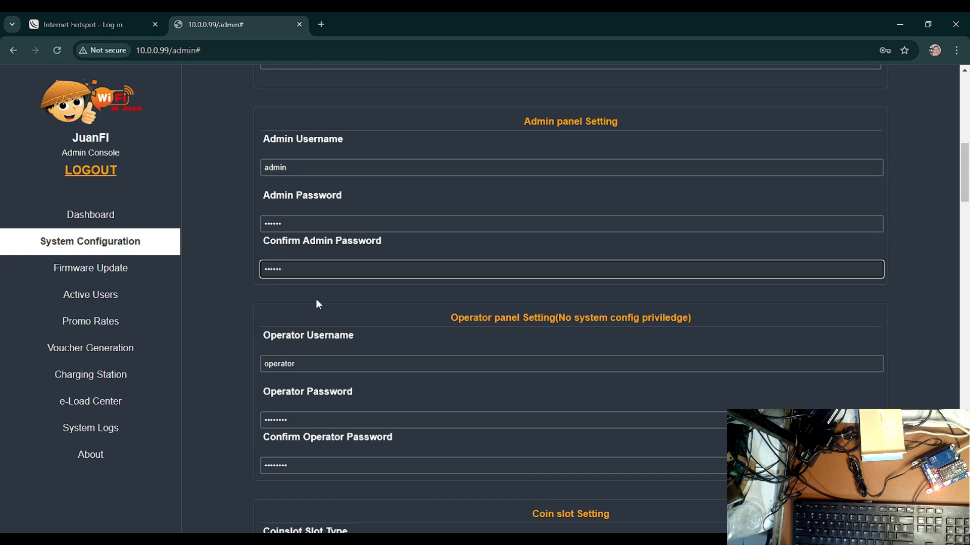
Enter a new operator password in the Operator Password and Confirm Operator Password fields
{"action": "scroll", "coordinate": [316, 299], "scroll_direction": "down", "scroll_amount": 2}
{"action": "double_click", "coordinate": [302, 300]}
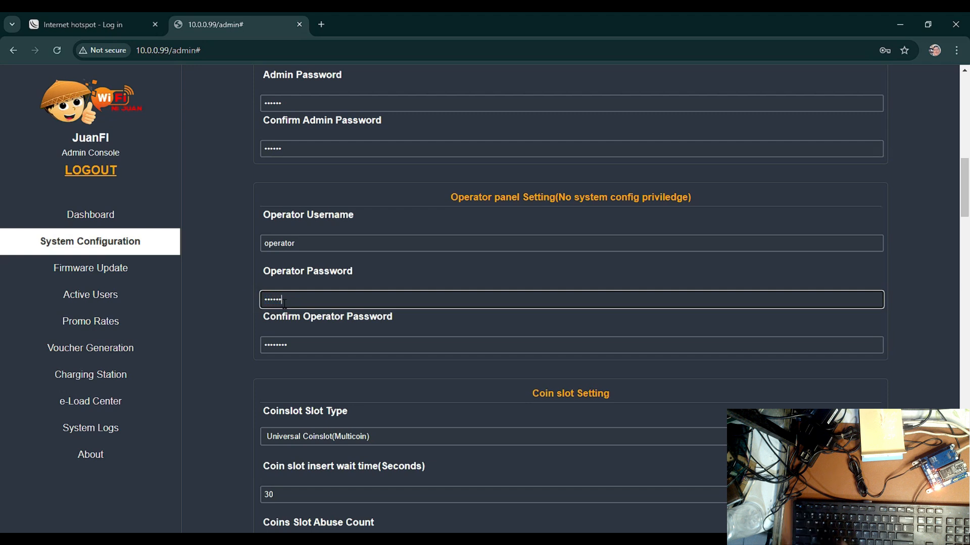
{"action": "key", "text": "Tab"}
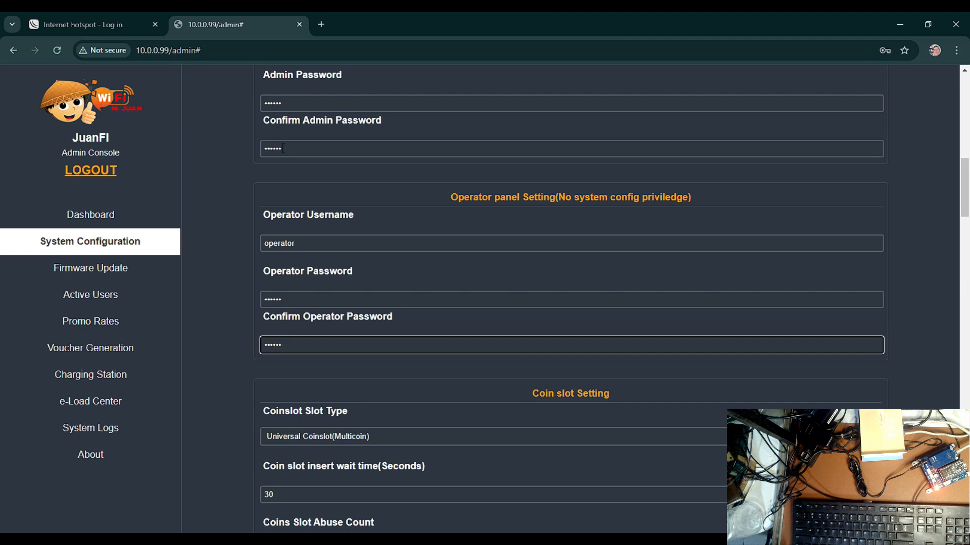
Set the coin slot insert wait time to 60 seconds
{"action": "scroll", "coordinate": [331, 321], "scroll_direction": "down", "scroll_amount": 8}
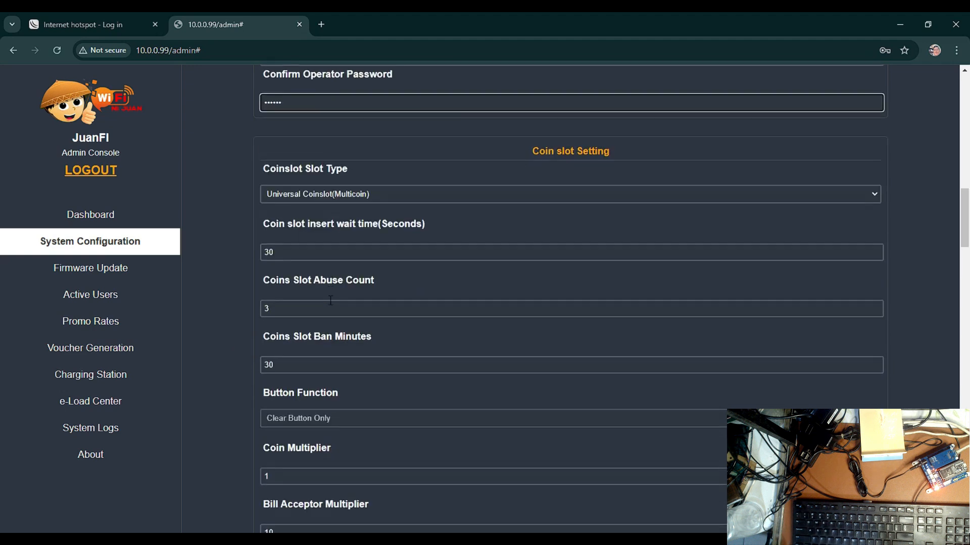
{"action": "scroll", "coordinate": [299, 248], "scroll_direction": "up", "scroll_amount": 3}
{"action": "left_click", "coordinate": [279, 251]}
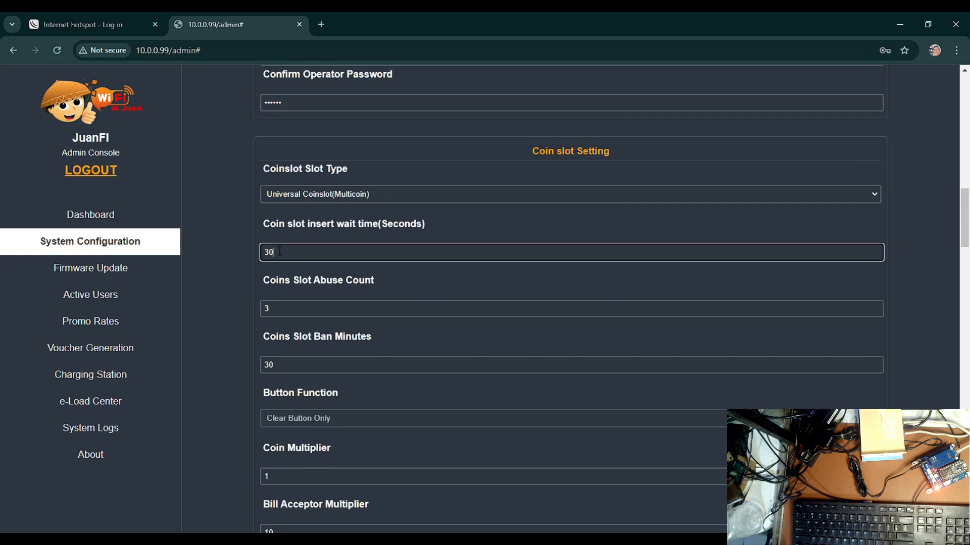
{"action": "key", "text": "BackSpace"}
{"action": "key", "text": "BackSpace"}
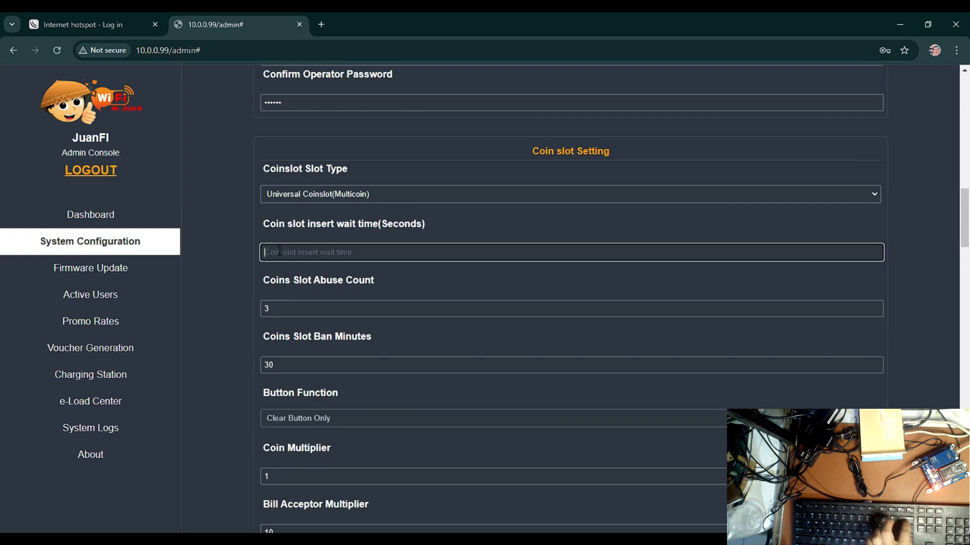
{"action": "type", "text": "60"}
Set the Coins Slot Abuse Count to 300 and the Coins Slot Ban Minutes to 1
{"action": "scroll", "coordinate": [315, 266], "scroll_direction": "down", "scroll_amount": 1}
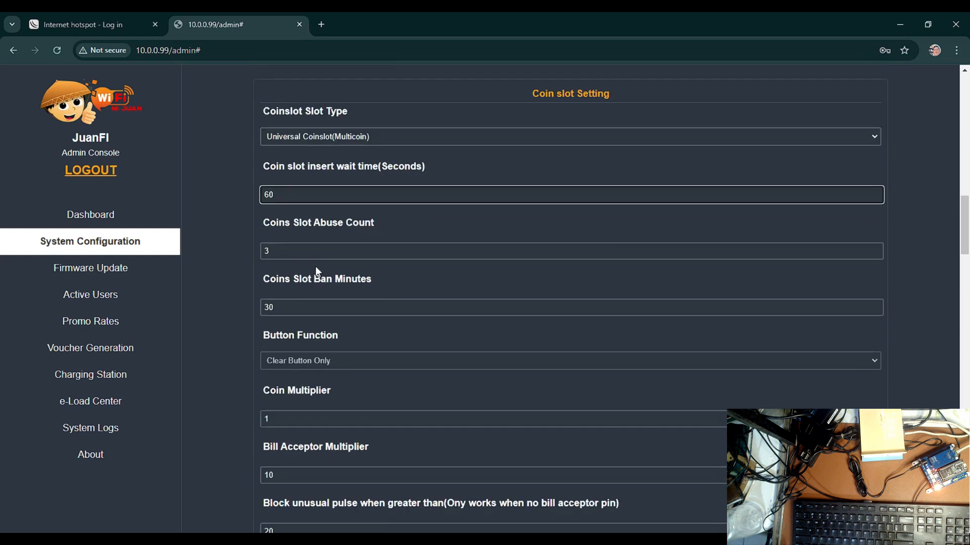
{"action": "left_click", "coordinate": [326, 250]}
{"action": "left_click", "coordinate": [341, 277]}
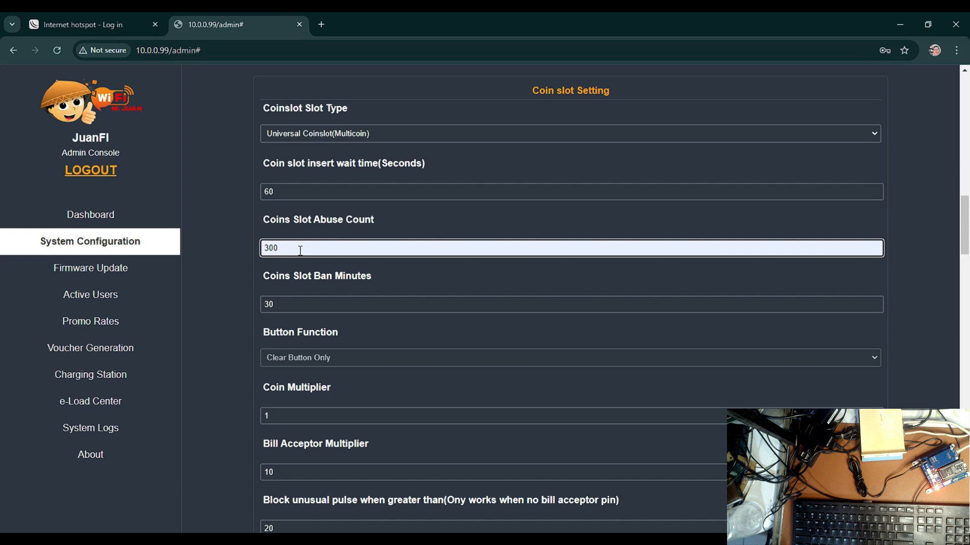
{"action": "scroll", "coordinate": [293, 250], "scroll_direction": "down", "scroll_amount": 1}
{"action": "key", "text": "Tab"}
{"action": "type", "text": "1"}
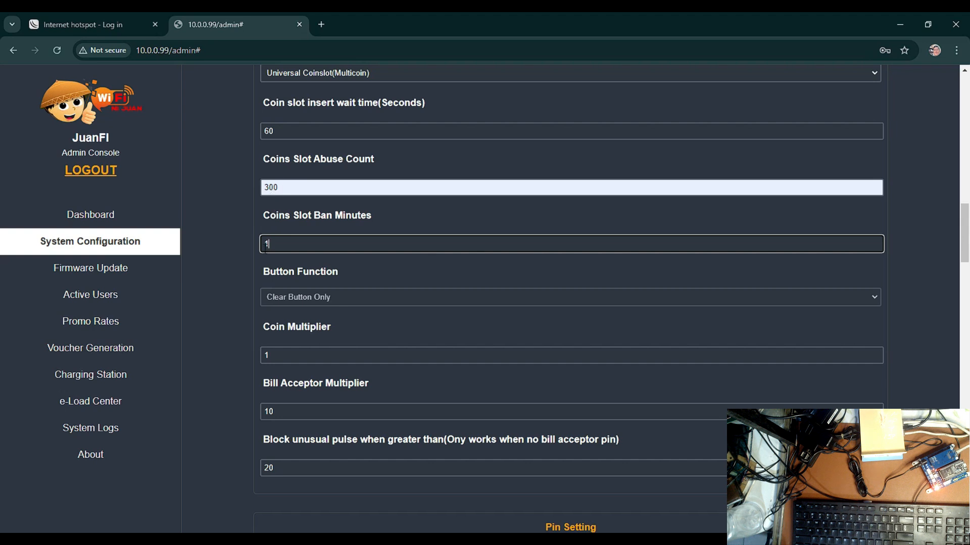
Generate an API key for the remote API in the Other Setting section
{"action": "scroll", "coordinate": [247, 317], "scroll_direction": "down", "scroll_amount": 10}
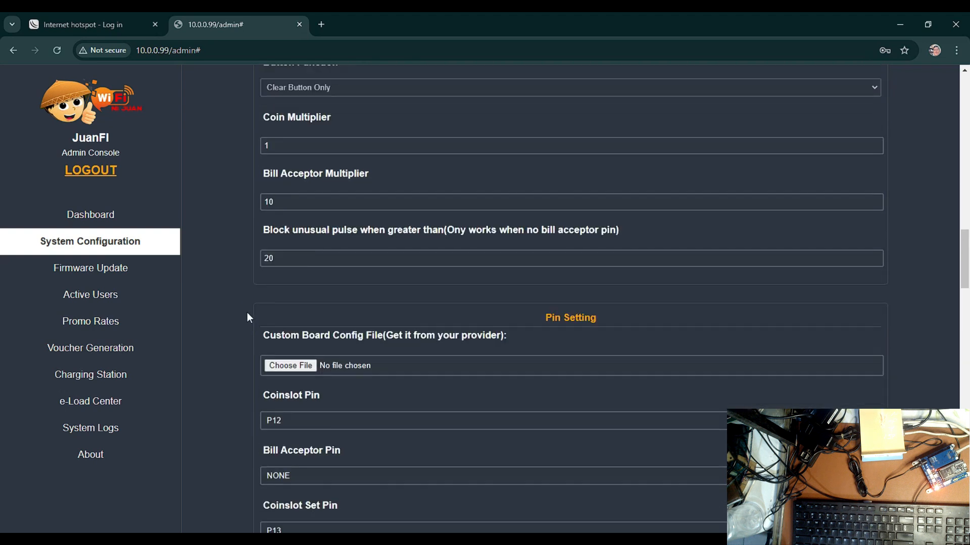
{"action": "scroll", "coordinate": [247, 317], "scroll_direction": "down", "scroll_amount": 13}
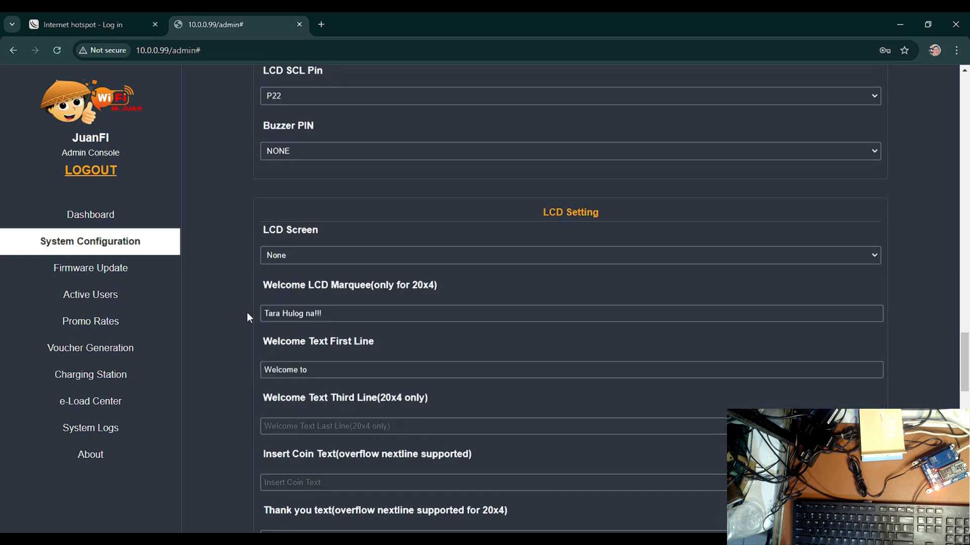
{"action": "scroll", "coordinate": [247, 317], "scroll_direction": "down", "scroll_amount": 16}
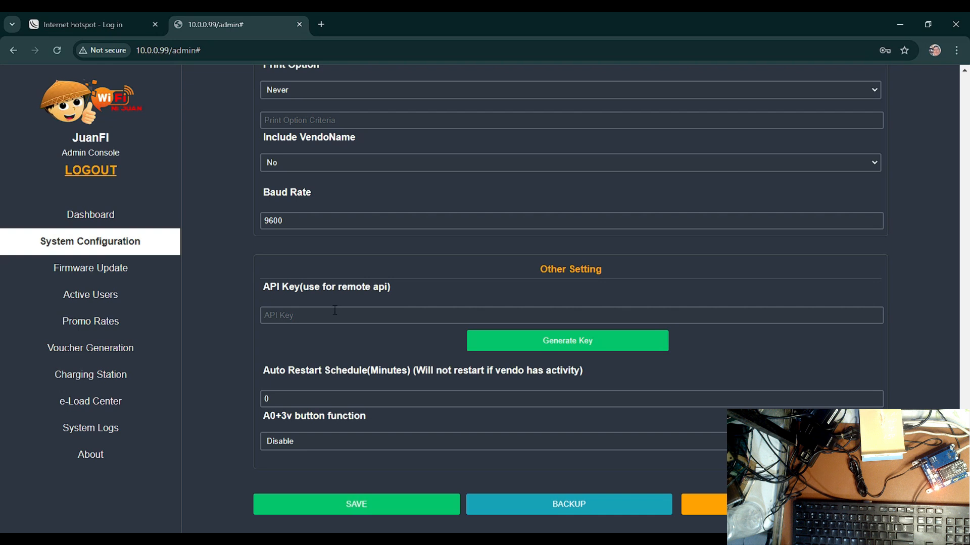
{"action": "left_click", "coordinate": [498, 346]}
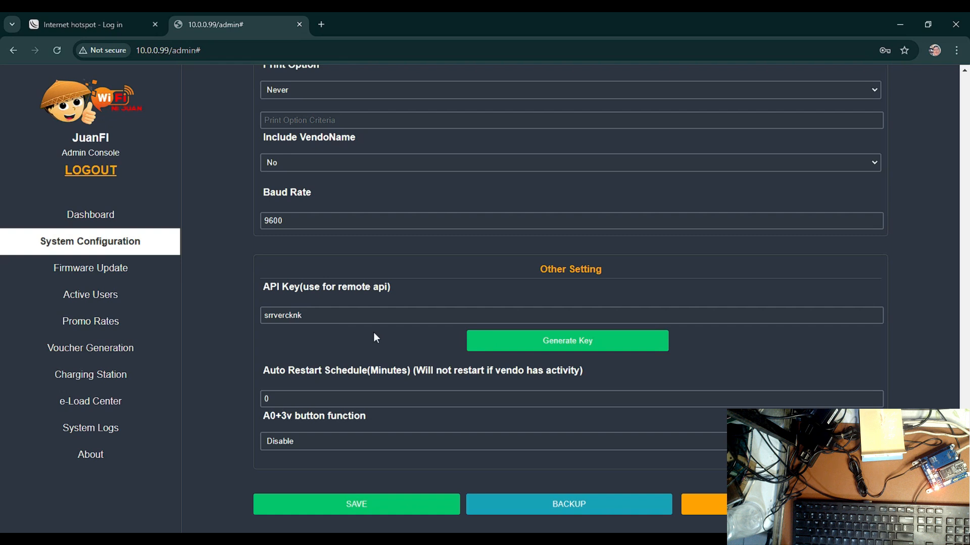
Set the Auto Restart Schedule to 60 minutes and save the system configuration
{"action": "left_click", "coordinate": [301, 391]}
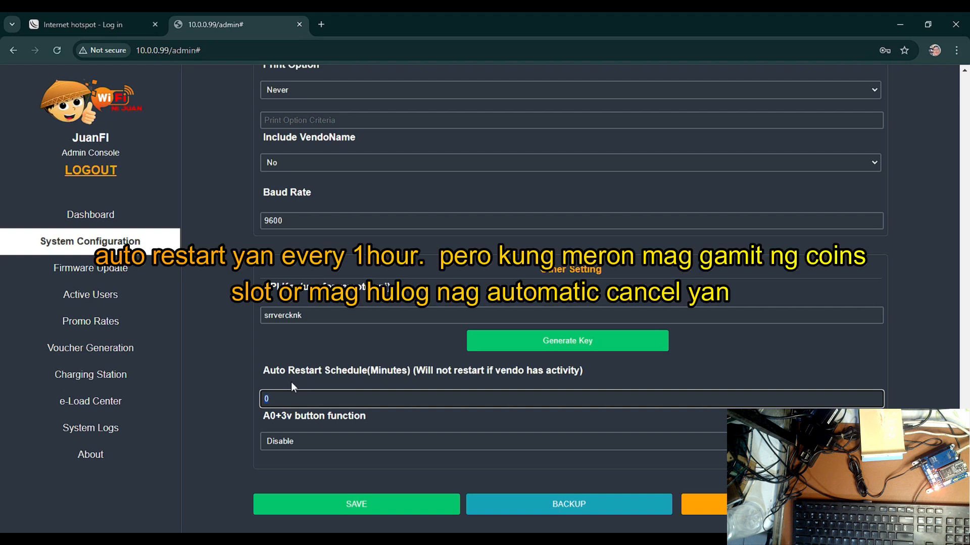
{"action": "type", "text": "60"}
{"action": "left_click", "coordinate": [226, 362]}
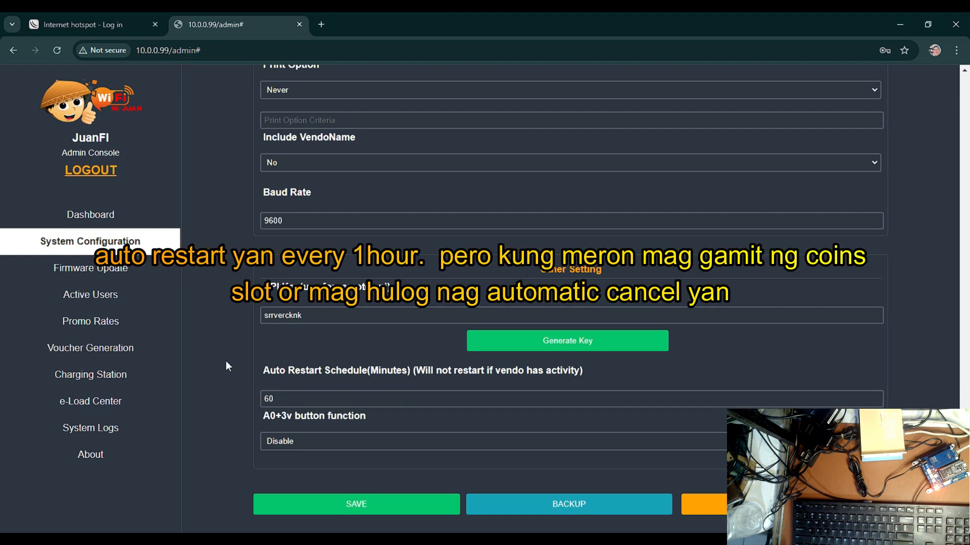
{"action": "left_click", "coordinate": [362, 504]}
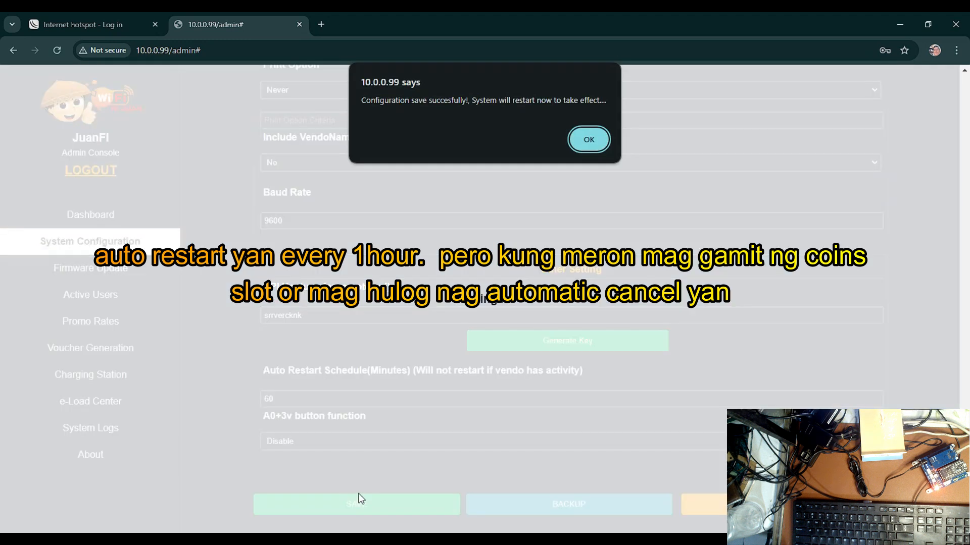
{"action": "left_click", "coordinate": [589, 140]}
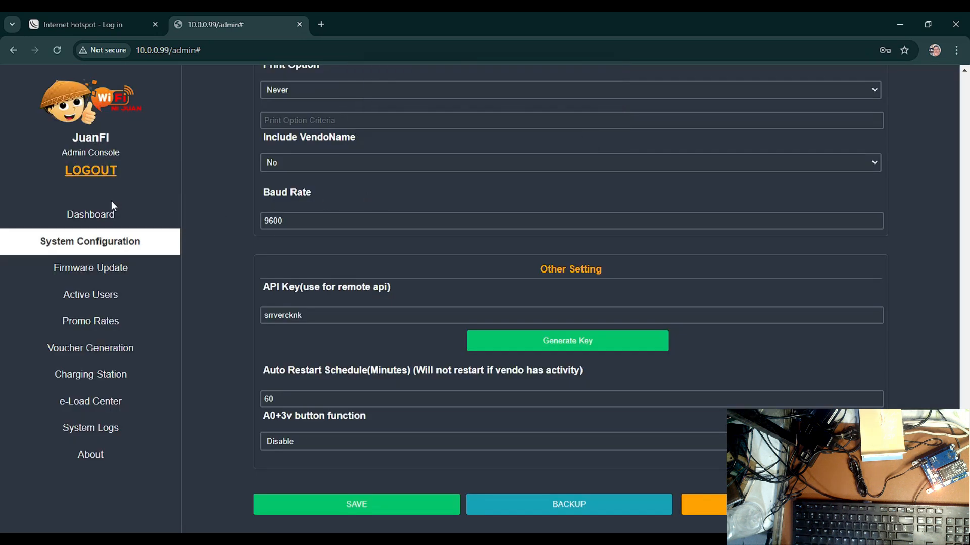
Return to the dashboard and log in again as admin with the account password, with Show Password enabled
{"action": "left_click", "coordinate": [119, 216]}
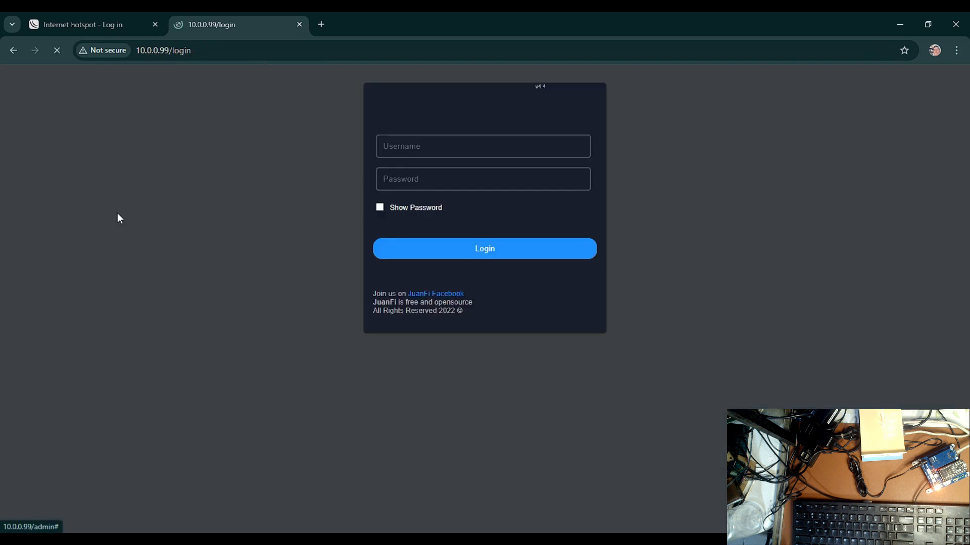
{"action": "left_click", "coordinate": [379, 253]}
{"action": "left_click", "coordinate": [406, 194]}
{"action": "type", "text": "admin"}
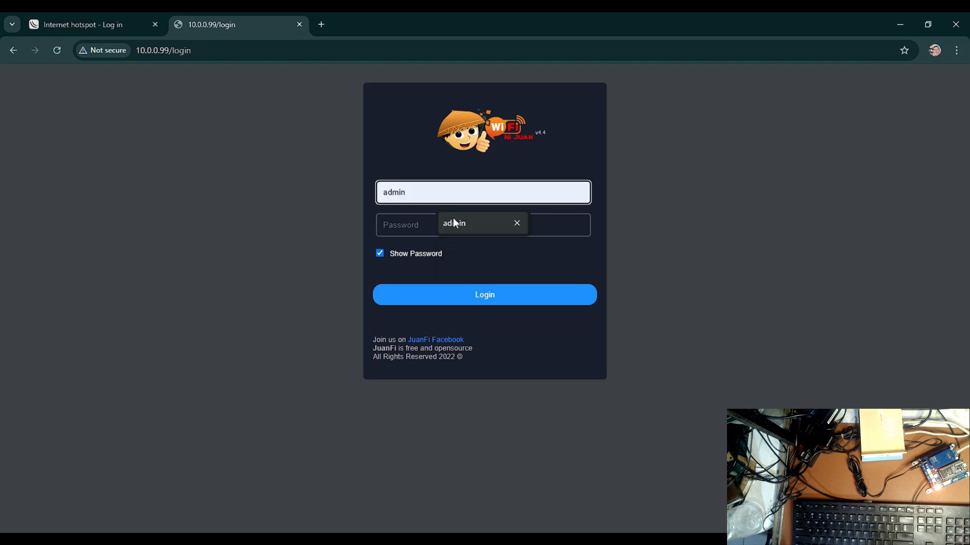
{"action": "left_click", "coordinate": [453, 218]}
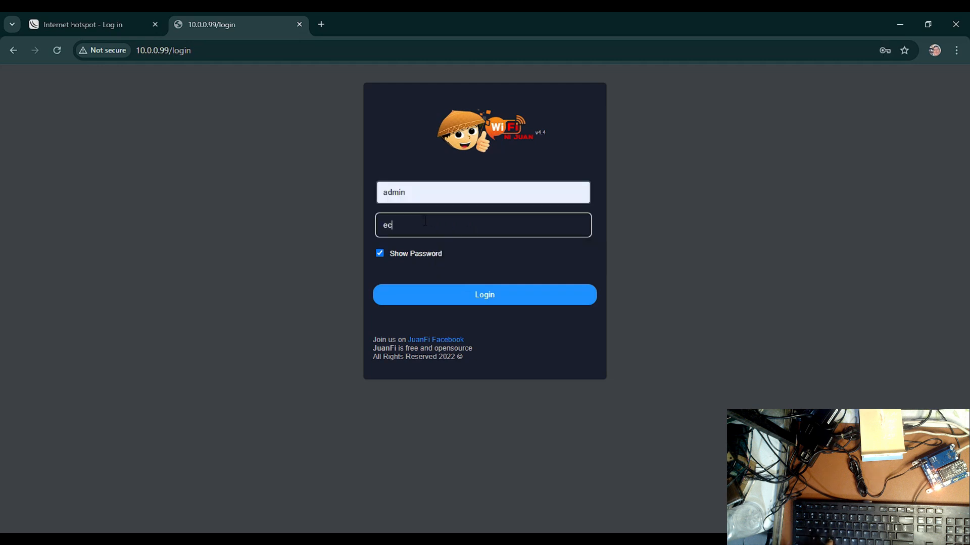
{"action": "left_click", "coordinate": [478, 301]}
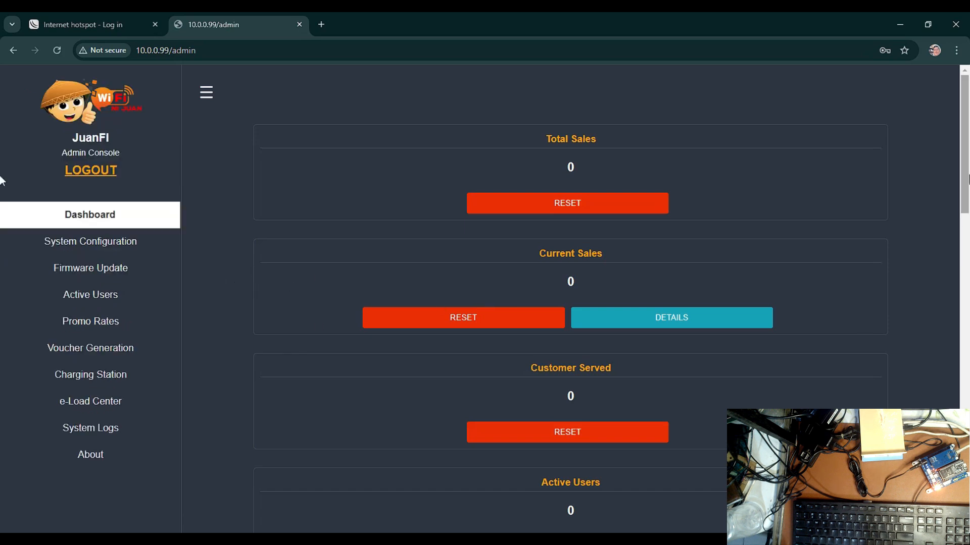
Check the Internet and Mikrotik status on the dashboard, and view the hotspot login page at 10.0.0.1
{"action": "scroll", "coordinate": [571, 298], "scroll_direction": "down", "scroll_amount": 20}
{"action": "scroll", "coordinate": [637, 495], "scroll_direction": "down", "scroll_amount": 3}
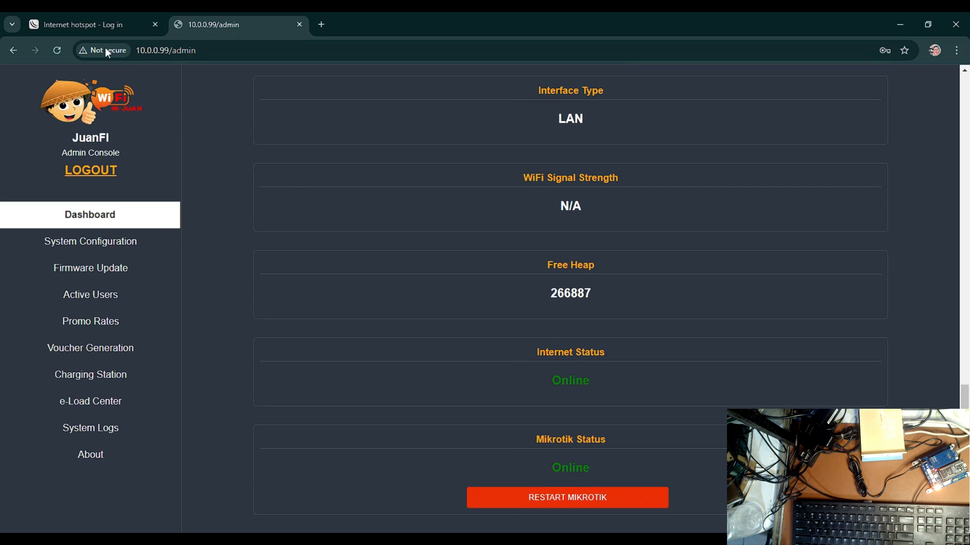
{"action": "left_click", "coordinate": [91, 23]}
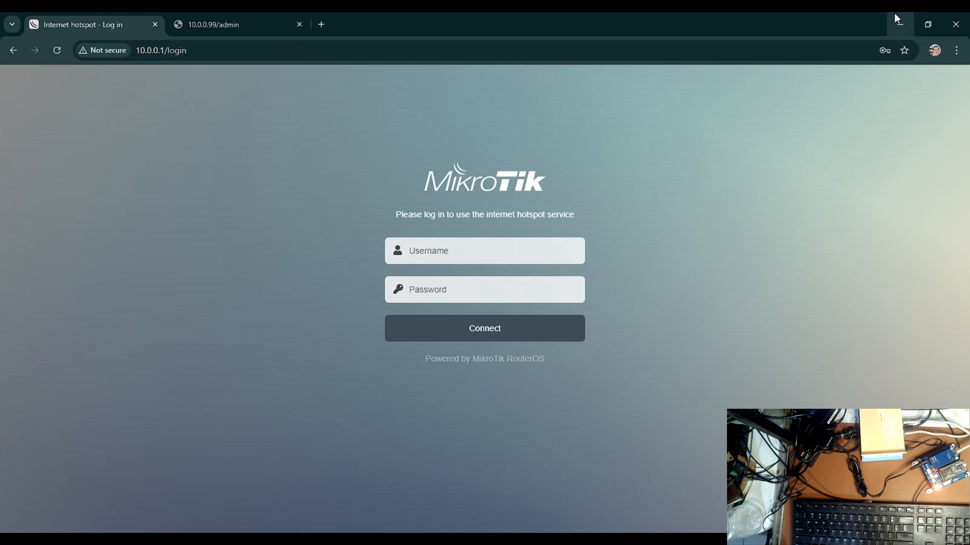
Switch to WinBox and delete the hotspot directory from the router's file list
{"action": "left_click", "coordinate": [900, 24]}
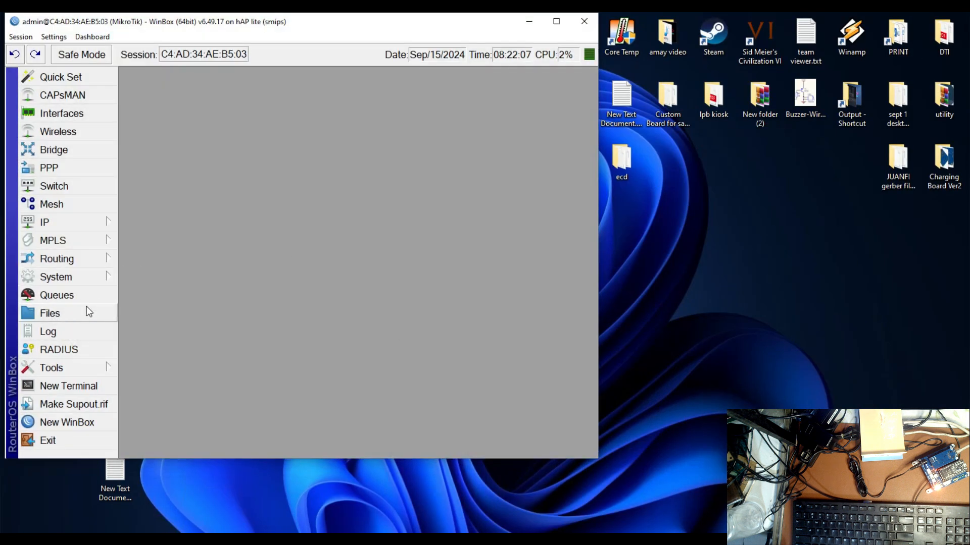
{"action": "left_click", "coordinate": [93, 313]}
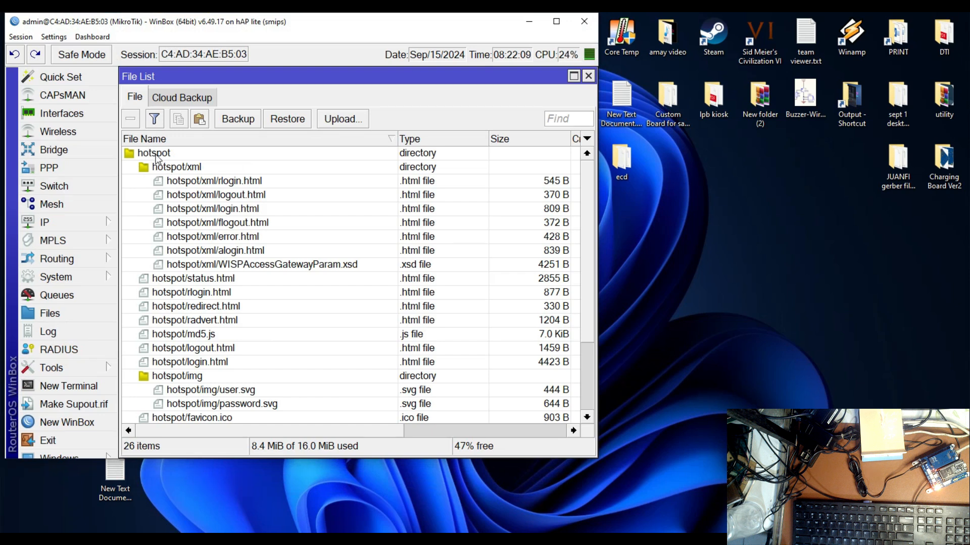
{"action": "left_click", "coordinate": [156, 156]}
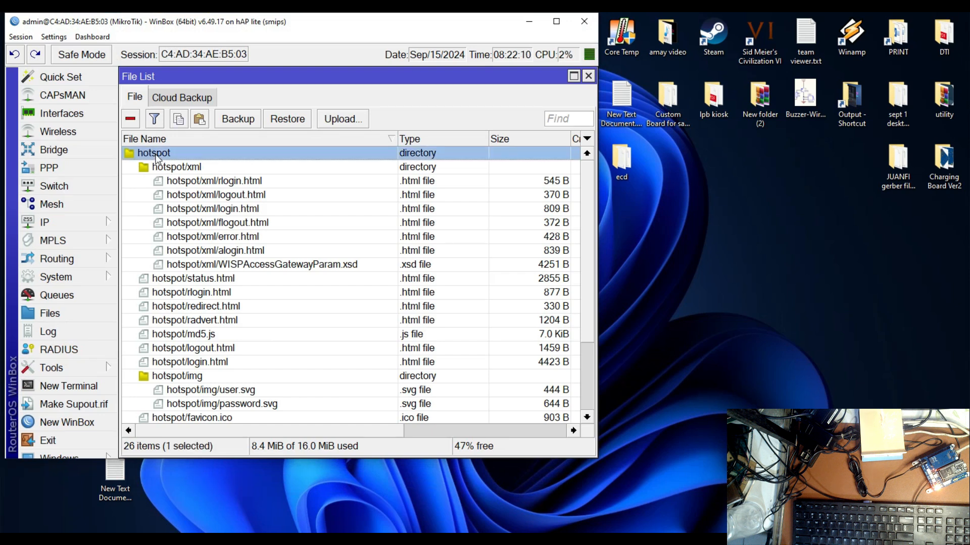
{"action": "left_click", "coordinate": [131, 121]}
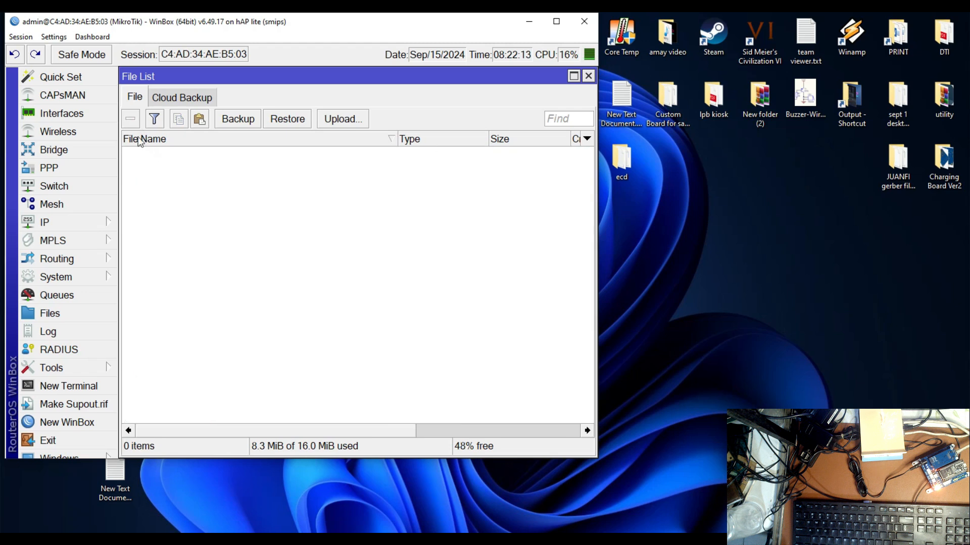
Upload the hotspot folder from the ecd folder in File Explorer to the router's file list
{"action": "left_click_drag", "start_coordinate": [426, 22], "coordinate": [451, 96]}
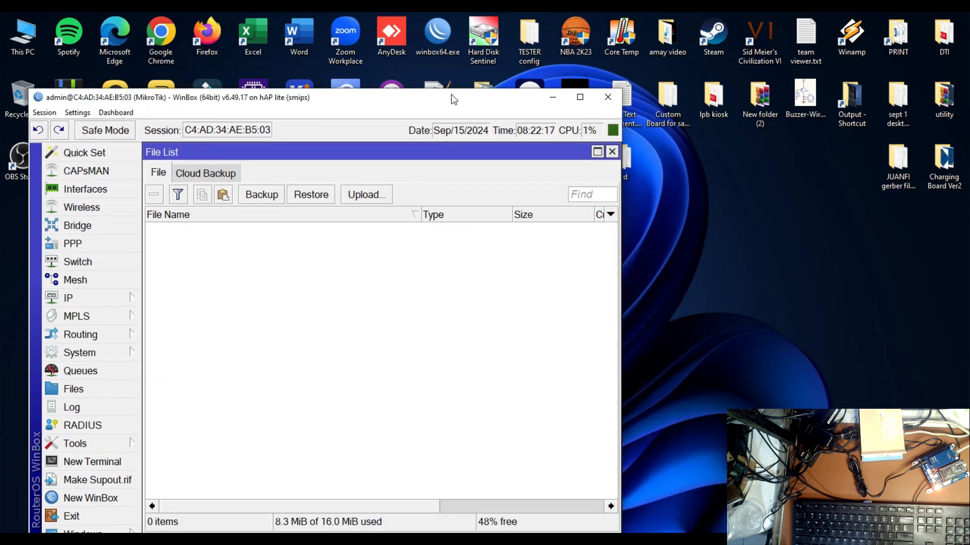
{"action": "left_click", "coordinate": [338, 541]}
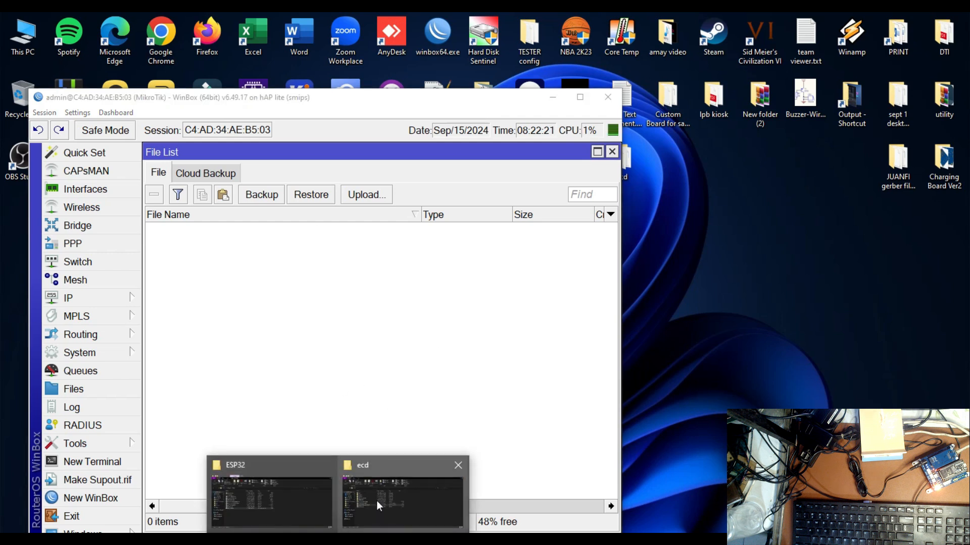
{"action": "mouse_move", "coordinate": [378, 501]}
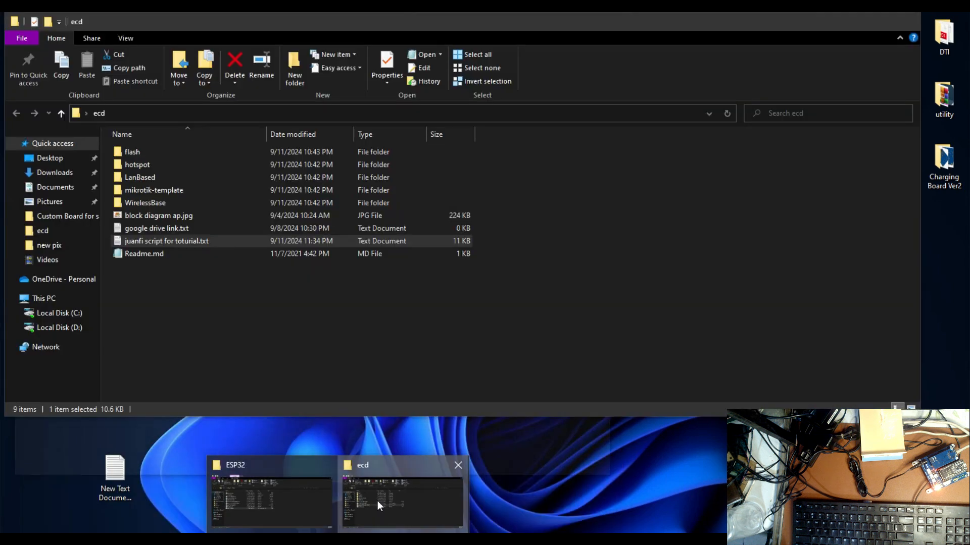
{"action": "left_click", "coordinate": [377, 501]}
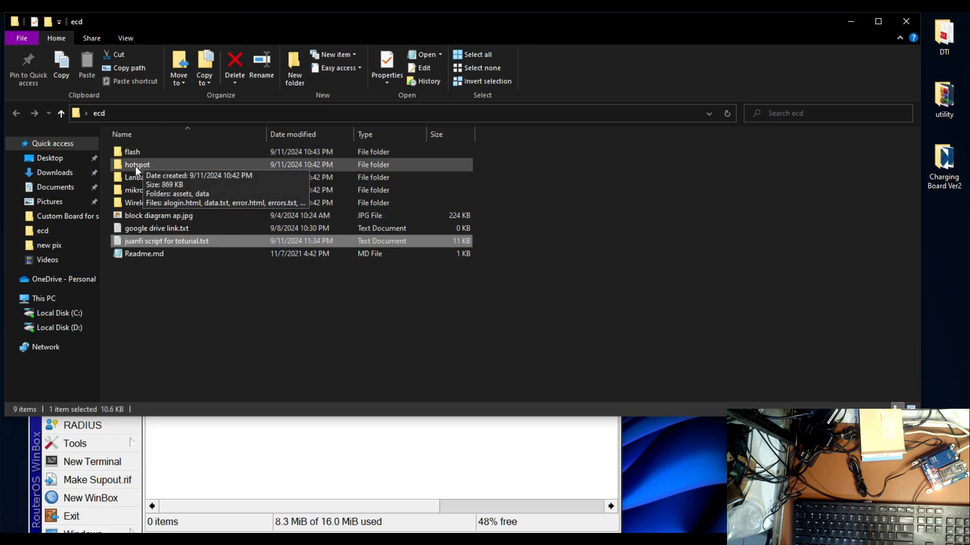
{"action": "left_click_drag", "start_coordinate": [194, 27], "coordinate": [601, 77]}
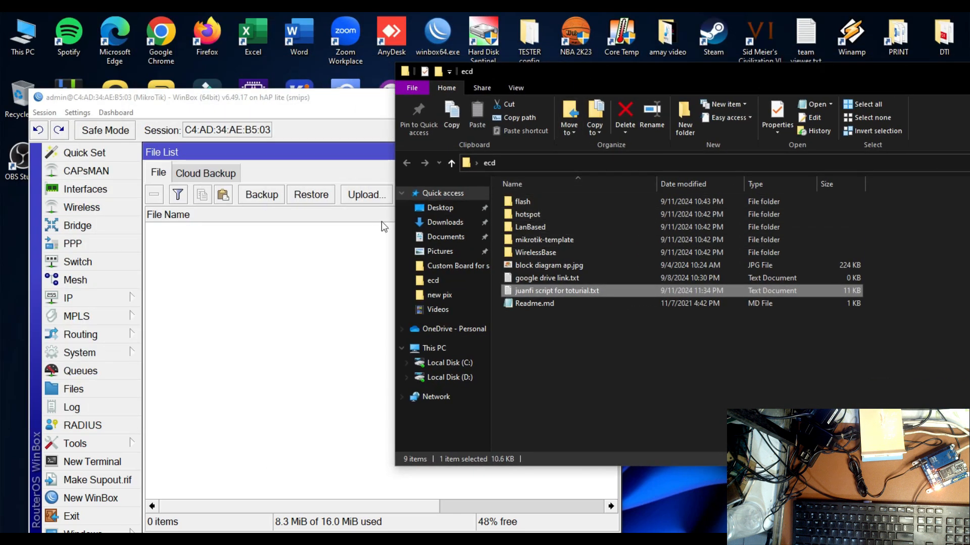
{"action": "left_click_drag", "start_coordinate": [527, 213], "coordinate": [303, 303]}
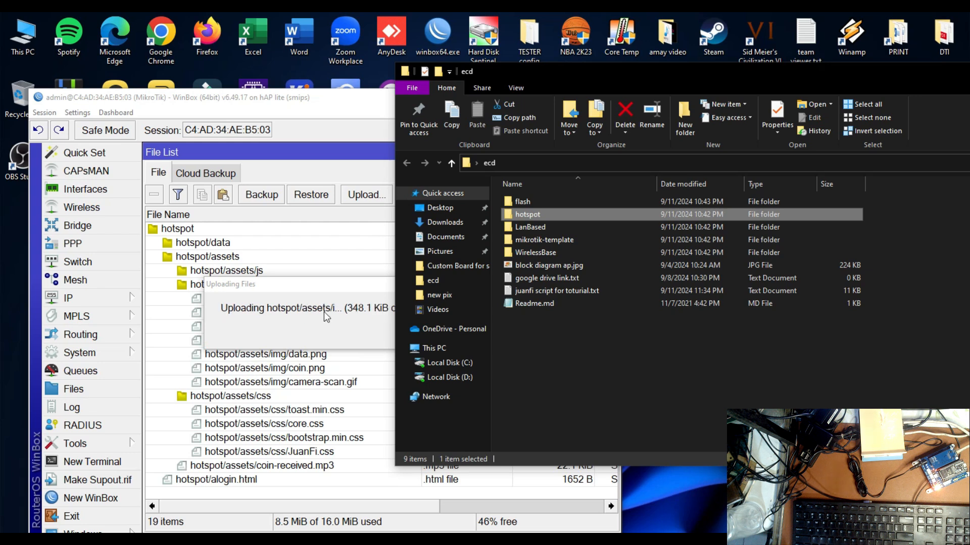
{"action": "left_click_drag", "start_coordinate": [535, 74], "coordinate": [928, 93]}
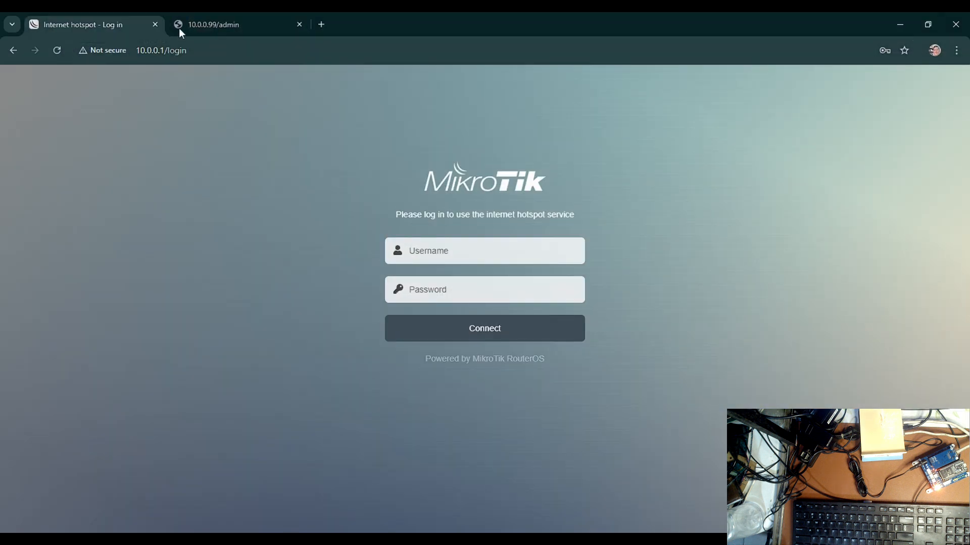
Switch to the browser and reload the hotspot login page at 10.0.0.1/login to check the uploaded portal
{"action": "left_click", "coordinate": [57, 51]}
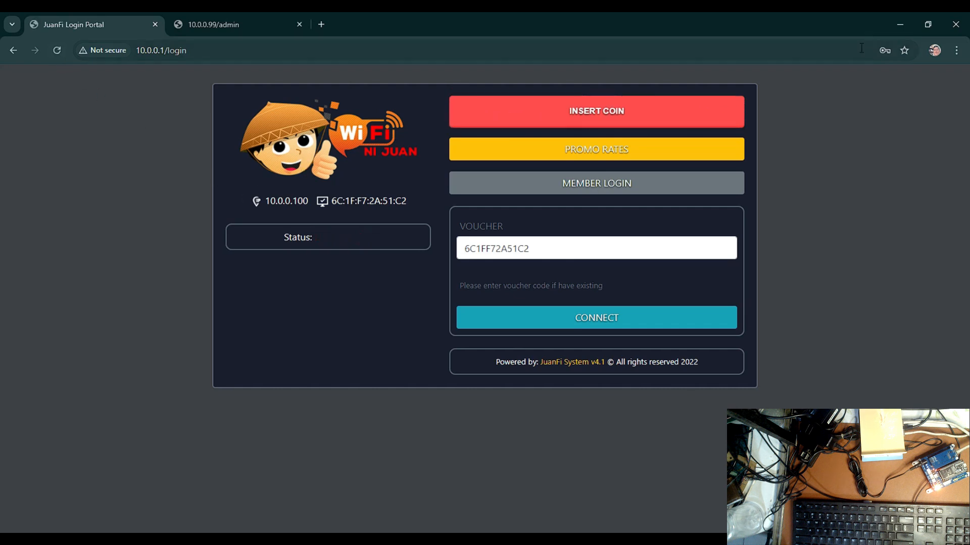
{"action": "left_click", "coordinate": [897, 24]}
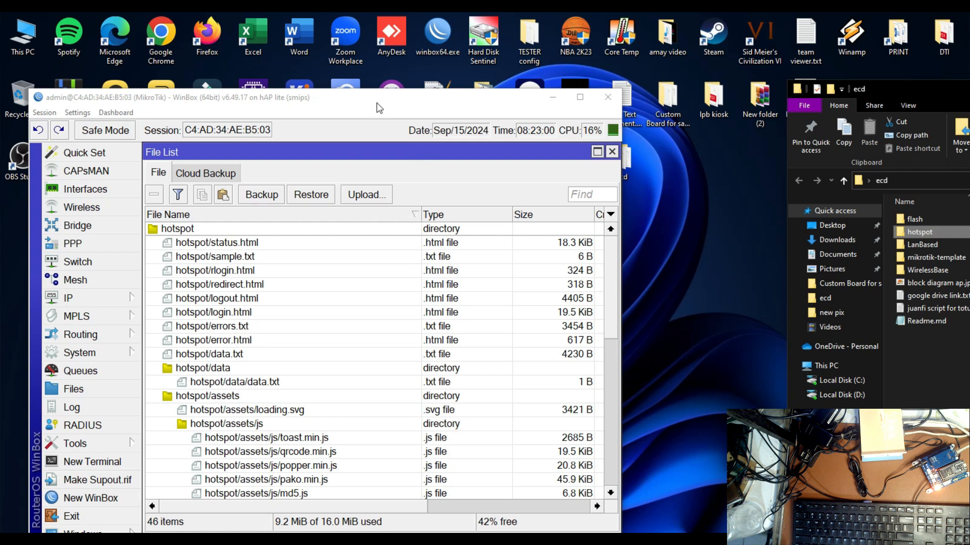
Delete the old config.js file from the desktop
{"action": "left_click_drag", "start_coordinate": [377, 107], "coordinate": [537, 64]}
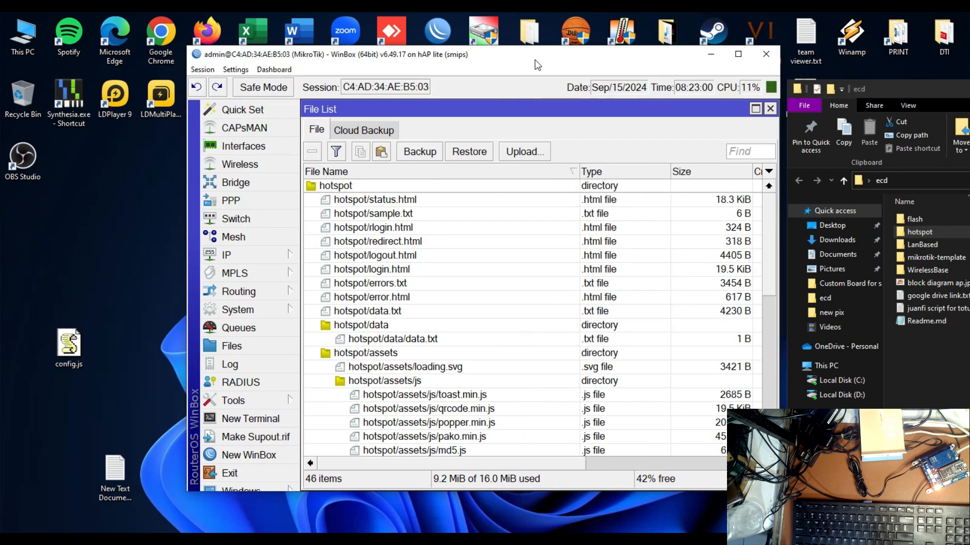
{"action": "left_click", "coordinate": [82, 346]}
{"action": "key", "text": "Delete"}
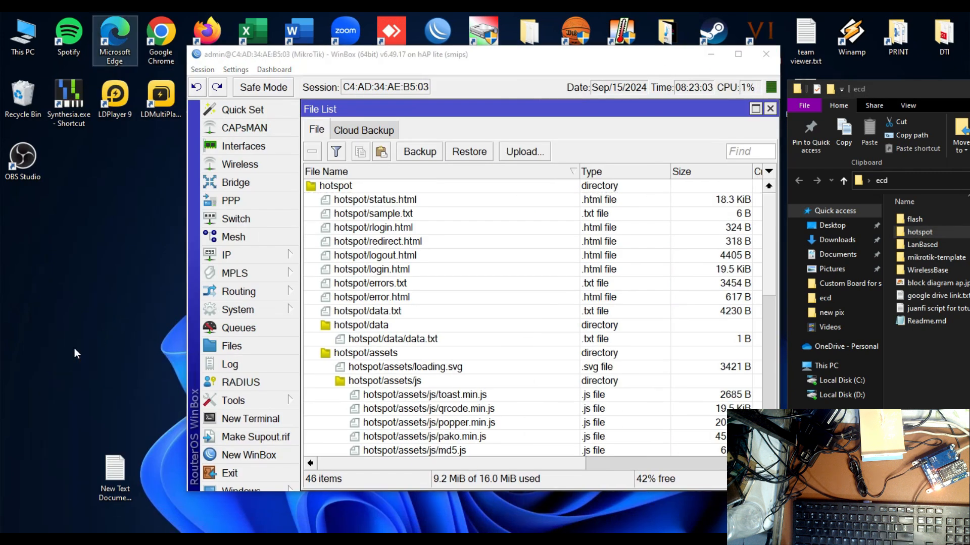
Download hotspot/assets/js/config.js from the router's file list to the Desktop folder
{"action": "scroll", "coordinate": [422, 331], "scroll_direction": "down", "scroll_amount": 5}
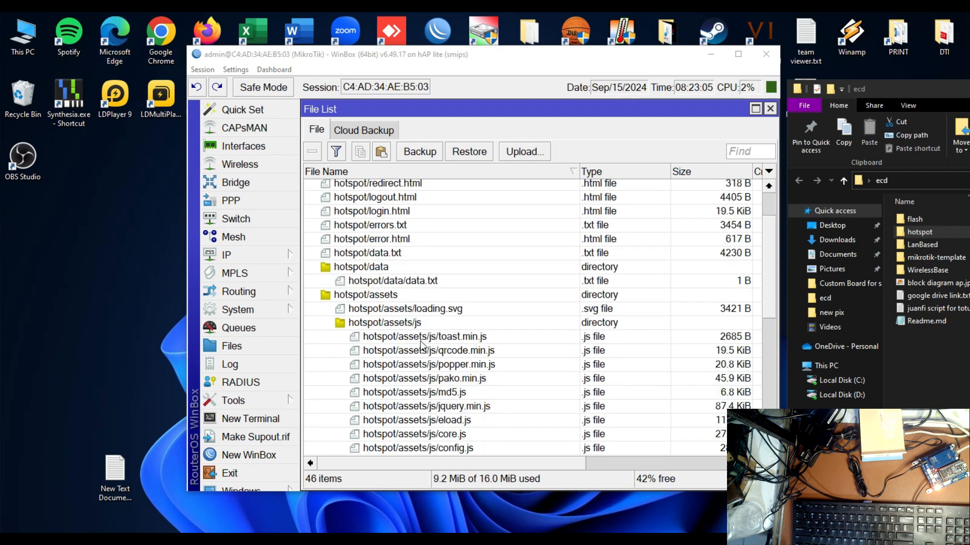
{"action": "scroll", "coordinate": [422, 346], "scroll_direction": "down", "scroll_amount": 2}
{"action": "scroll", "coordinate": [421, 347], "scroll_direction": "up", "scroll_amount": 5}
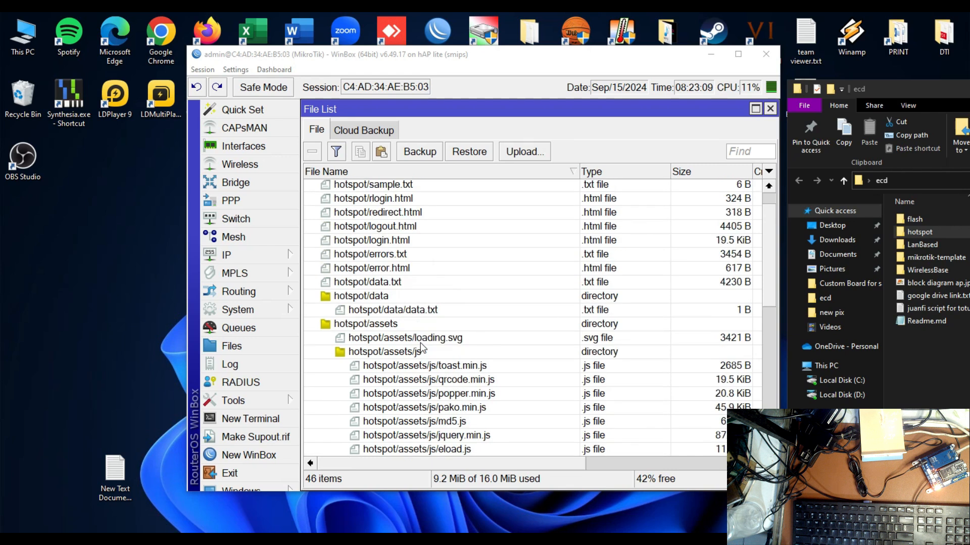
{"action": "scroll", "coordinate": [508, 363], "scroll_direction": "down", "scroll_amount": 5}
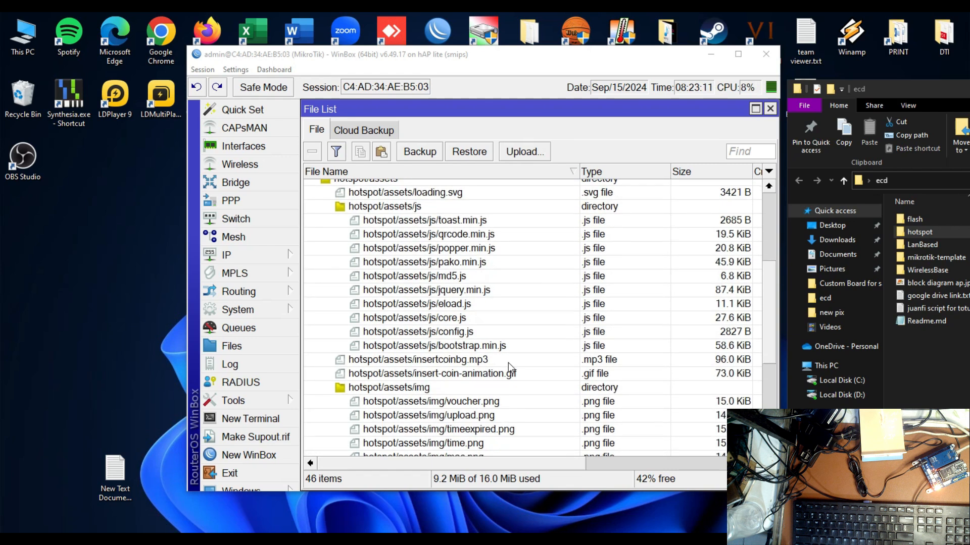
{"action": "right_click", "coordinate": [453, 335]}
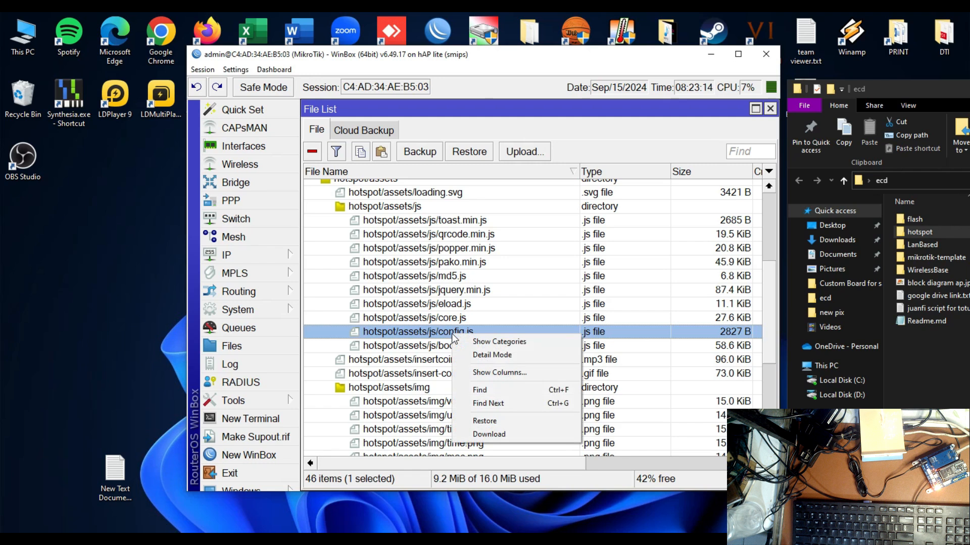
{"action": "left_click", "coordinate": [494, 435]}
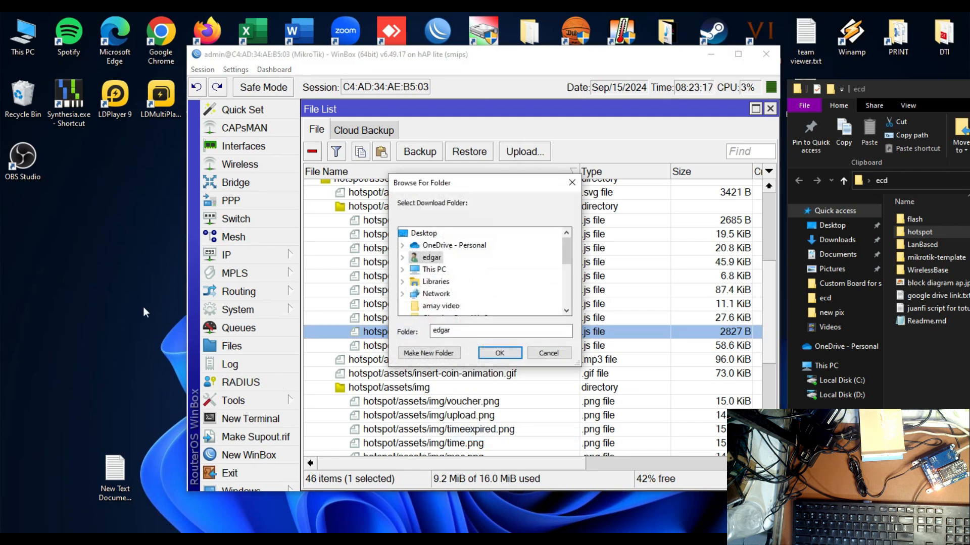
{"action": "left_click", "coordinate": [423, 233]}
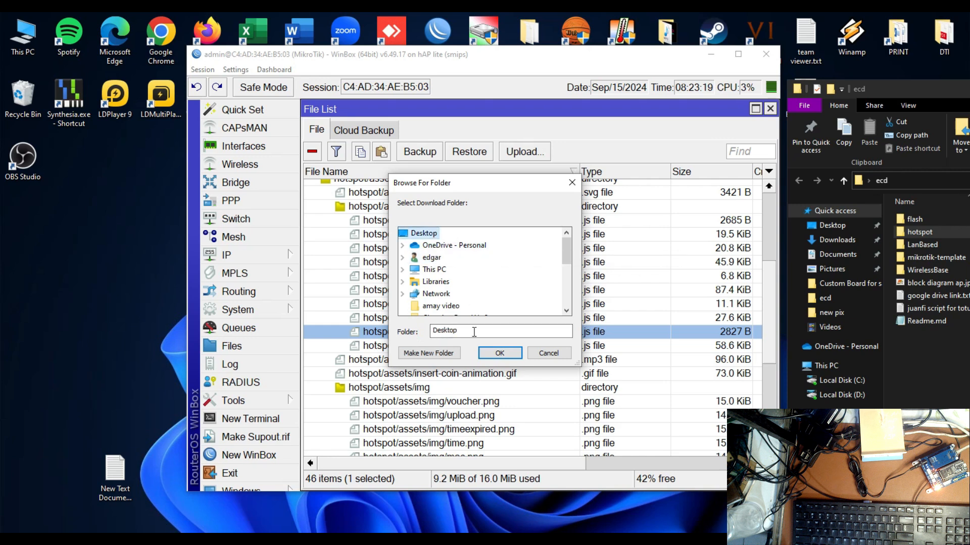
{"action": "left_click", "coordinate": [499, 354]}
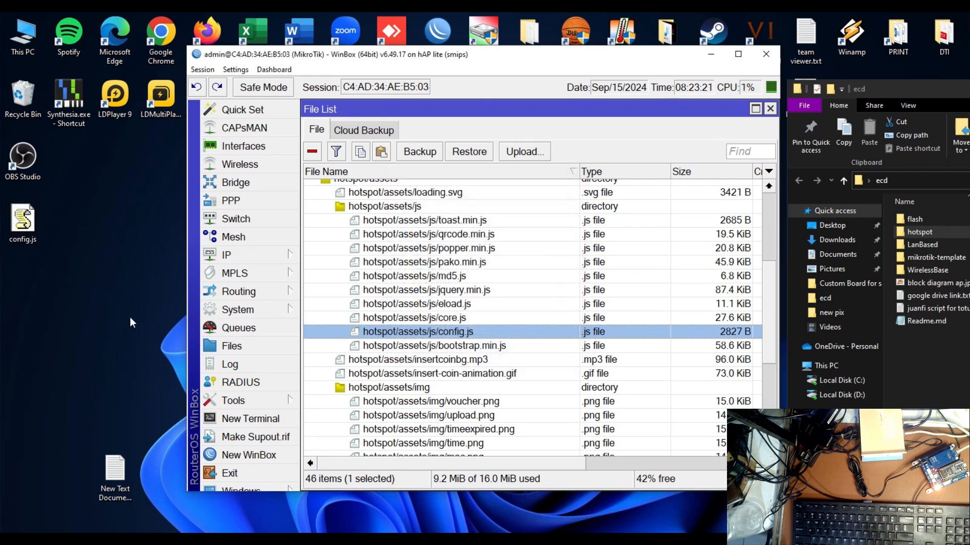
Open the downloaded config.js from the desktop in Notepad and review its multi-vendo settings
{"action": "left_click_drag", "start_coordinate": [25, 229], "coordinate": [73, 397]}
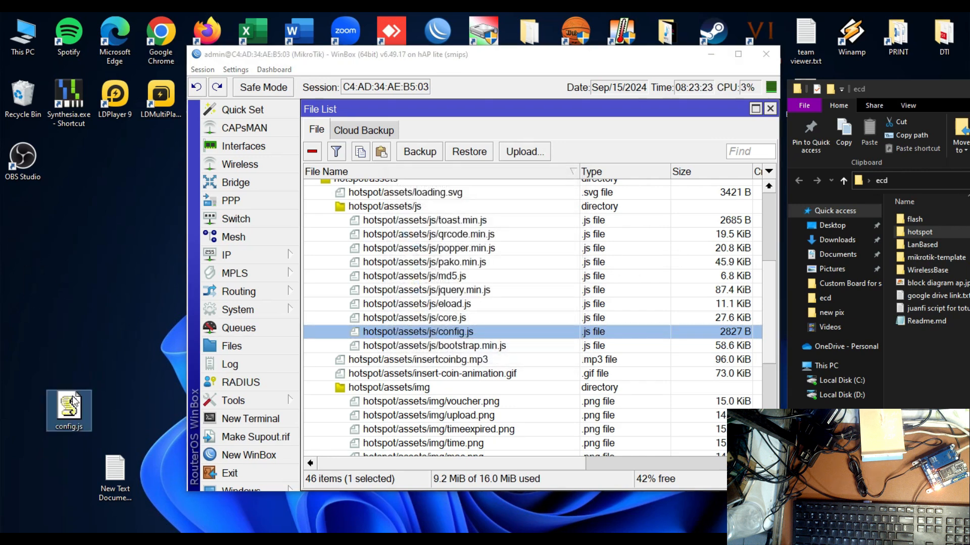
{"action": "right_click", "coordinate": [73, 403]}
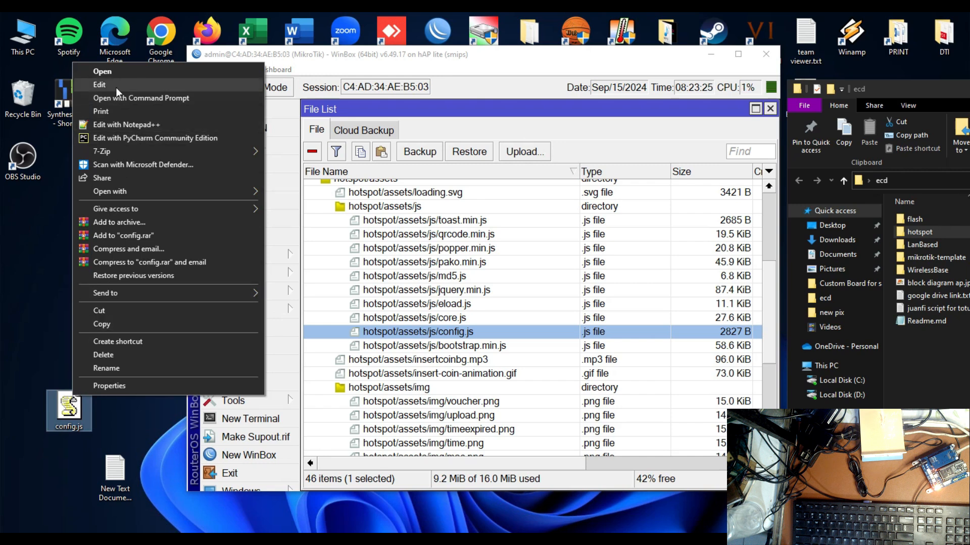
{"action": "left_click", "coordinate": [99, 84]}
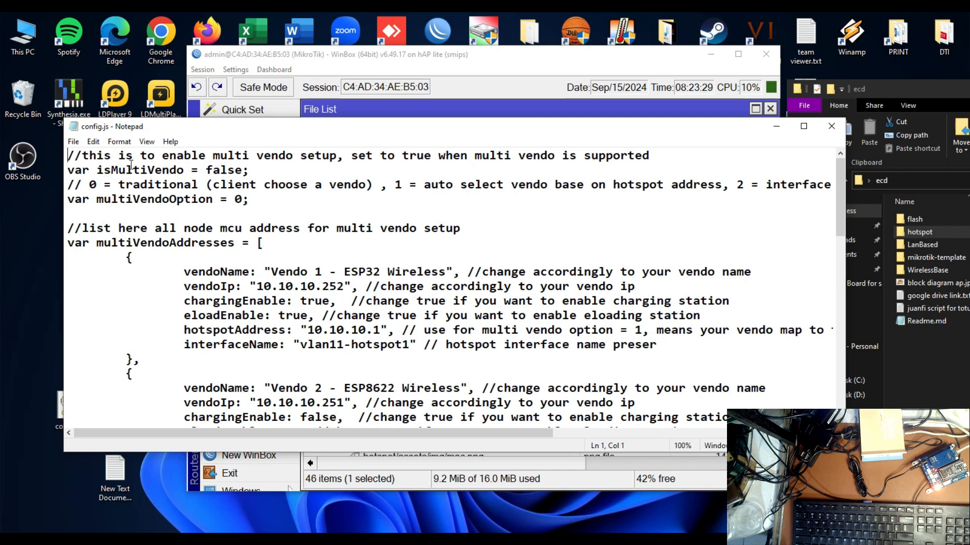
{"action": "scroll", "coordinate": [266, 288], "scroll_direction": "down", "scroll_amount": 3}
{"action": "scroll", "coordinate": [266, 288], "scroll_direction": "up", "scroll_amount": 2}
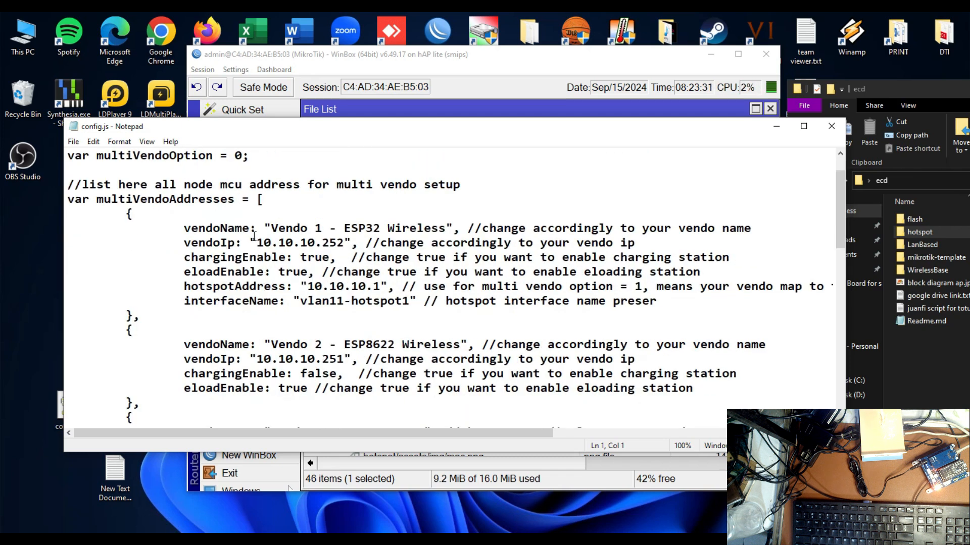
{"action": "scroll", "coordinate": [211, 163], "scroll_direction": "up", "scroll_amount": 1}
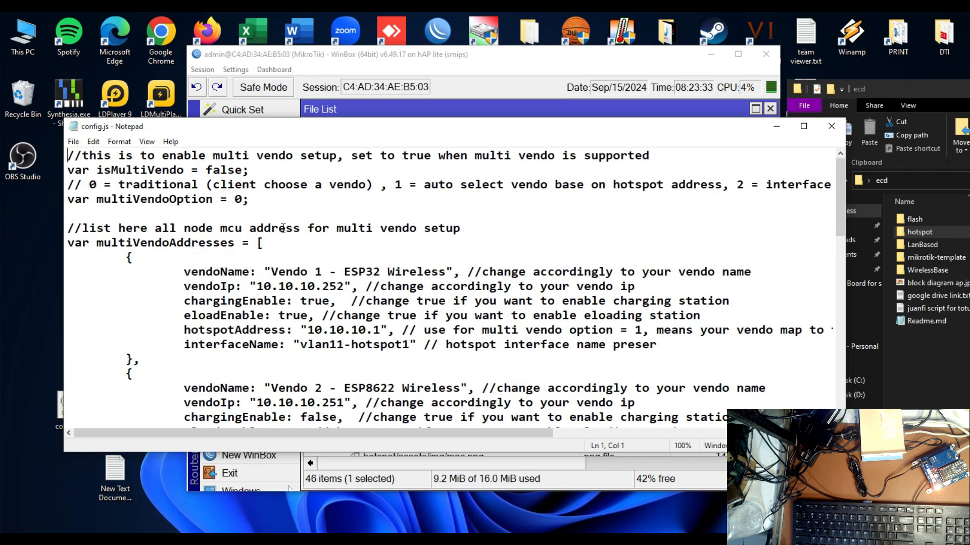
Set vendoIp of Vendo 1 - ESP32 Wireless to 10.0.0.99 and save config.js
{"action": "left_click_drag", "start_coordinate": [281, 287], "coordinate": [298, 287]}
{"action": "type", "text": "0"}
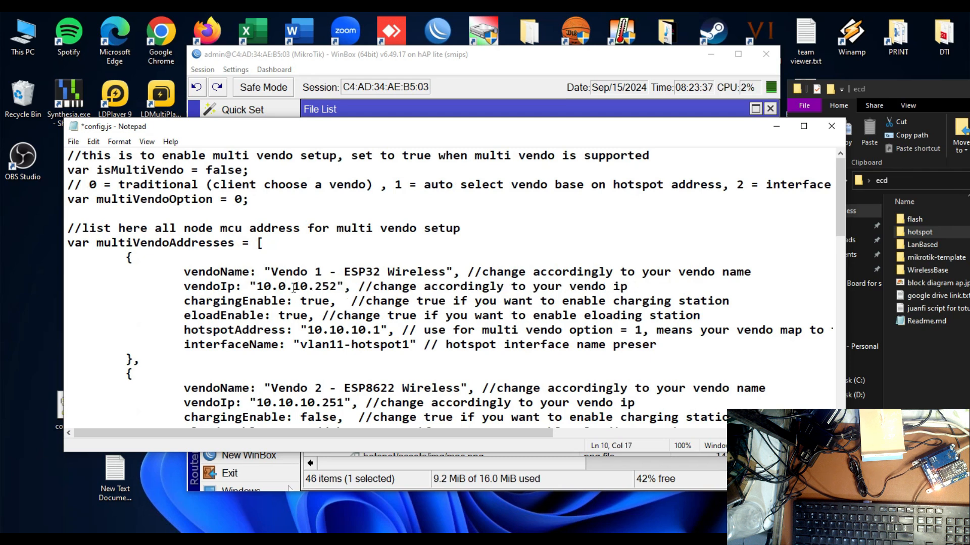
{"action": "left_click_drag", "start_coordinate": [297, 286], "coordinate": [324, 285]}
{"action": "type", "text": "0.99"}
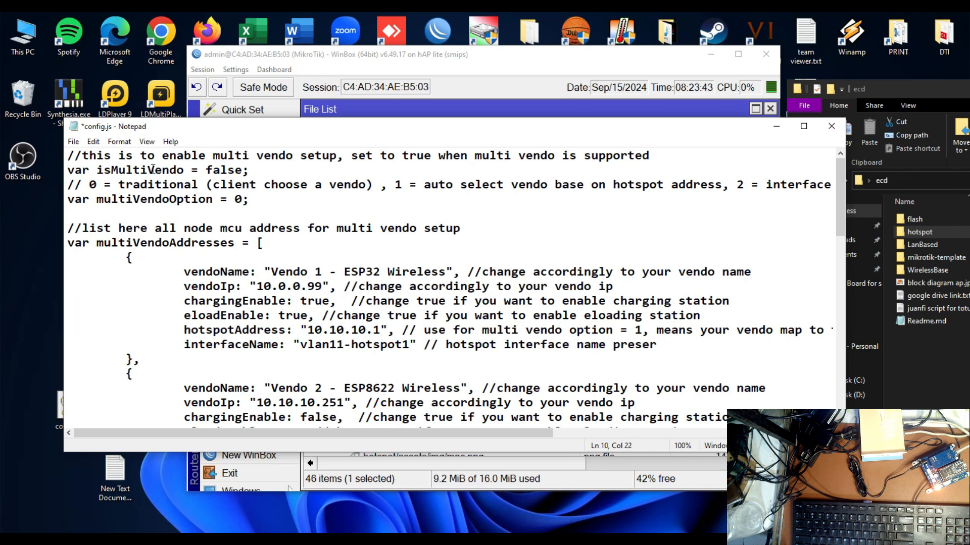
{"action": "left_click", "coordinate": [74, 141]}
{"action": "left_click", "coordinate": [93, 195]}
Switch to the browser, try Insert Coin on the JuanFi login portal, and reload the page
{"action": "scroll", "coordinate": [272, 292], "scroll_direction": "down", "scroll_amount": 10}
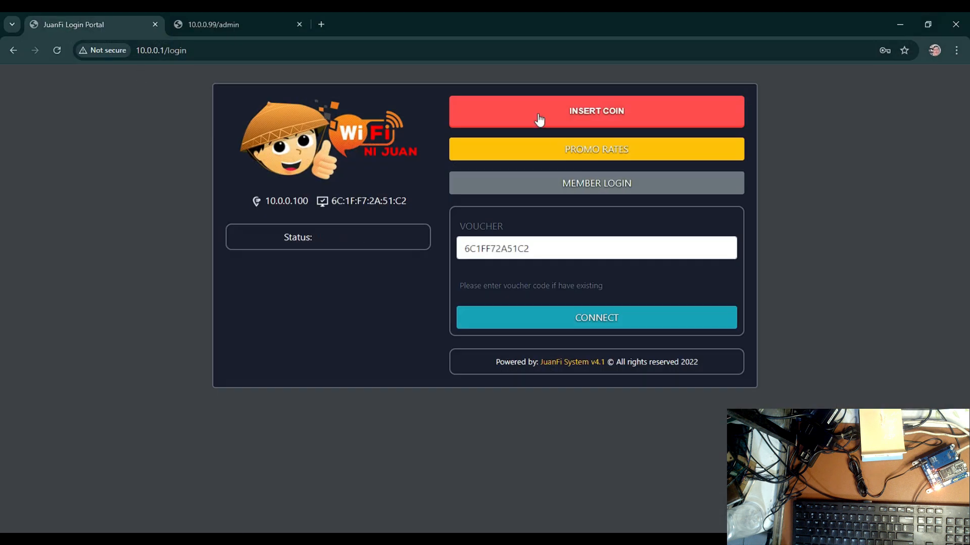
{"action": "left_click", "coordinate": [537, 114]}
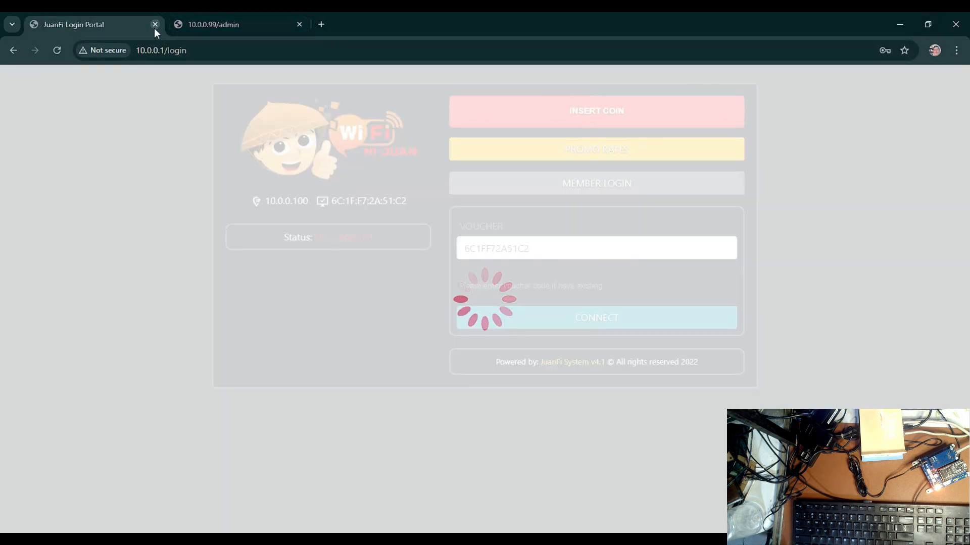
{"action": "left_click", "coordinate": [57, 50]}
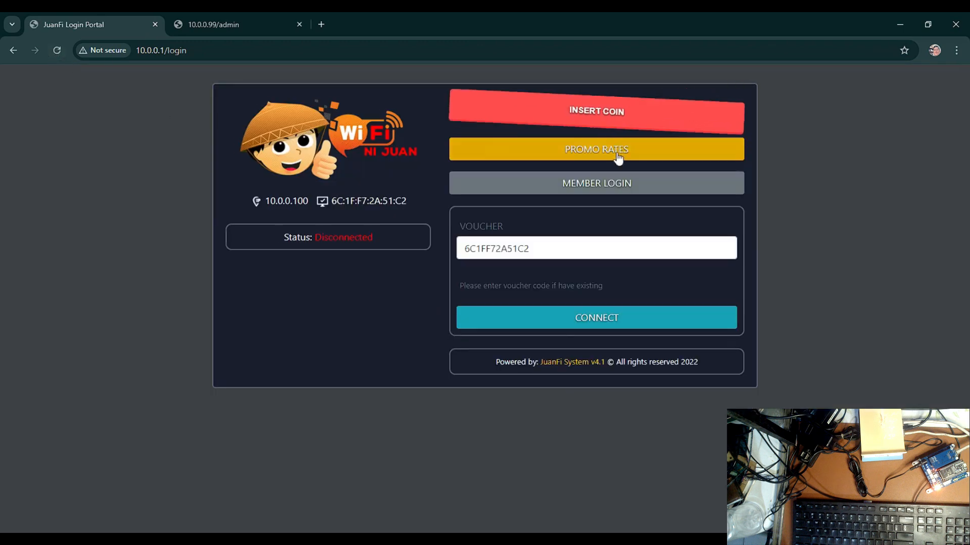
{"action": "left_click", "coordinate": [900, 25]}
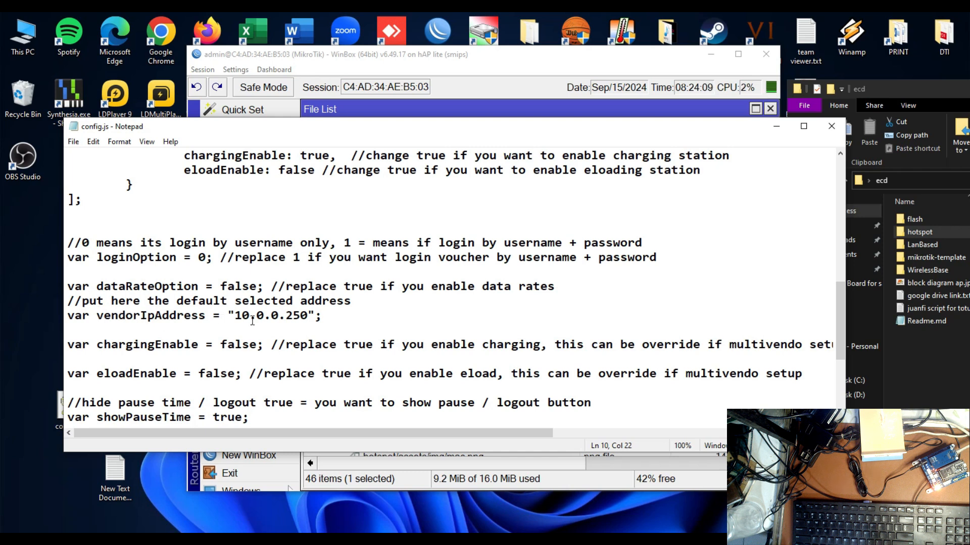
Set vendorIpAddress in config.js to 10.0.0.99, save the file, and close Notepad
{"action": "double_click", "coordinate": [287, 315]}
{"action": "type", "text": "99"}
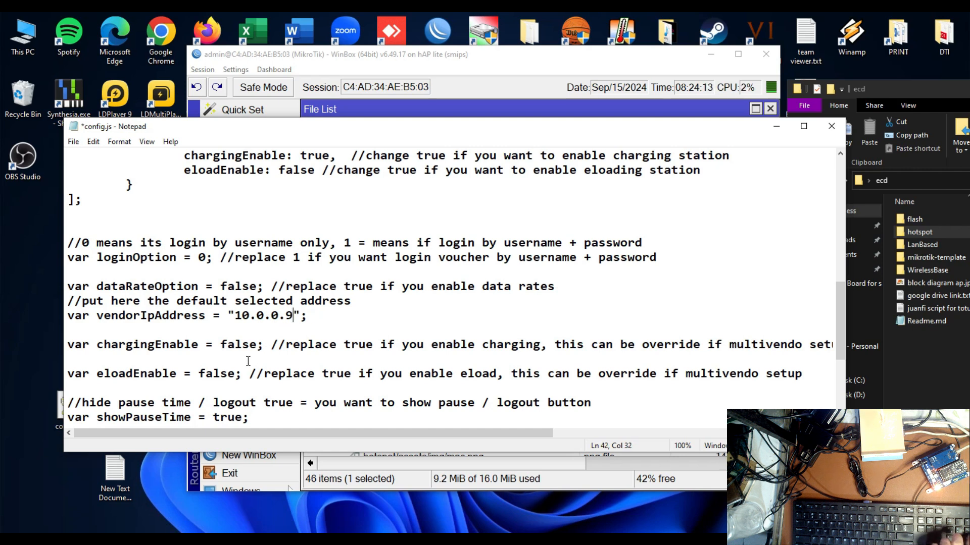
{"action": "left_click", "coordinate": [74, 142]}
{"action": "left_click", "coordinate": [87, 196]}
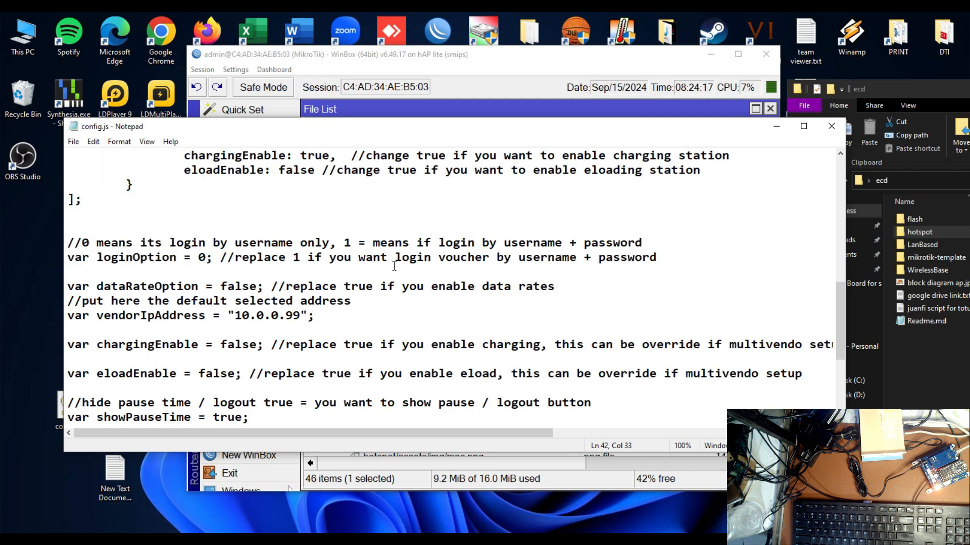
{"action": "left_click", "coordinate": [829, 128]}
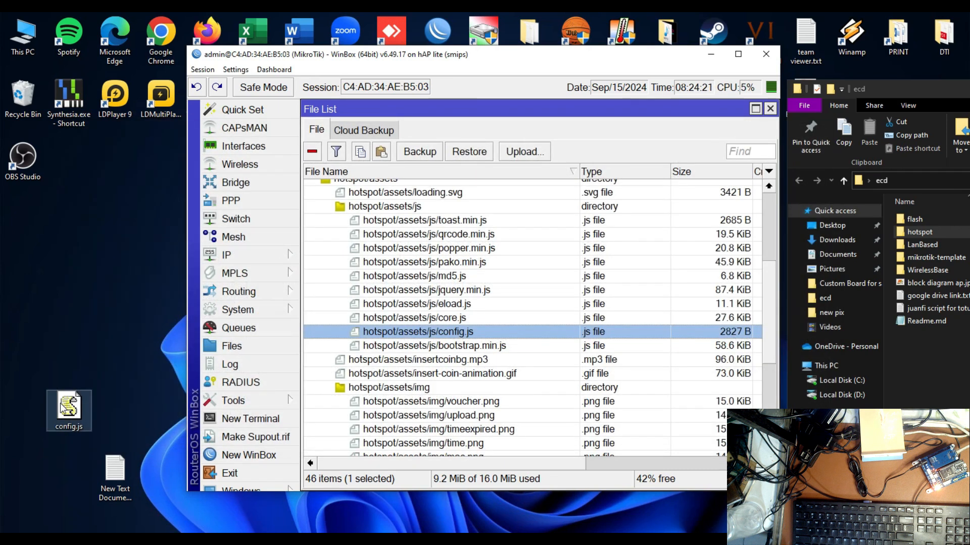
Upload the edited config.js into hotspot/assets/js on the router and reload the JuanFi login portal in the browser
{"action": "mouse_move", "coordinate": [61, 408]}
{"action": "left_mouse_down"}
{"action": "mouse_move", "coordinate": [82, 384]}
{"action": "mouse_move", "coordinate": [247, 335]}
{"action": "mouse_move", "coordinate": [395, 320]}
{"action": "left_mouse_up"}
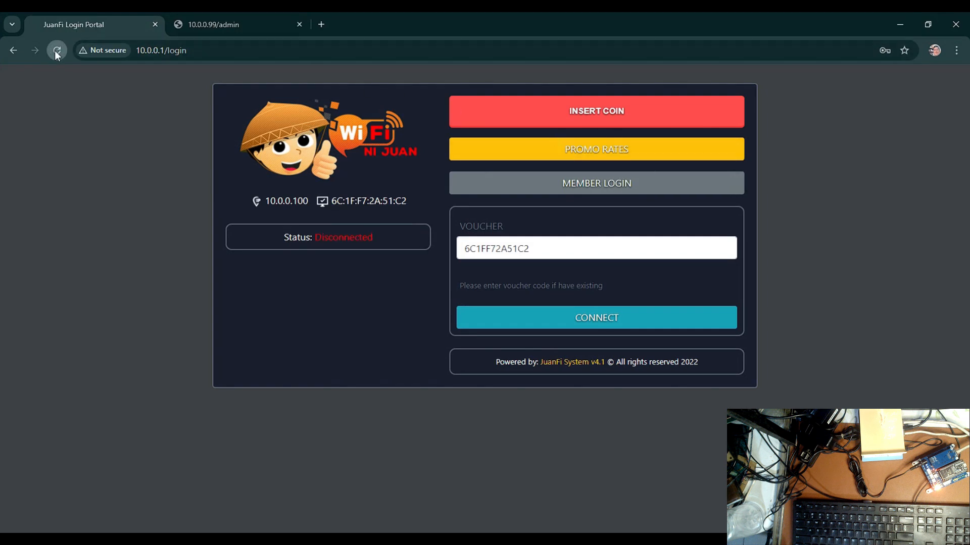
{"action": "left_click", "coordinate": [56, 50]}
{"action": "left_click", "coordinate": [56, 53]}
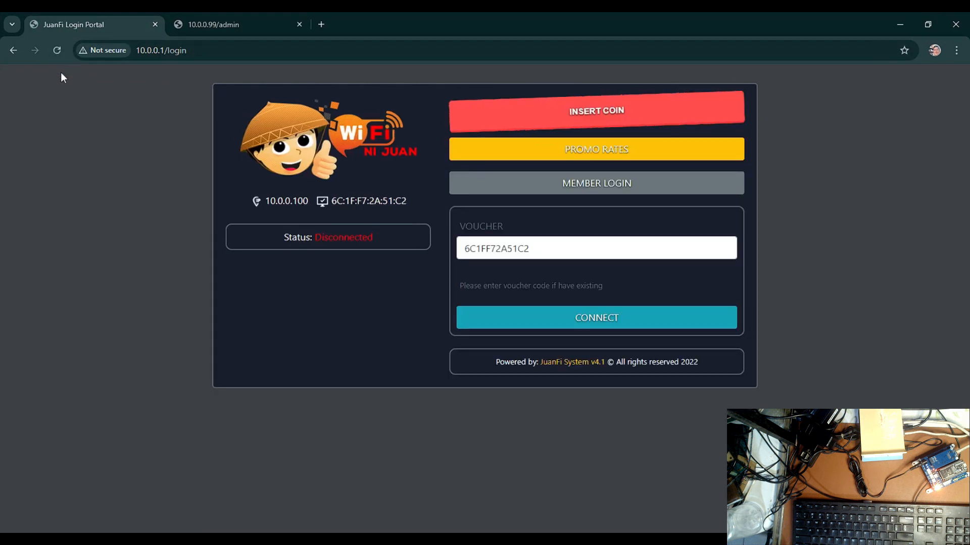
Test Insert Coin on the JuanFi login portal and cancel the coin request
{"action": "left_click", "coordinate": [632, 119]}
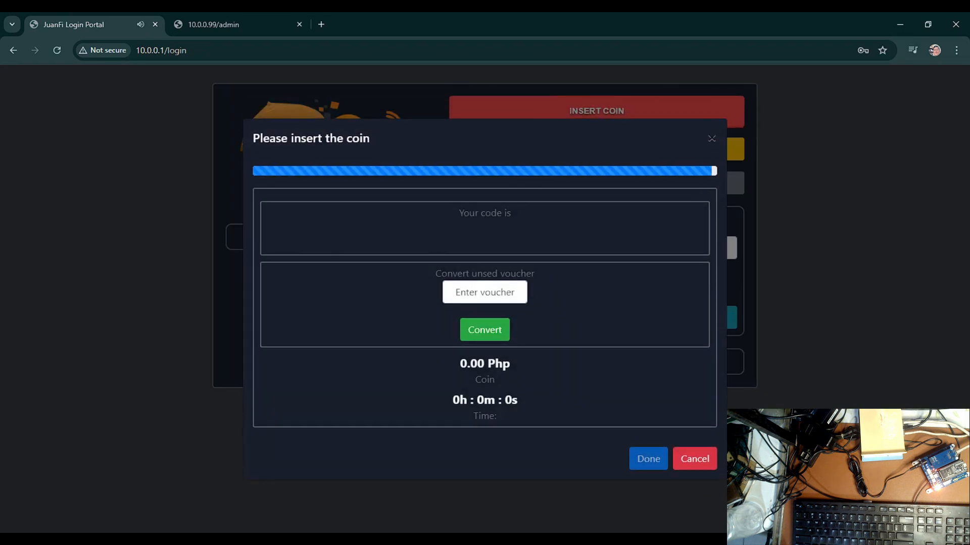
{"action": "left_click", "coordinate": [692, 462]}
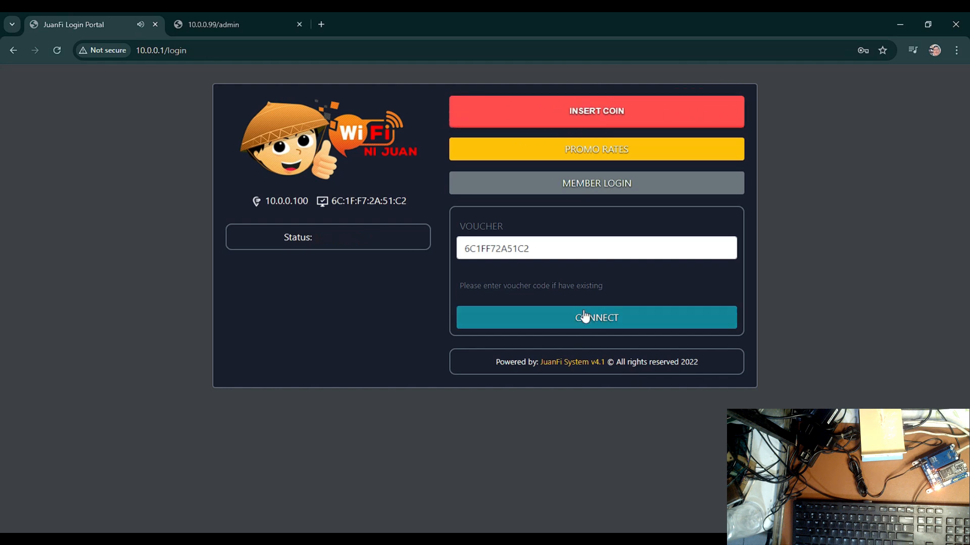
In the vendo's admin console, set Minutes of the "1 peso / 10min" promo rate to 1 and save the rates
{"action": "left_click", "coordinate": [222, 22]}
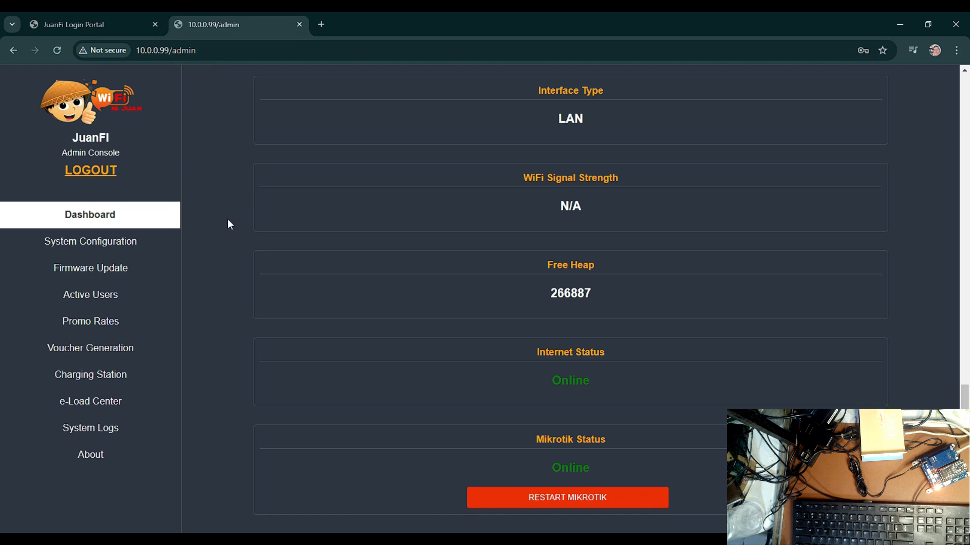
{"action": "left_click", "coordinate": [110, 249]}
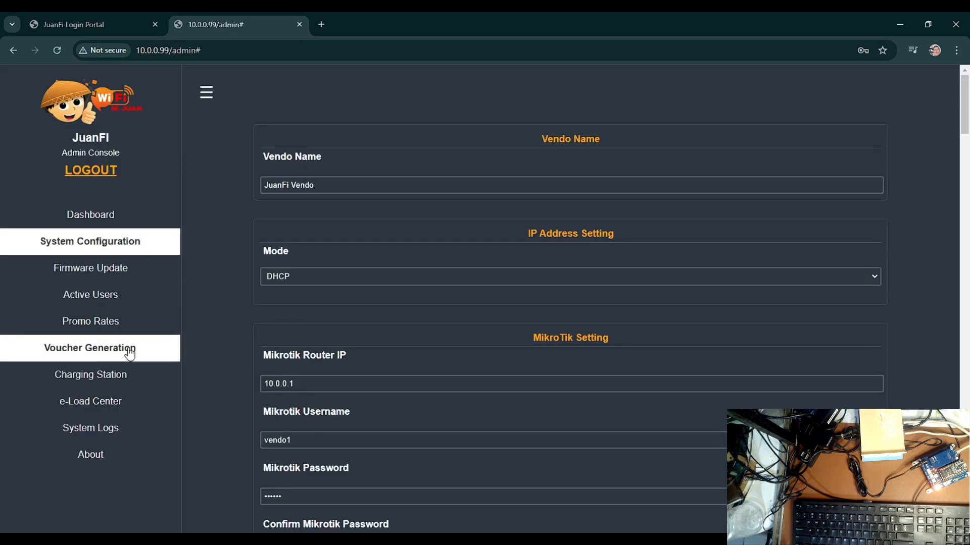
{"action": "left_click", "coordinate": [121, 327]}
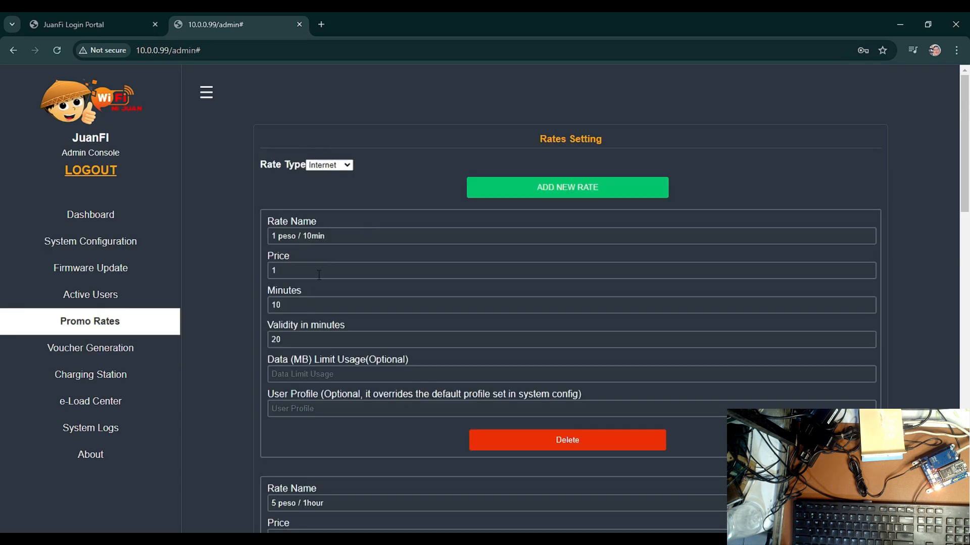
{"action": "left_click", "coordinate": [294, 306]}
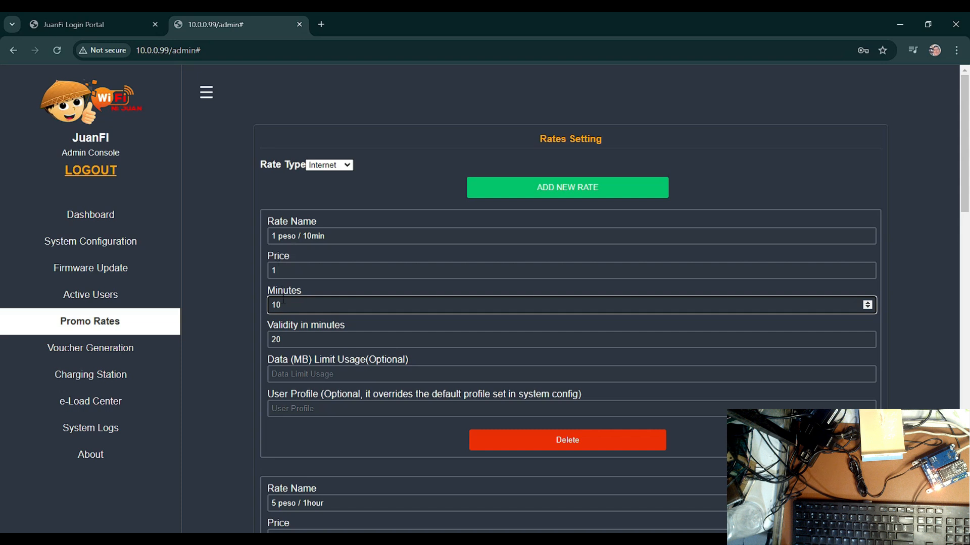
{"action": "key", "text": "BackSpace"}
{"action": "scroll", "coordinate": [298, 308], "scroll_direction": "down", "scroll_amount": 3}
{"action": "scroll", "coordinate": [298, 309], "scroll_direction": "down", "scroll_amount": 4}
{"action": "scroll", "coordinate": [2, 269], "scroll_direction": "down", "scroll_amount": 15}
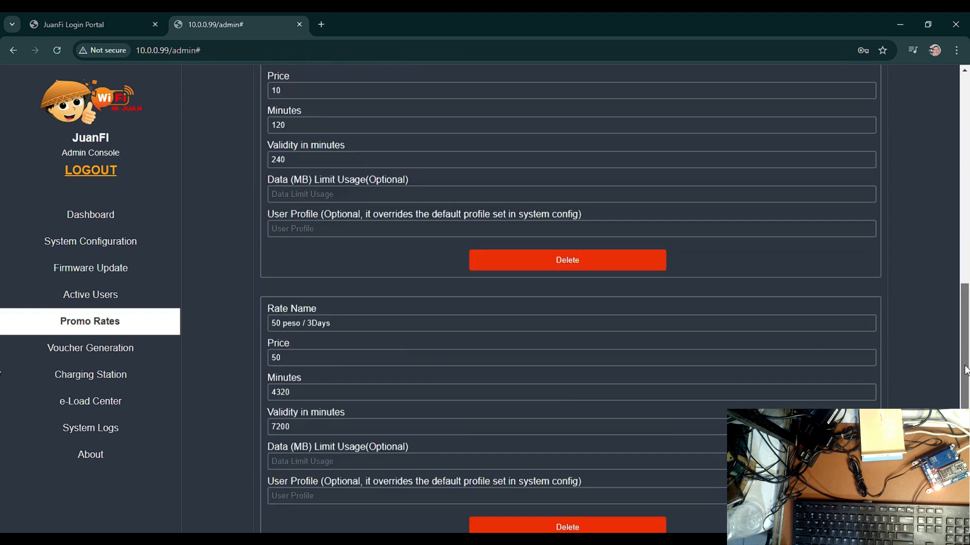
{"action": "left_click", "coordinate": [373, 502]}
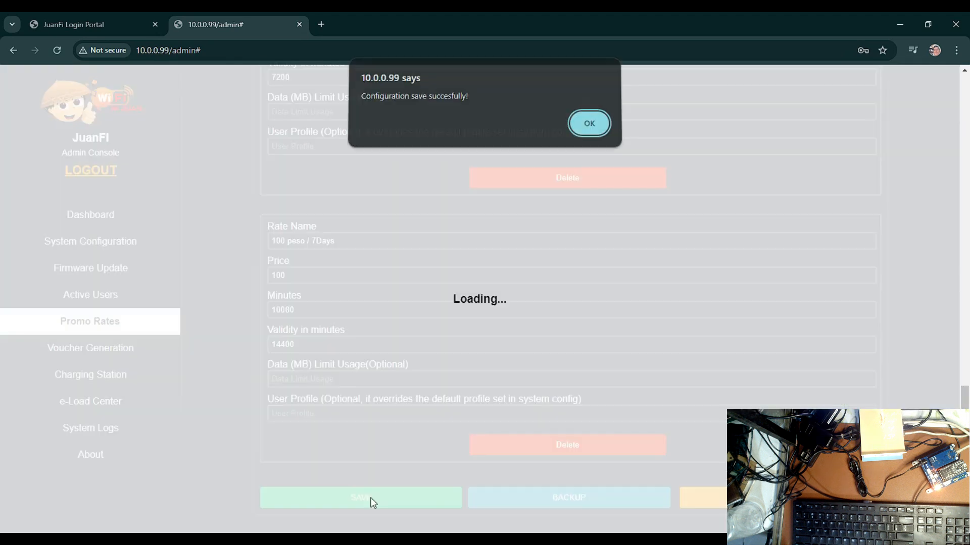
{"action": "left_click", "coordinate": [590, 129]}
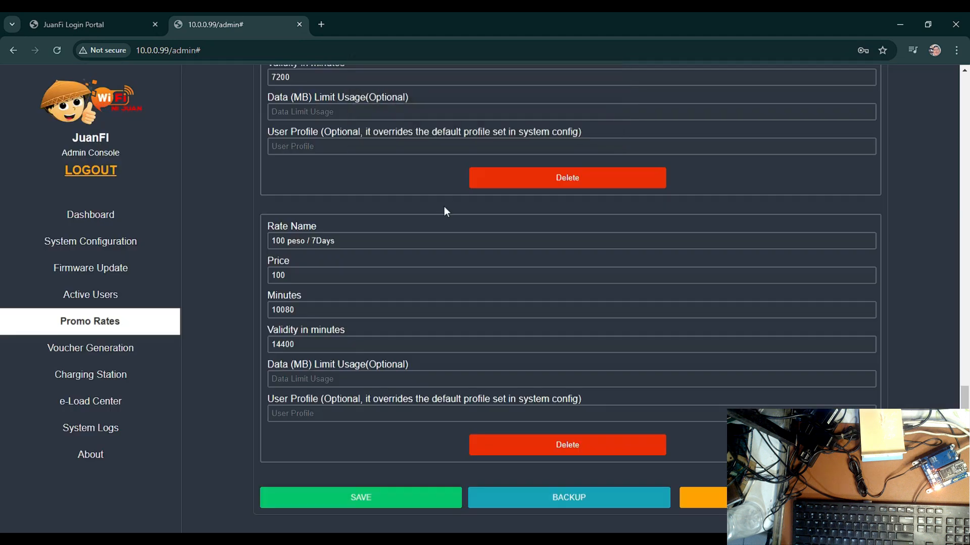
Reload the JuanFi login portal, view its promo rates, and close the list
{"action": "left_click", "coordinate": [107, 27]}
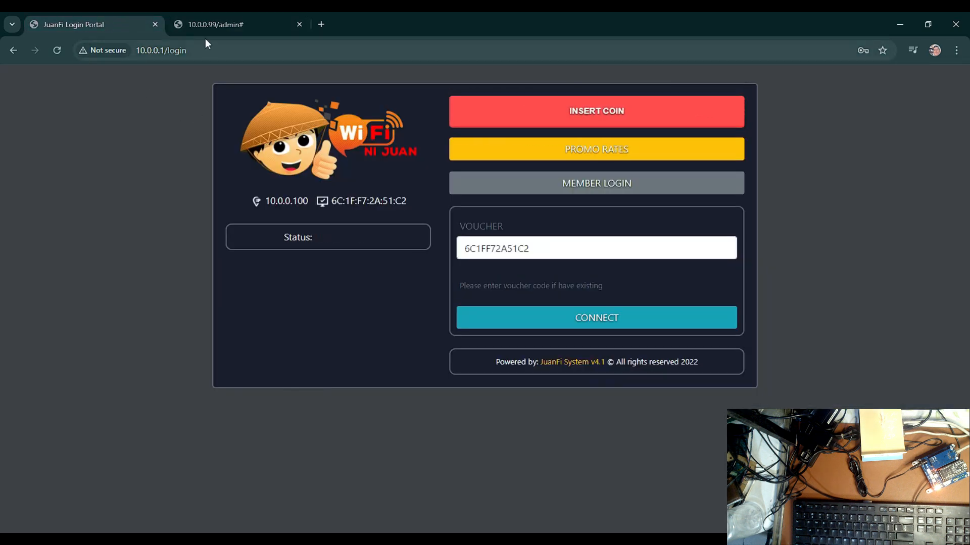
{"action": "left_click", "coordinate": [58, 49]}
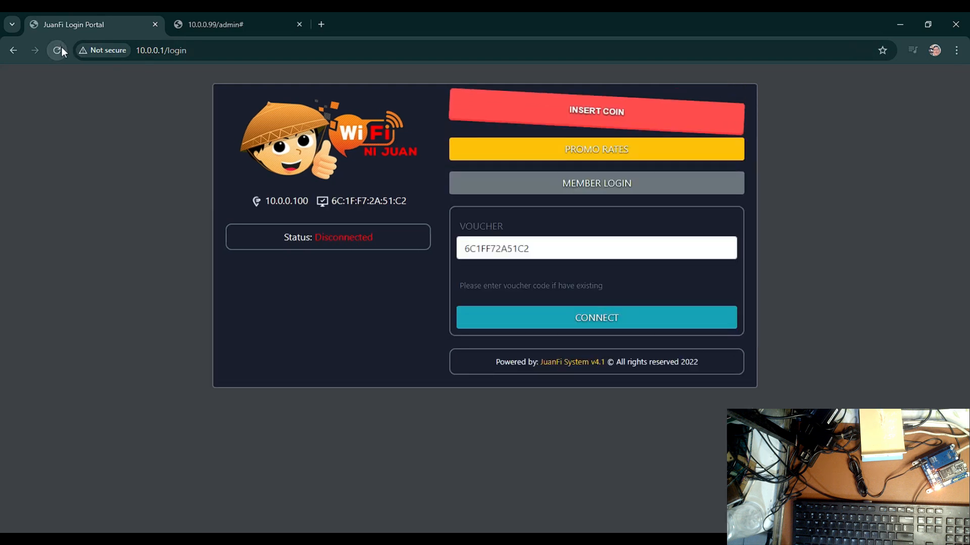
{"action": "left_click", "coordinate": [559, 160]}
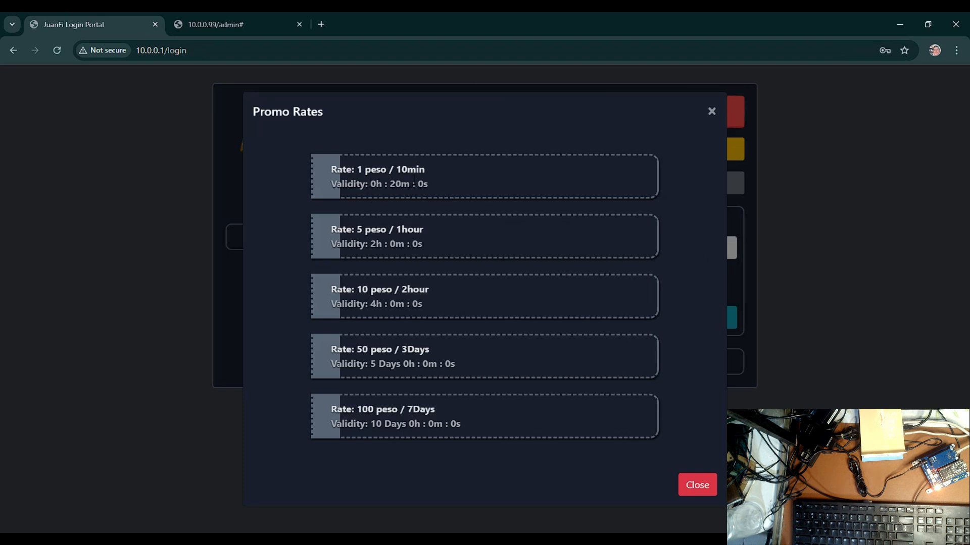
{"action": "left_click", "coordinate": [700, 487]}
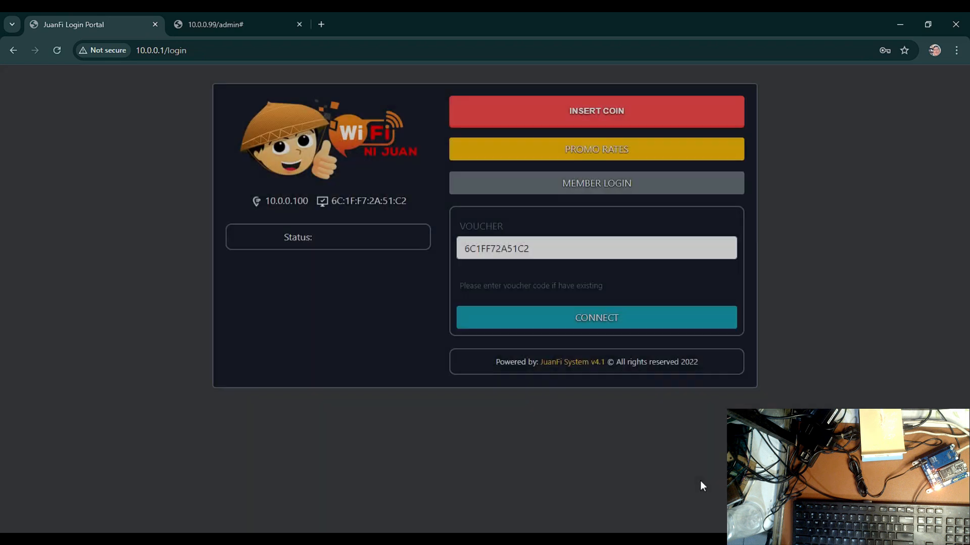
Check the saved settings of the 1 peso rate in the vendo's admin console
{"action": "left_click", "coordinate": [198, 23]}
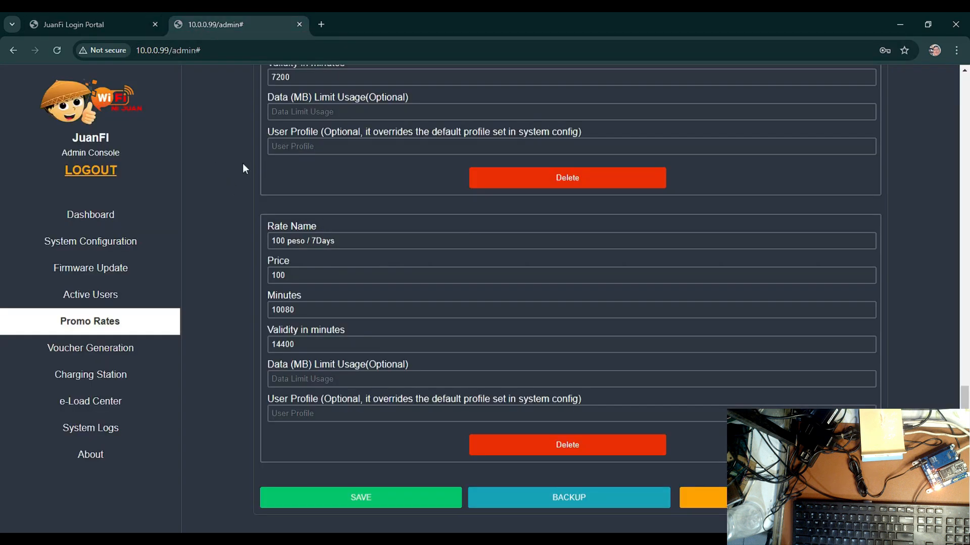
{"action": "scroll", "coordinate": [244, 165], "scroll_direction": "up", "scroll_amount": 20}
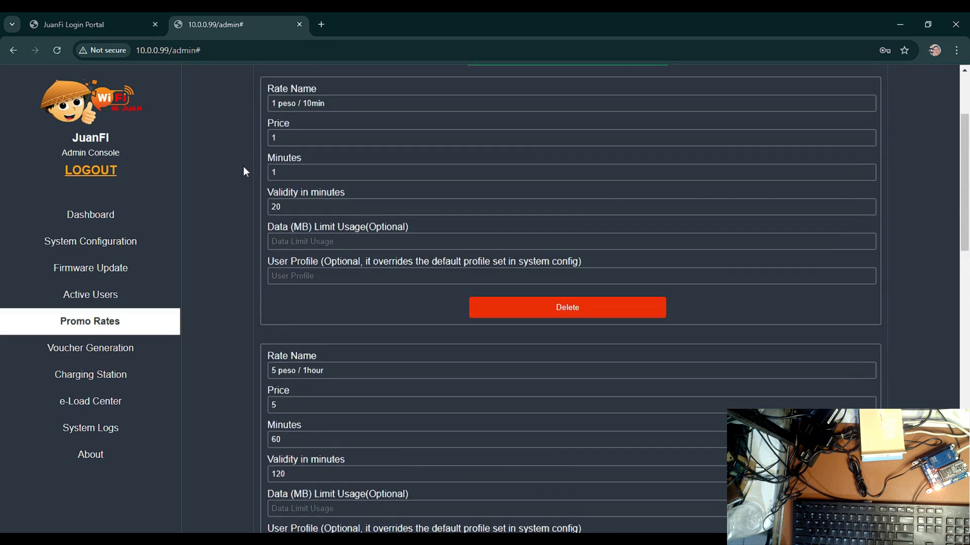
{"action": "scroll", "coordinate": [243, 166], "scroll_direction": "up", "scroll_amount": 3}
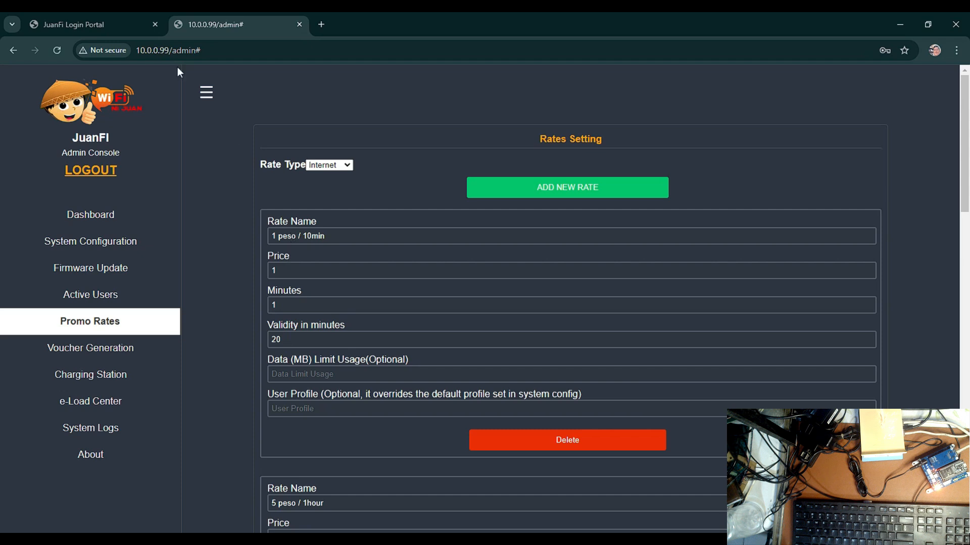
On the JuanFi login portal, request coin insertion, cancelling failed attempts, and complete the transaction with a 1.00 Php credit
{"action": "left_click", "coordinate": [96, 24]}
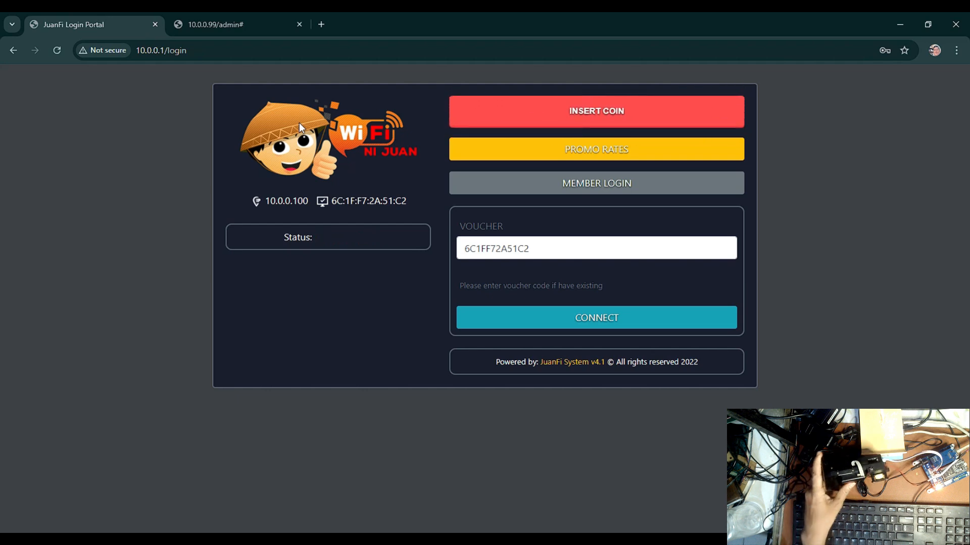
{"action": "left_click", "coordinate": [511, 120]}
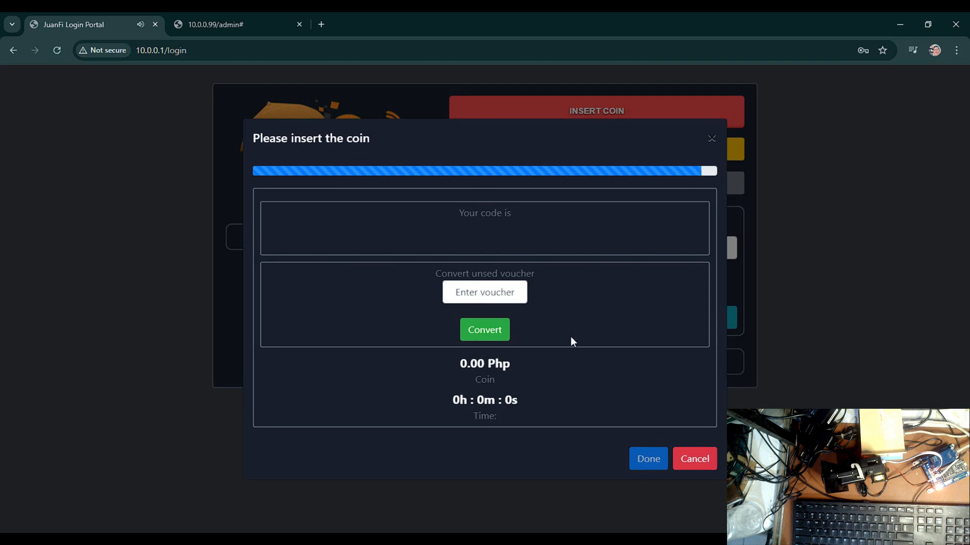
{"action": "left_click", "coordinate": [695, 461]}
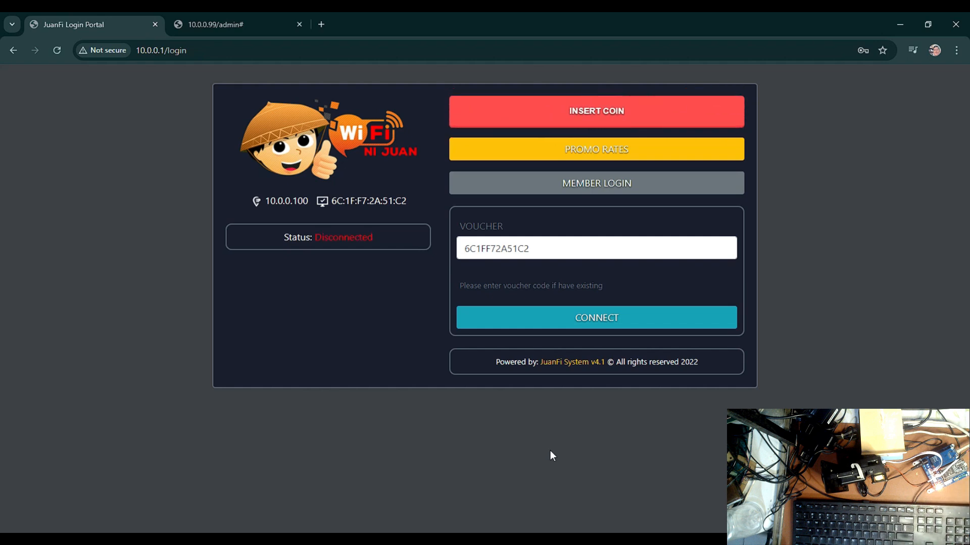
{"action": "left_click", "coordinate": [587, 121]}
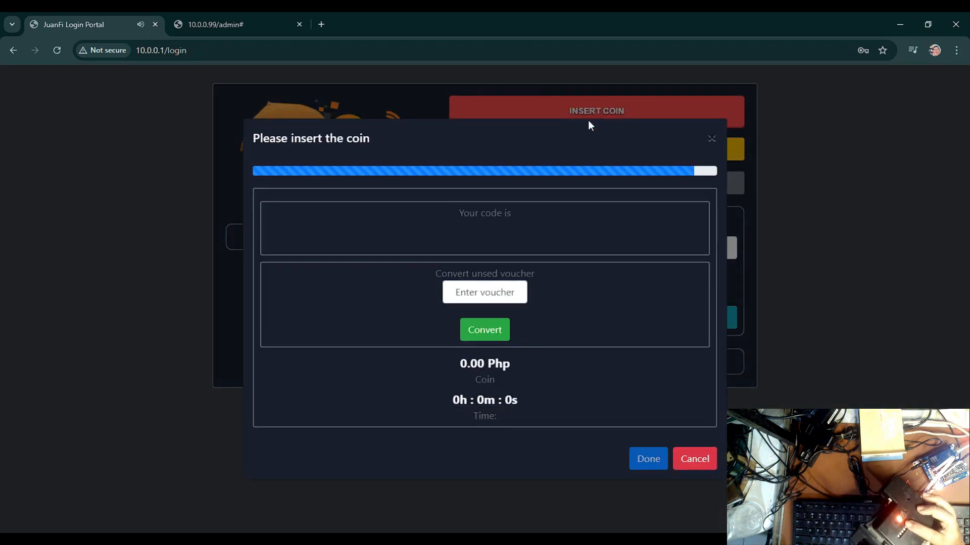
{"action": "left_click", "coordinate": [696, 461]}
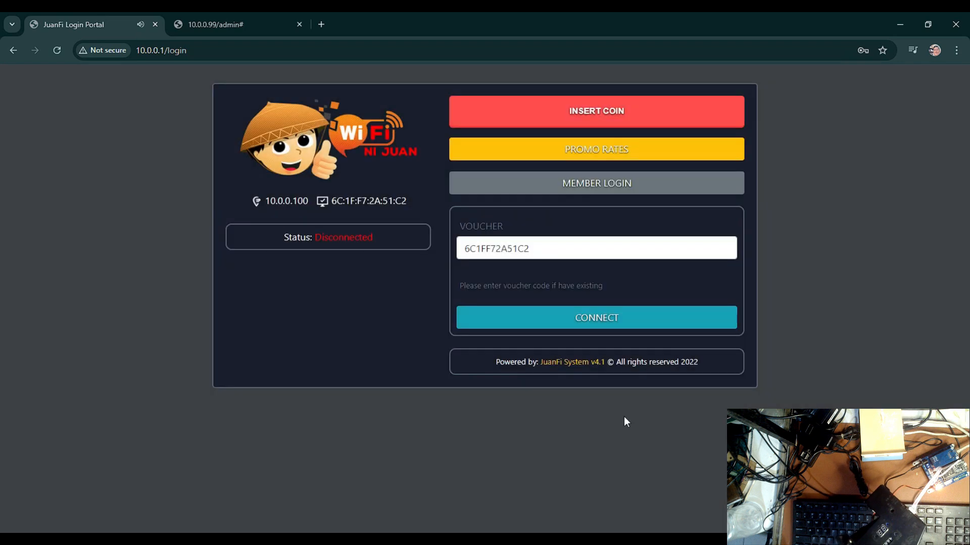
{"action": "left_click", "coordinate": [596, 120]}
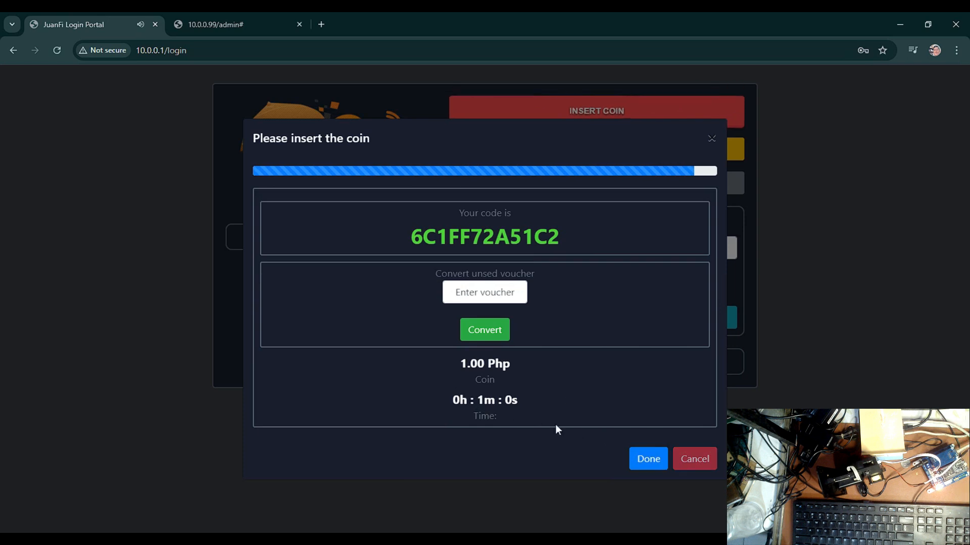
{"action": "left_click", "coordinate": [651, 460]}
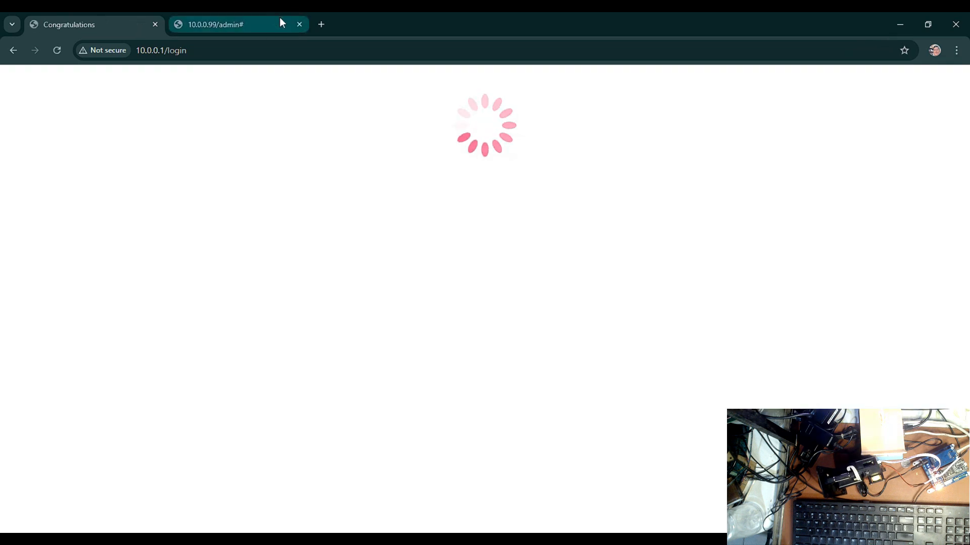
Test the internet connection by opening YouTube in a new tab, and close that tab
{"action": "left_click", "coordinate": [320, 24]}
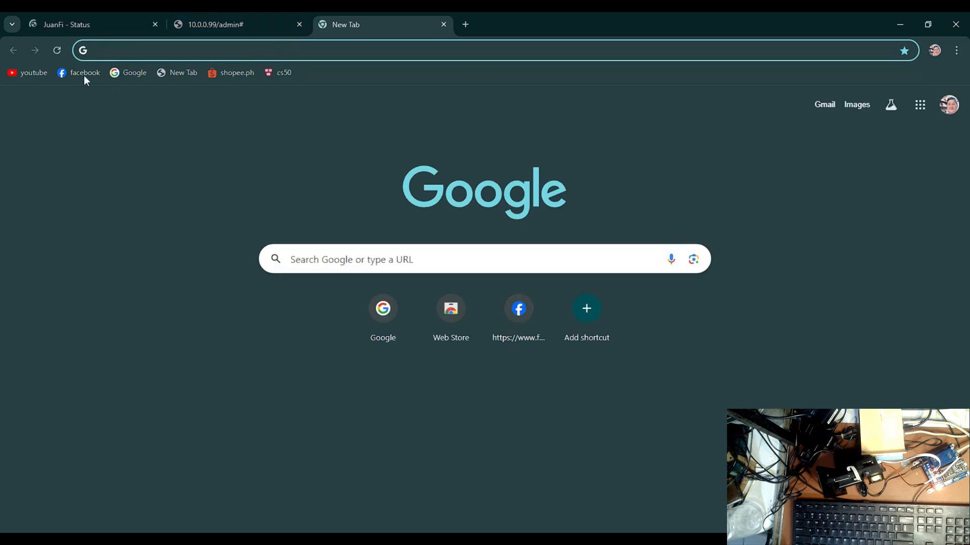
{"action": "left_click", "coordinate": [34, 75]}
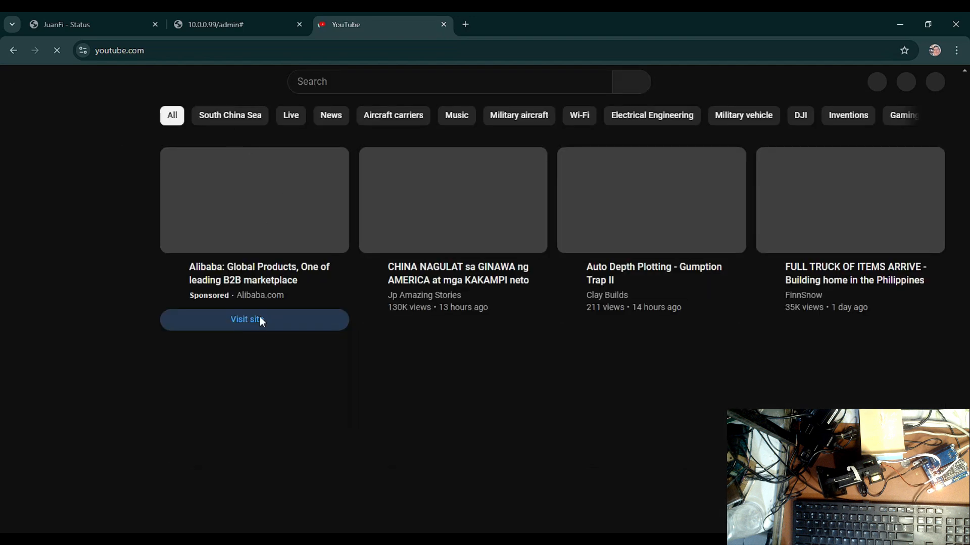
{"action": "left_click", "coordinate": [444, 25]}
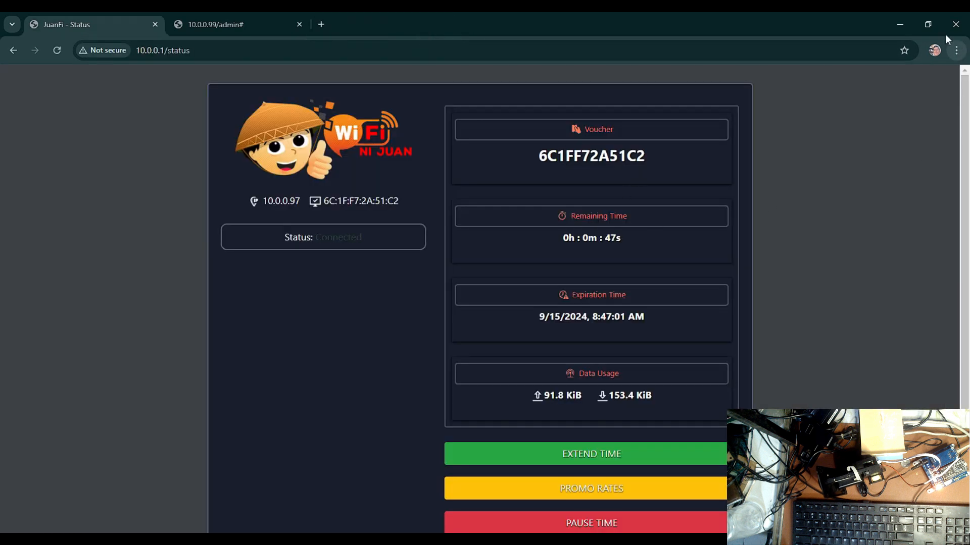
Place WinBox beside the unmaximized browser and select the voucher's text file under hotspot/data in the File List
{"action": "left_click", "coordinate": [927, 24]}
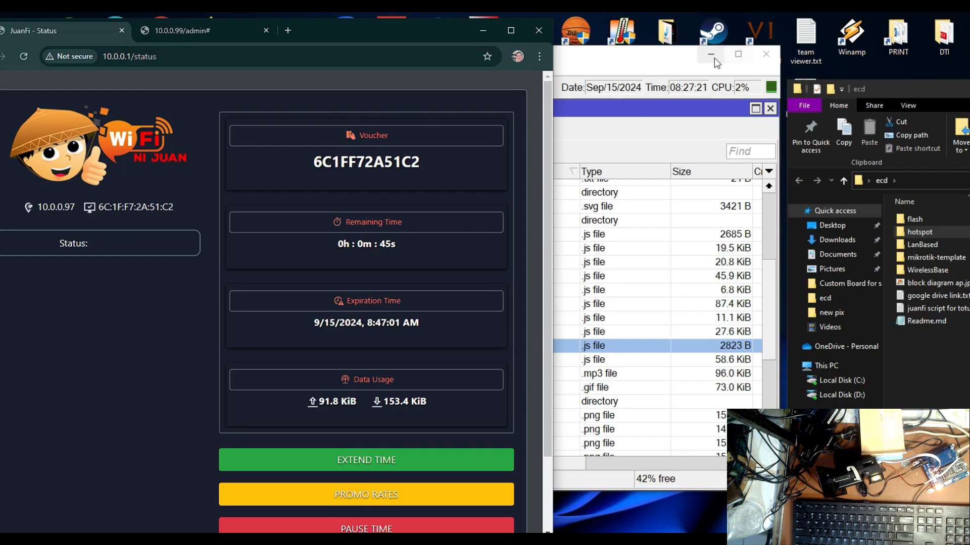
{"action": "left_click", "coordinate": [713, 55]}
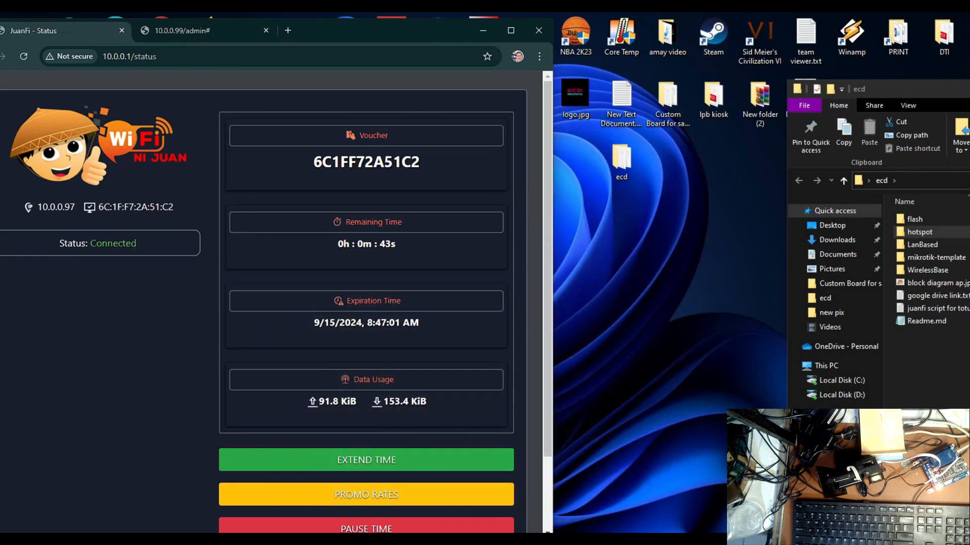
{"action": "left_click", "coordinate": [631, 540]}
{"action": "left_click_drag", "start_coordinate": [486, 66], "coordinate": [822, 33]}
{"action": "scroll", "coordinate": [762, 276], "scroll_direction": "up", "scroll_amount": 1}
{"action": "scroll", "coordinate": [762, 275], "scroll_direction": "up", "scroll_amount": 5}
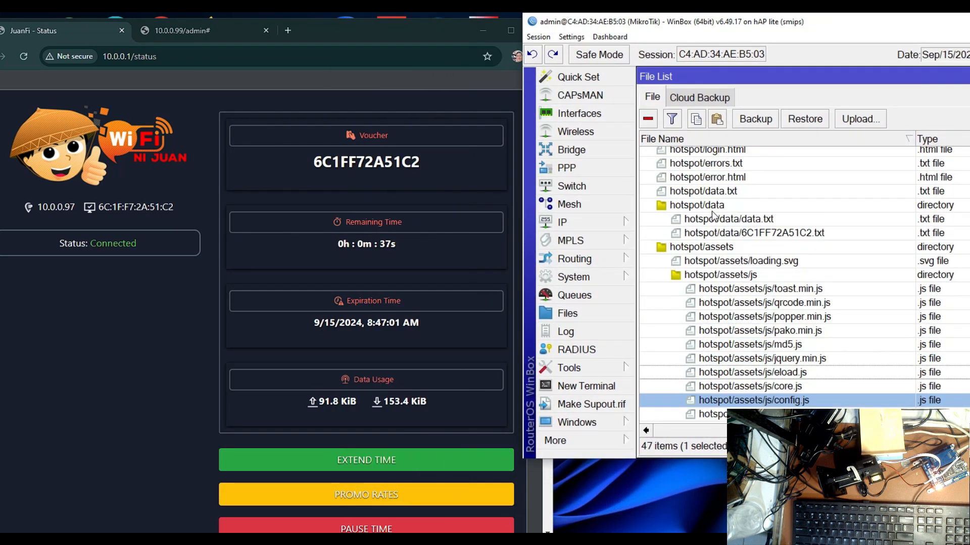
{"action": "left_click", "coordinate": [776, 236]}
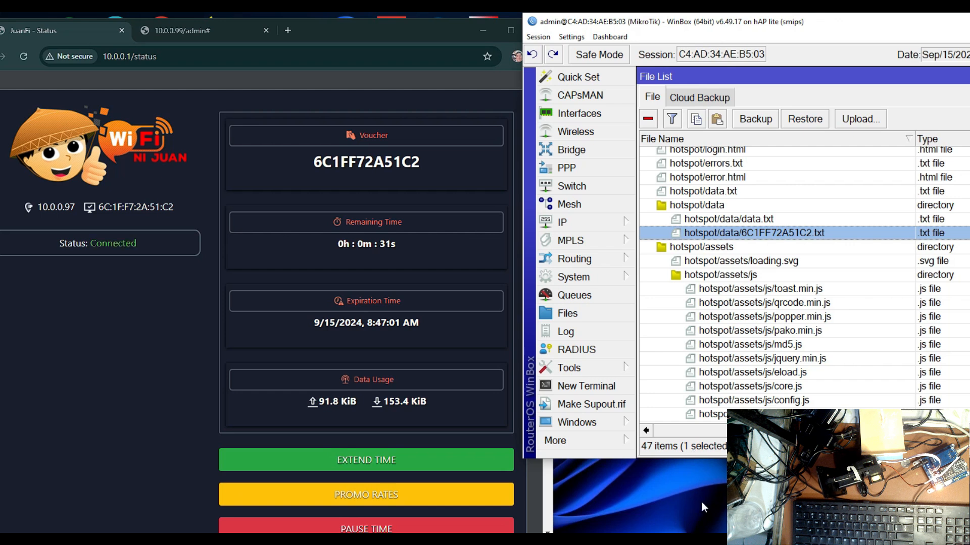
Open the Scheduler in WinBox and place it below the File List to examine the voucher's entry
{"action": "left_click", "coordinate": [581, 276]}
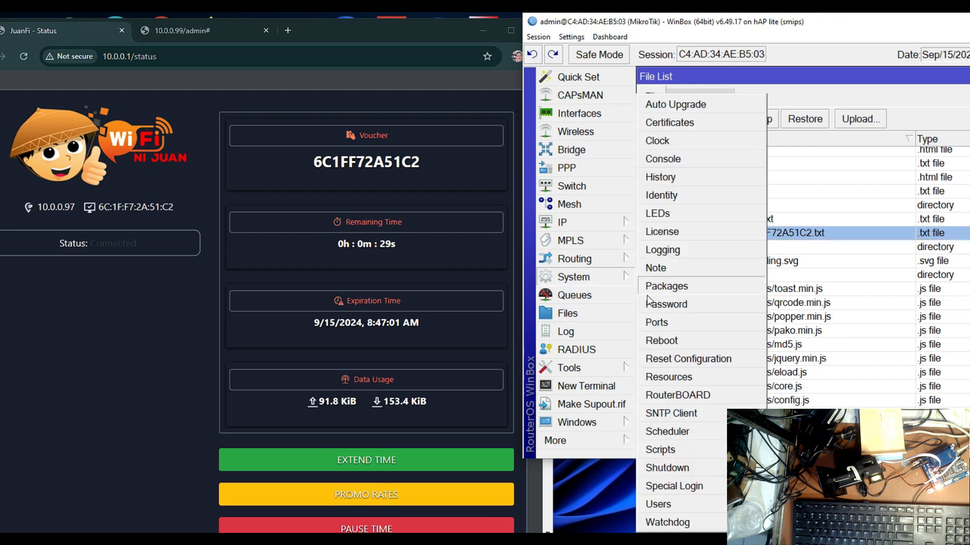
{"action": "left_click", "coordinate": [681, 433]}
{"action": "left_click_drag", "start_coordinate": [832, 73], "coordinate": [735, 321]}
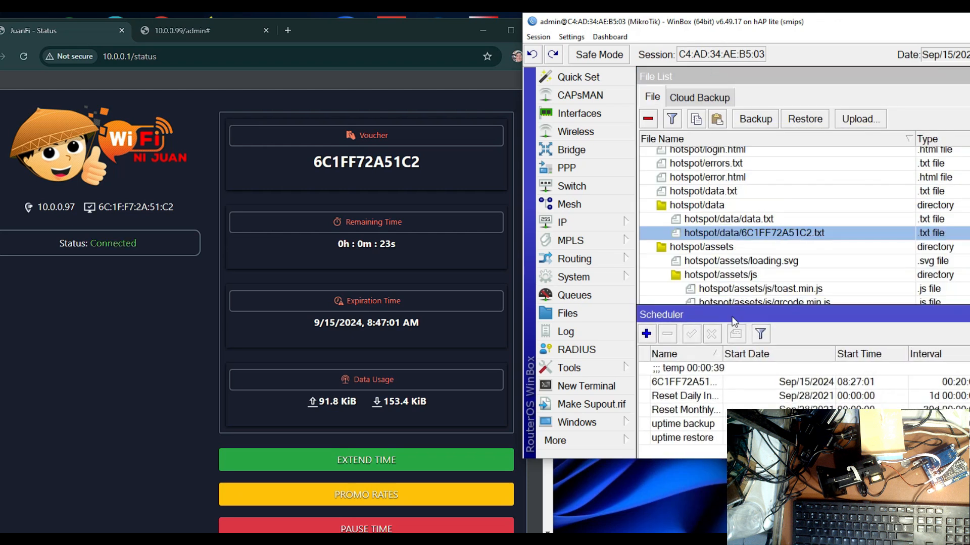
Open the Queue List and place it beside the Scheduler to examine the voucher's simple queue
{"action": "left_click", "coordinate": [581, 224]}
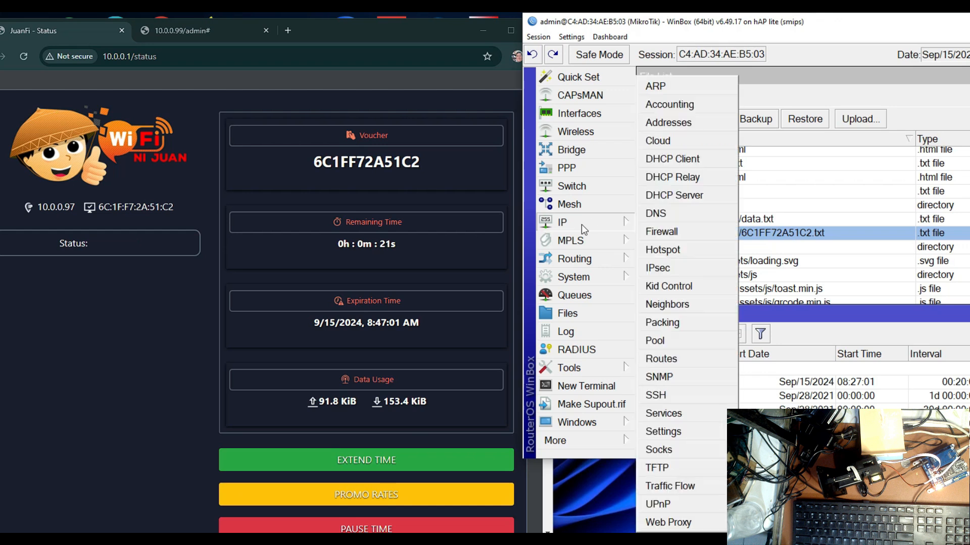
{"action": "left_click", "coordinate": [574, 296]}
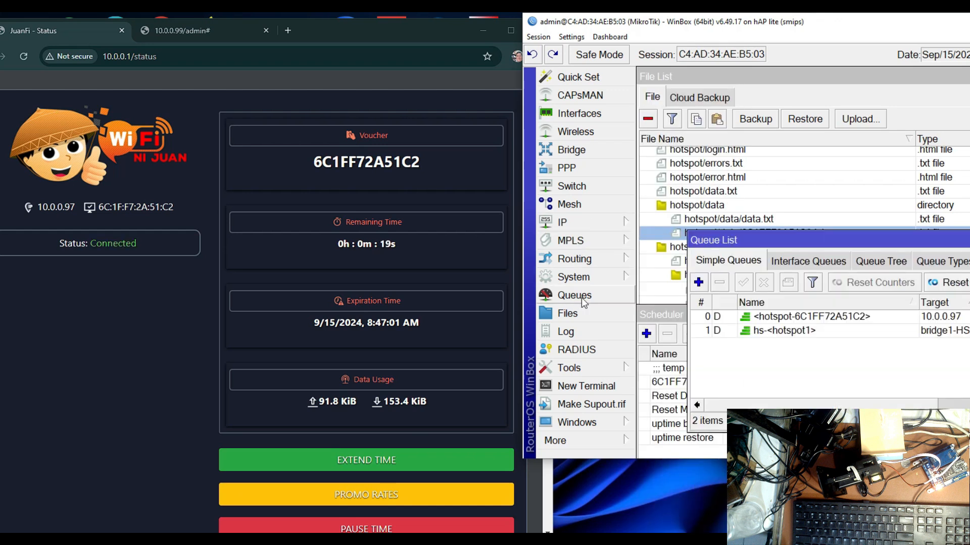
{"action": "left_click_drag", "start_coordinate": [771, 245], "coordinate": [904, 187]}
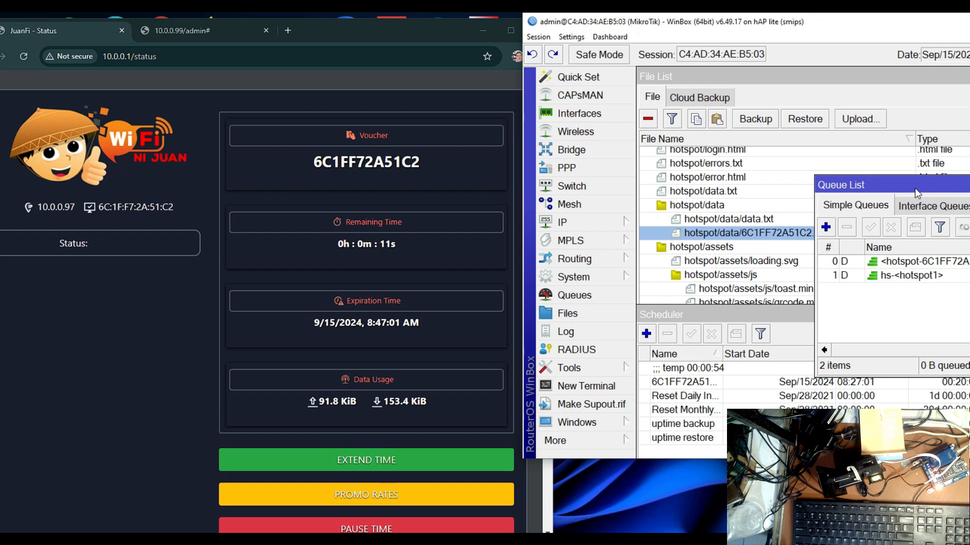
Move the Queue List up to uncover the Scheduler, and try to reconnect to the portal with the expired voucher
{"action": "left_click_drag", "start_coordinate": [912, 191], "coordinate": [910, 125]}
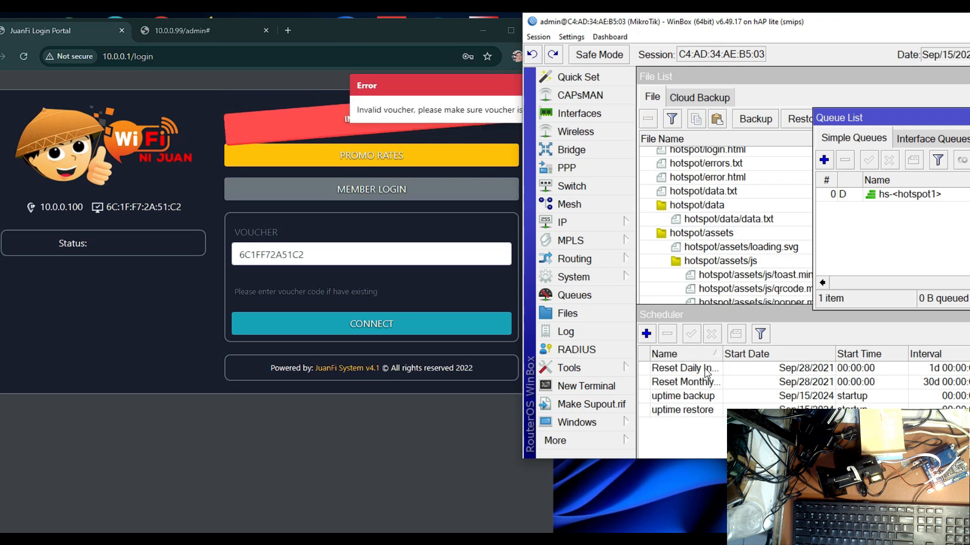
{"action": "left_click", "coordinate": [368, 329]}
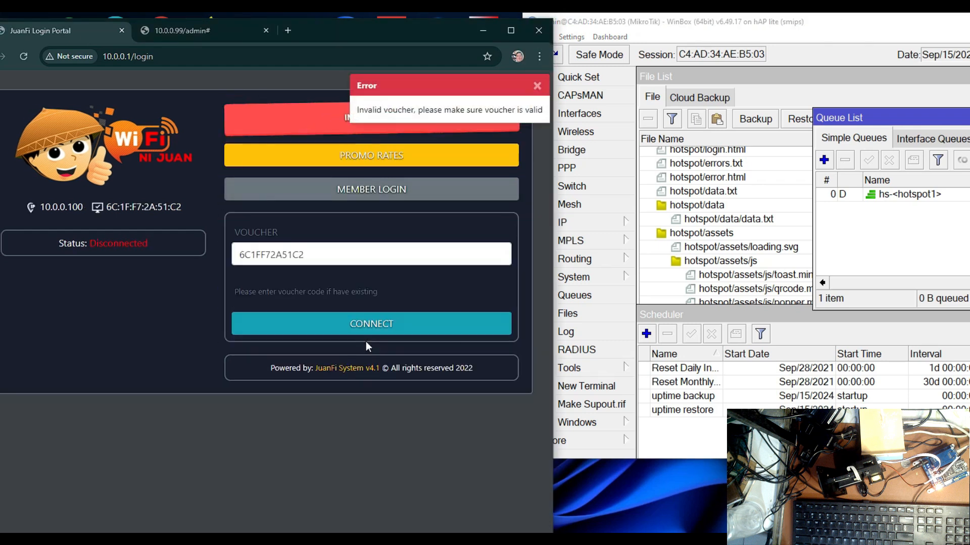
Run a continuous ping to 8.8.8.8 in the Command Prompt and place its window below the portal's connect form
{"action": "key", "text": "super+s"}
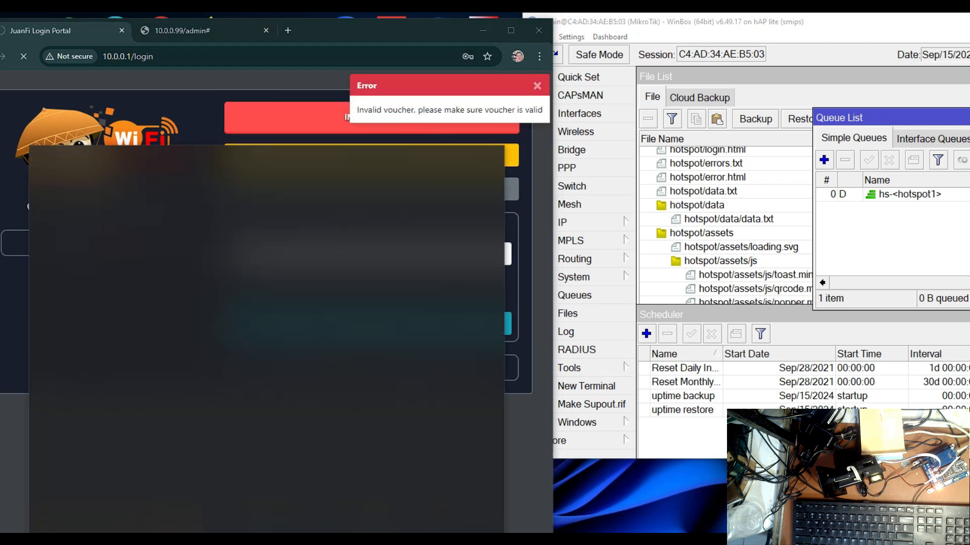
{"action": "type", "text": "cmd"}
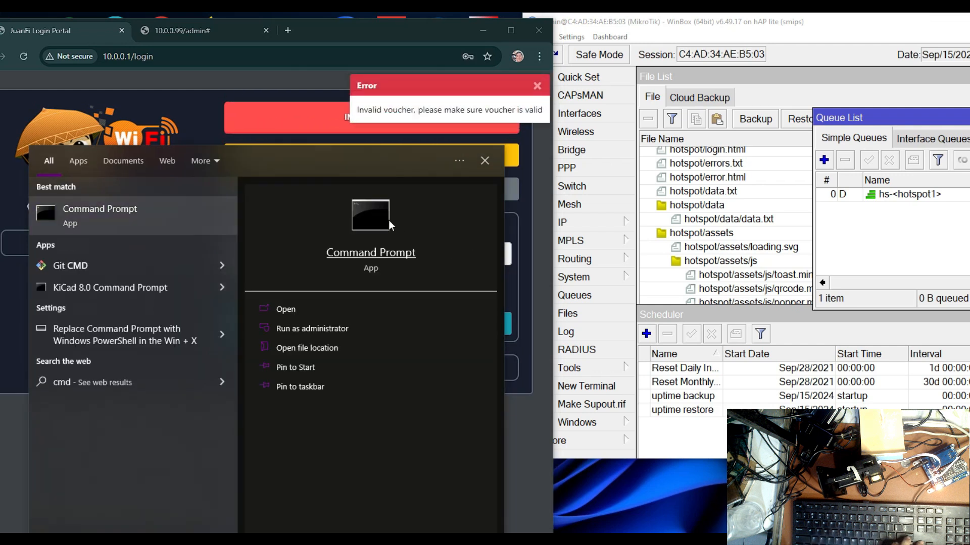
{"action": "left_click", "coordinate": [390, 222]}
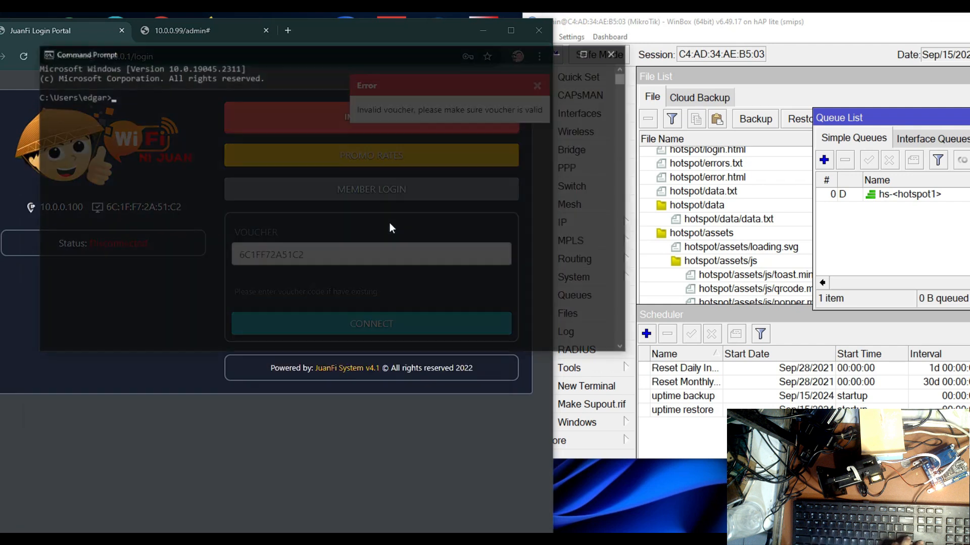
{"action": "type", "text": "p"}
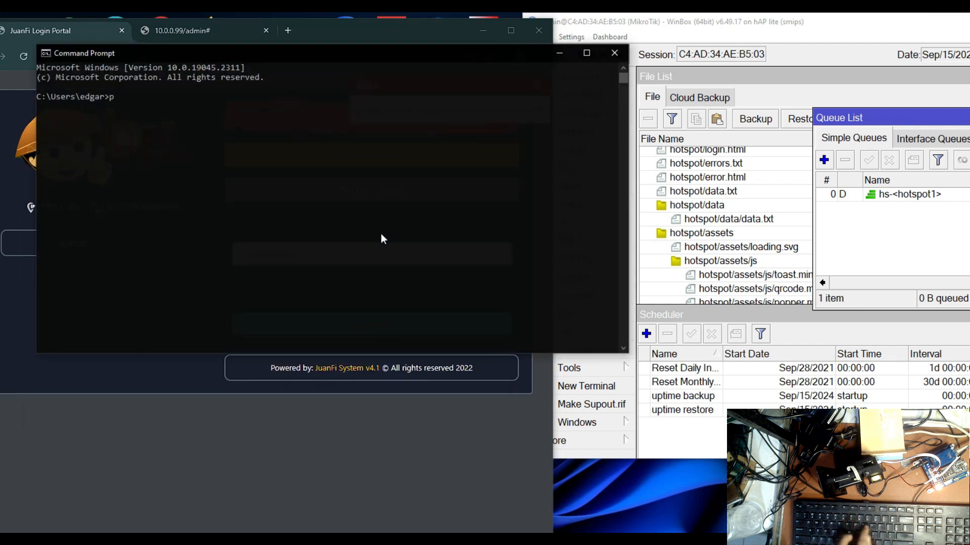
{"action": "type", "text": "ing 8"}
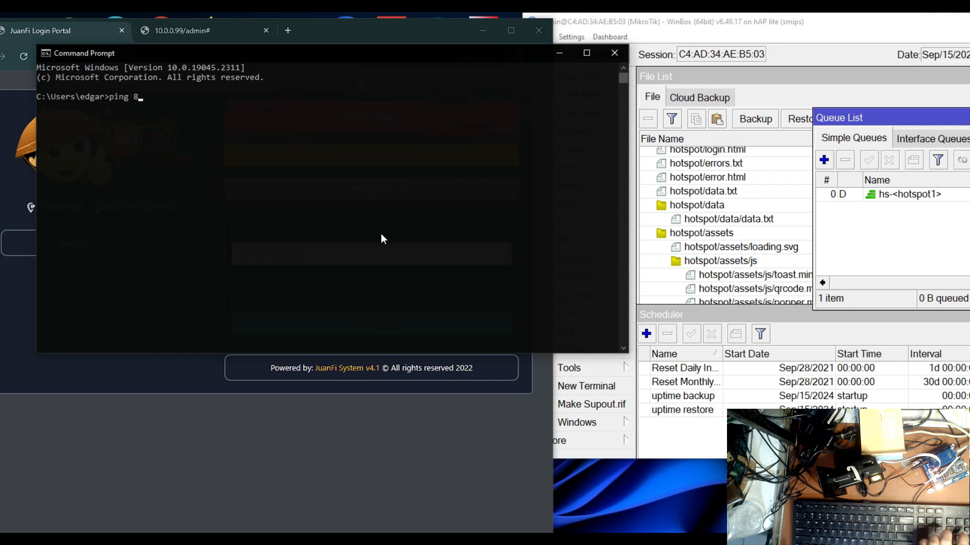
{"action": "type", "text": ".8.8.8 -t"}
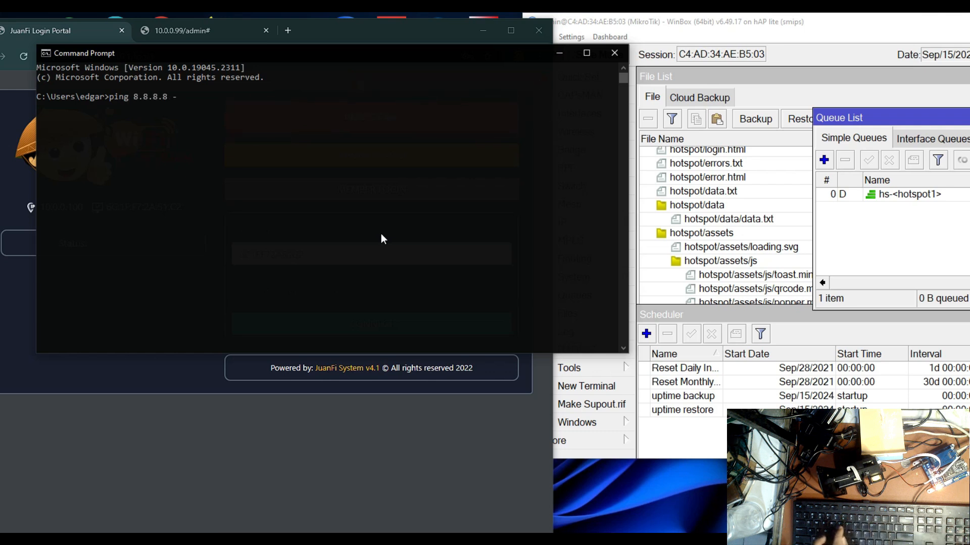
{"action": "key", "text": "Return"}
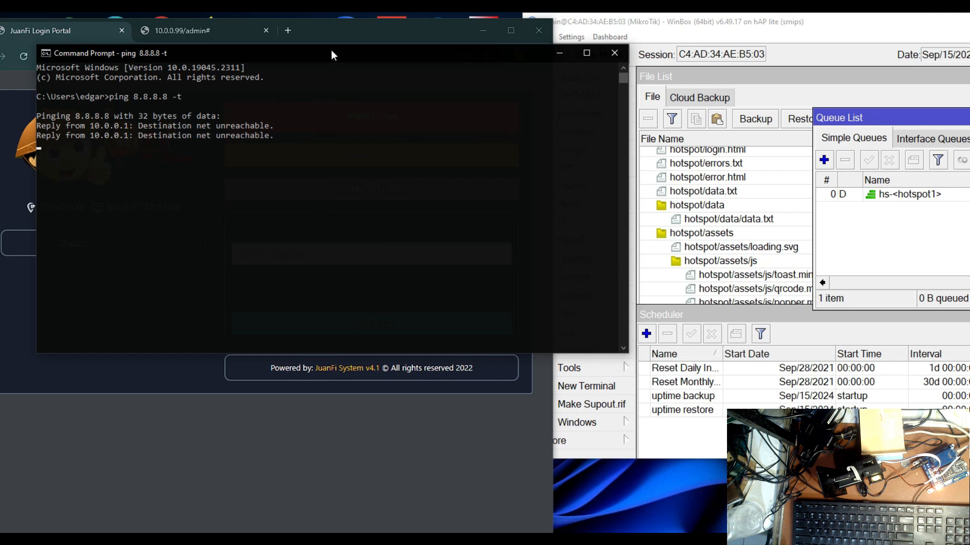
{"action": "left_click_drag", "start_coordinate": [331, 52], "coordinate": [316, 403]}
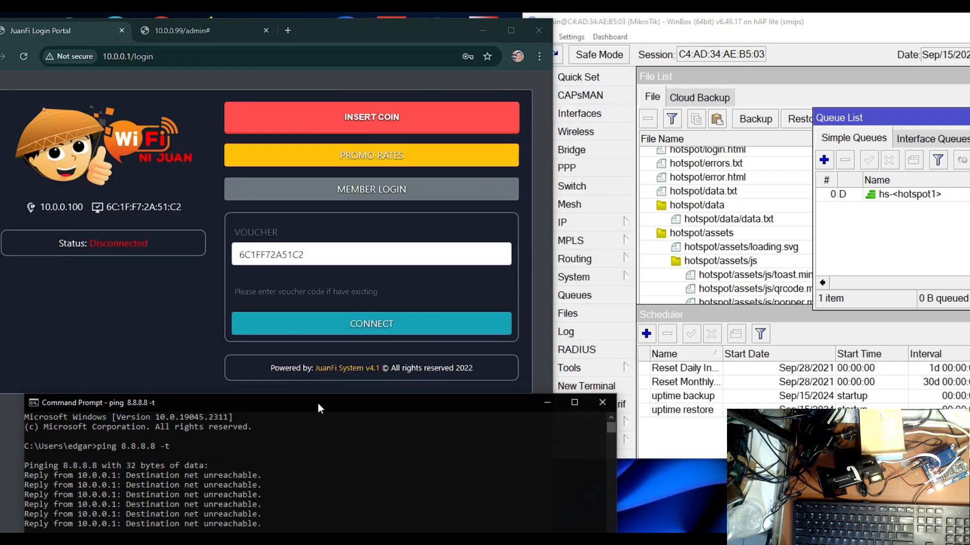
{"action": "left_click_drag", "start_coordinate": [318, 403], "coordinate": [295, 393]}
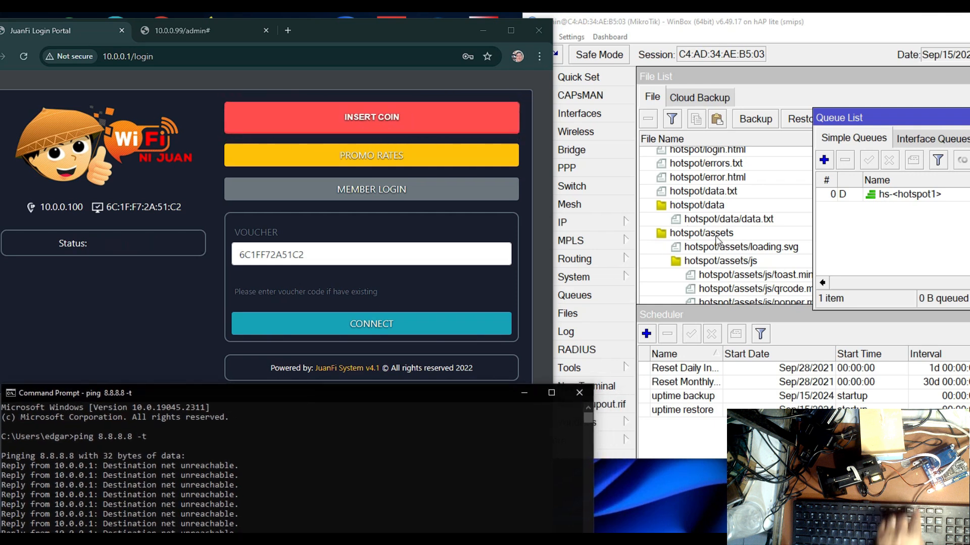
Insert a 1 peso coin through the portal's coin dialog and finish the purchase to get one minute of internet time
{"action": "left_click", "coordinate": [408, 128]}
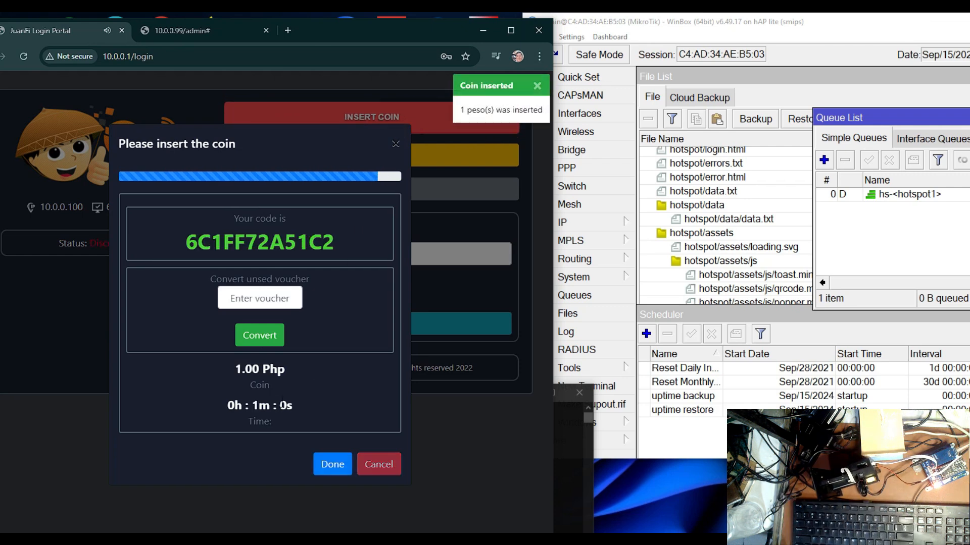
{"action": "left_click", "coordinate": [333, 465]}
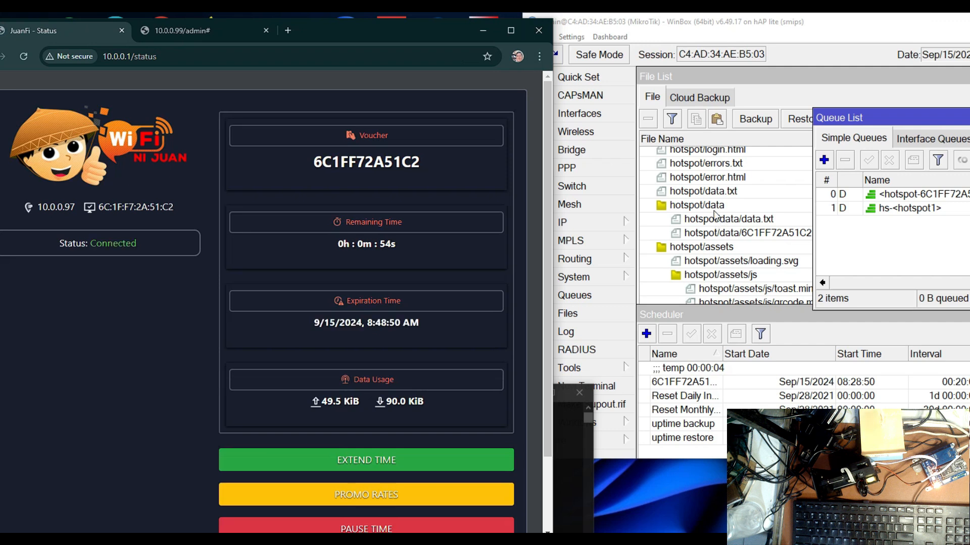
Select the new voucher's text file under hotspot/data, and place the Scheduler beside the File List to examine the voucher's entry
{"action": "left_click", "coordinate": [729, 235]}
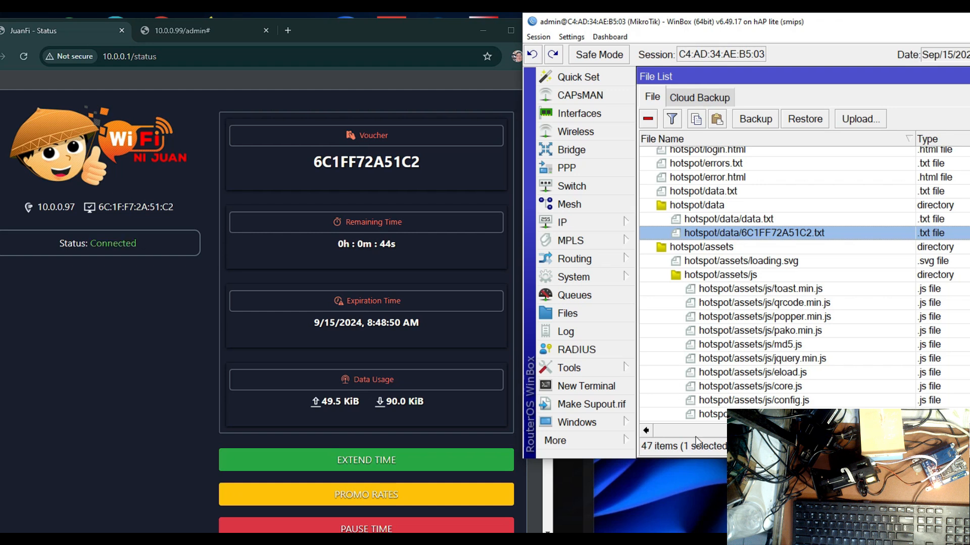
{"action": "left_click", "coordinate": [578, 275]}
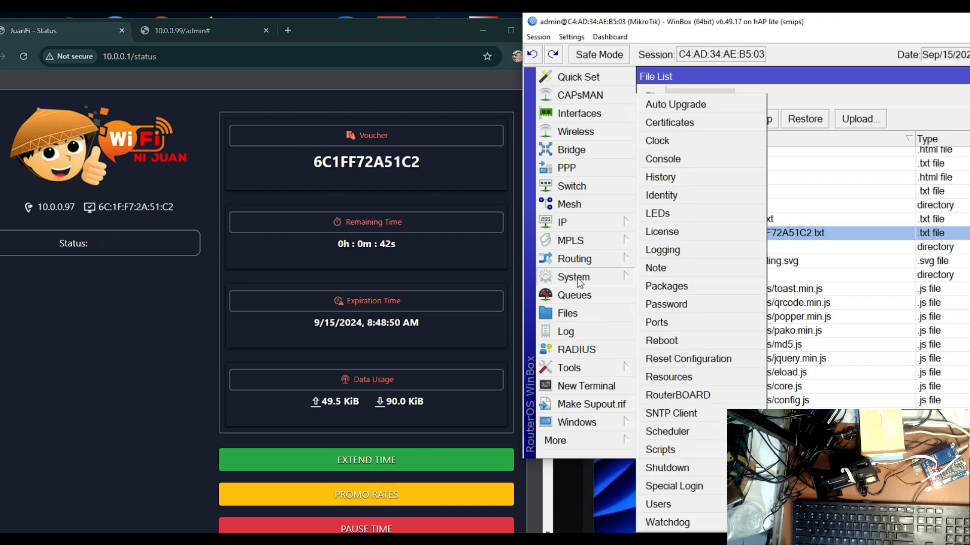
{"action": "left_click", "coordinate": [676, 434]}
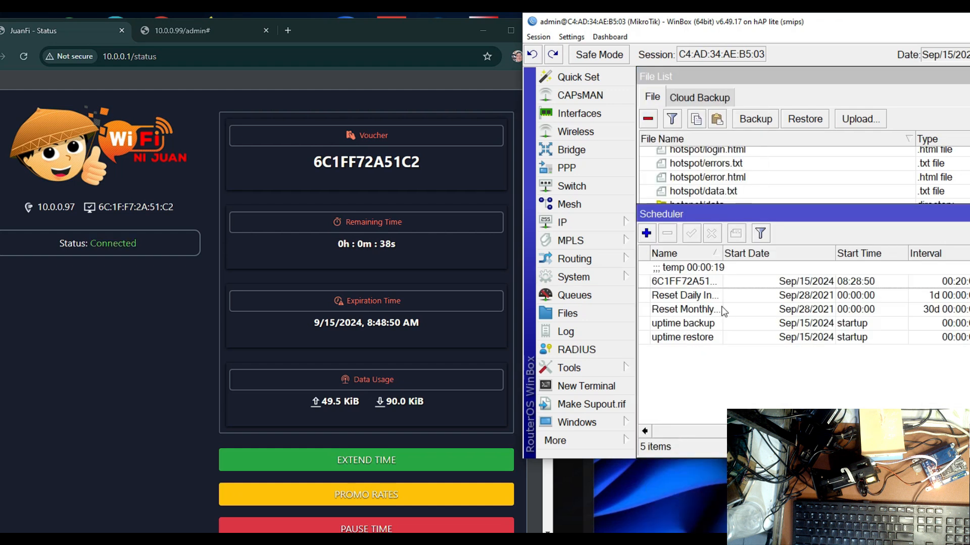
{"action": "left_click_drag", "start_coordinate": [773, 210], "coordinate": [967, 113]}
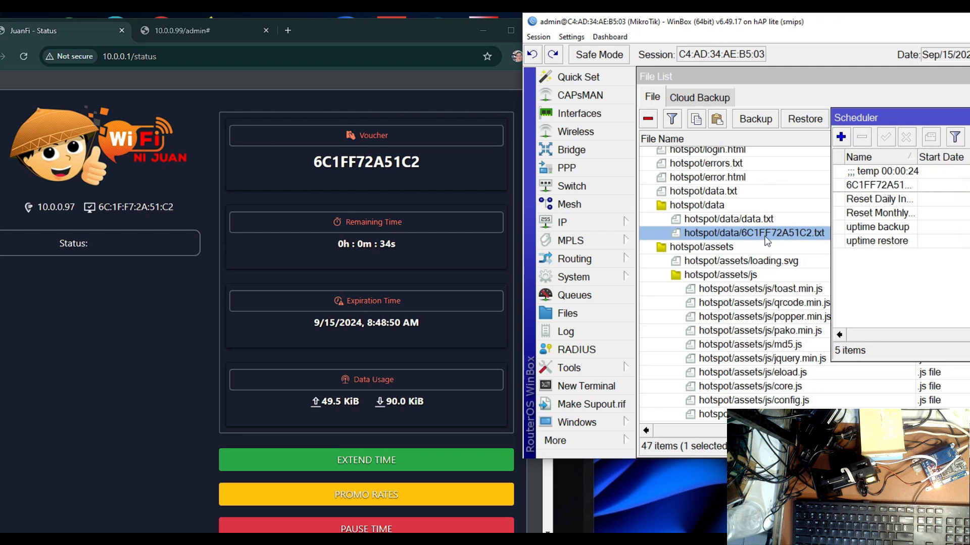
Open the Queue List and place it across the lower part of the File List to examine the voucher's simple queue
{"action": "left_click", "coordinate": [580, 297]}
{"action": "left_click_drag", "start_coordinate": [838, 118], "coordinate": [787, 306]}
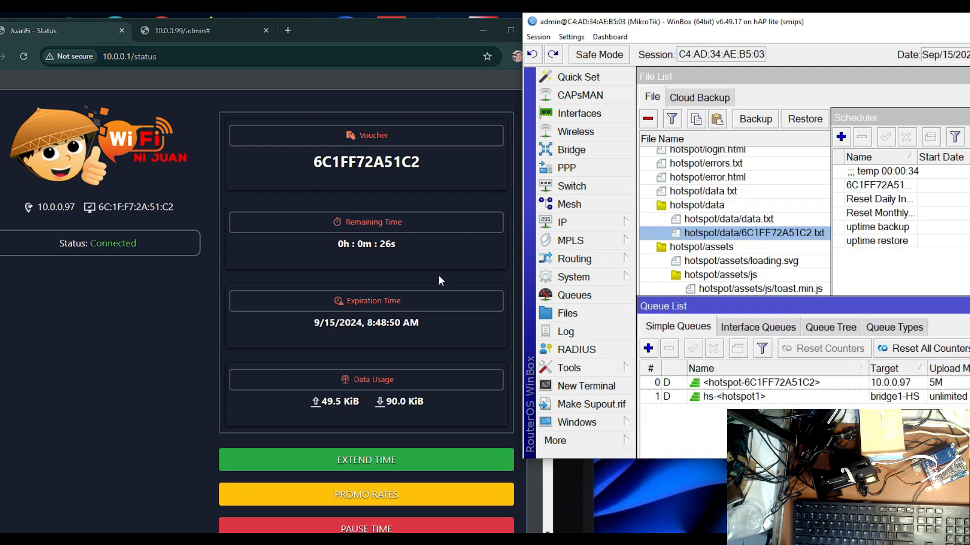
Check the running ping after the minute ends and retry connecting to the portal with the expired voucher
{"action": "left_click", "coordinate": [290, 539]}
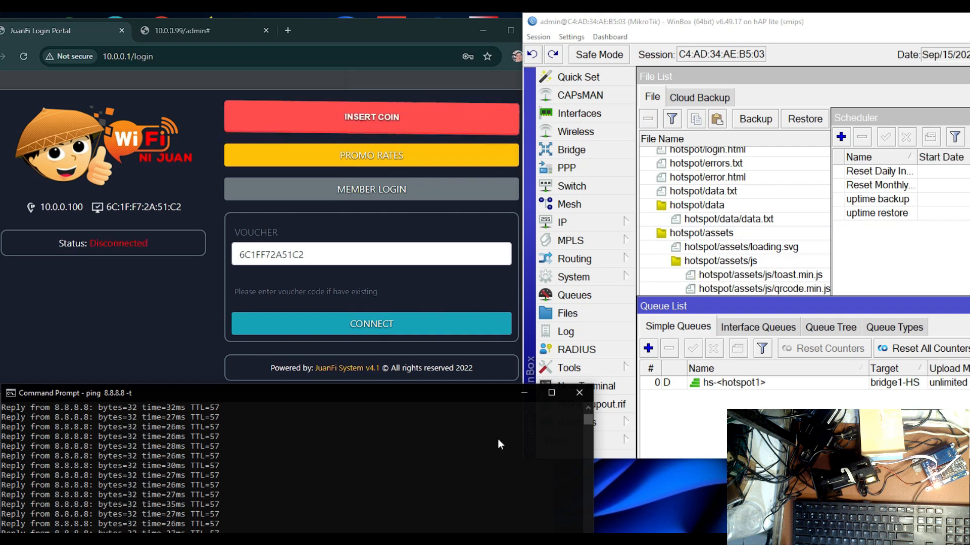
{"action": "left_click_drag", "start_coordinate": [329, 389], "coordinate": [347, 377]}
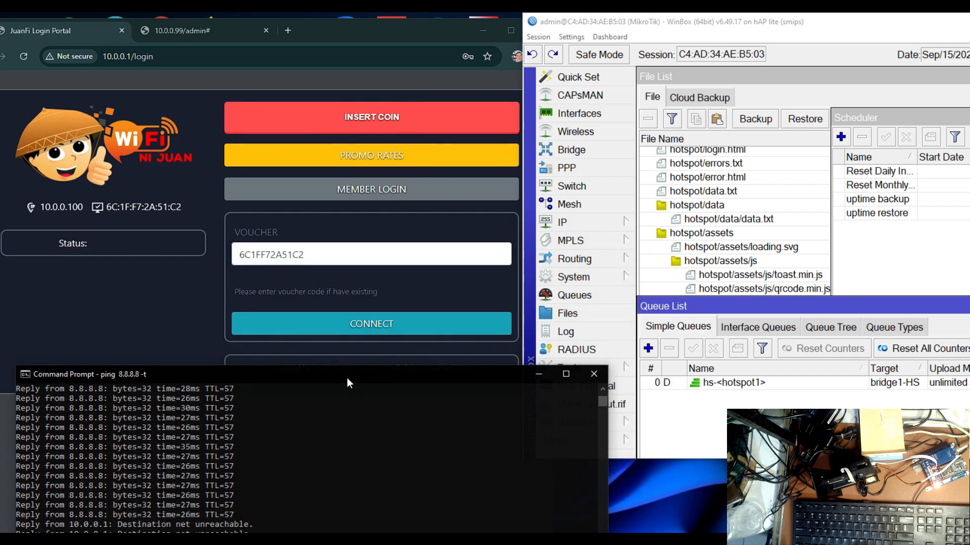
{"action": "left_click", "coordinate": [356, 331]}
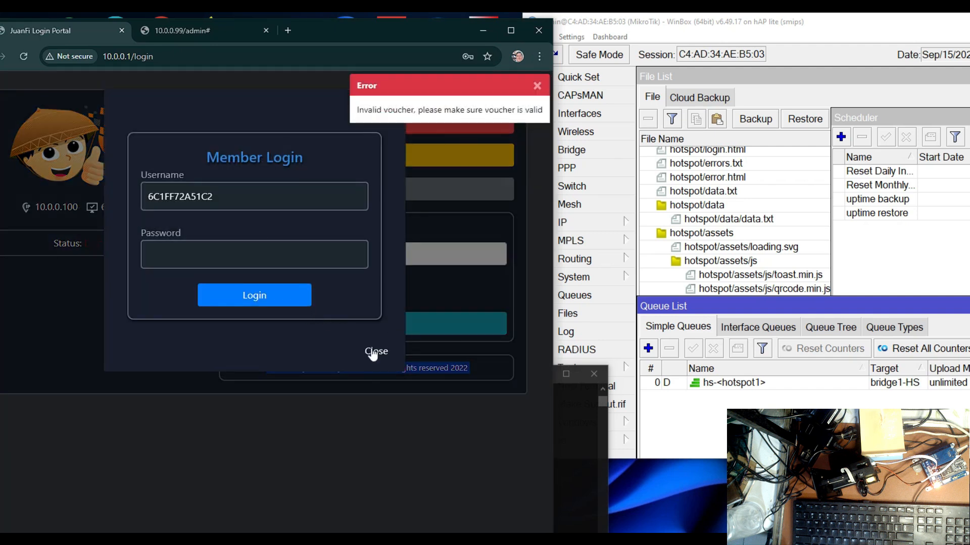
{"action": "left_click", "coordinate": [373, 351]}
{"action": "left_click", "coordinate": [398, 324]}
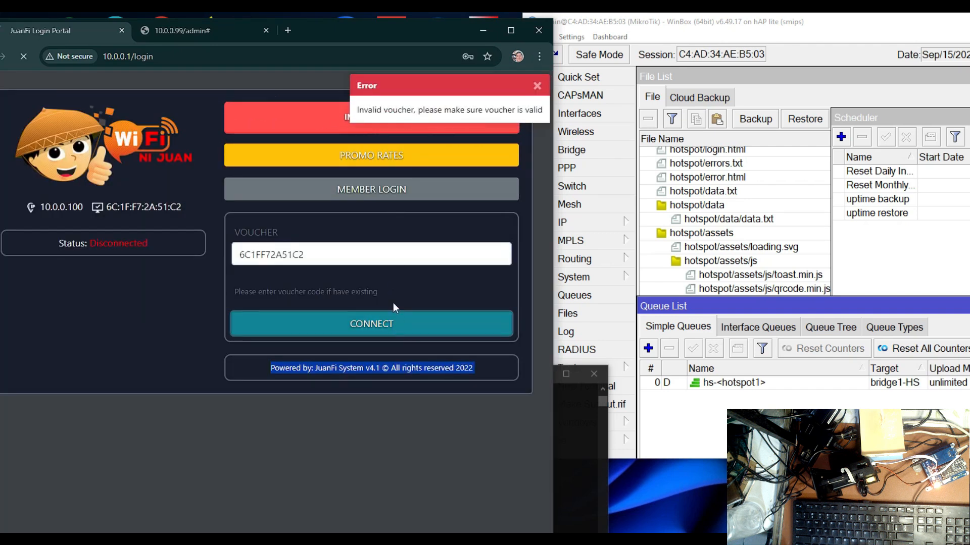
{"action": "left_click", "coordinate": [386, 328]}
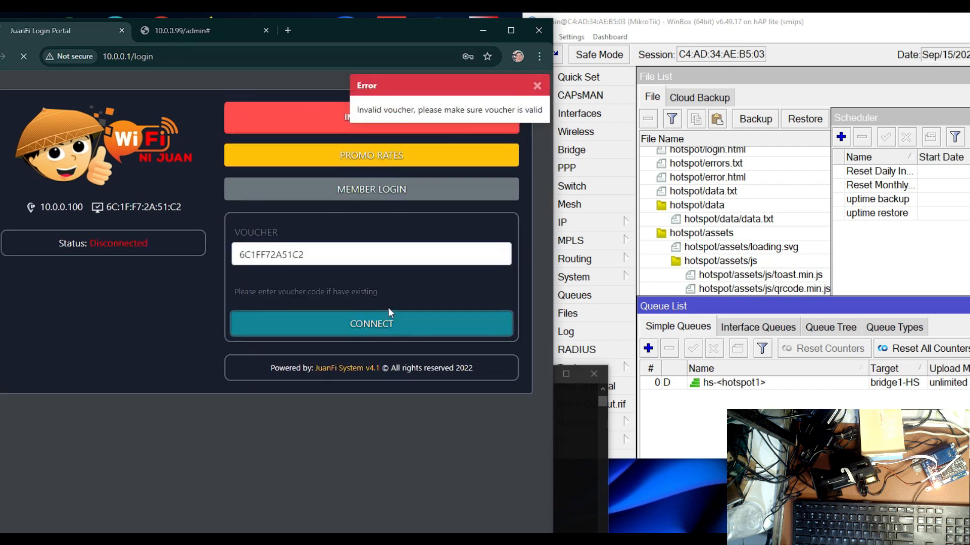
{"action": "left_click", "coordinate": [586, 456]}
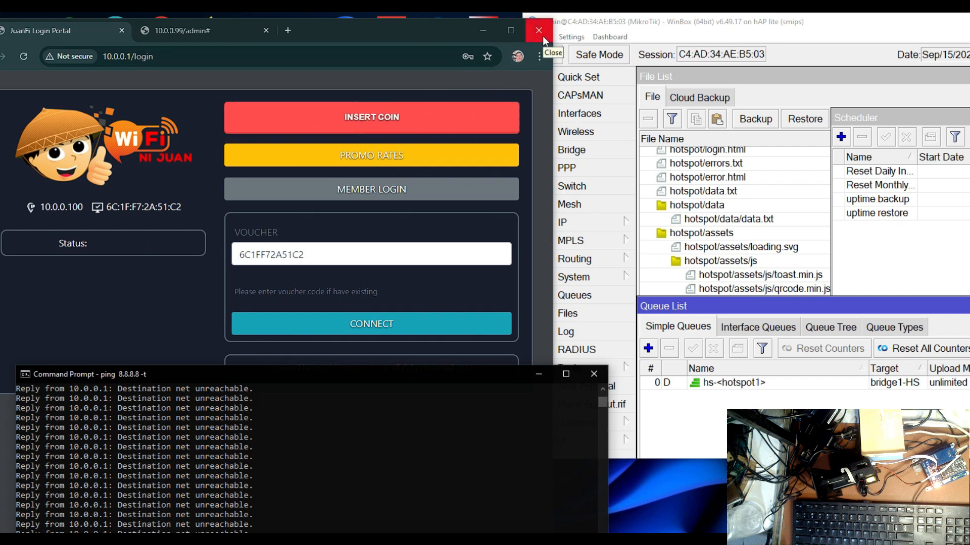
Clear the desktop by minimizing the browser and closing WinBox, the Command Prompt and the ecd folder window
{"action": "left_click", "coordinate": [440, 35]}
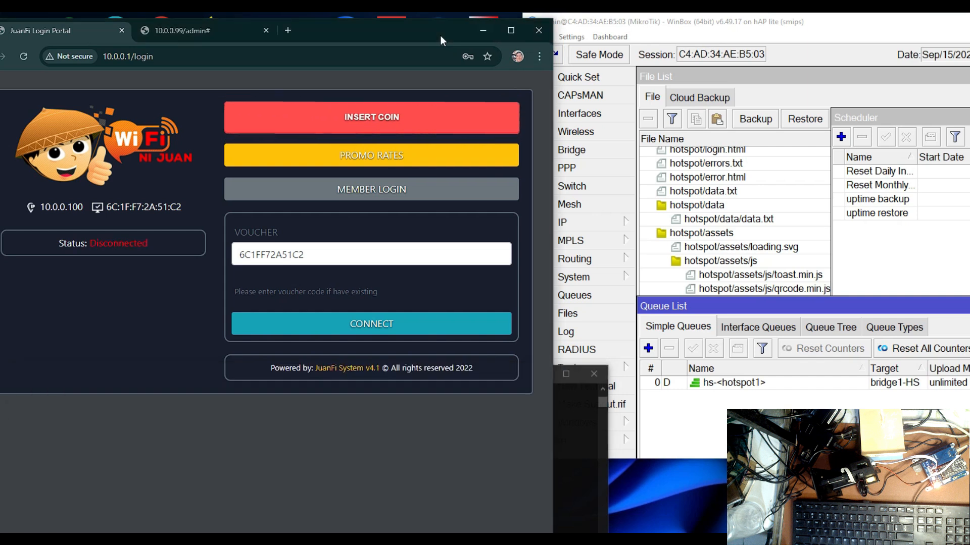
{"action": "left_click", "coordinate": [488, 32]}
{"action": "left_click_drag", "start_coordinate": [800, 30], "coordinate": [365, 139]}
{"action": "left_click", "coordinate": [611, 133]}
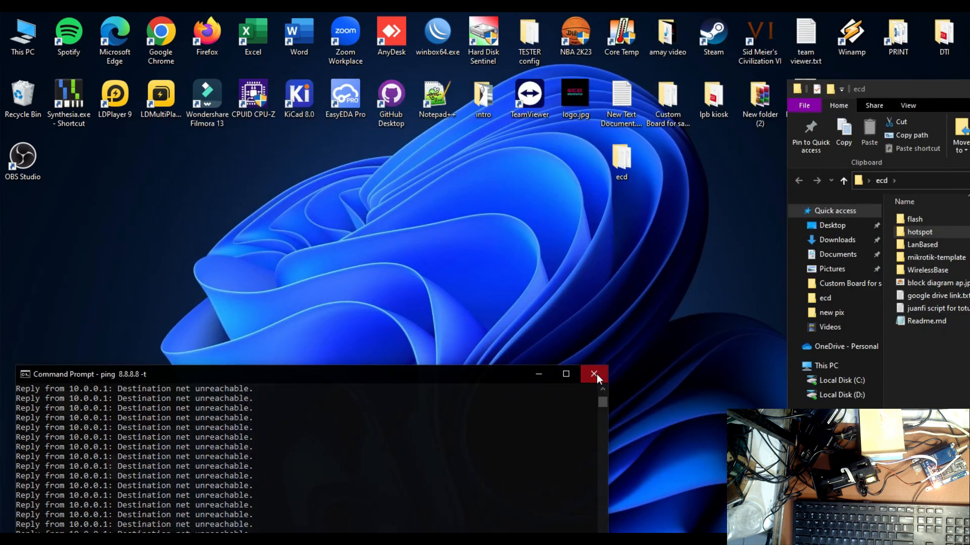
{"action": "left_click", "coordinate": [596, 374]}
{"action": "left_click_drag", "start_coordinate": [914, 93], "coordinate": [70, 160]}
{"action": "left_click", "coordinate": [854, 156]}
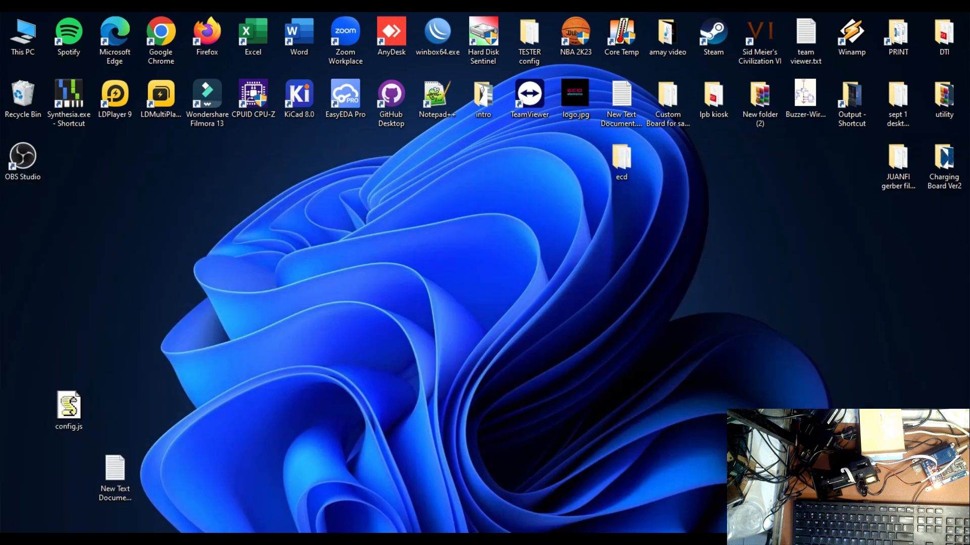